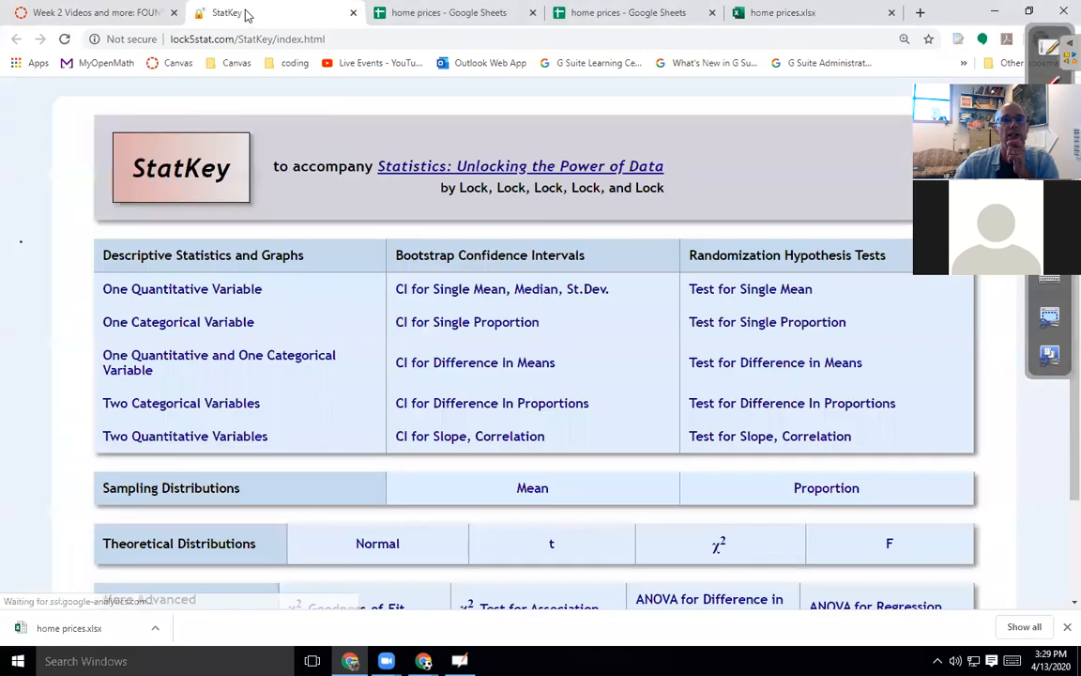
# In One Quantitative Variable, replace the mammal longevity data with the pasted home prices, first column not an identifier.
pyautogui.click(179, 291)
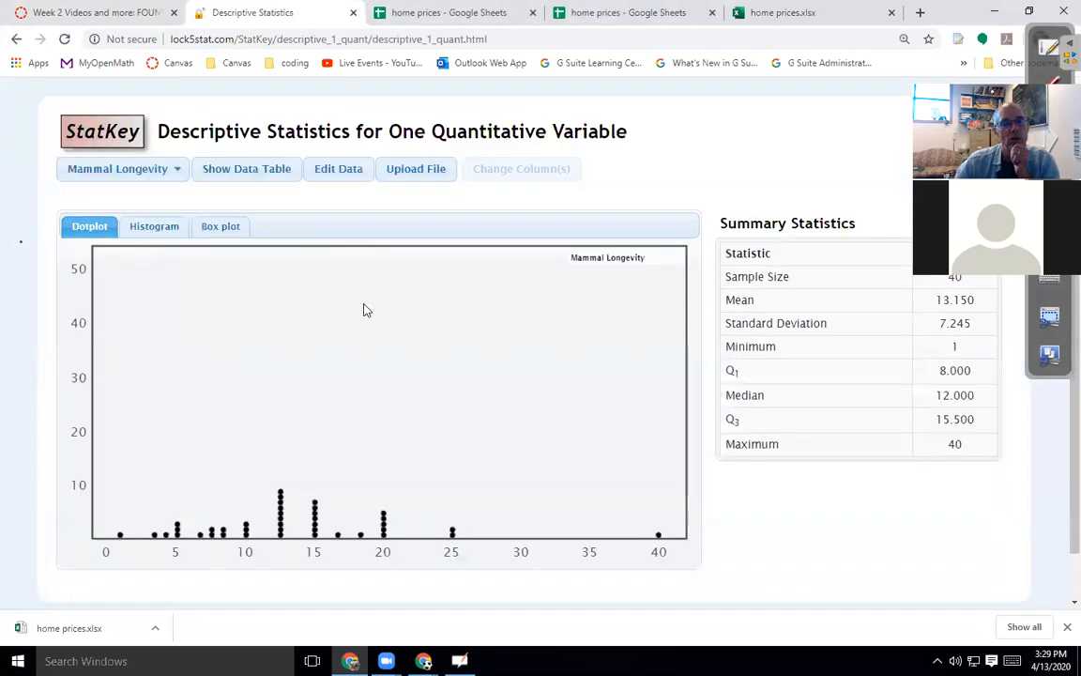
pyautogui.click(324, 178)
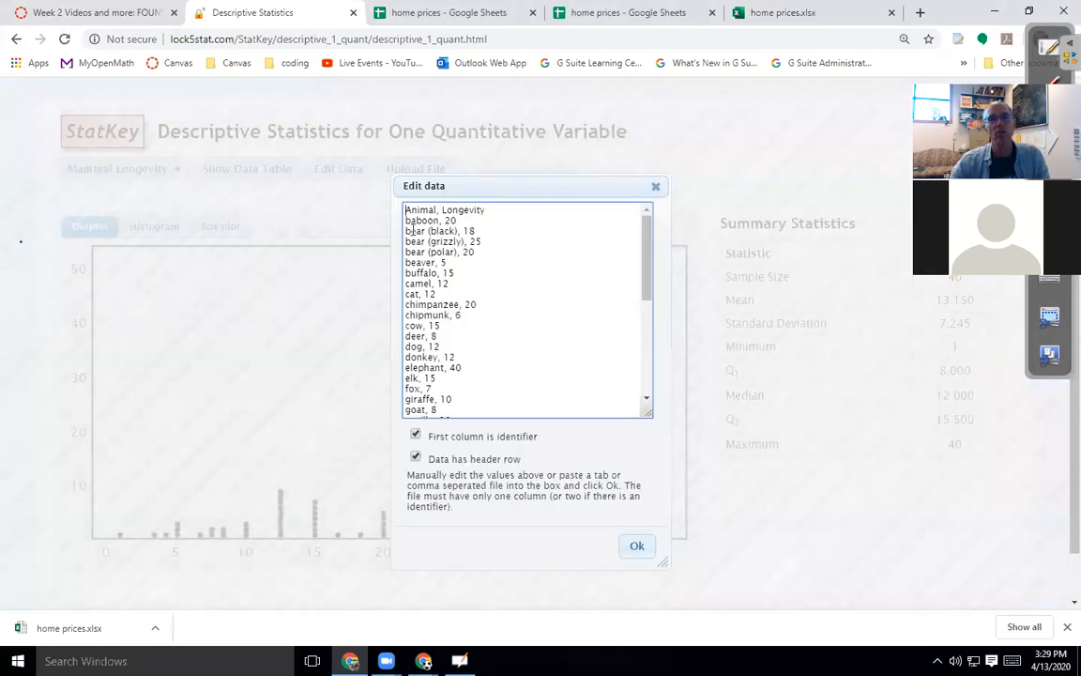
pyautogui.moveTo(407, 209); pyautogui.dragTo(497, 430)
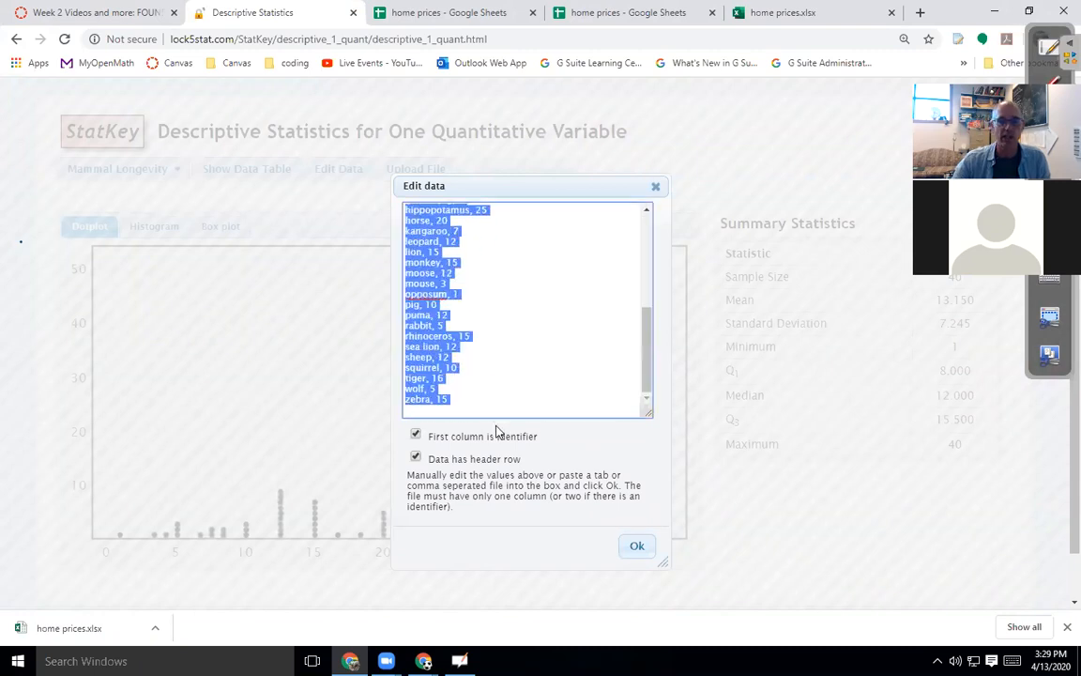
pyautogui.press('BackSpace')
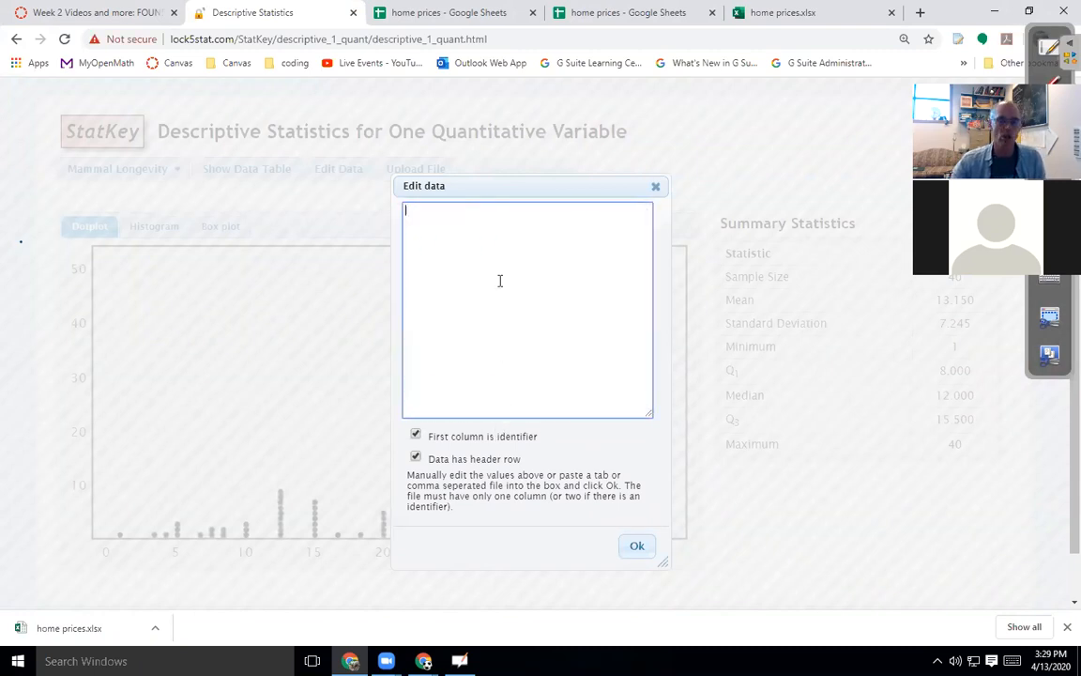
pyautogui.hotkey('ctrl', 'v')
pyautogui.scroll(10, 504, 406)
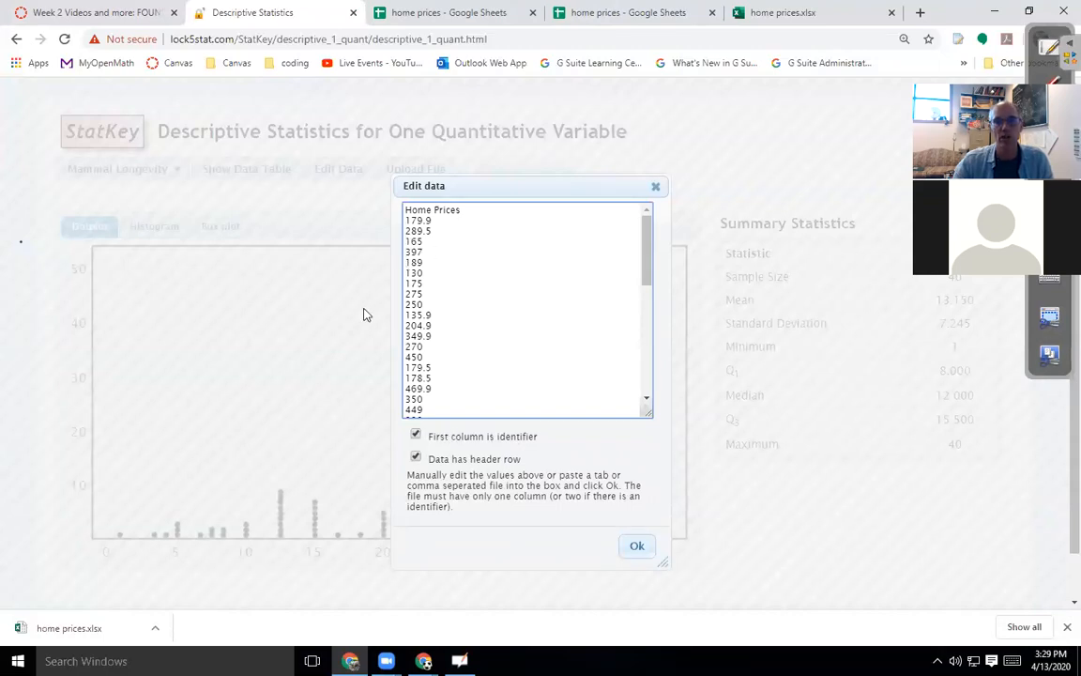
pyautogui.click(416, 435)
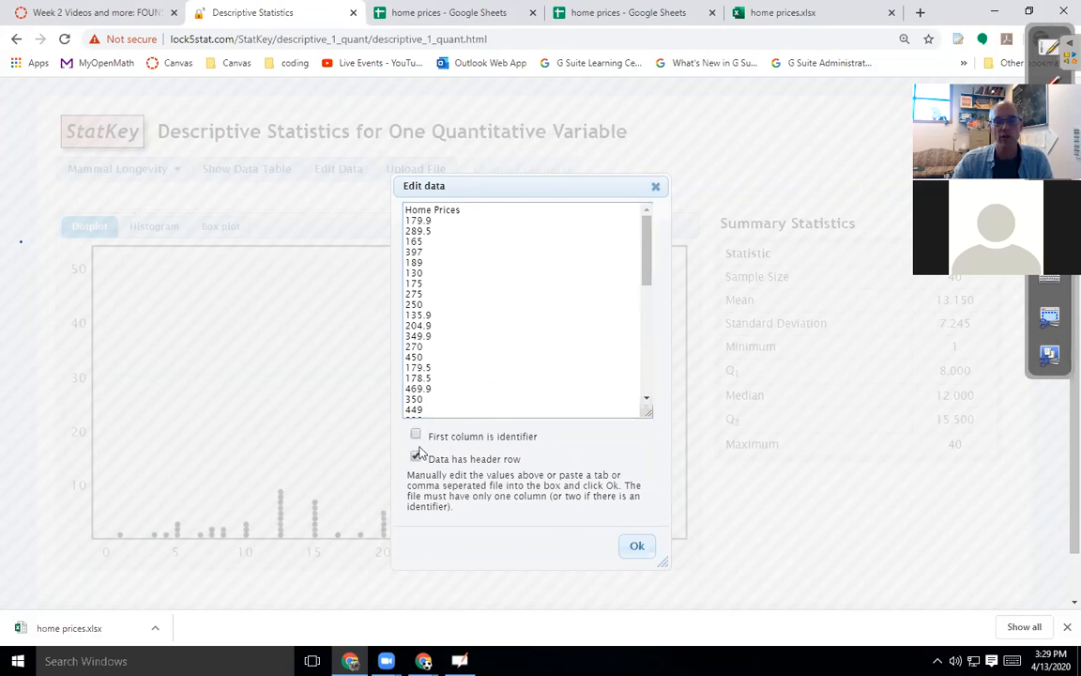
pyautogui.click(637, 549)
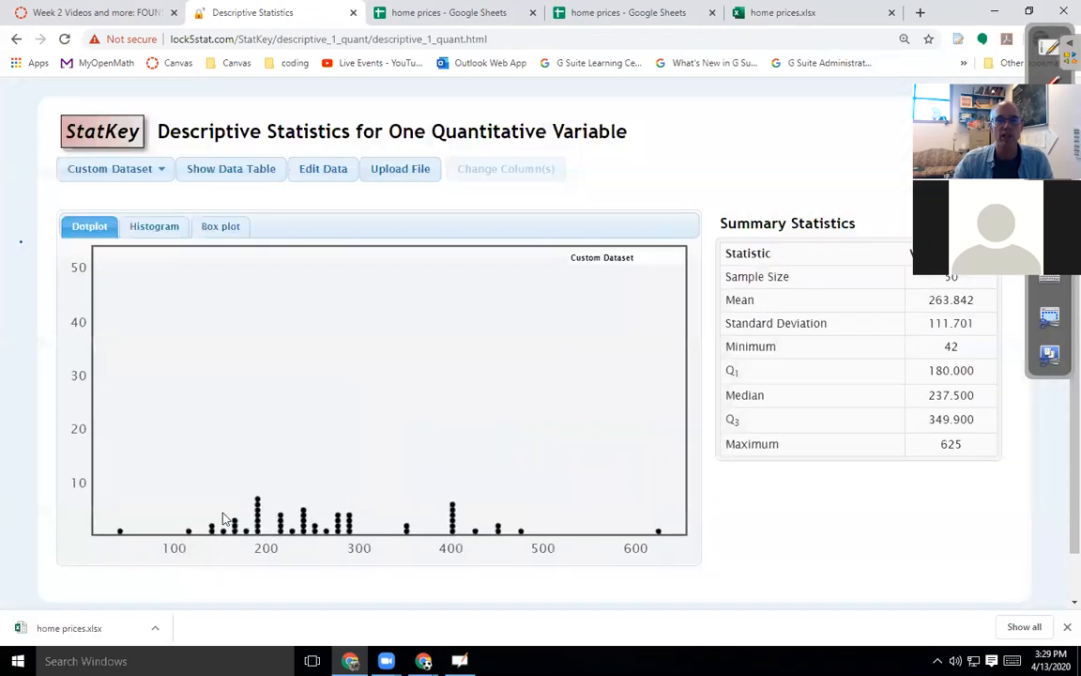
# Display the home prices as a 10-bucket histogram.
pyautogui.click(150, 226)
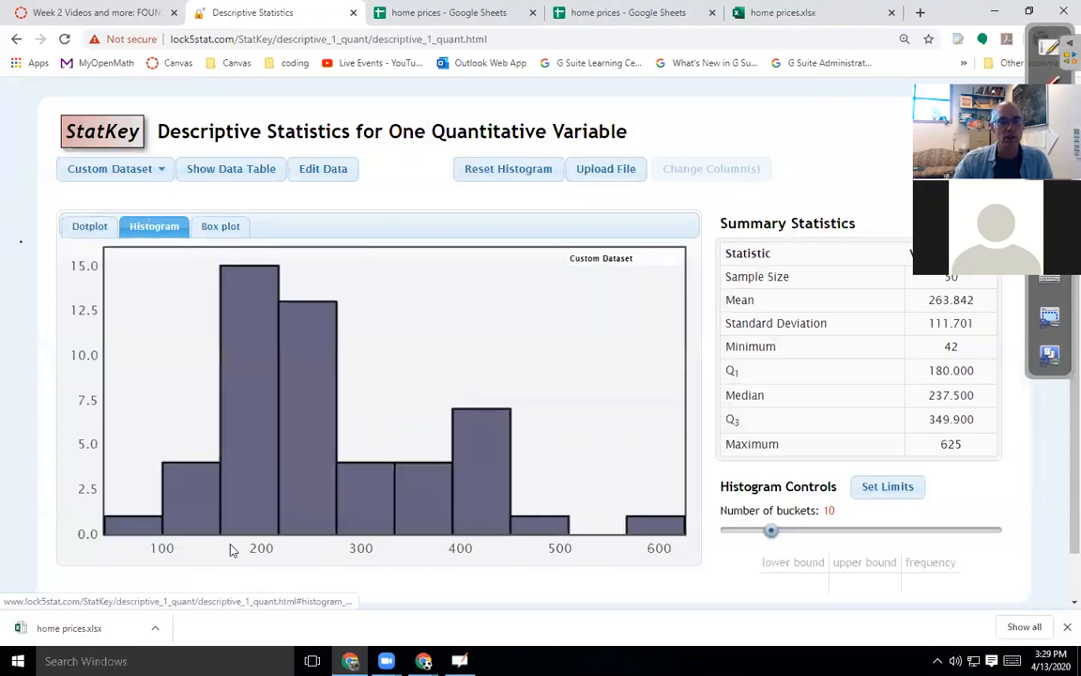
pyautogui.moveTo(472, 493)
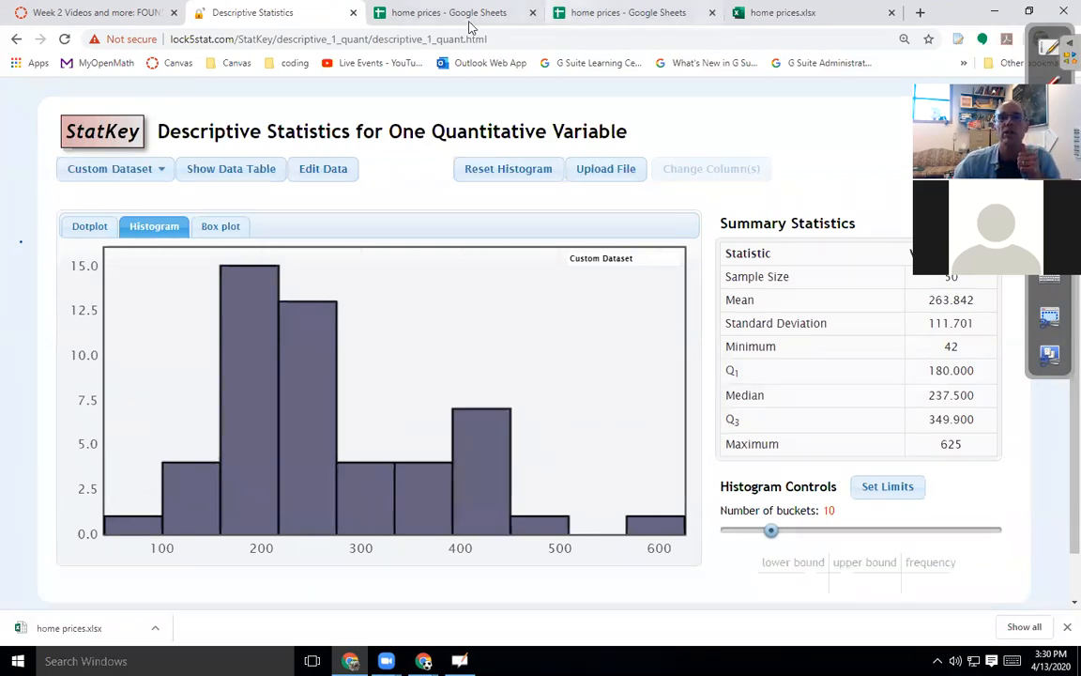
pyautogui.click(603, 13)
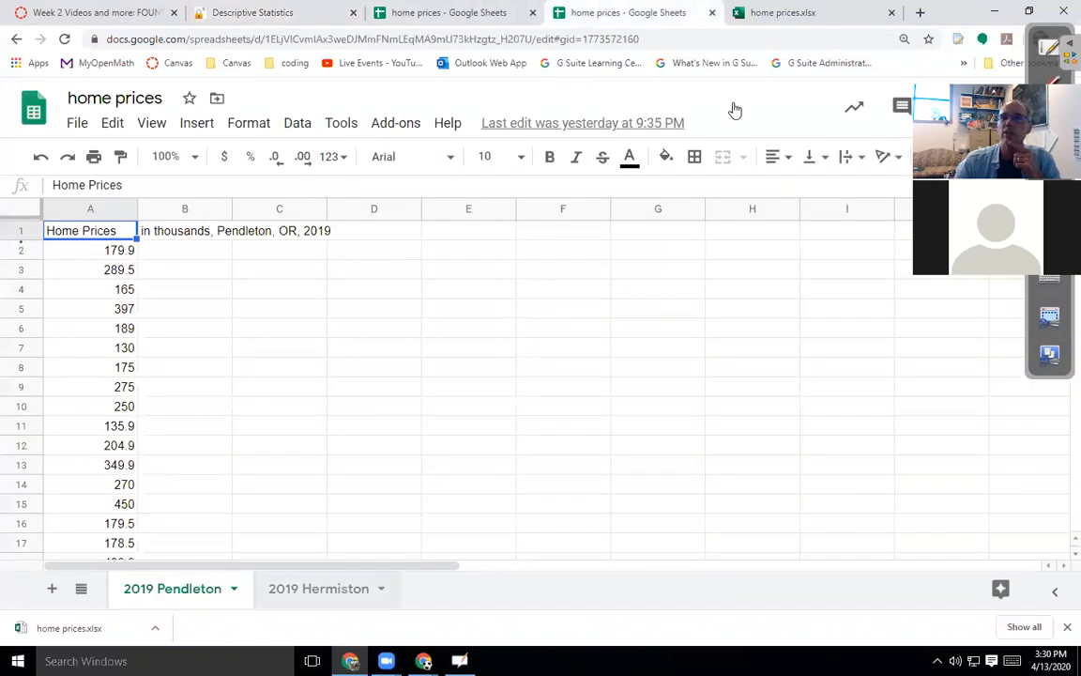
pyautogui.click(806, 15)
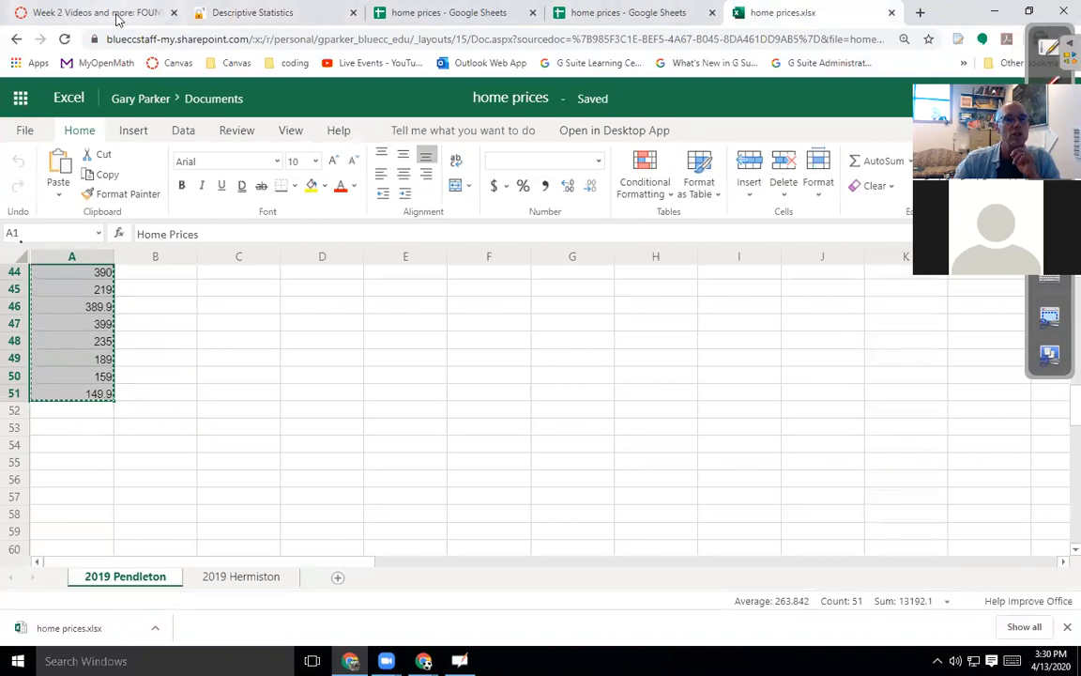
pyautogui.click(108, 13)
pyautogui.click(262, 15)
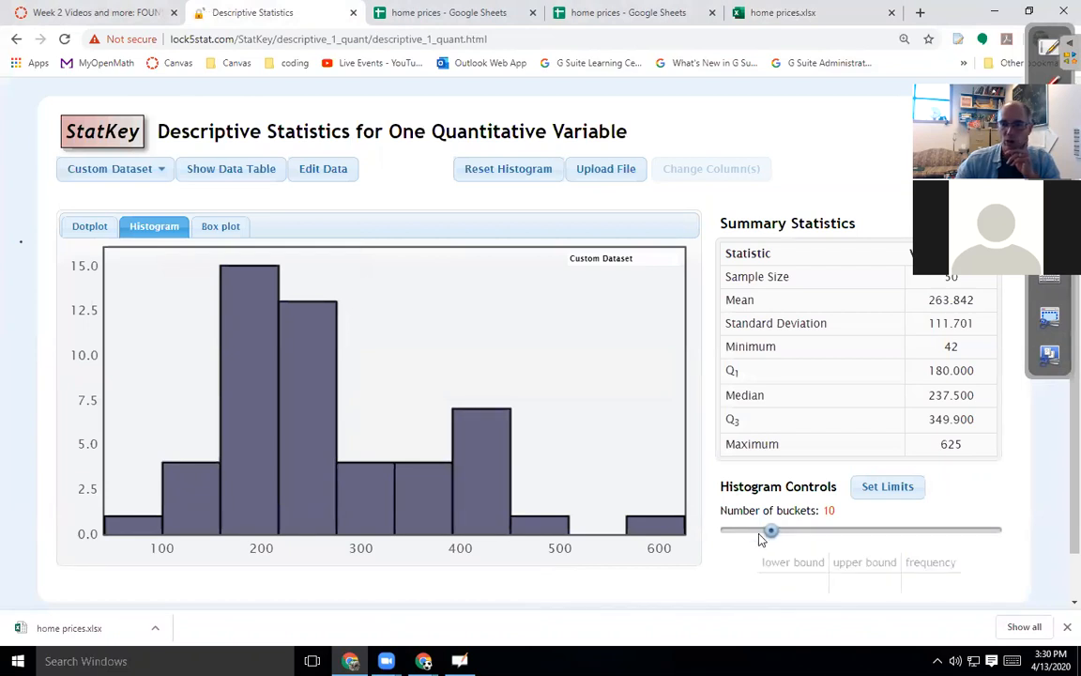
# Try bucket counts such as 11 on the home-price histogram, then switch to a box plot.
pyautogui.moveTo(772, 534)
pyautogui.mouseDown()
pyautogui.moveTo(799, 531)
pyautogui.moveTo(779, 532)
pyautogui.mouseUp()
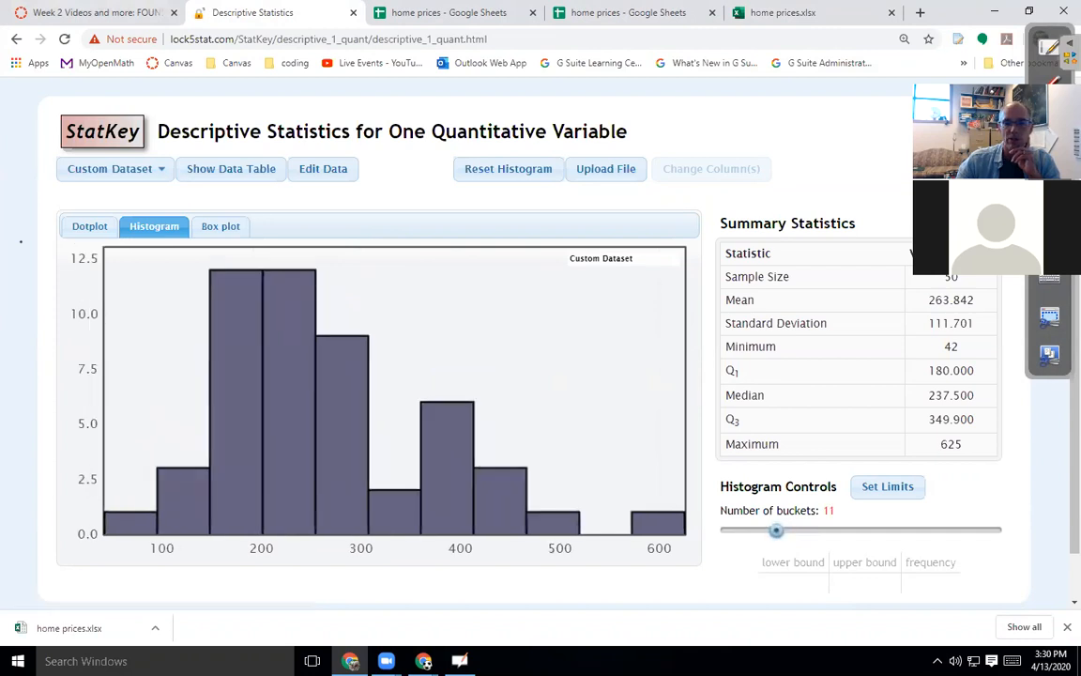
pyautogui.moveTo(777, 532); pyautogui.dragTo(762, 533)
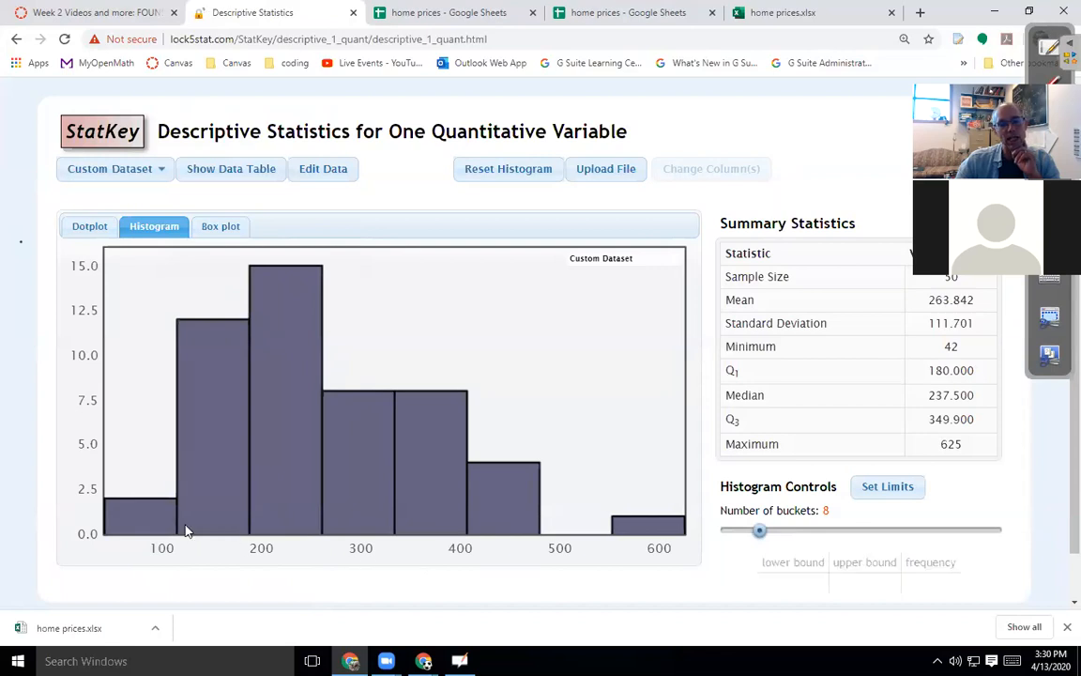
pyautogui.moveTo(169, 525)
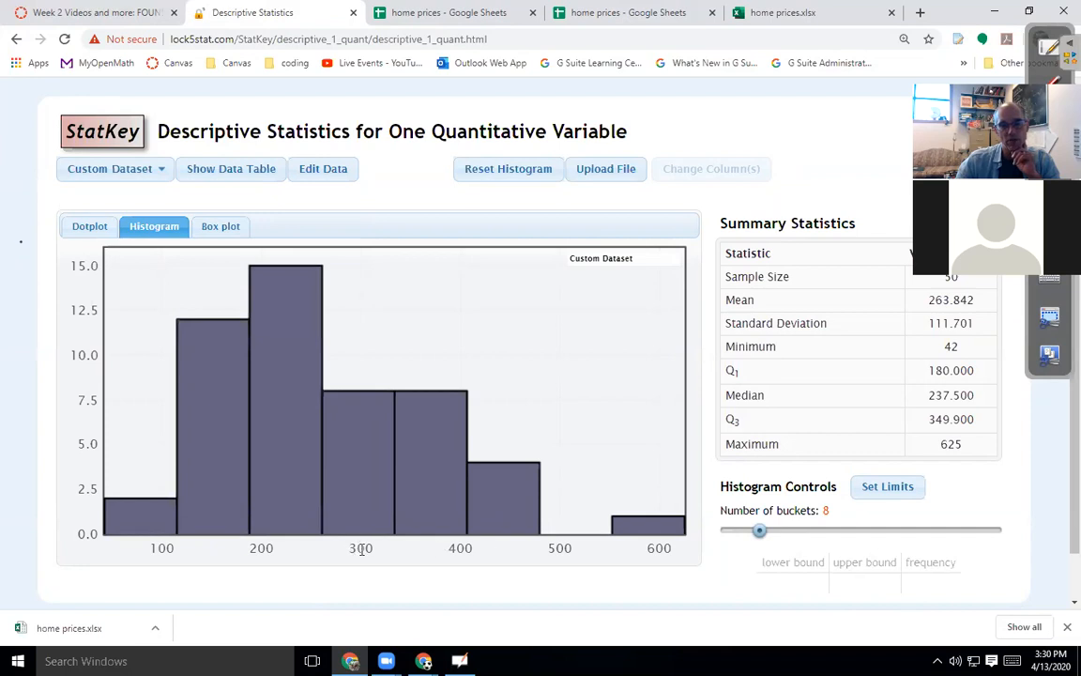
pyautogui.moveTo(358, 495)
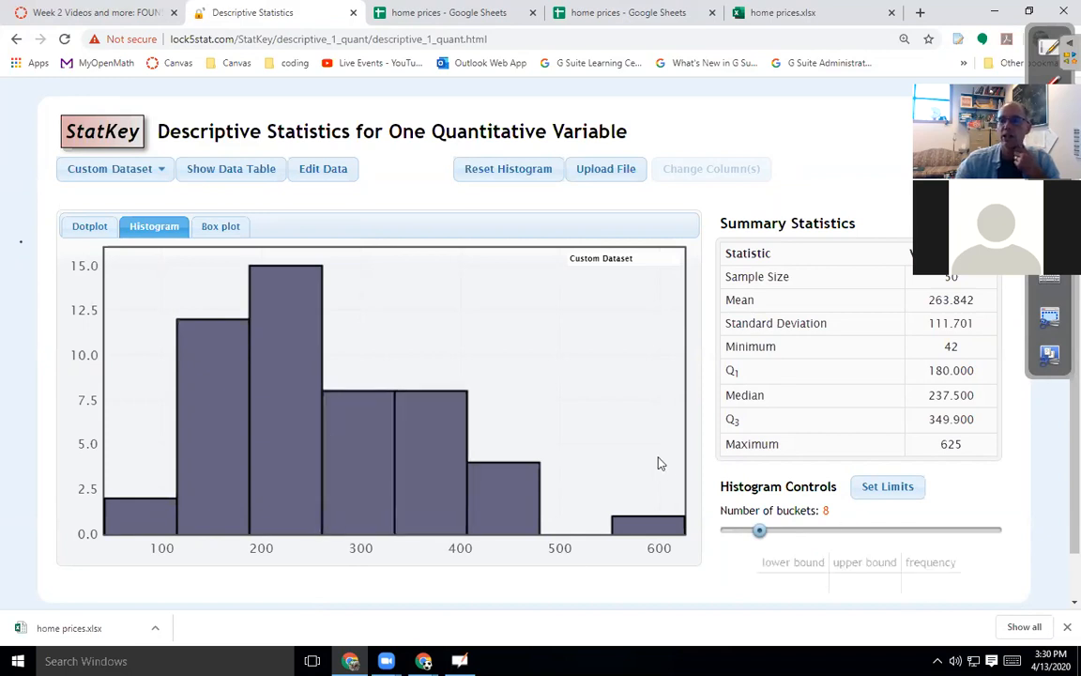
pyautogui.moveTo(757, 532)
pyautogui.mouseDown()
pyautogui.moveTo(777, 530)
pyautogui.moveTo(765, 531)
pyautogui.mouseUp()
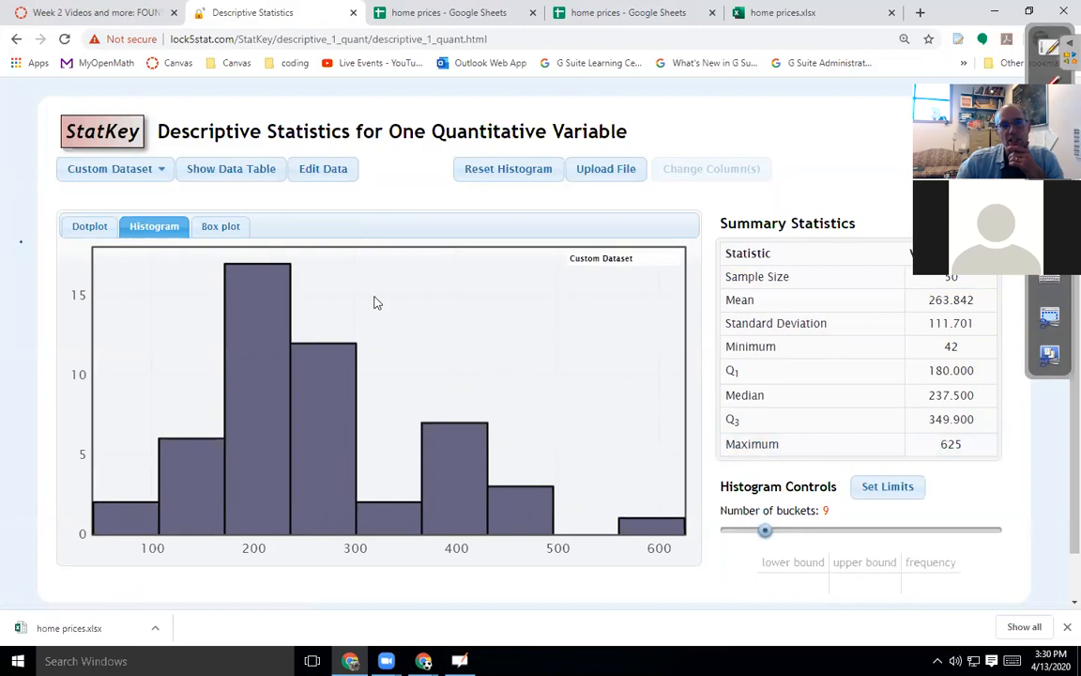
pyautogui.click(219, 228)
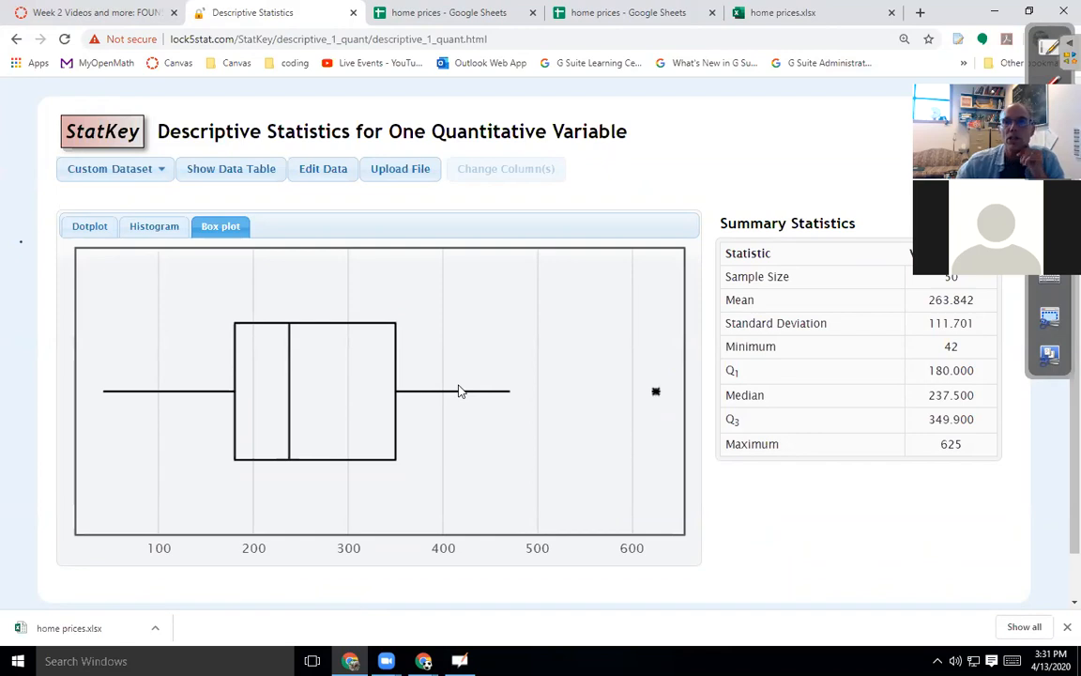
# Close both home prices spreadsheet tabs and the home prices.xlsx tab, and open a new browser tab.
pyautogui.click(440, 16)
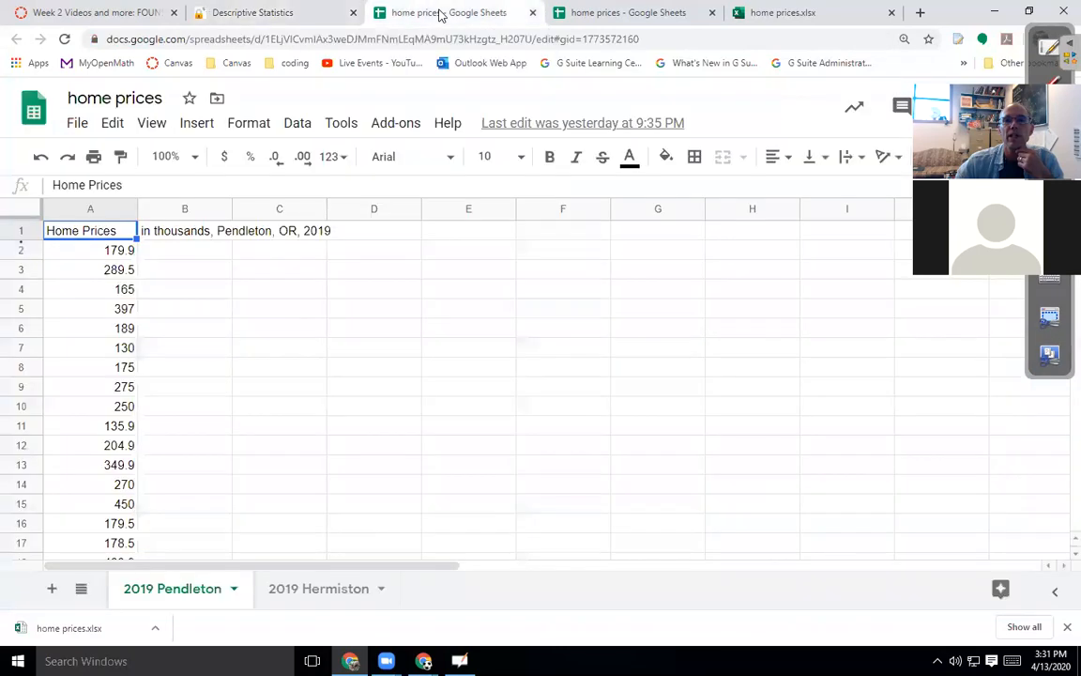
pyautogui.click(531, 15)
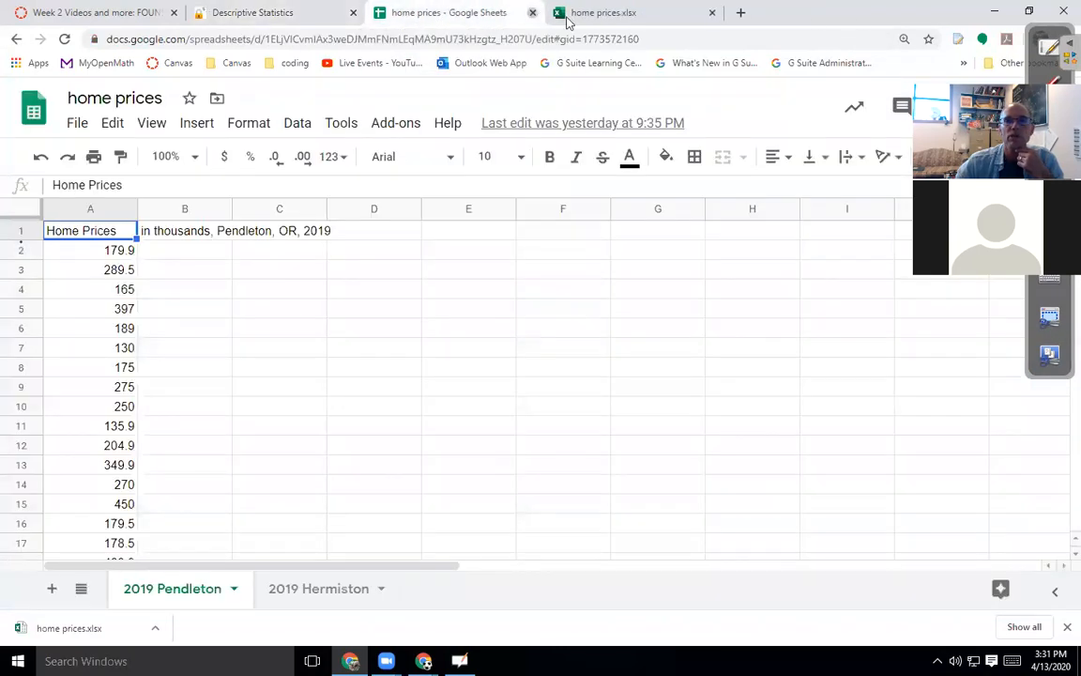
pyautogui.click(532, 15)
pyautogui.click(533, 12)
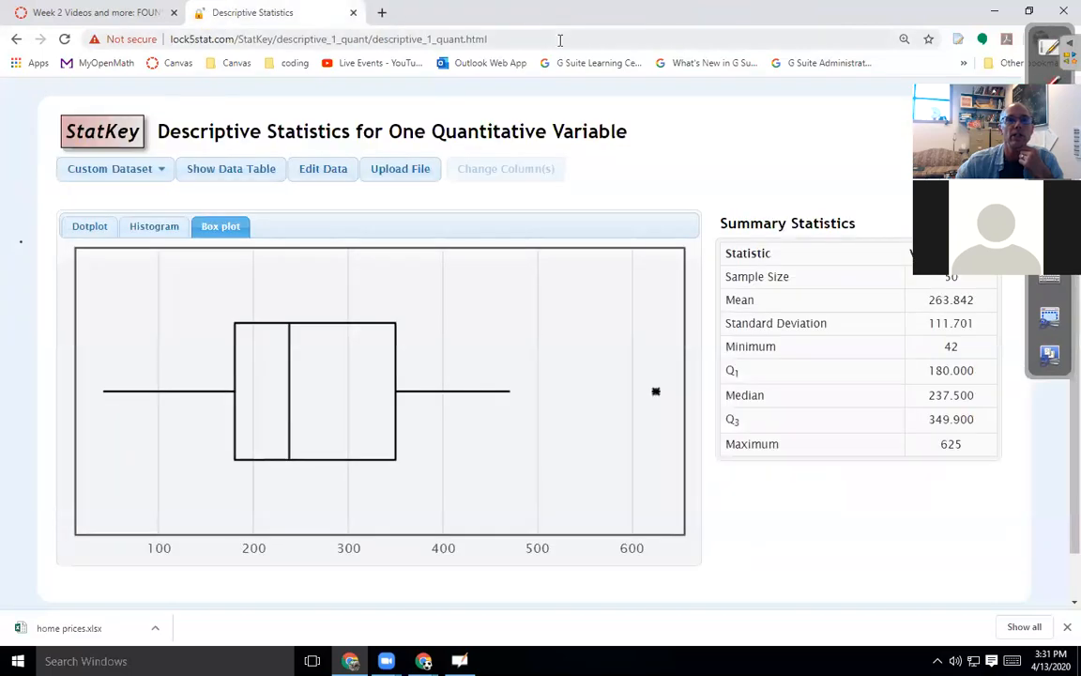
pyautogui.click(381, 11)
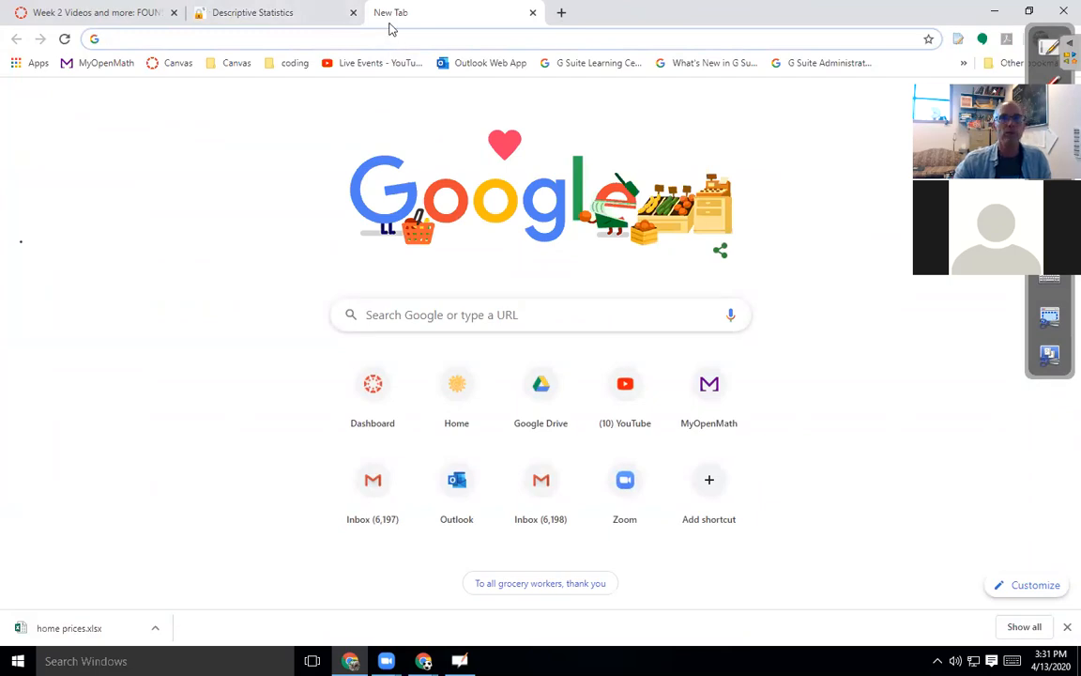
# Load Google Drive's My Drive by entering 'drive' in the address bar.
pyautogui.write('drive')
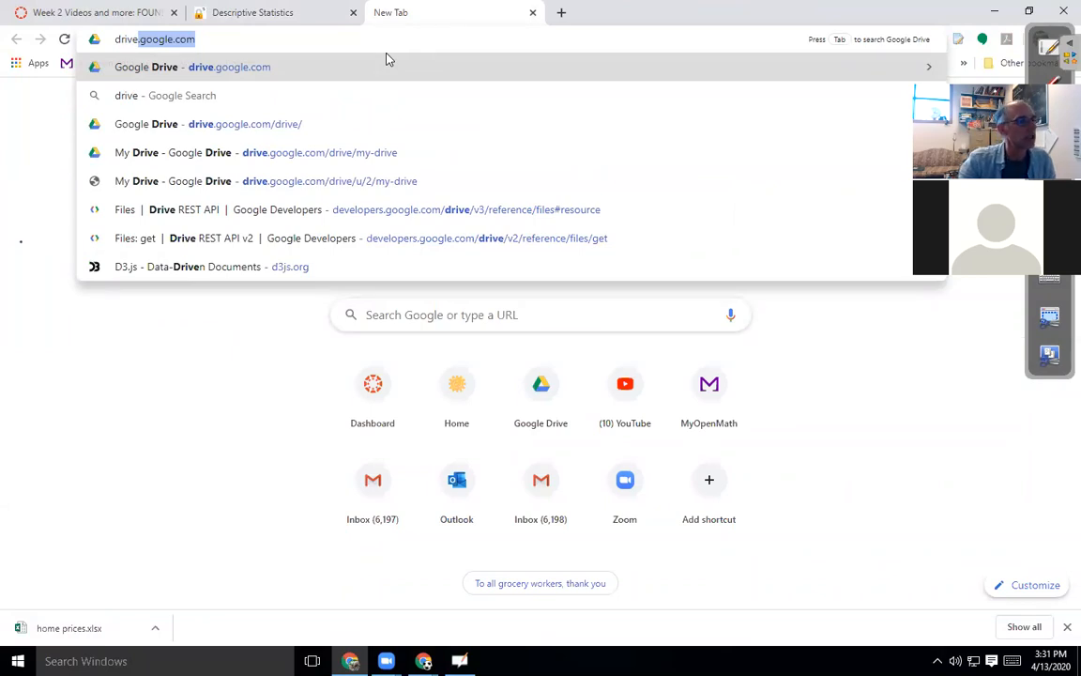
pyautogui.press('Return')
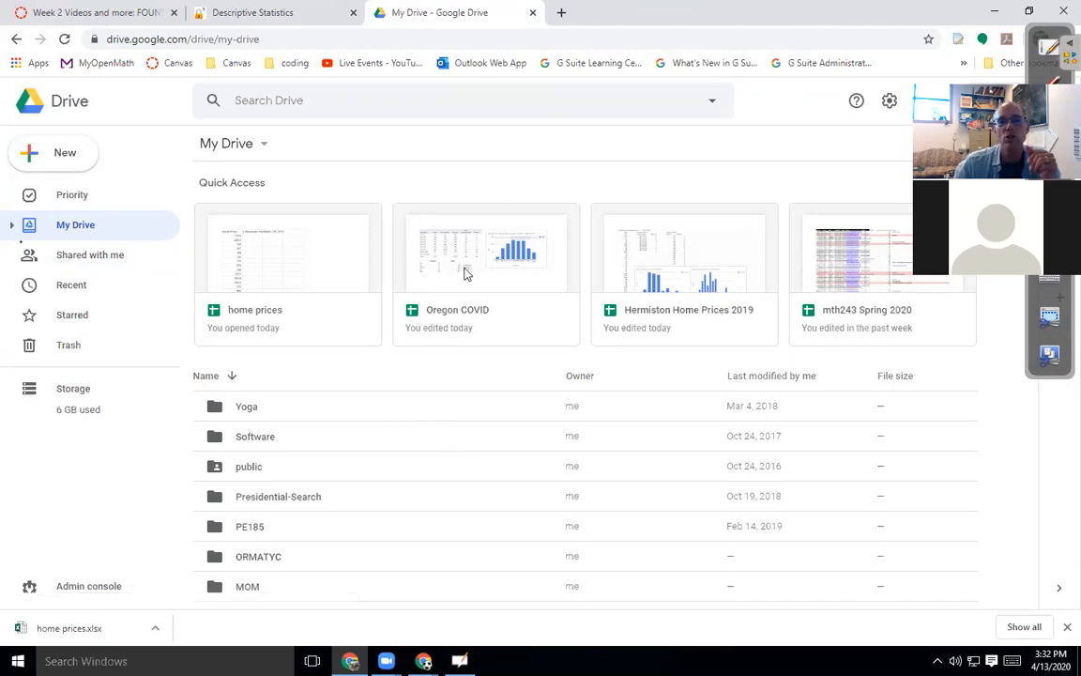
# Open the Oregon COVID spreadsheet from Quick Access and bring its cases-by-age chart into view.
pyautogui.doubleClick(501, 270)
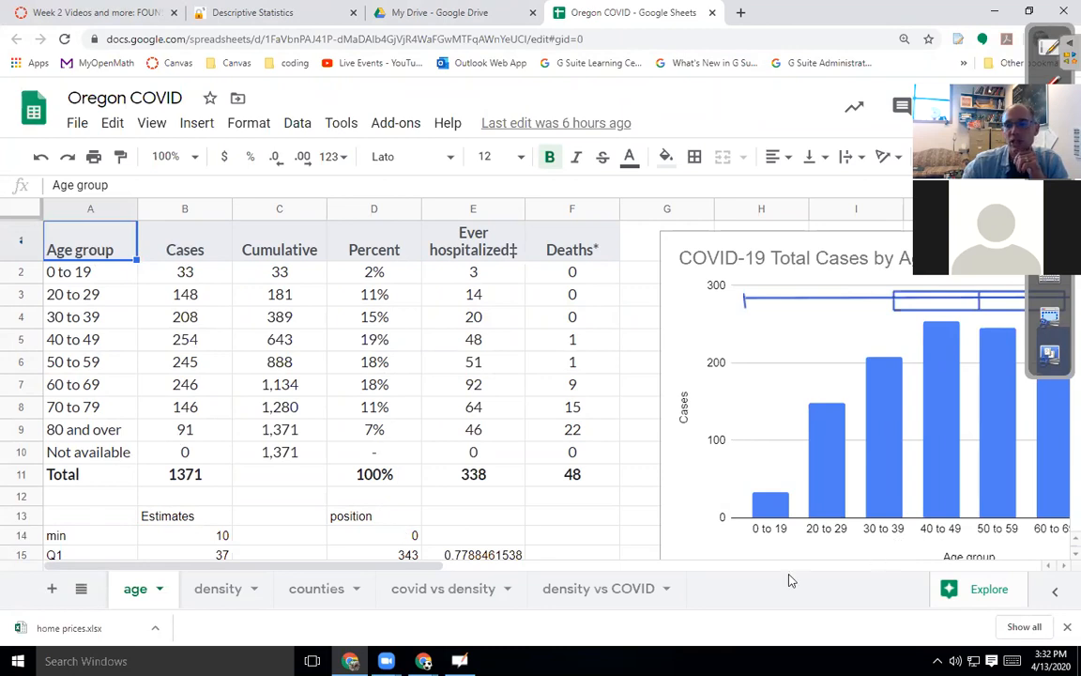
pyautogui.hscroll(5, 507, 580)
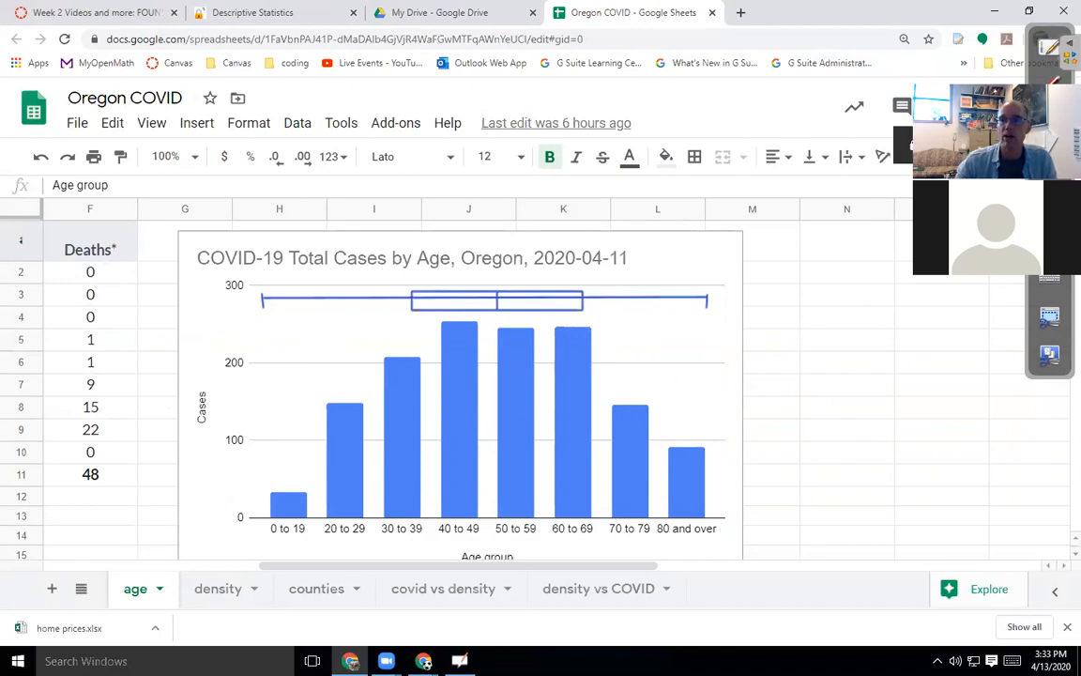
# Set Oregon COVID link sharing to 'On - Anyone with the link' and select the shareable link.
pyautogui.click(969, 106)
pyautogui.click(746, 427)
pyautogui.click(710, 273)
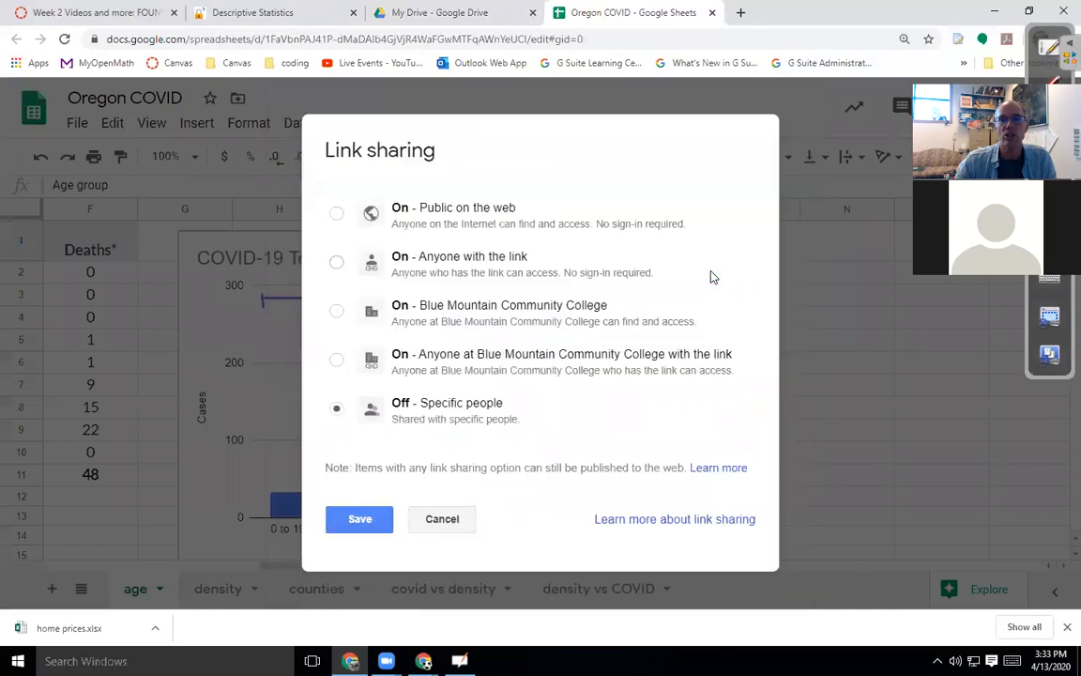
pyautogui.click(503, 270)
pyautogui.click(353, 549)
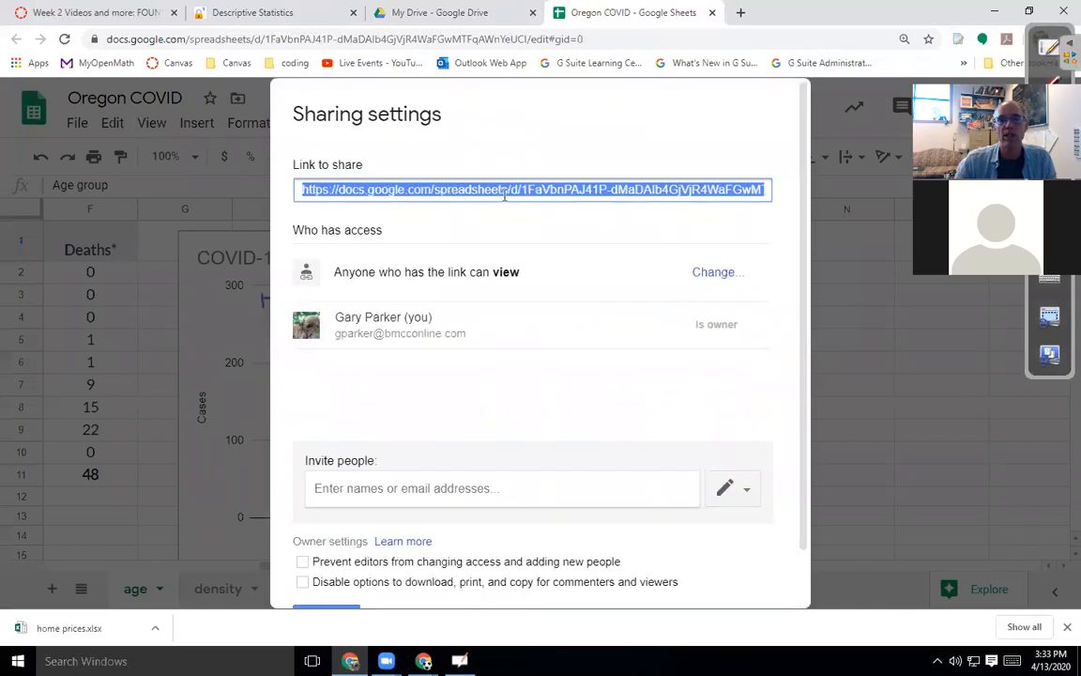
pyautogui.tripleClick(497, 191)
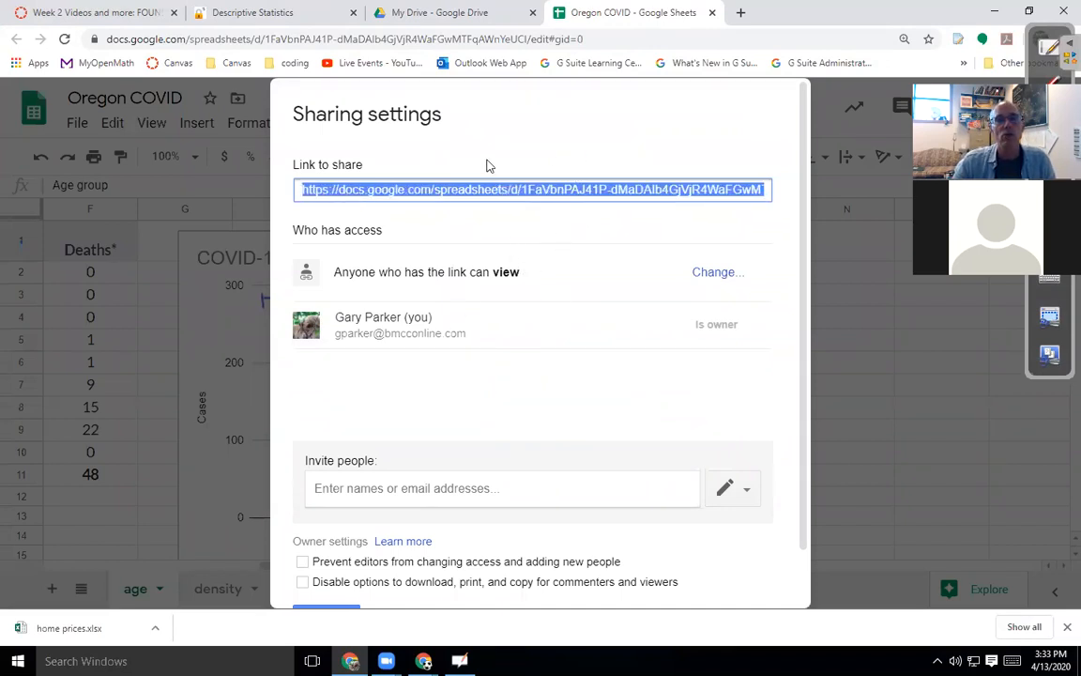
# From the course home, open Activity 7.1 B in the Week 1 module and start its submission form.
pyautogui.click(94, 14)
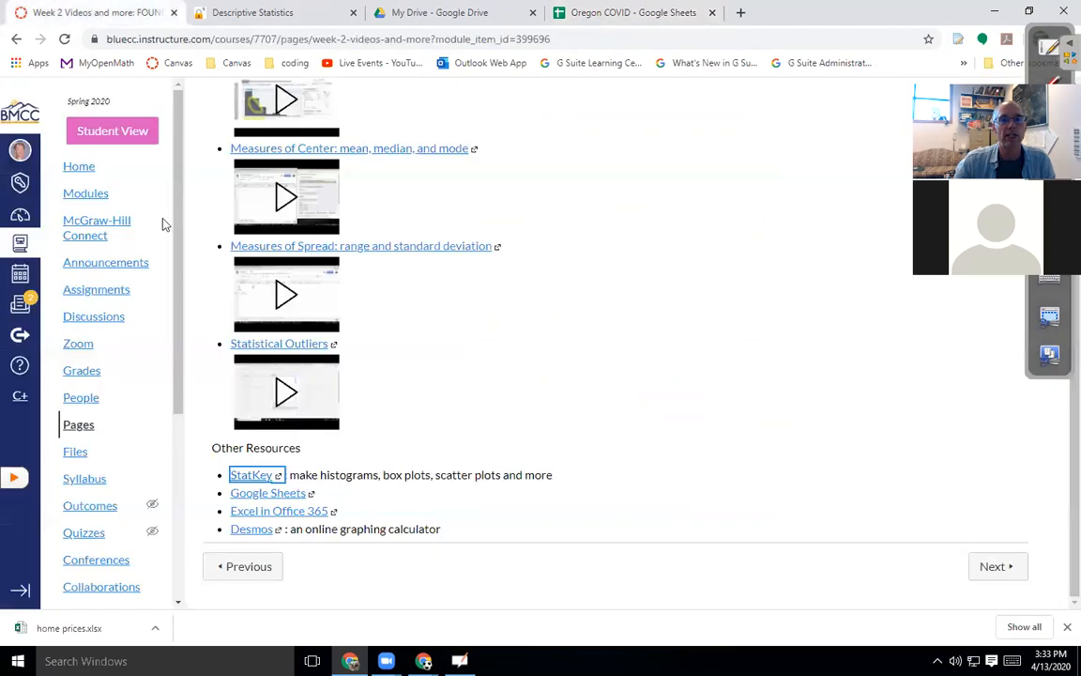
pyautogui.click(97, 134)
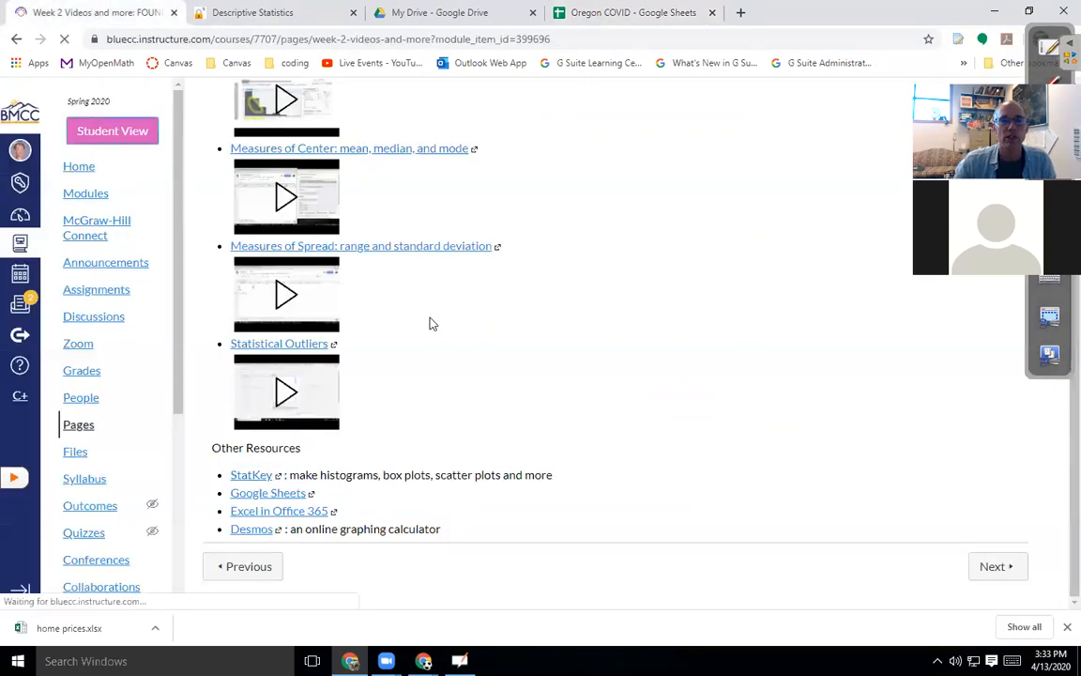
pyautogui.scroll(6, 144, 246)
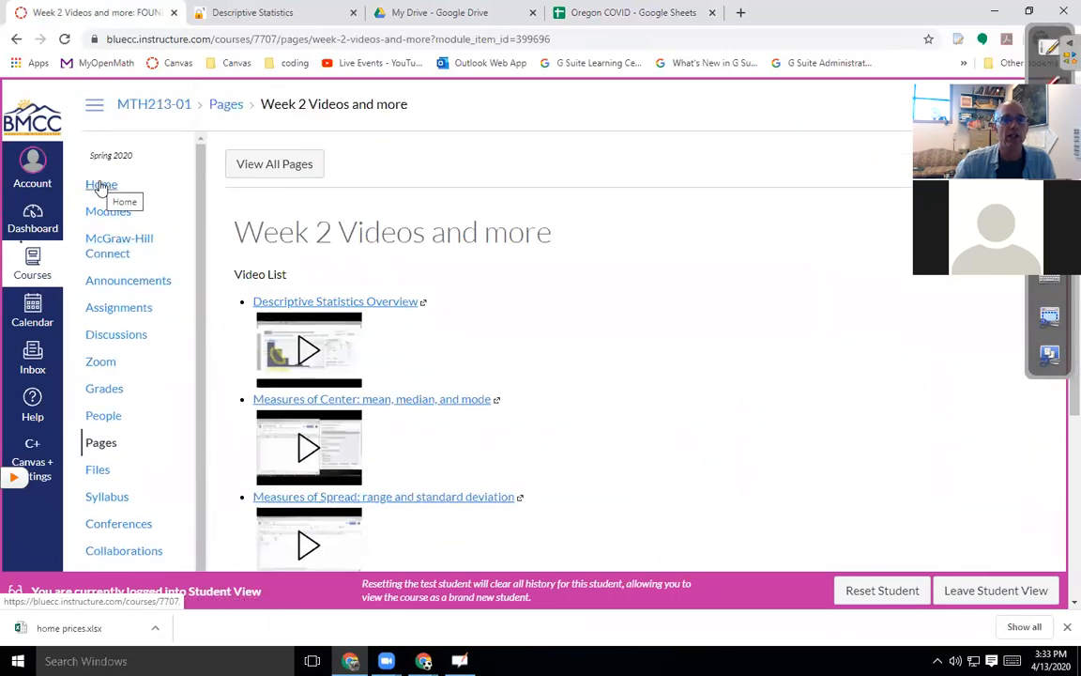
pyautogui.click(102, 184)
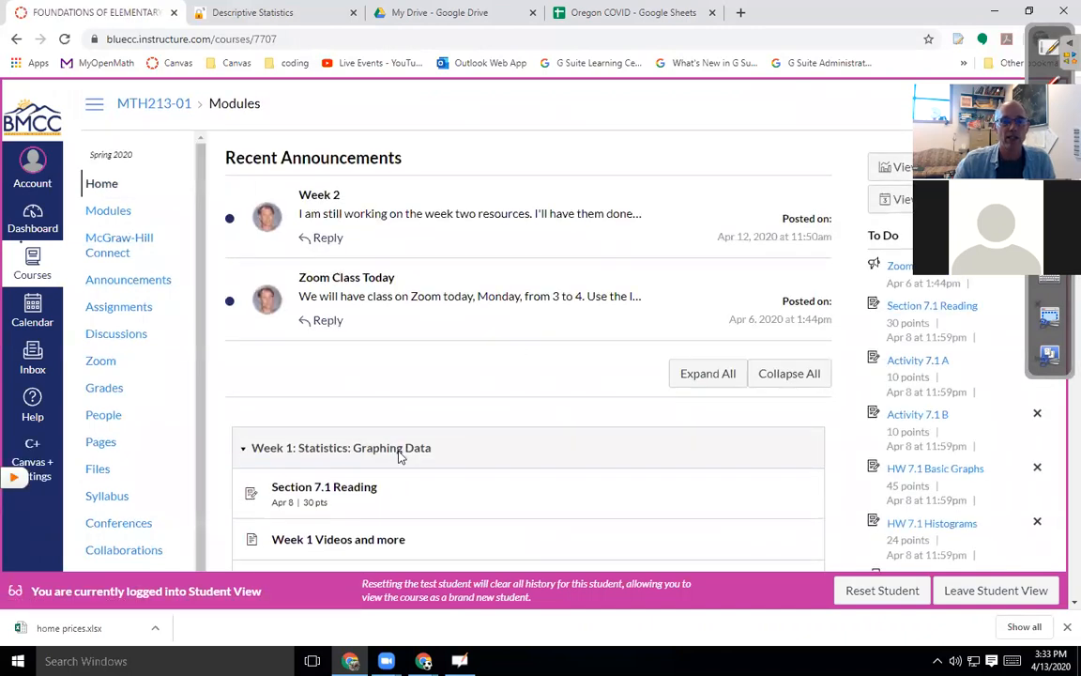
pyautogui.scroll(-5, 398, 404)
pyautogui.scroll(-2, 396, 388)
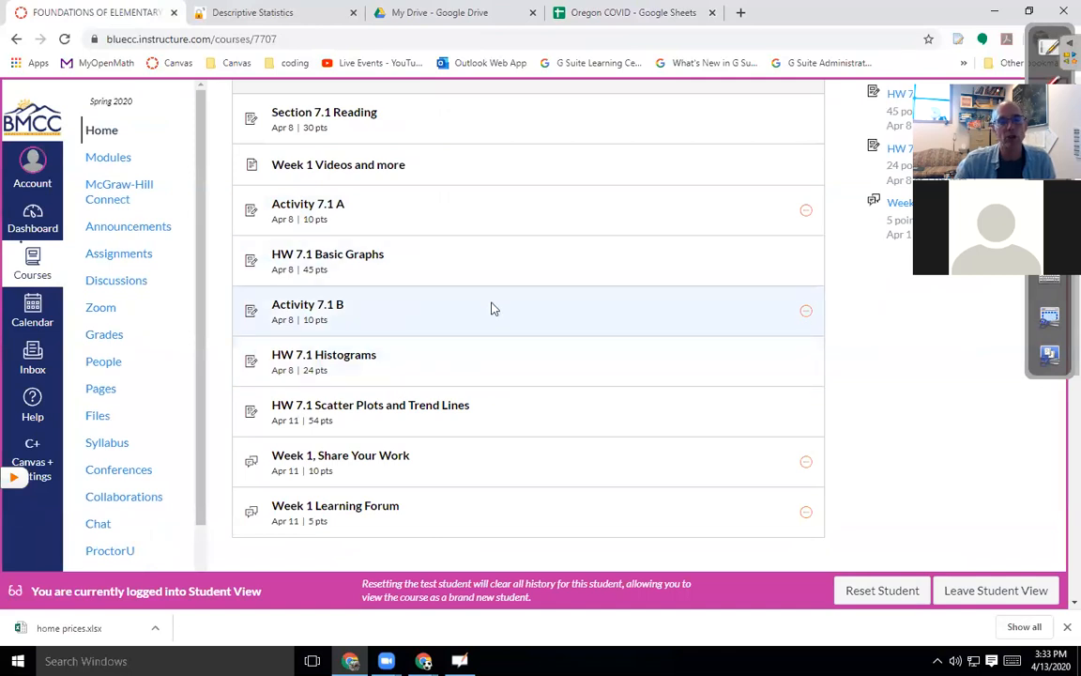
pyautogui.click(318, 310)
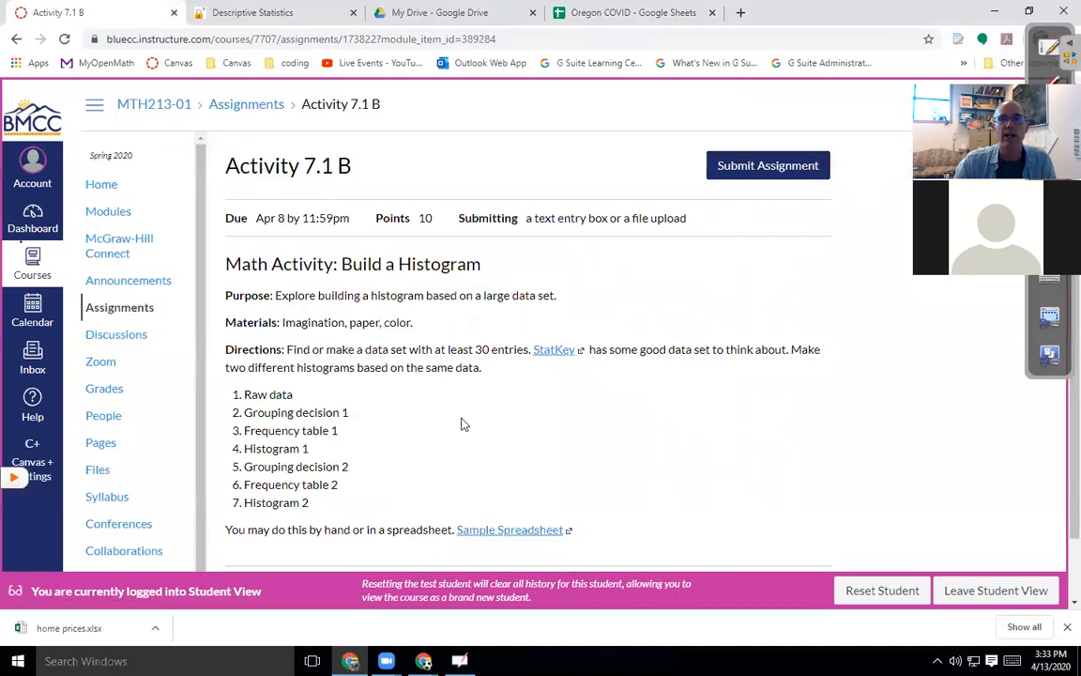
pyautogui.click(763, 165)
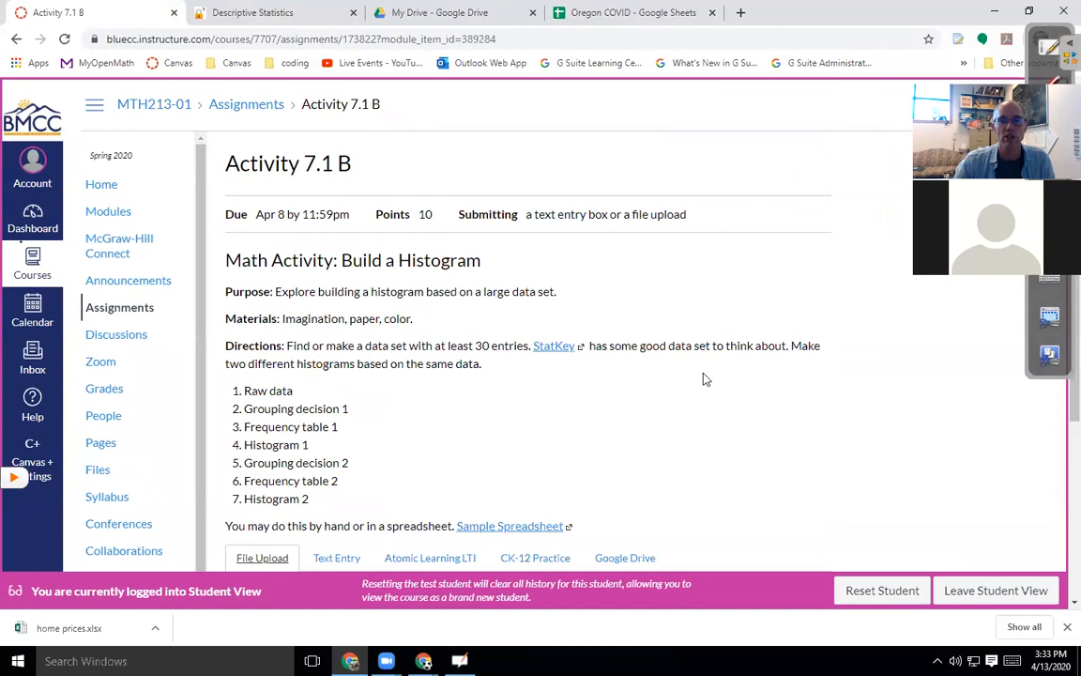
pyautogui.scroll(-3, 700, 381)
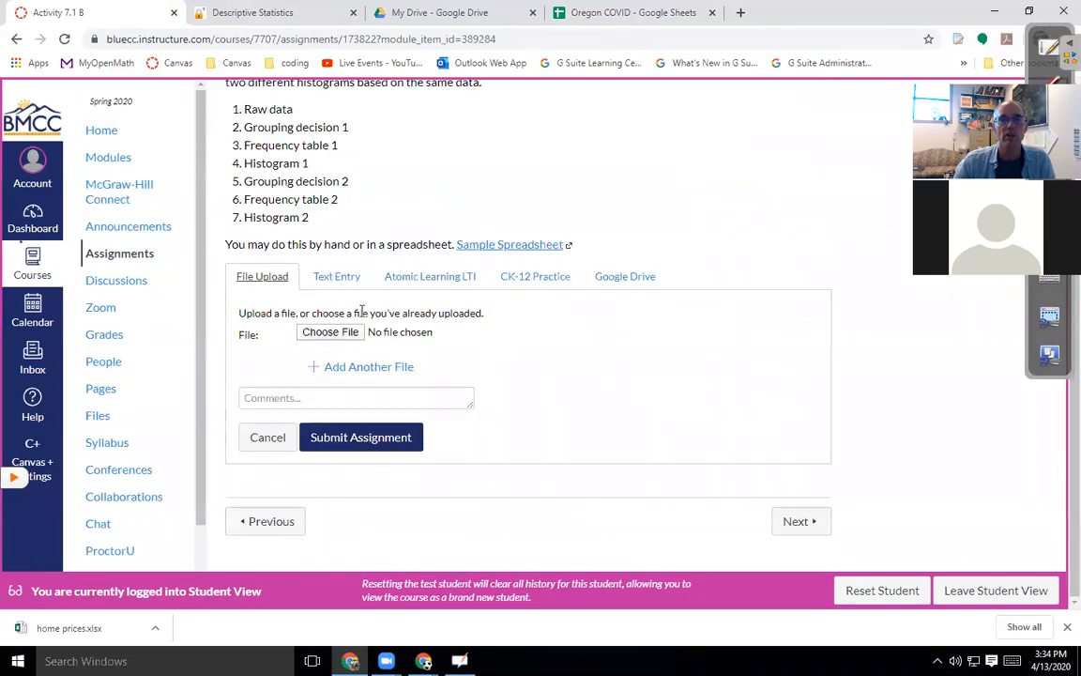
# Write 'Here is my google sheet.' in the Text Entry submission box.
pyautogui.click(330, 280)
pyautogui.click(350, 420)
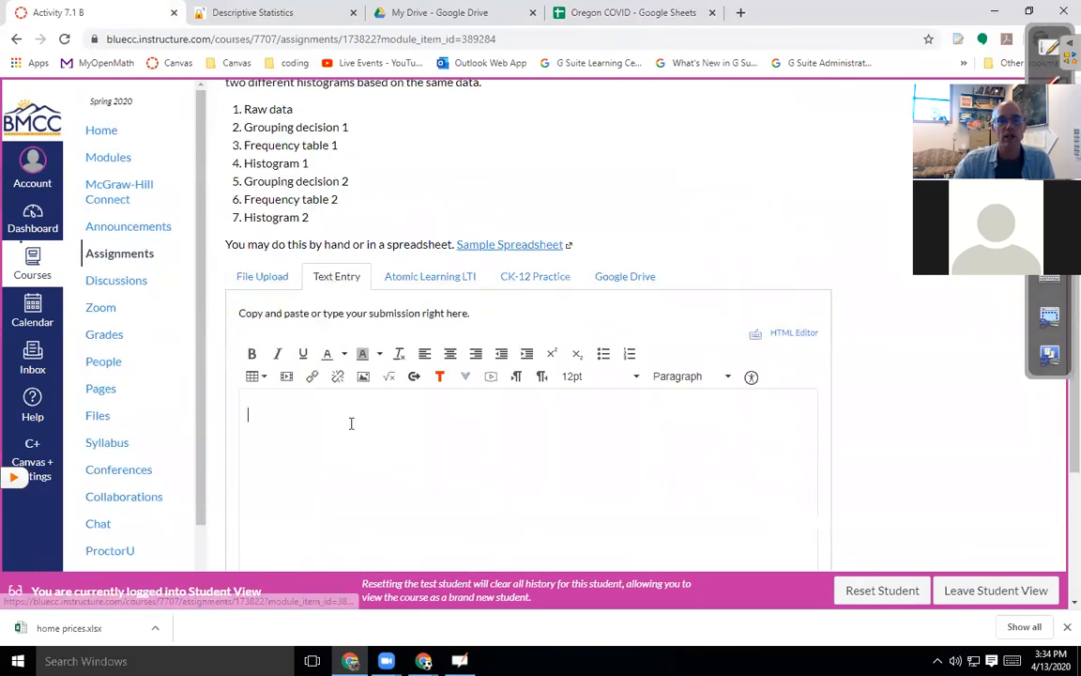
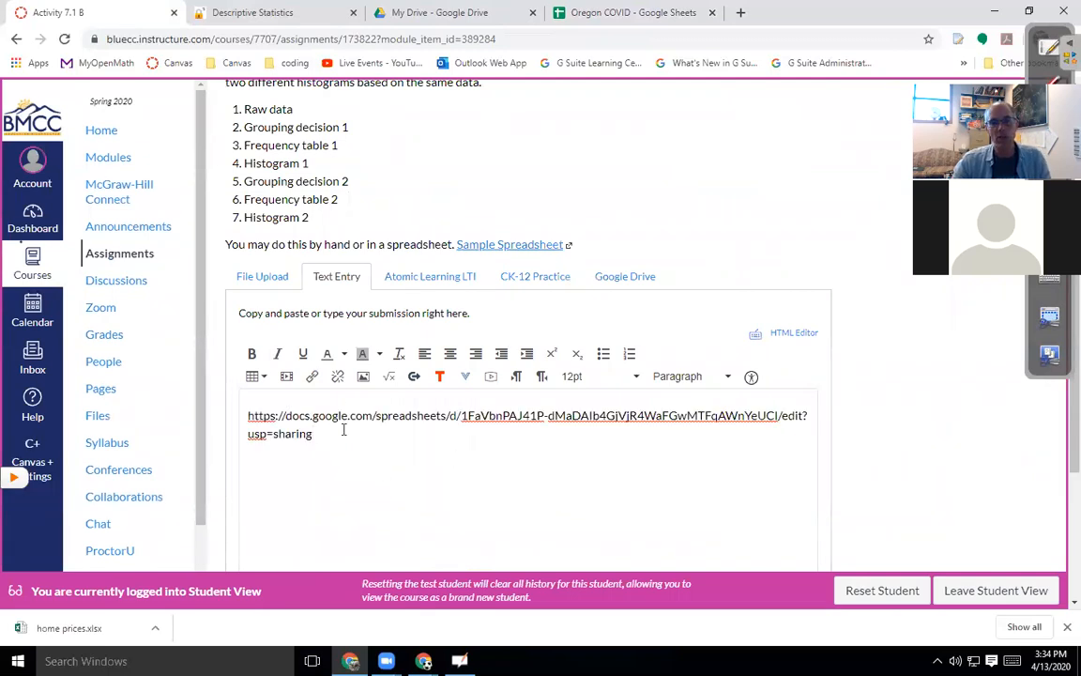
pyautogui.press('Return')
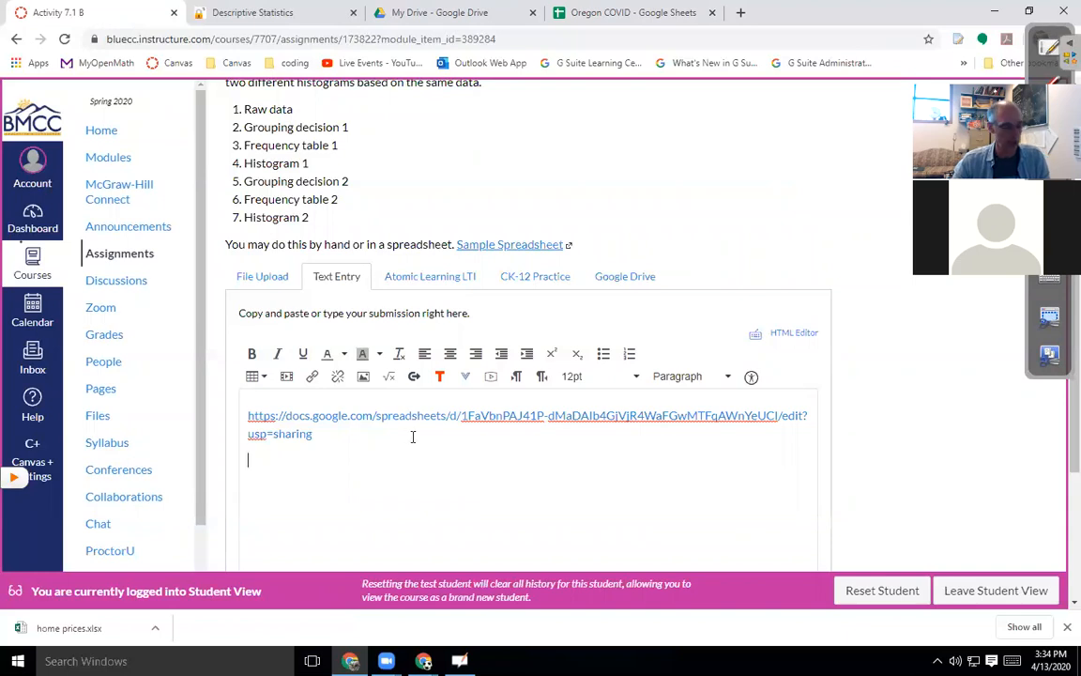
pyautogui.hotkey('ctrl', 'a')
pyautogui.press('BackSpace')
pyautogui.write('Here is')
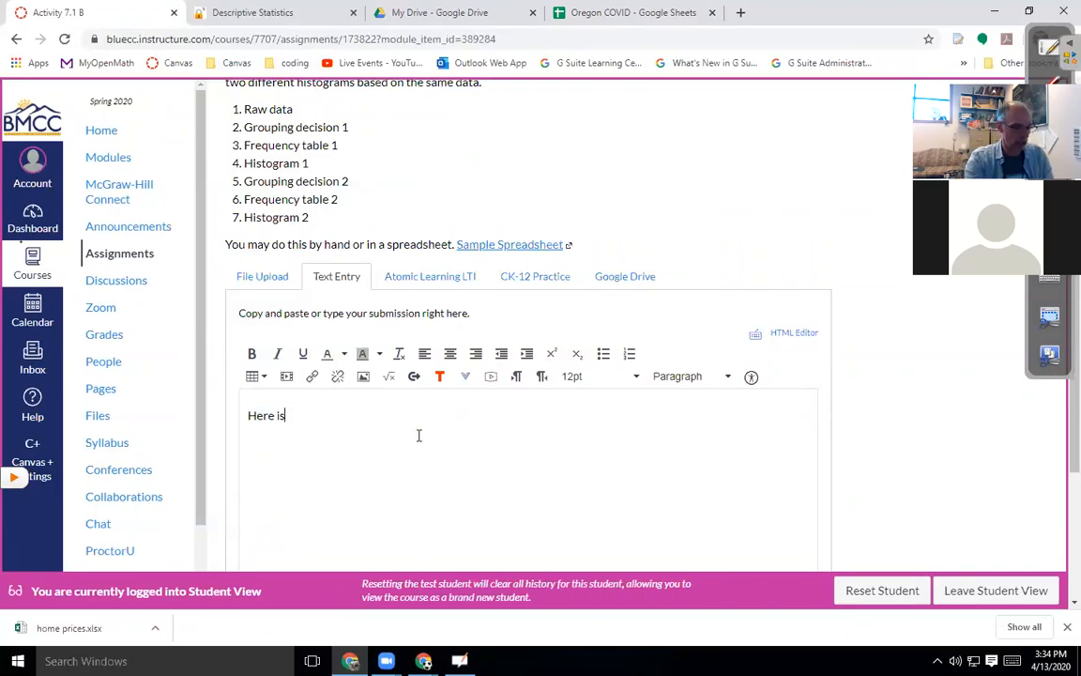
pyautogui.write(' my google sheet.')
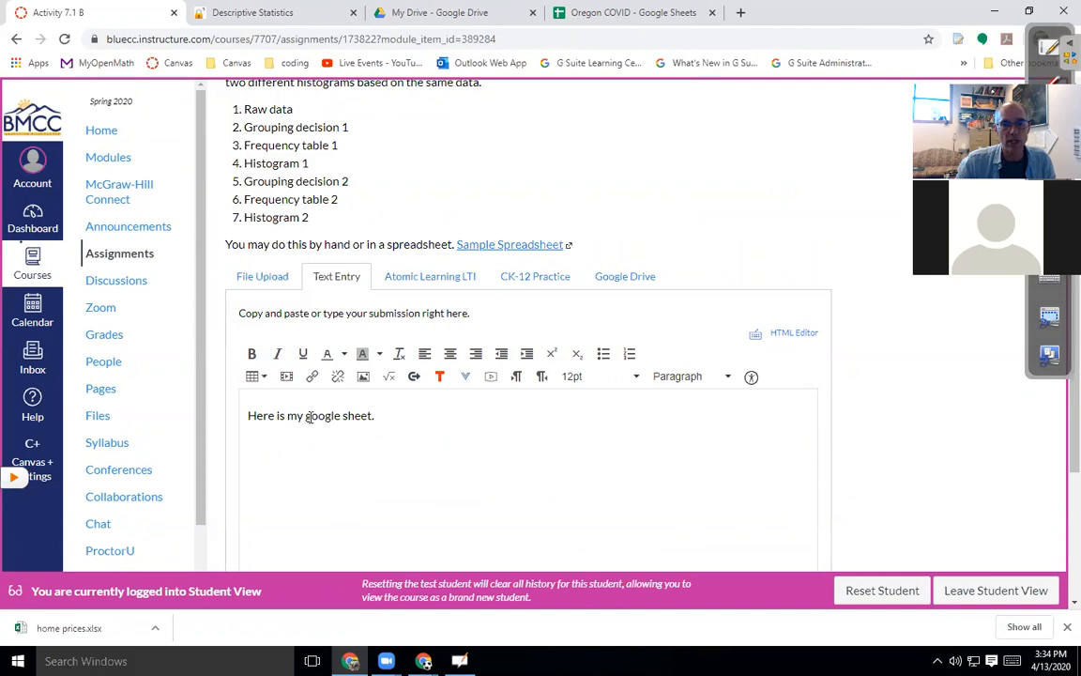
# Link the words 'google sheet' to the spreadsheet's share URL and submit the assignment.
pyautogui.moveTo(309, 416); pyautogui.dragTo(371, 415)
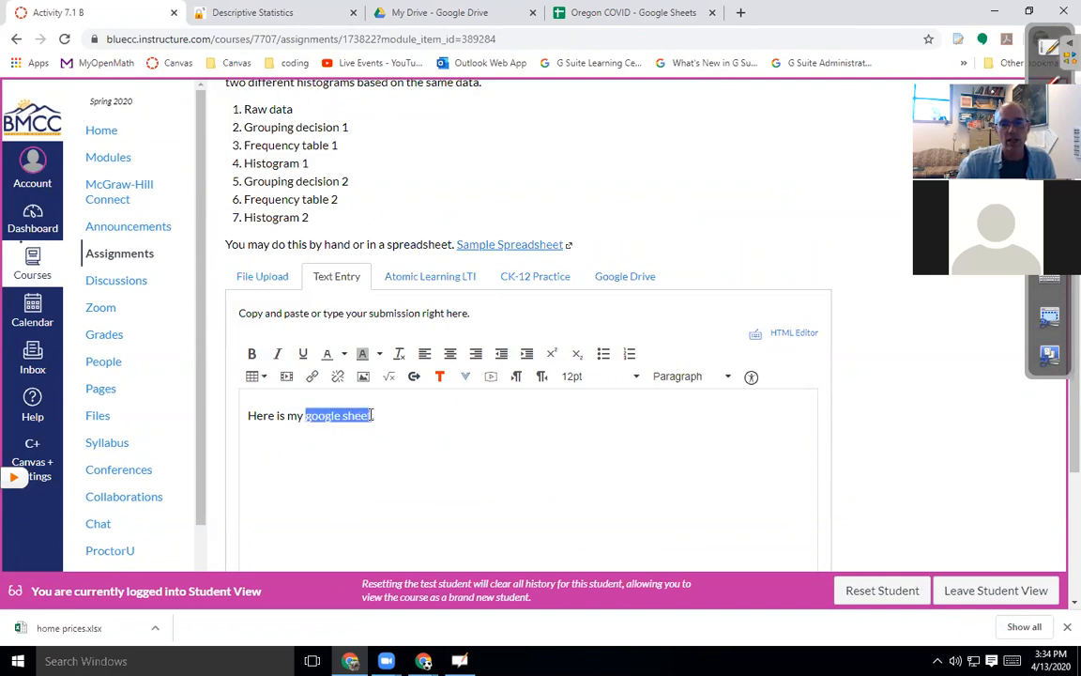
pyautogui.click(312, 375)
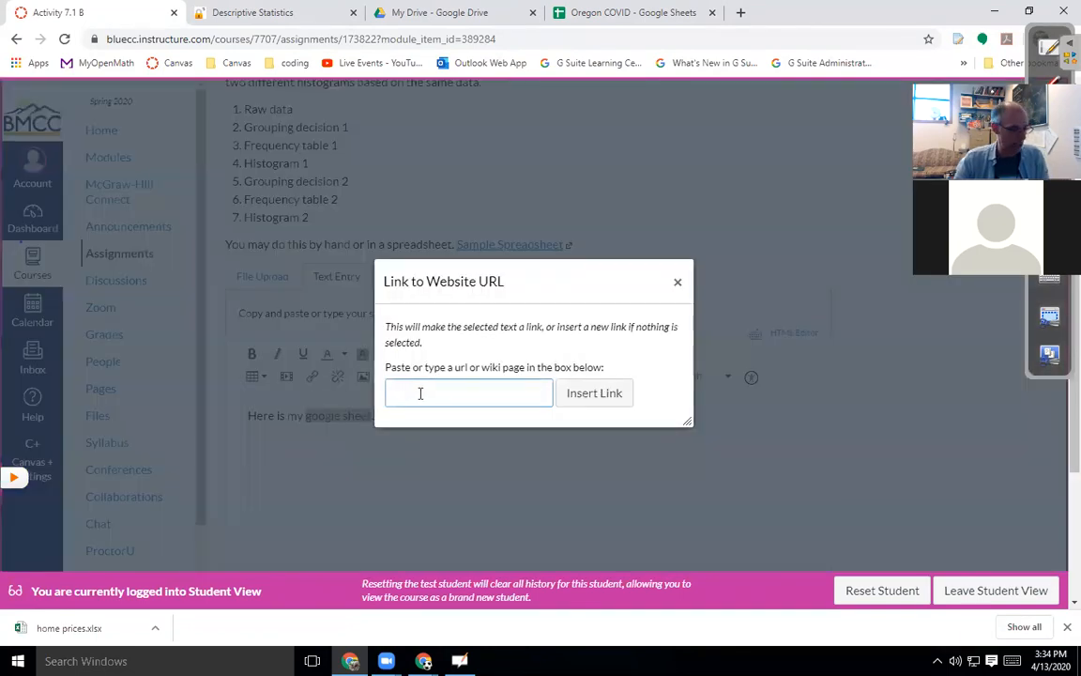
pyautogui.hotkey('ctrl', 'v')
pyautogui.click(600, 392)
pyautogui.click(485, 484)
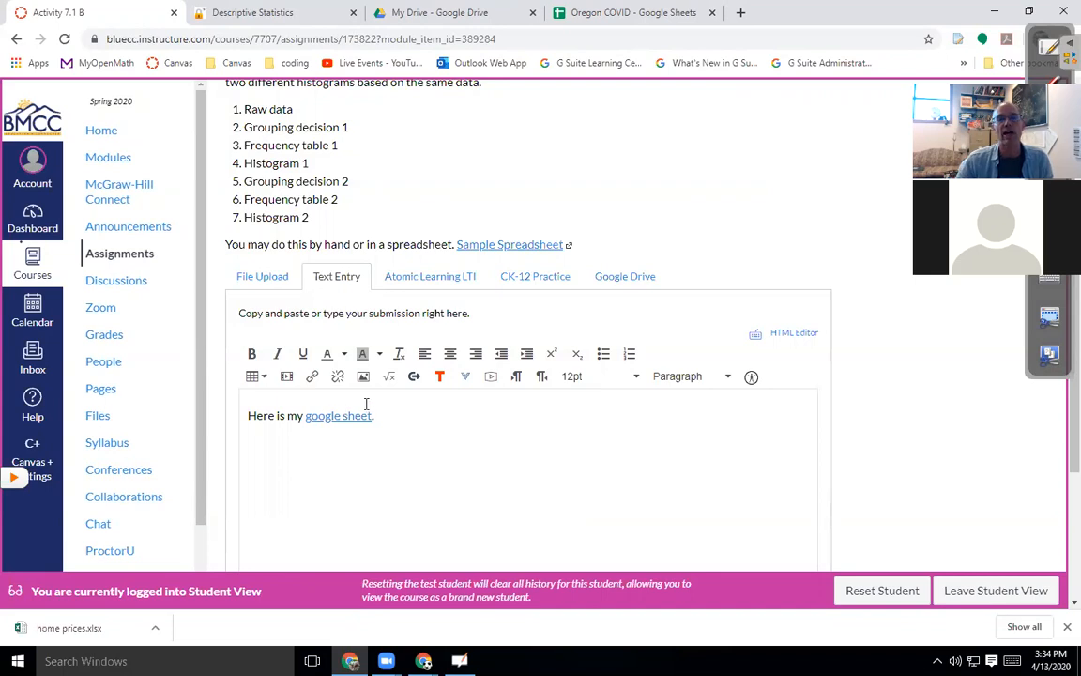
pyautogui.scroll(-3, 490, 443)
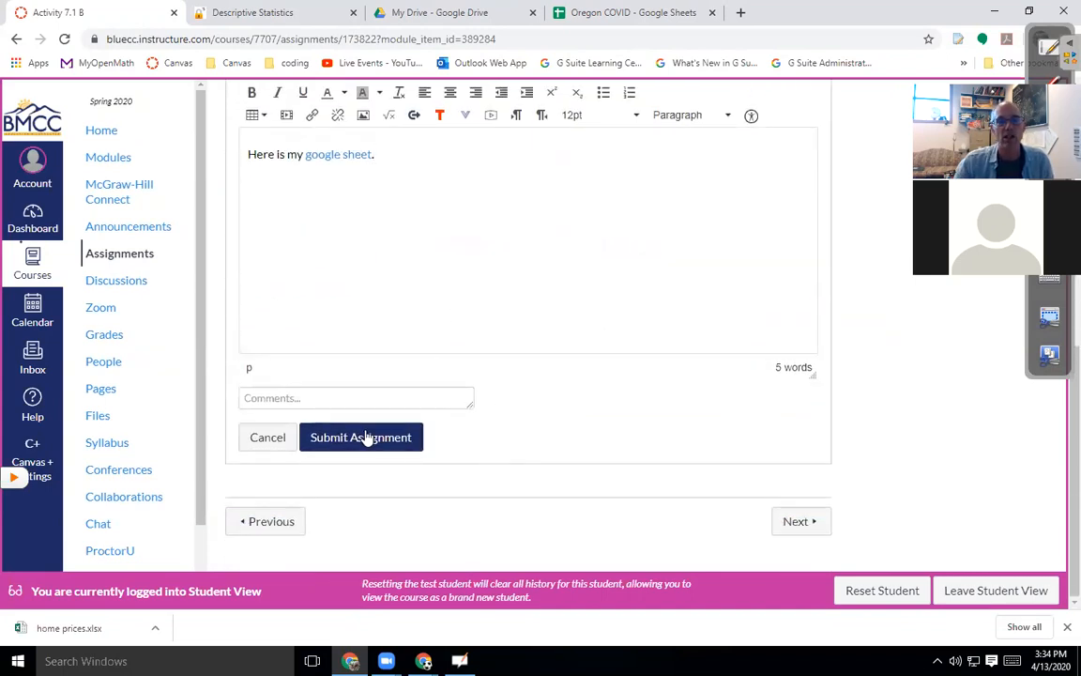
pyautogui.click(366, 439)
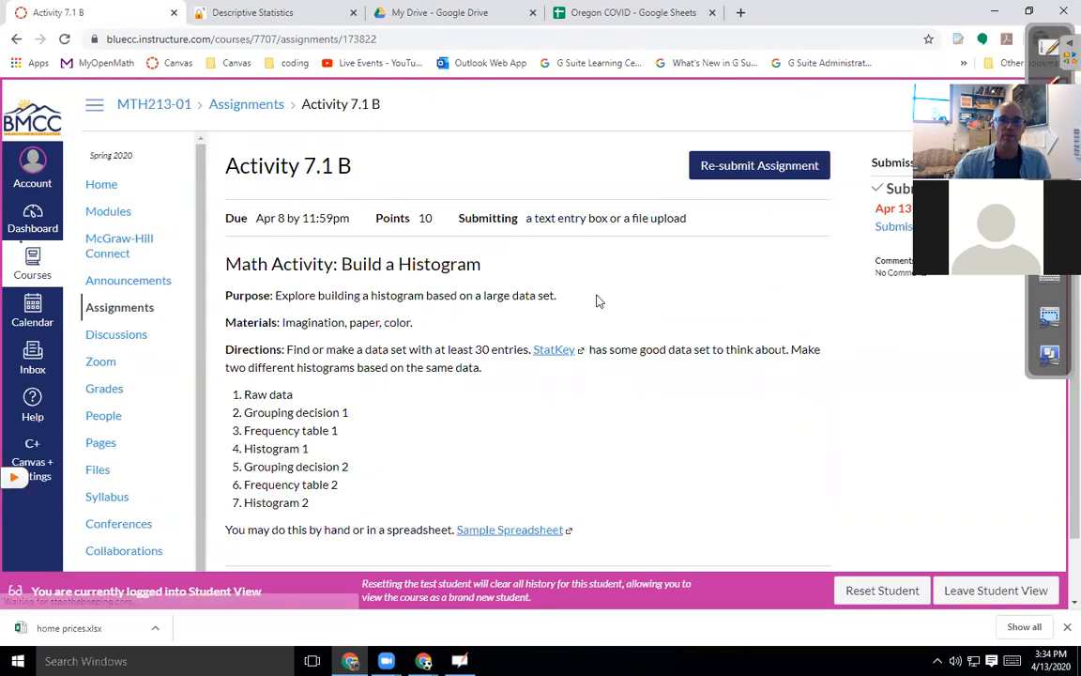
# Return to Activity 7.1 B and confirm re-submitting despite the overdue warning.
pyautogui.click(643, 15)
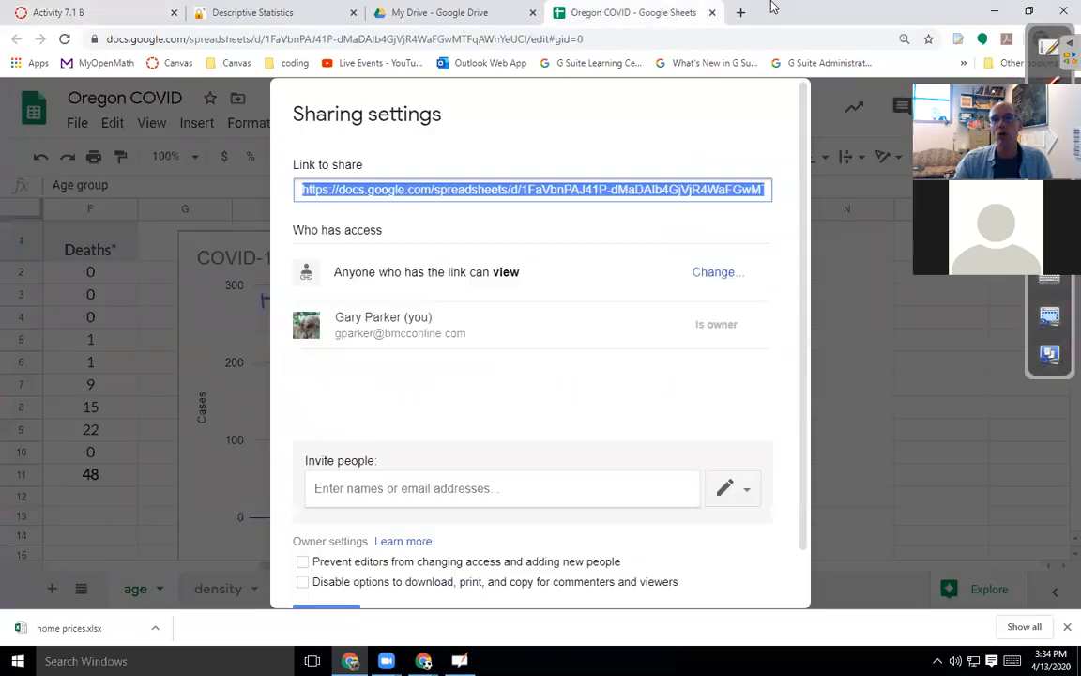
pyautogui.click(458, 15)
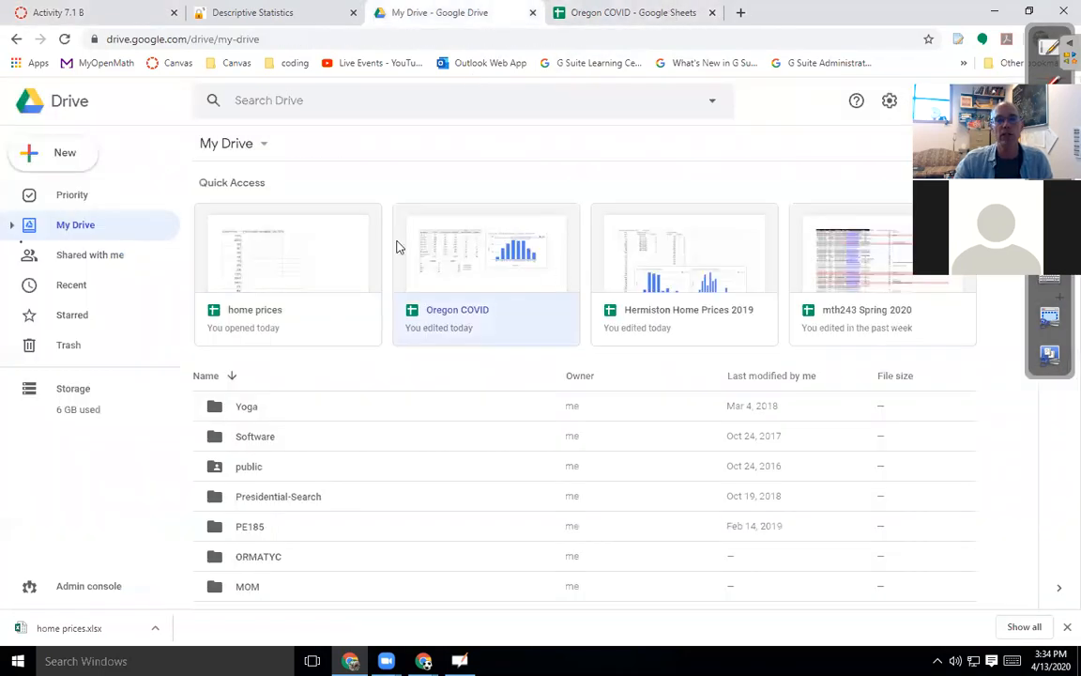
pyautogui.click(138, 13)
pyautogui.click(778, 174)
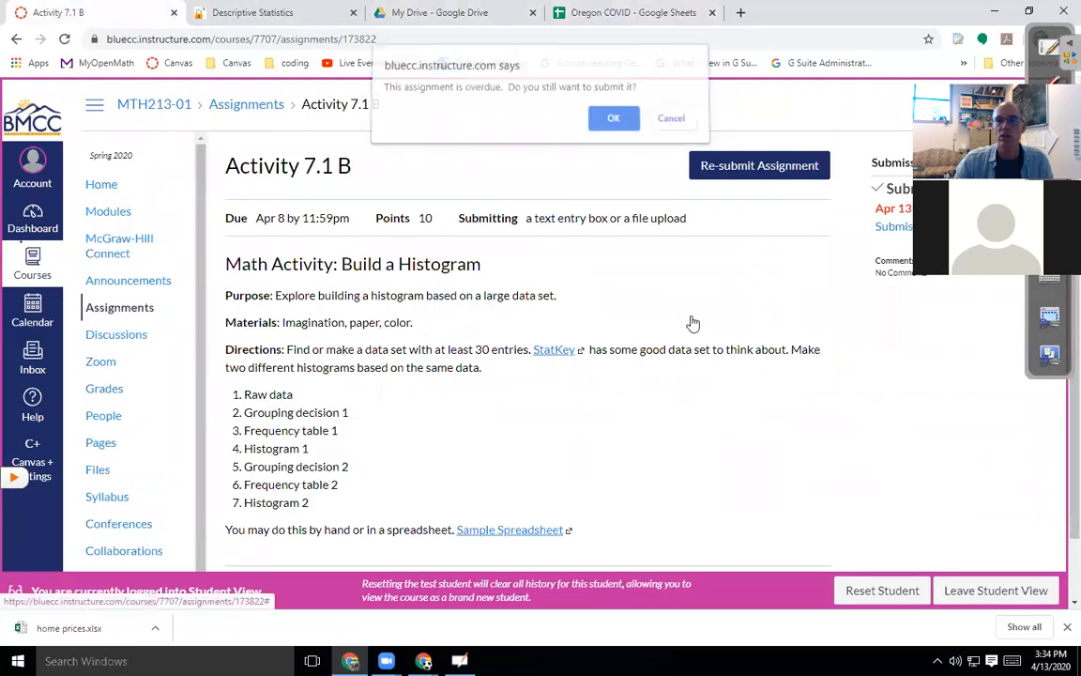
pyautogui.click(613, 126)
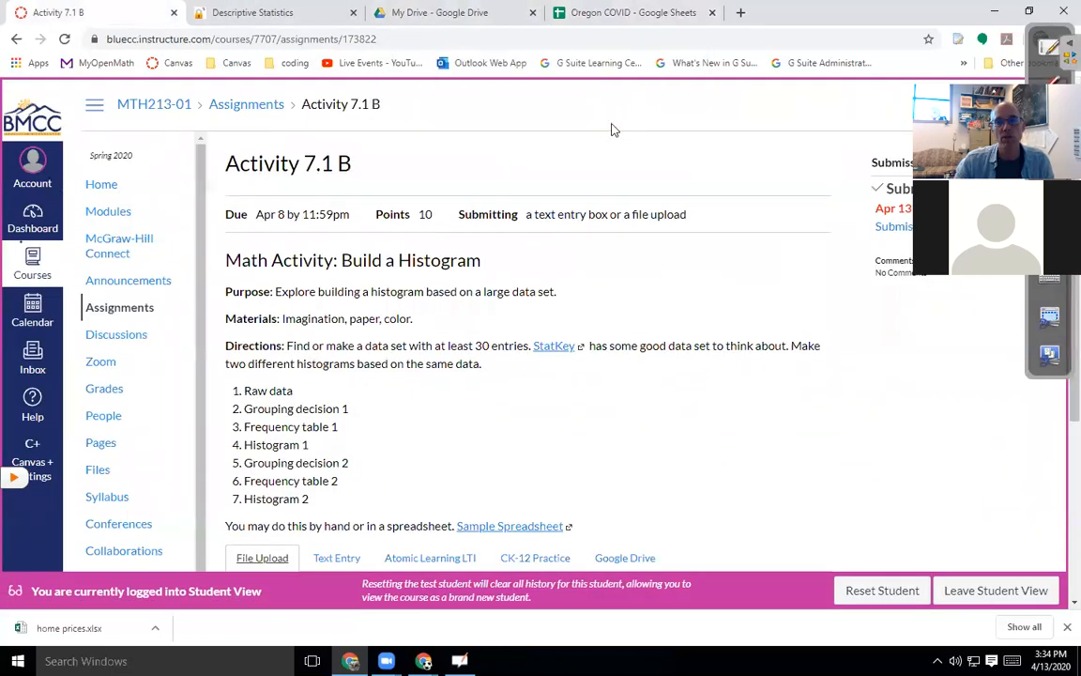
# Switch to Text Entry and clear out the pasted share links, leaving the box empty.
pyautogui.scroll(-3, 601, 375)
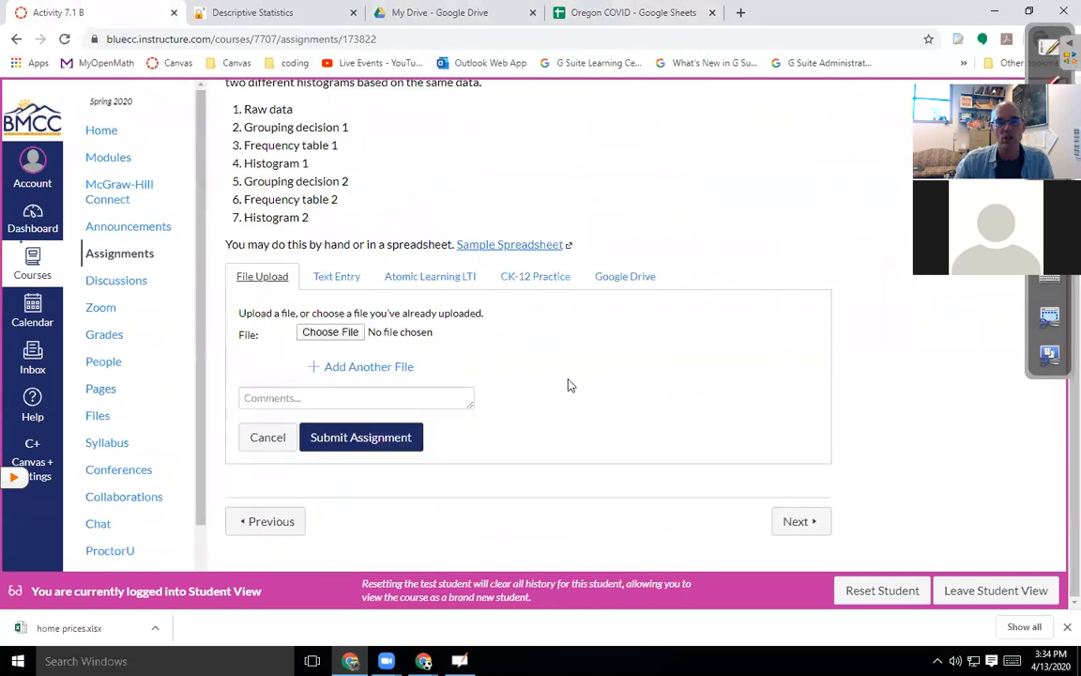
pyautogui.click(351, 278)
pyautogui.click(338, 413)
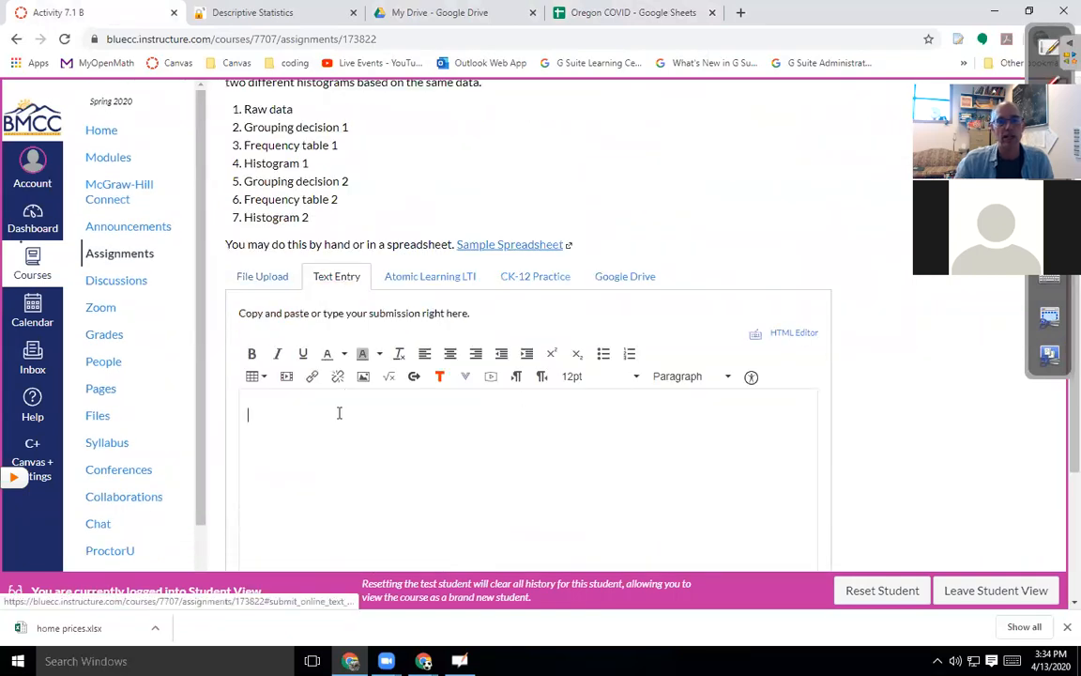
pyautogui.press('Return')
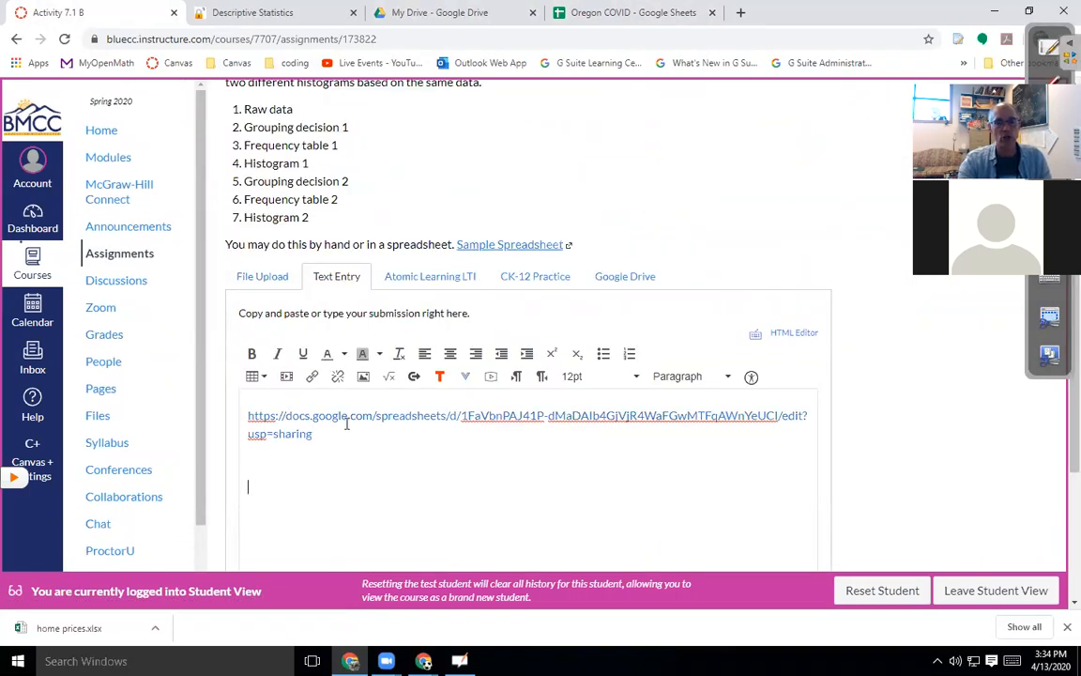
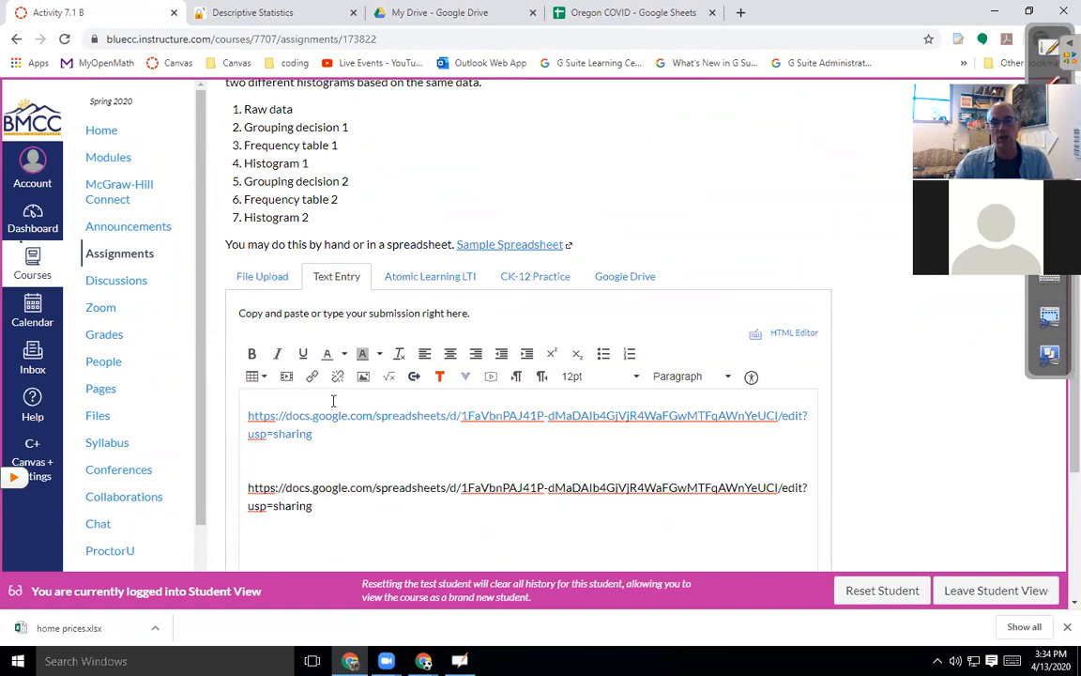
pyautogui.moveTo(334, 511); pyautogui.dragTo(246, 416)
pyautogui.press('BackSpace')
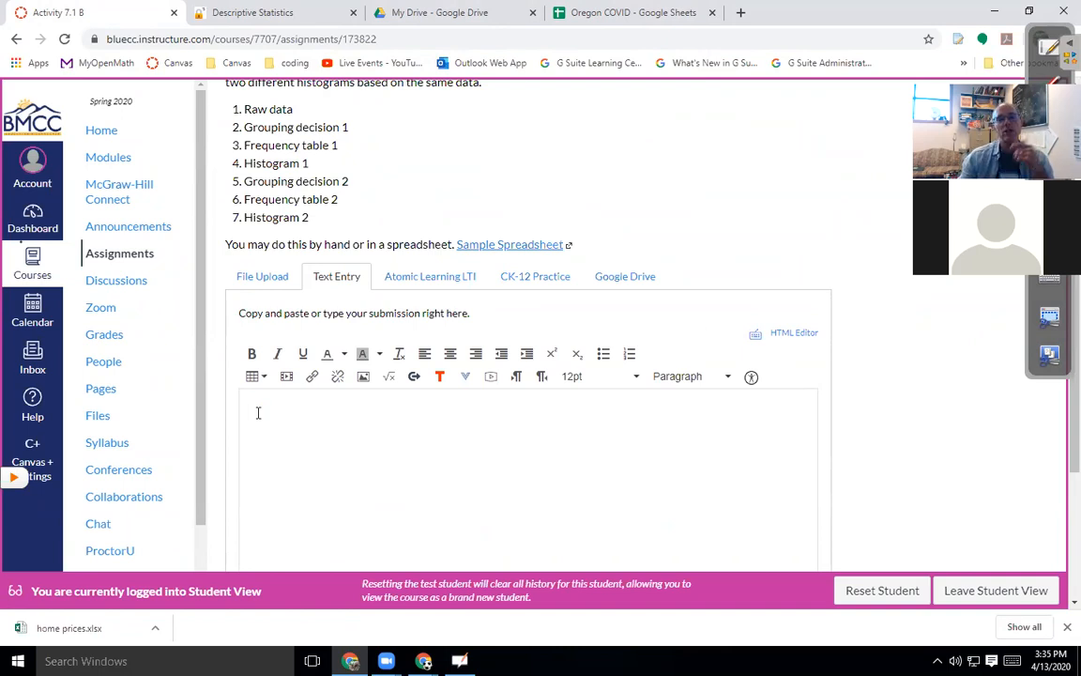
# Look at the File Upload submission option, then leave Student View for the instructor page.
pyautogui.click(262, 278)
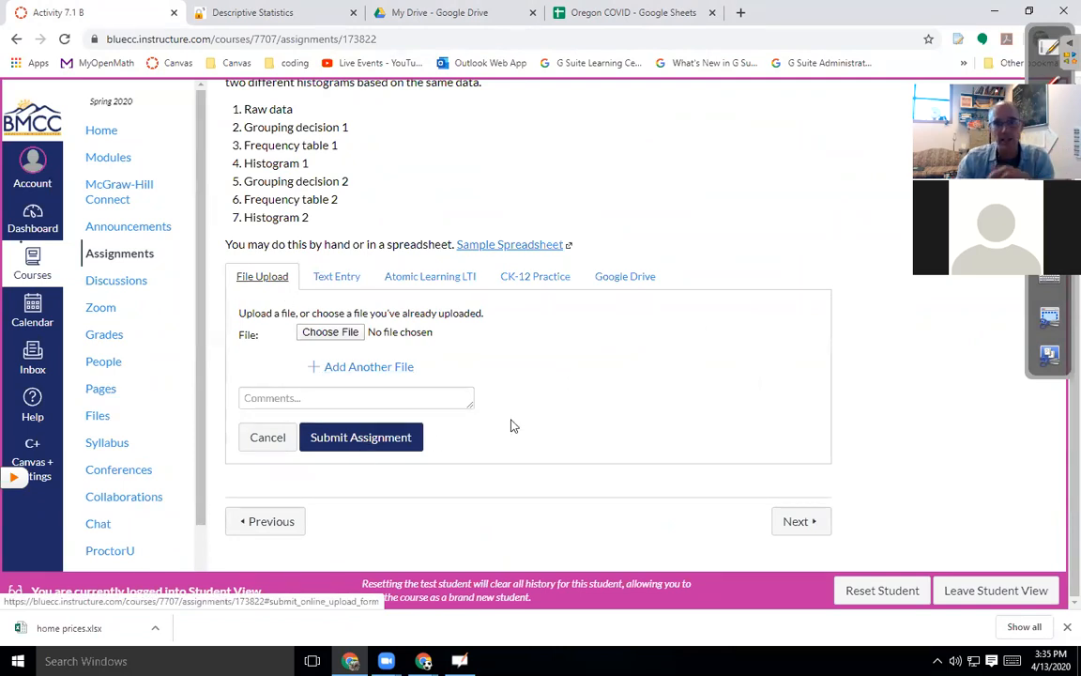
pyautogui.scroll(3, 510, 427)
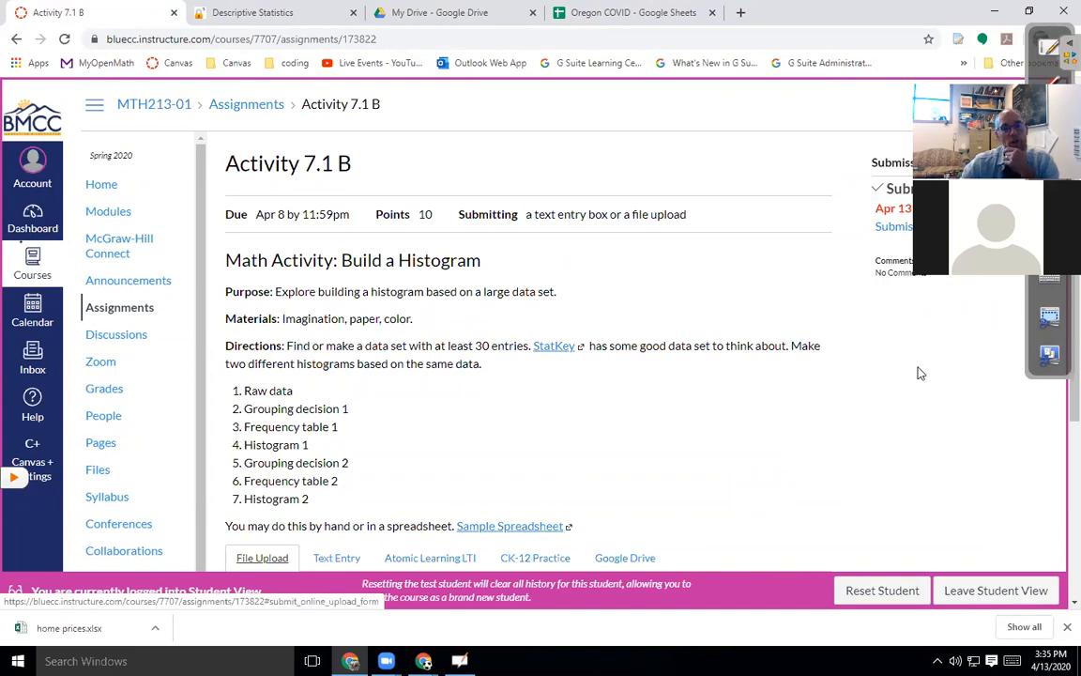
pyautogui.scroll(-2, 494, 430)
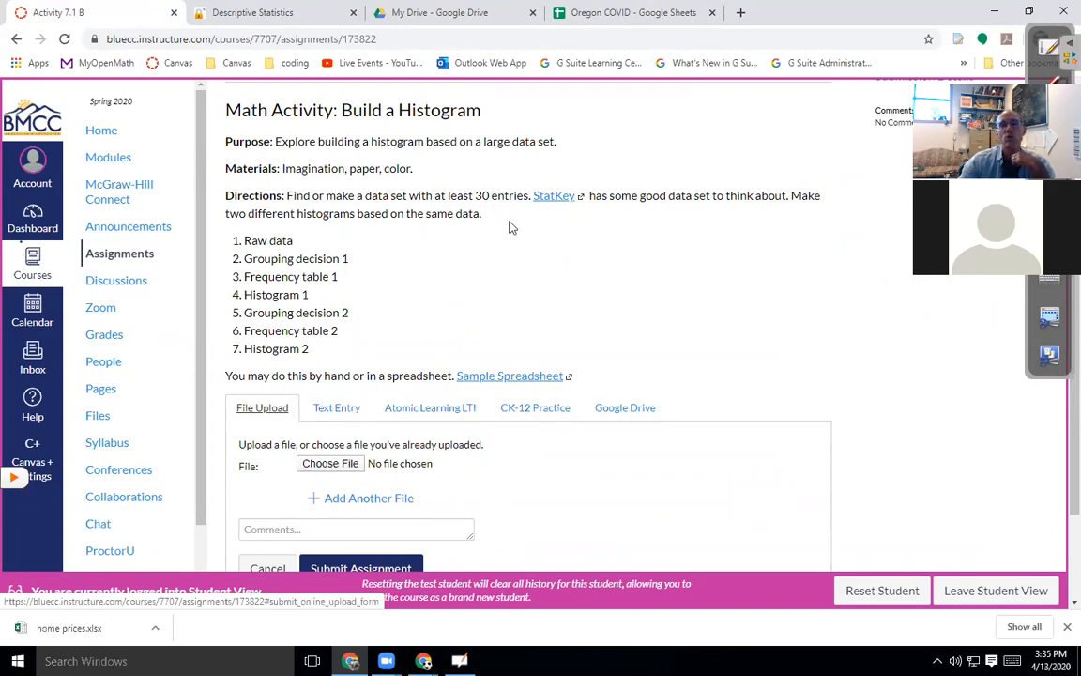
pyautogui.click(958, 597)
pyautogui.click(617, 125)
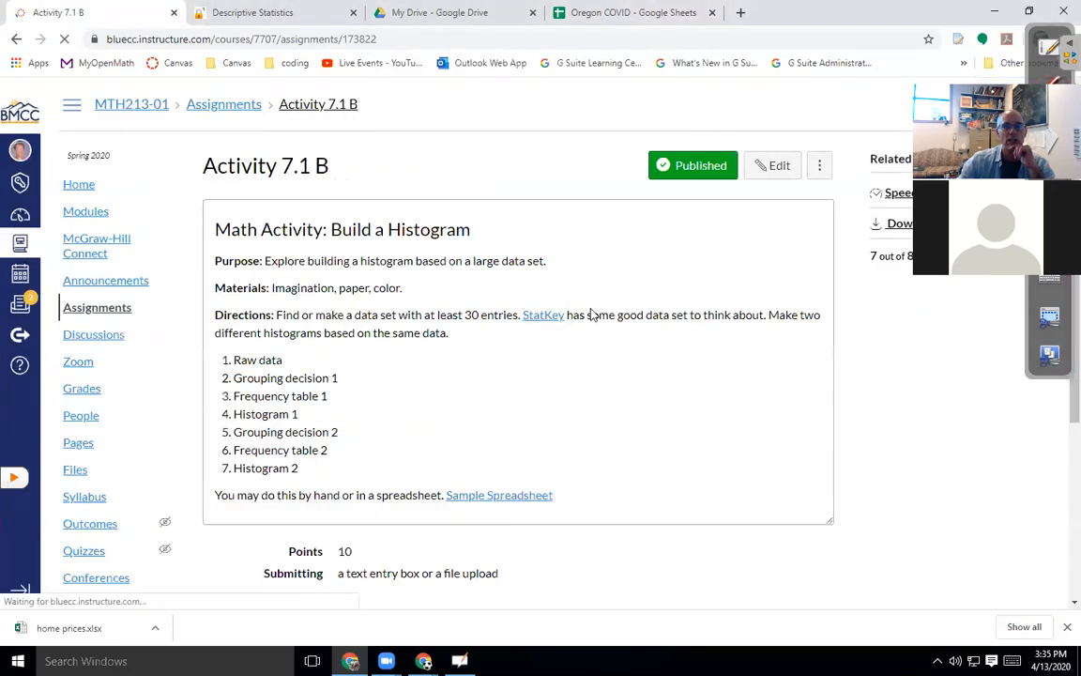
# Open SpeedGrader for Activity 7.1 B, view the submission attempts, then move its window aside.
pyautogui.click(905, 195)
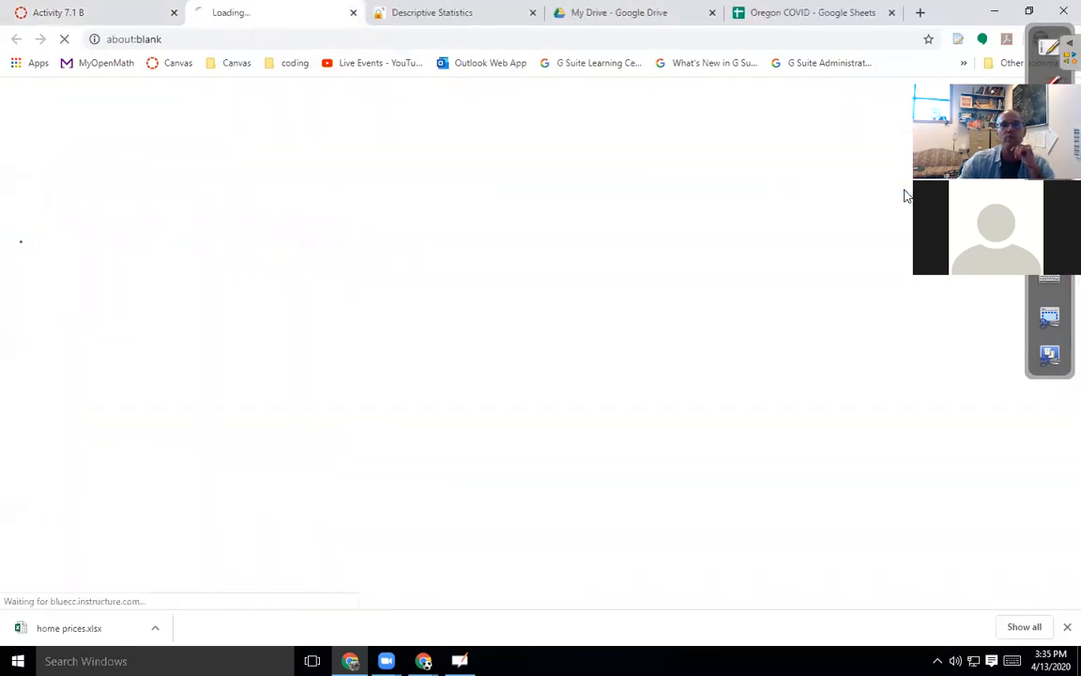
pyautogui.click(353, 12)
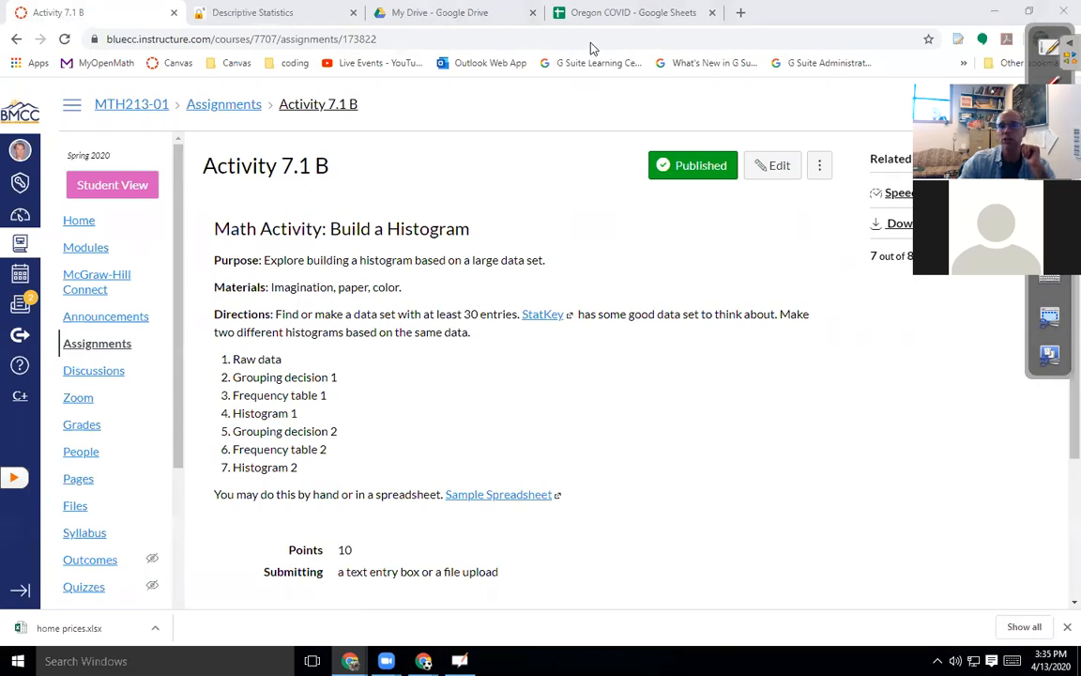
pyautogui.hotkey('alt', 'Tab')
pyautogui.click(736, 199)
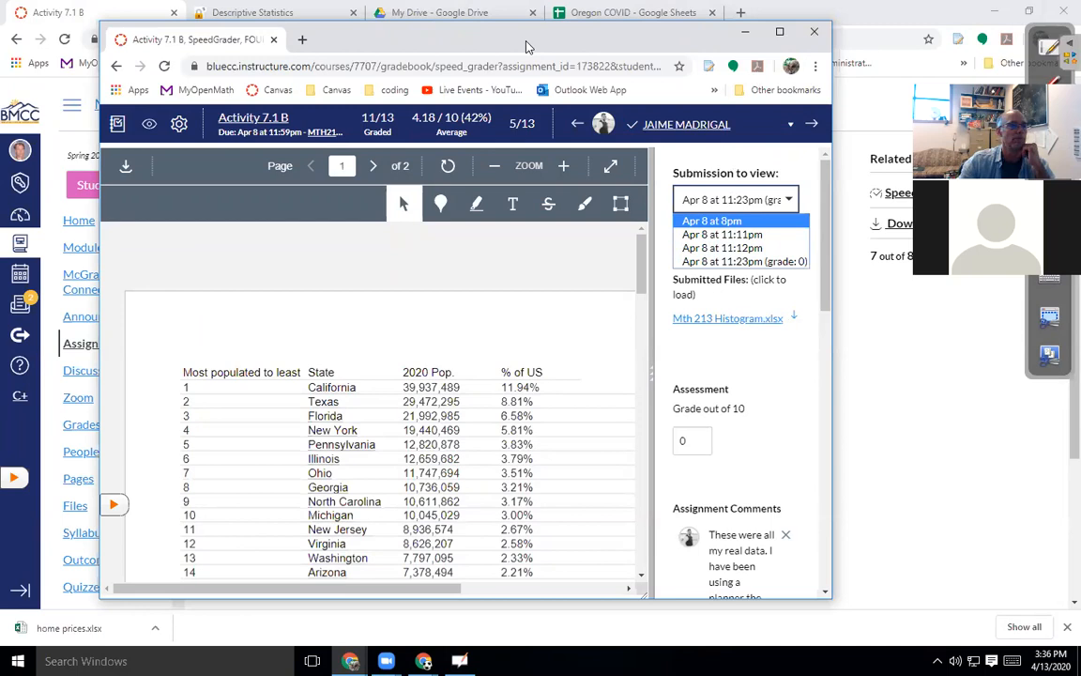
pyautogui.moveTo(527, 46); pyautogui.dragTo(0, 37)
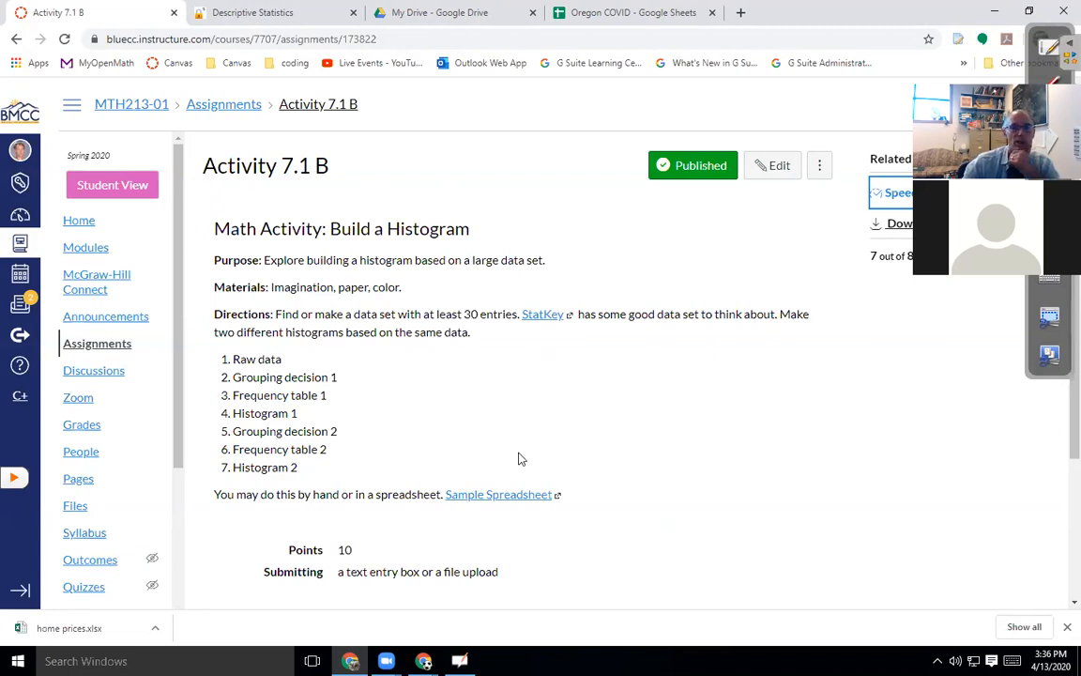
# Go from the Activity 7.1 B assignment page to the course home page.
pyautogui.scroll(-3, 665, 455)
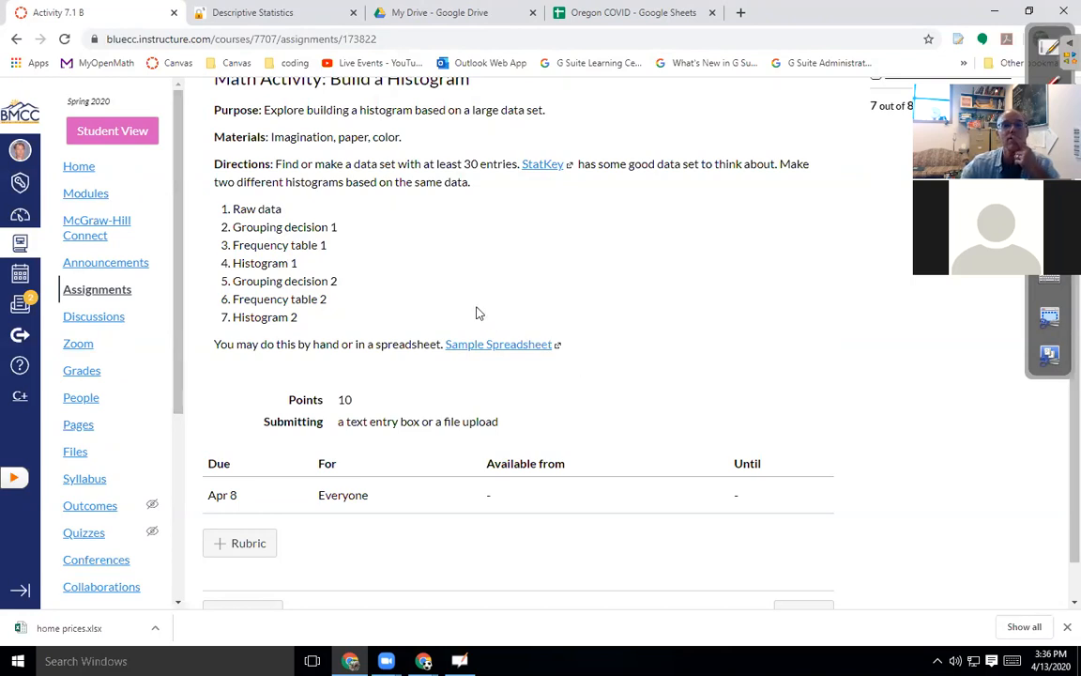
pyautogui.scroll(3, 480, 312)
pyautogui.click(75, 221)
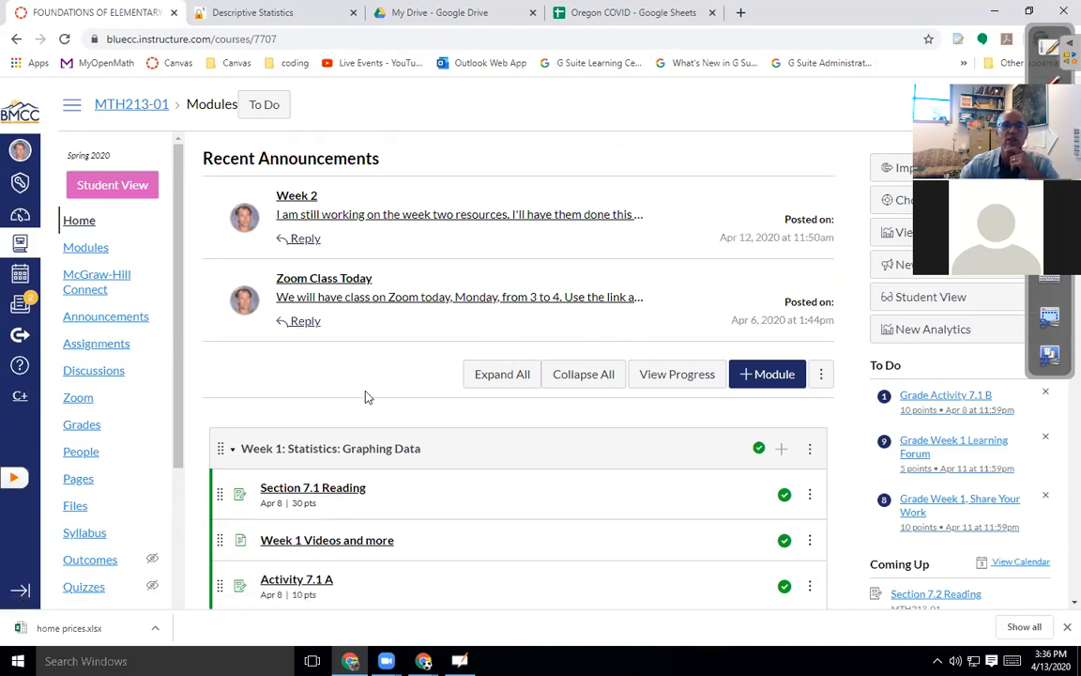
# Browse the course module list, then switch to the Oregon COVID spreadsheet.
pyautogui.scroll(-4, 368, 397)
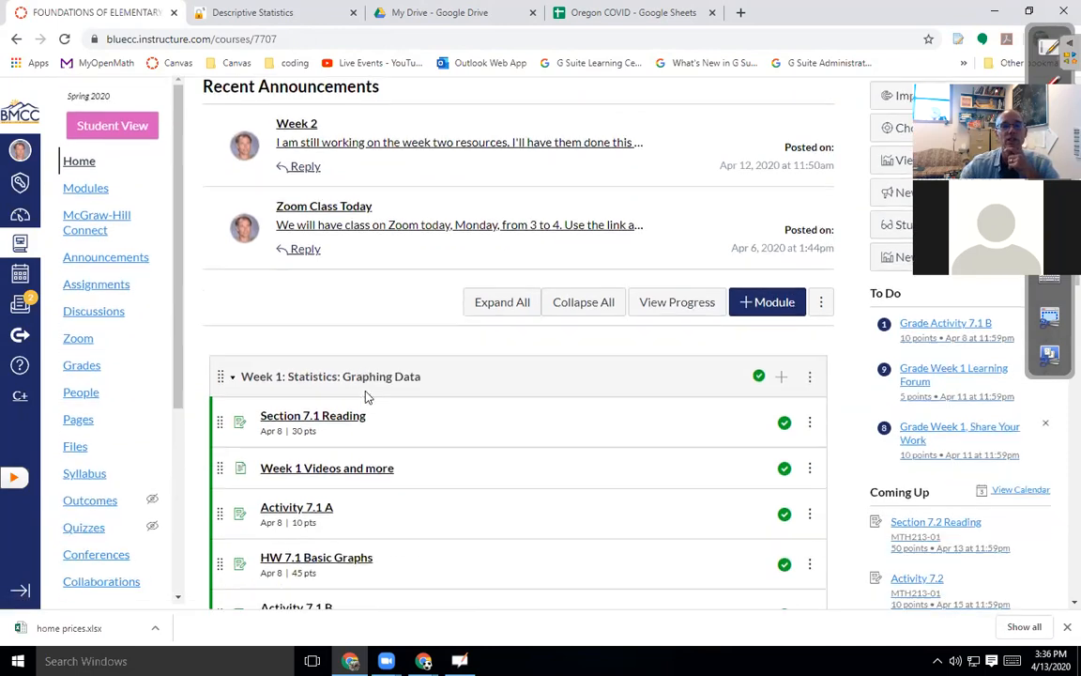
pyautogui.scroll(-10, 368, 397)
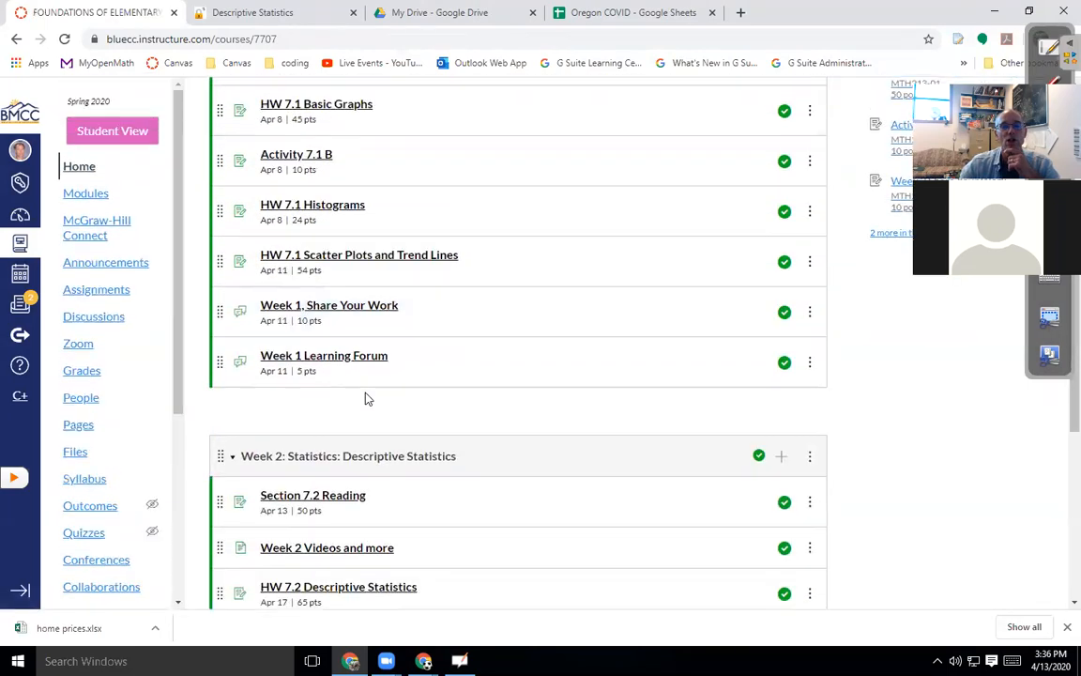
pyautogui.scroll(-2, 582, 414)
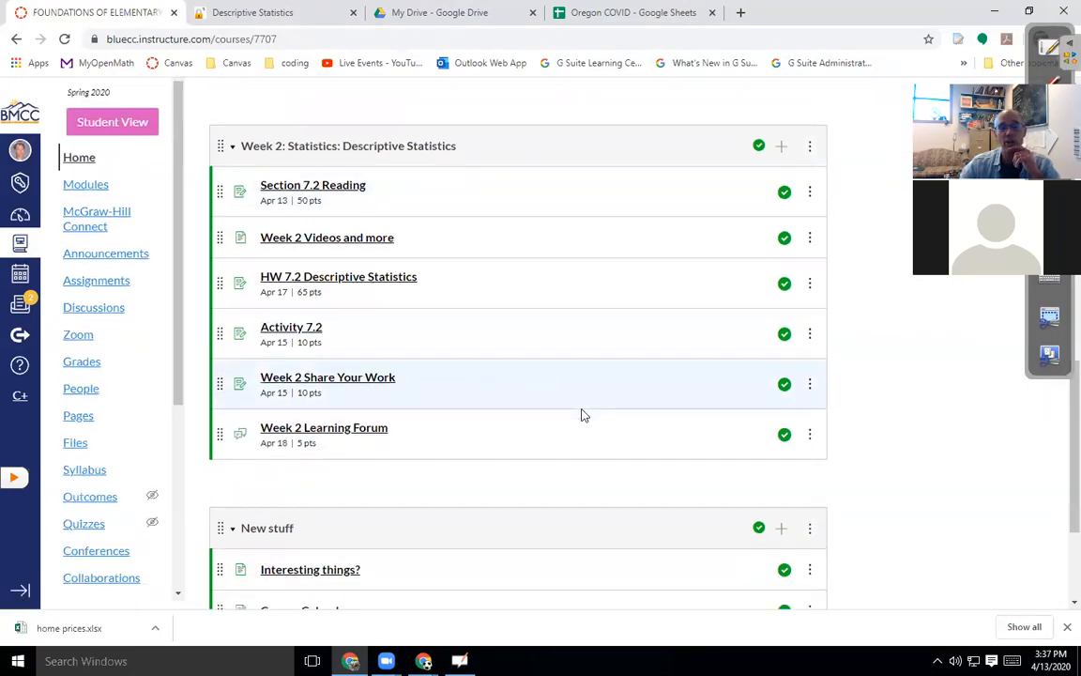
pyautogui.scroll(2, 582, 415)
pyautogui.scroll(15, 580, 415)
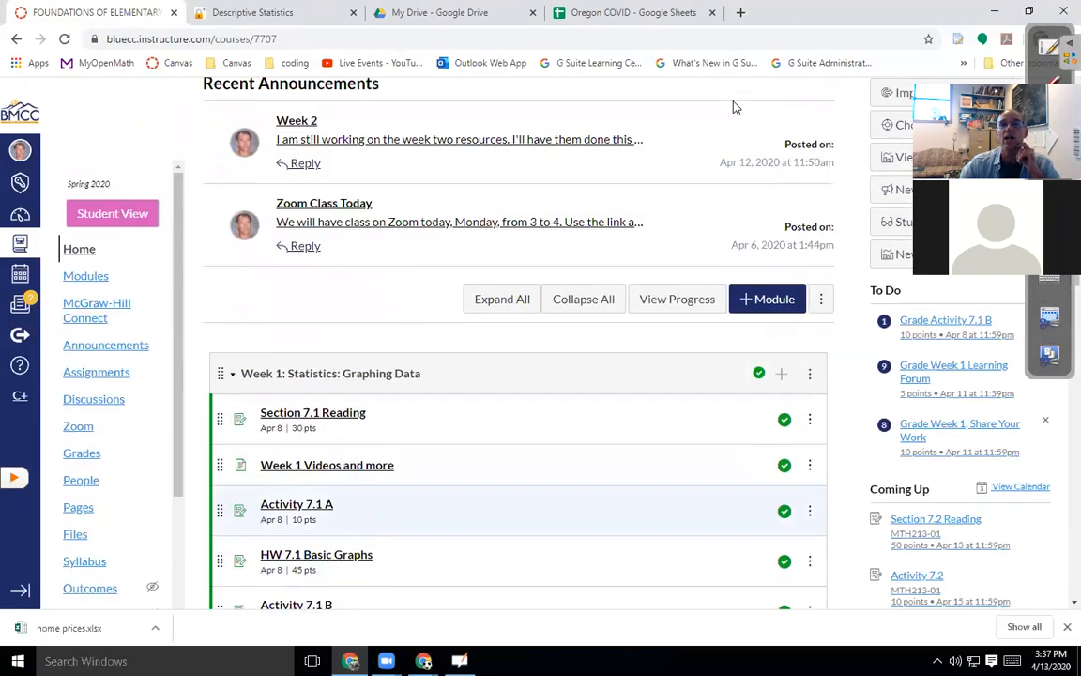
pyautogui.click(644, 13)
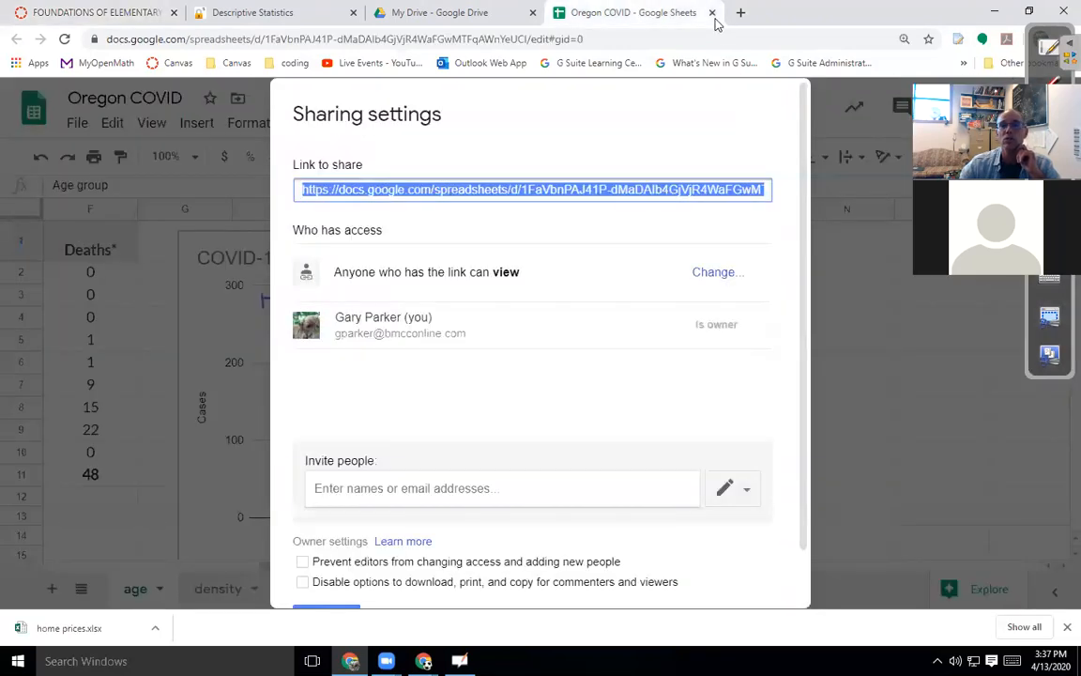
# Close the Oregon COVID spreadsheet to return to Google Drive.
pyautogui.hotkey('ctrl', 'w')
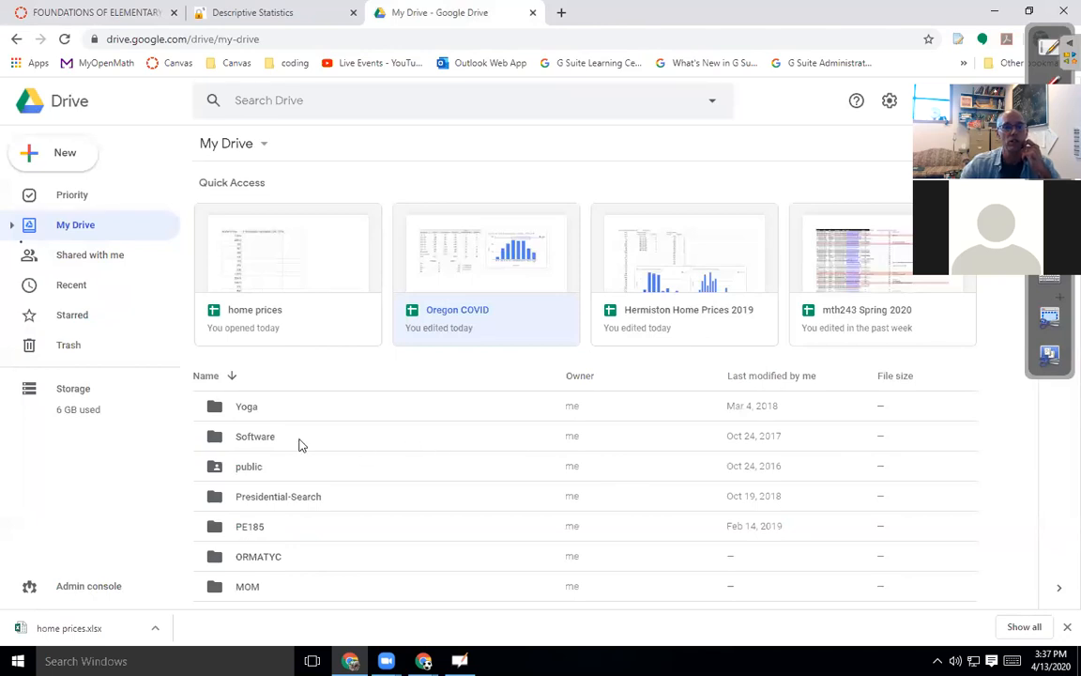
pyautogui.scroll(-2, 299, 443)
pyautogui.scroll(2, 298, 443)
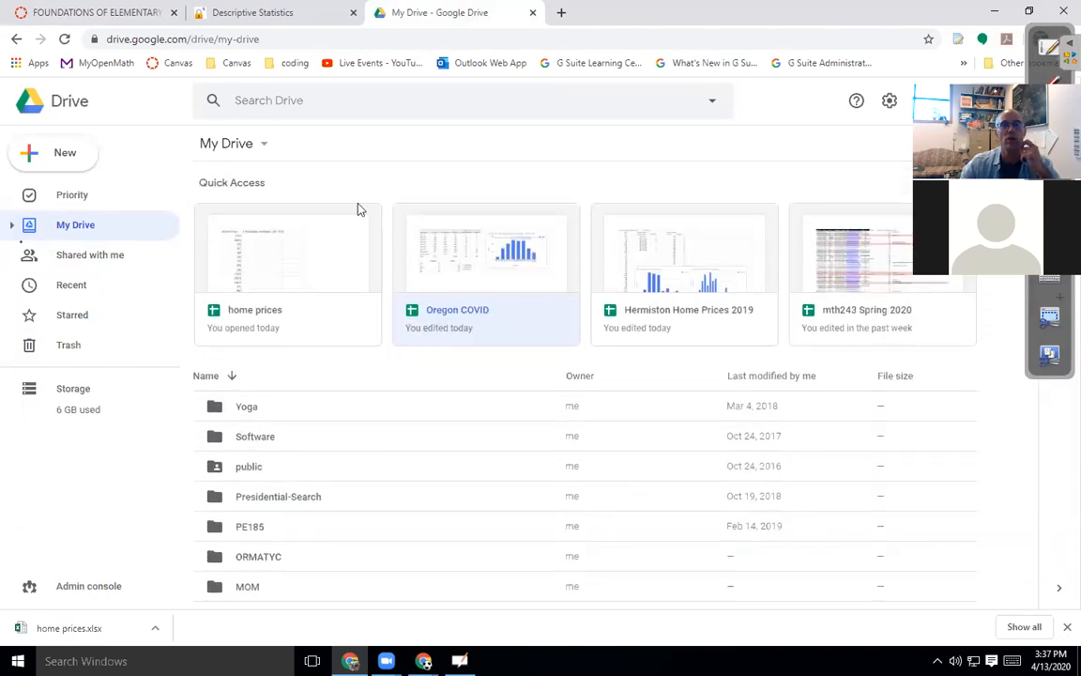
# Search Drive for 'uninsured' and open the Uninsured Rates spreadsheet.
pyautogui.click(330, 103)
pyautogui.write('u')
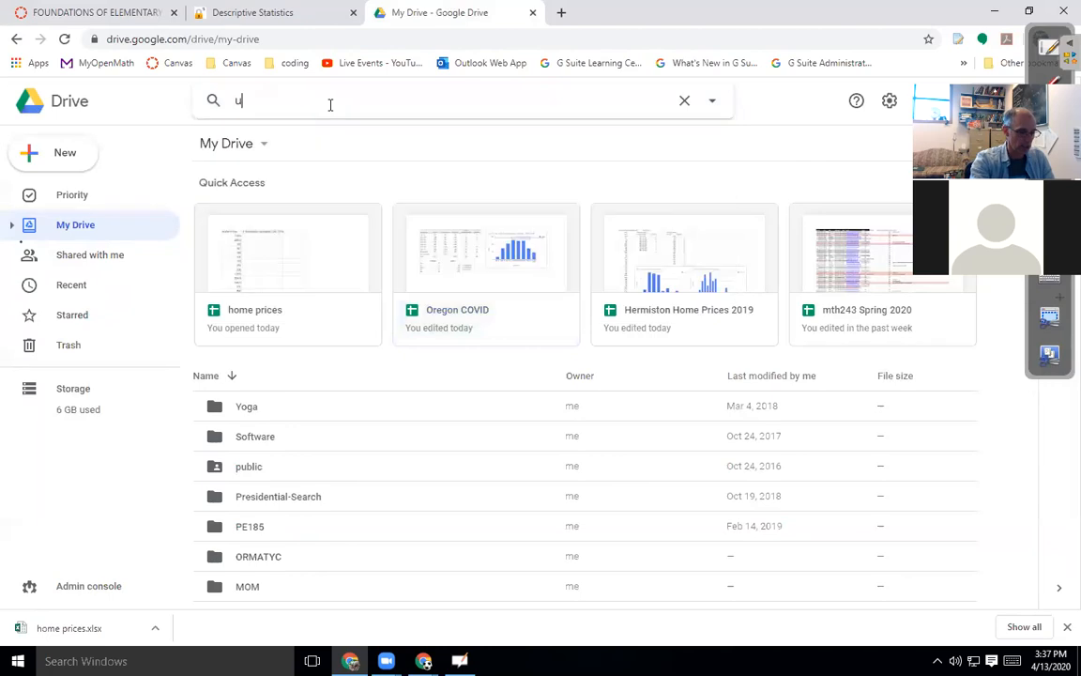
pyautogui.write('ninsured')
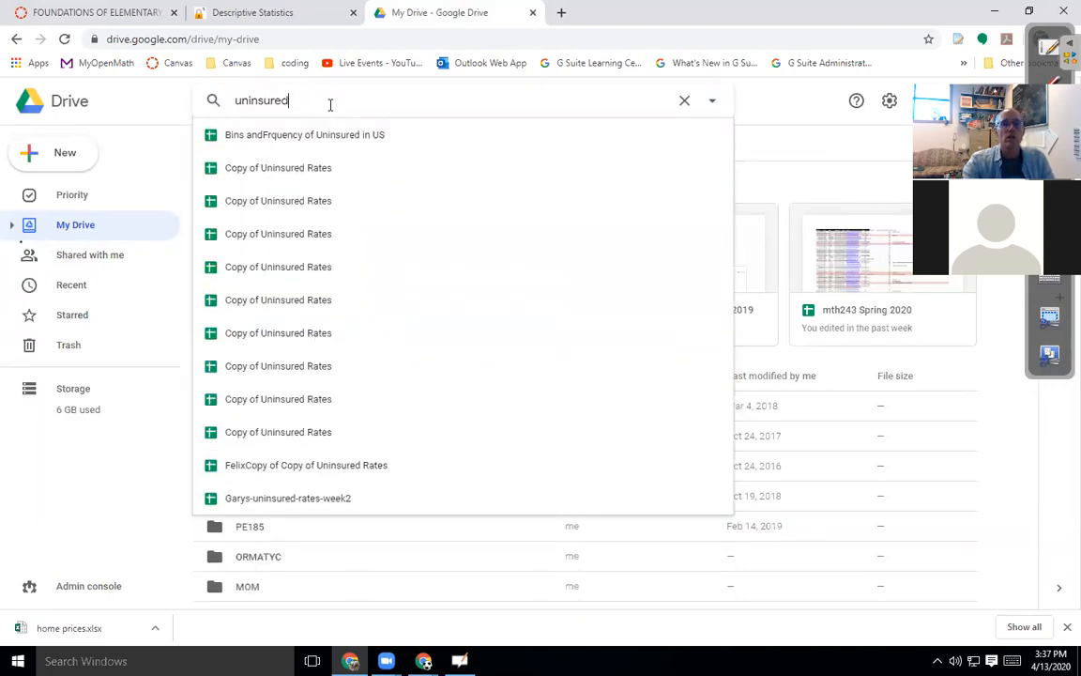
pyautogui.press('Return')
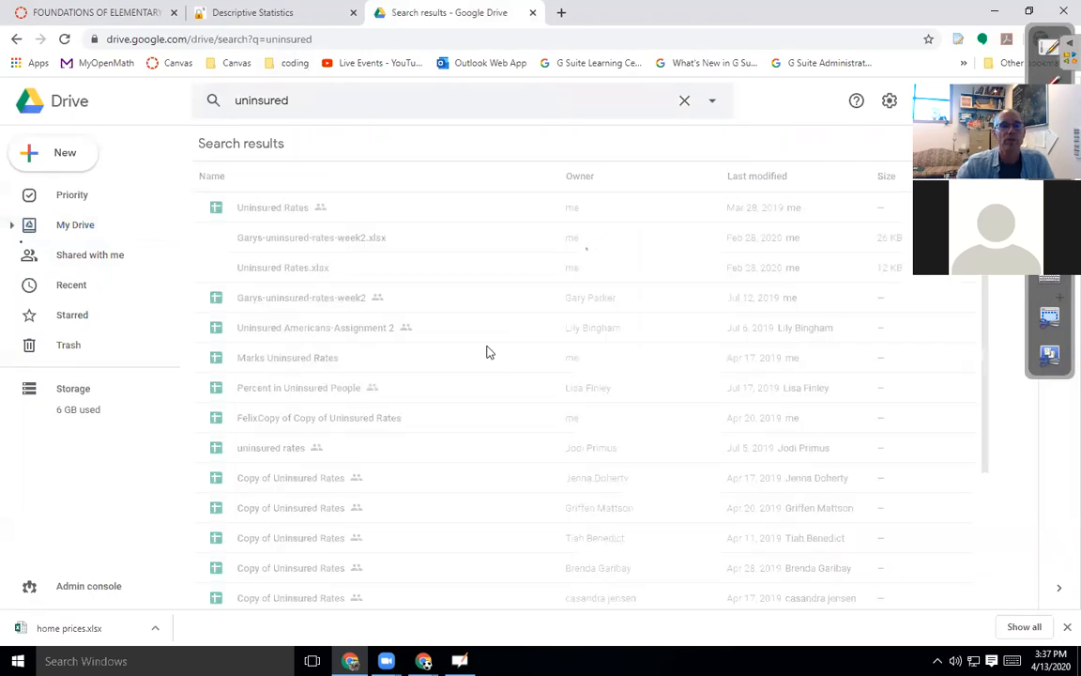
pyautogui.doubleClick(266, 210)
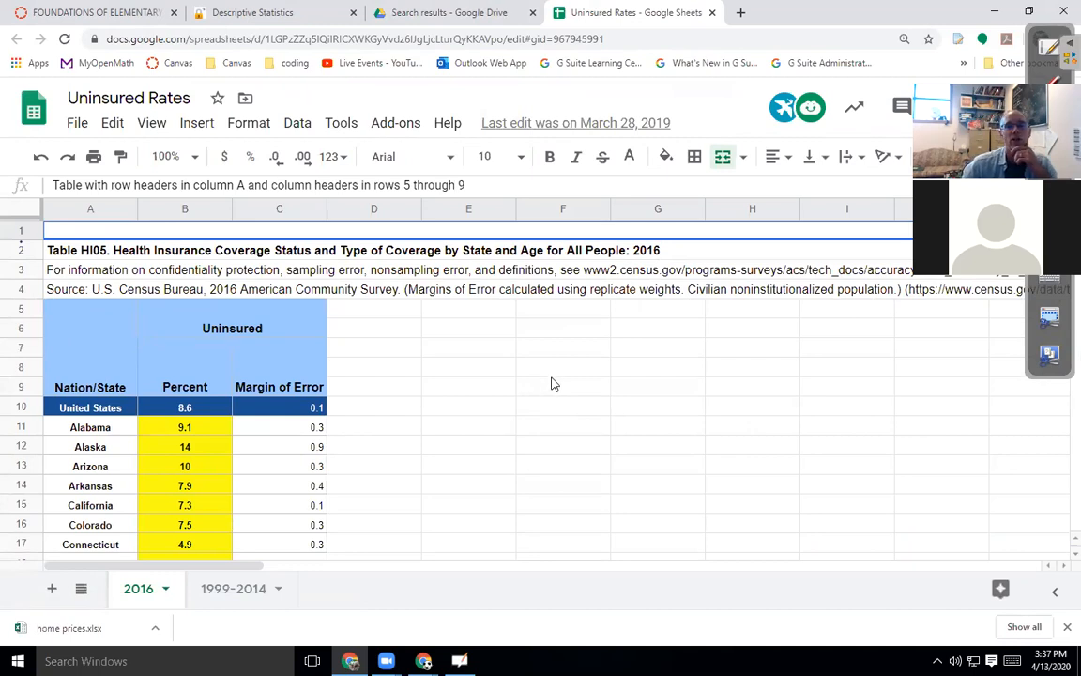
# Zoom in on Oregon's row 48, showing 6.2 uninsured and 0.2 margin of error.
pyautogui.scroll(-1, 457, 447)
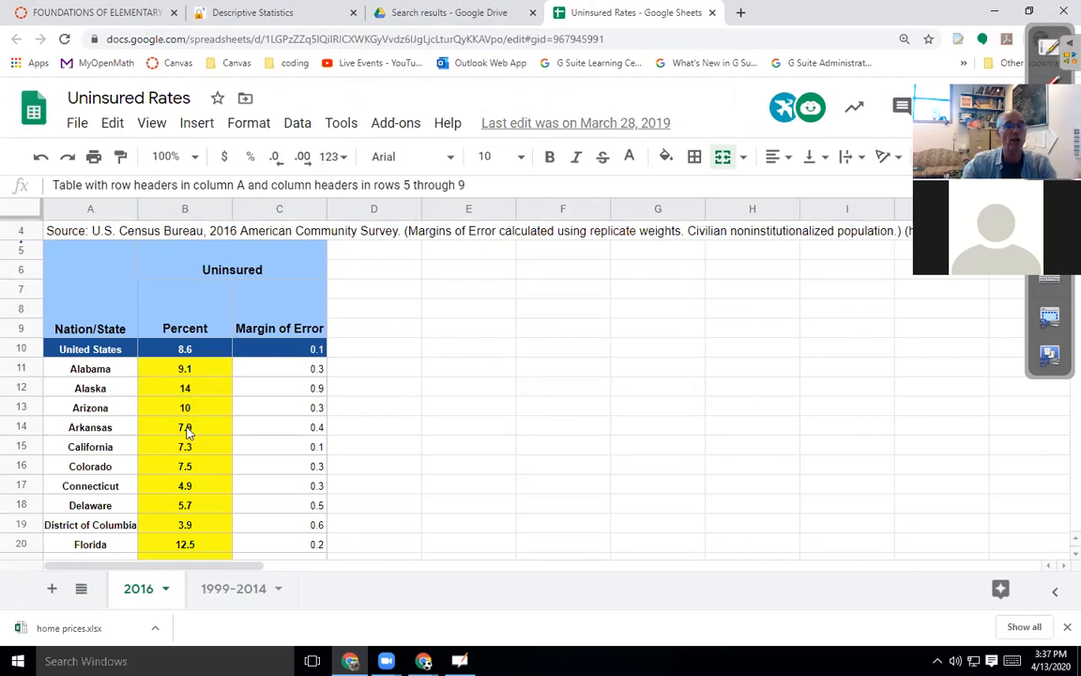
pyautogui.scroll(-3, 380, 442)
pyautogui.scroll(-10, 380, 442)
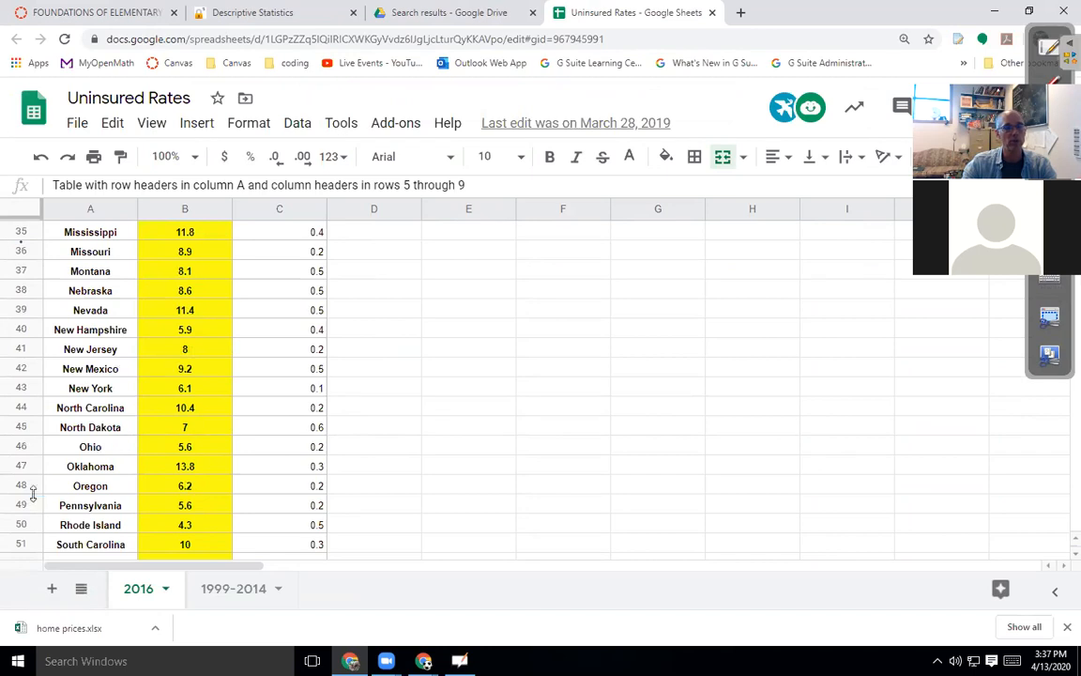
pyautogui.click(25, 485)
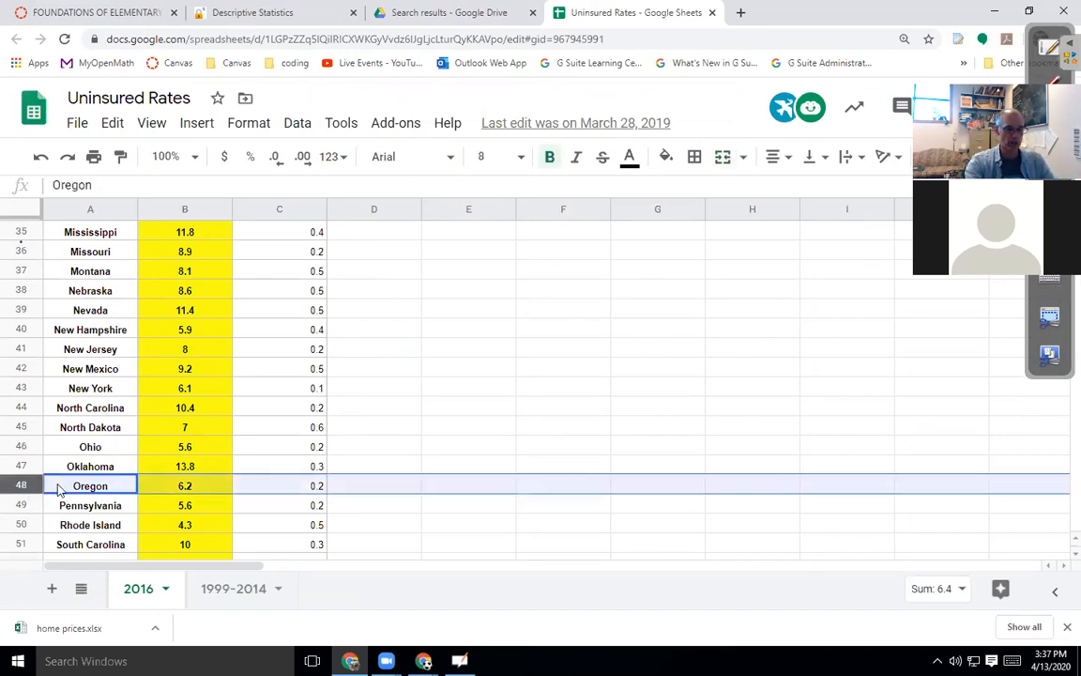
pyautogui.hotkey('ctrl', '+')
pyautogui.hotkey('ctrl', '+')
pyautogui.hotkey('ctrl', '+')
pyautogui.hotkey('ctrl', '+')
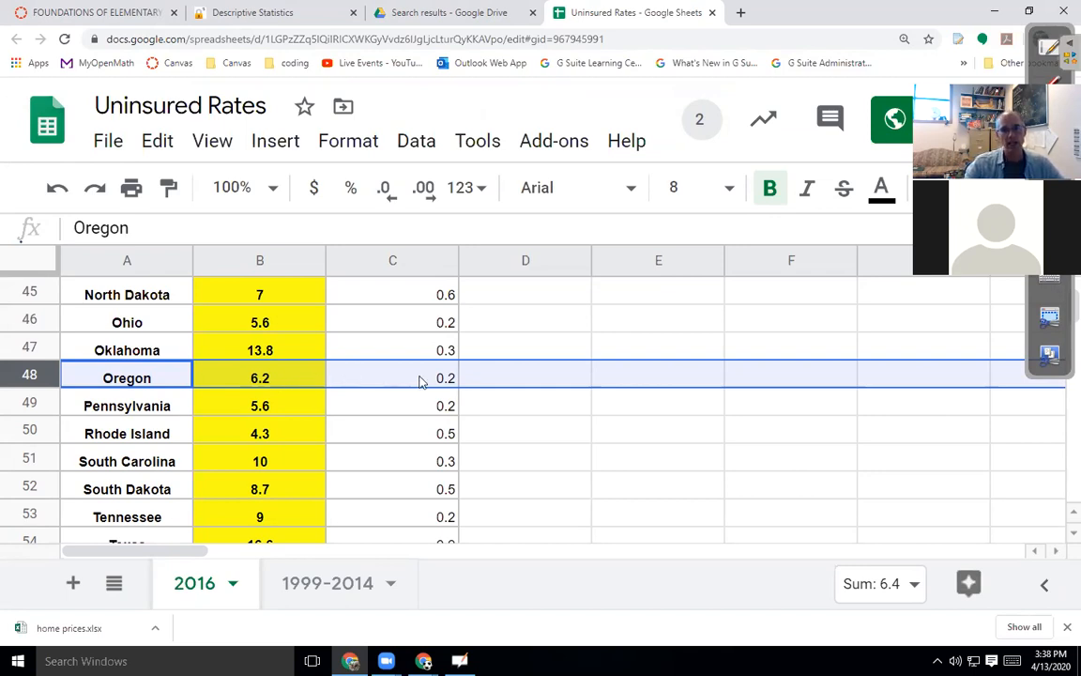
pyautogui.click(451, 382)
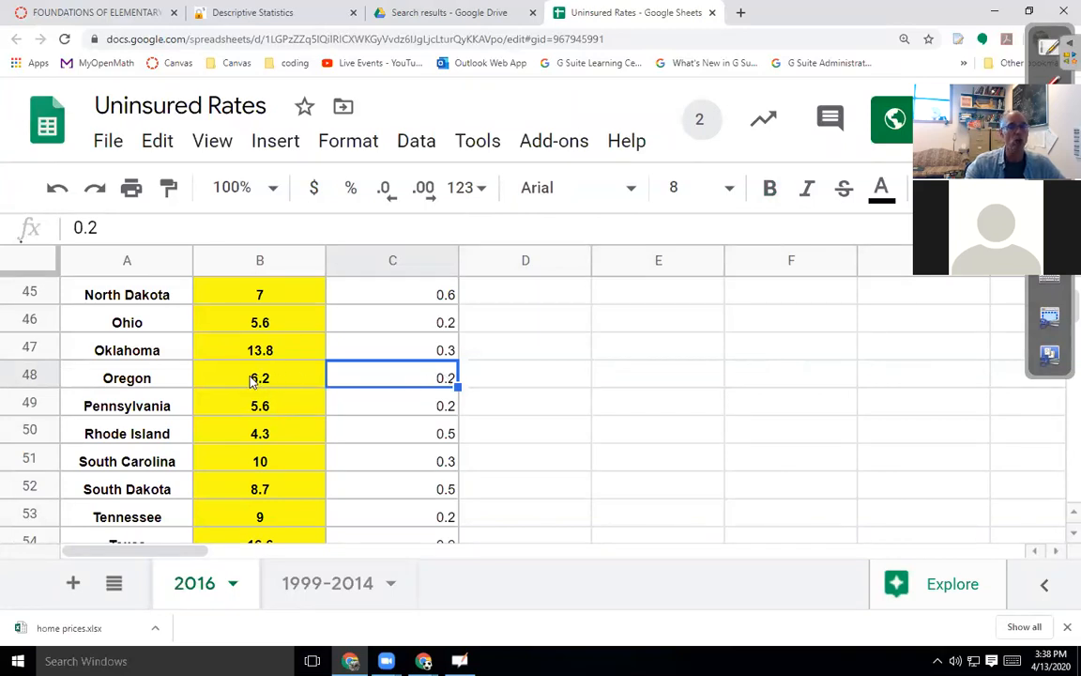
pyautogui.click(525, 383)
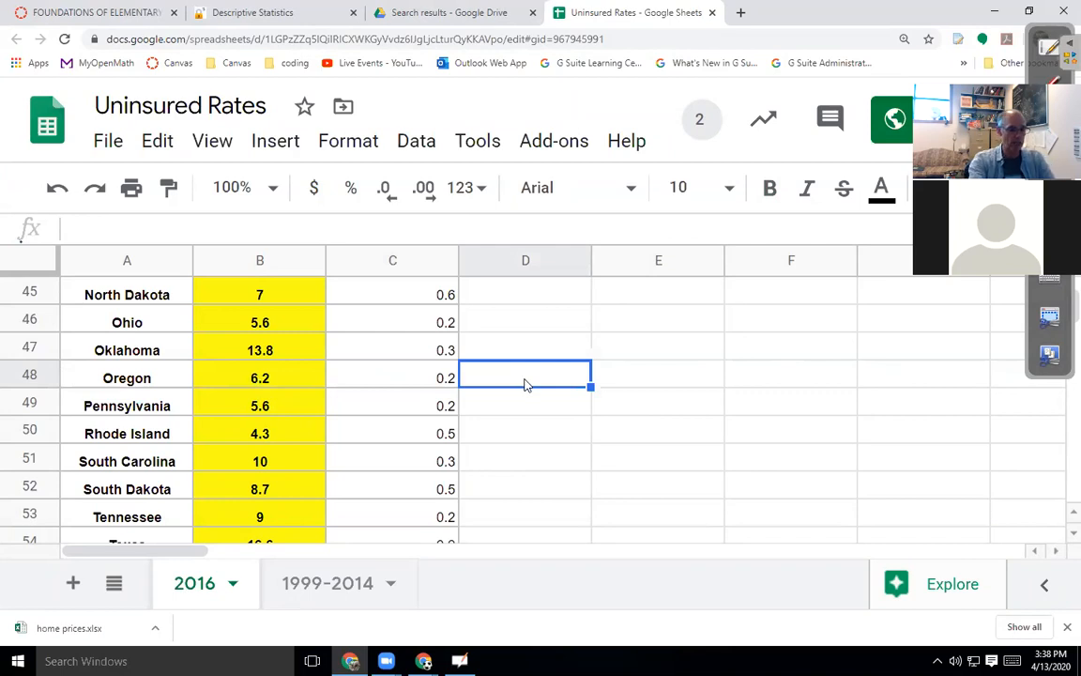
pyautogui.write('6.')
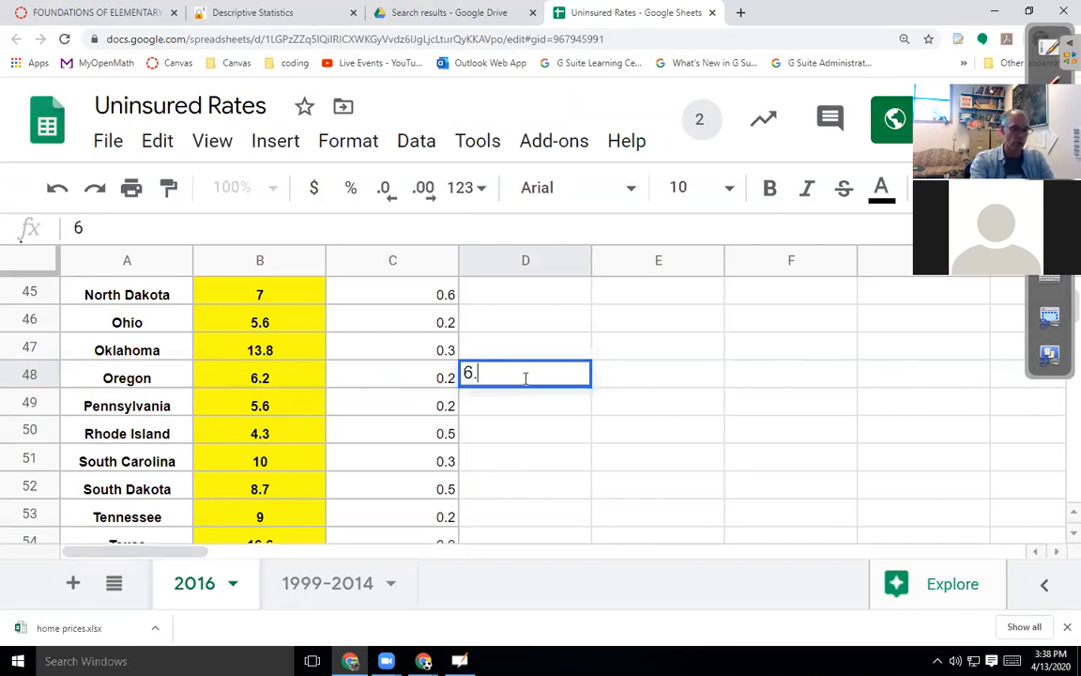
pyautogui.write('0%')
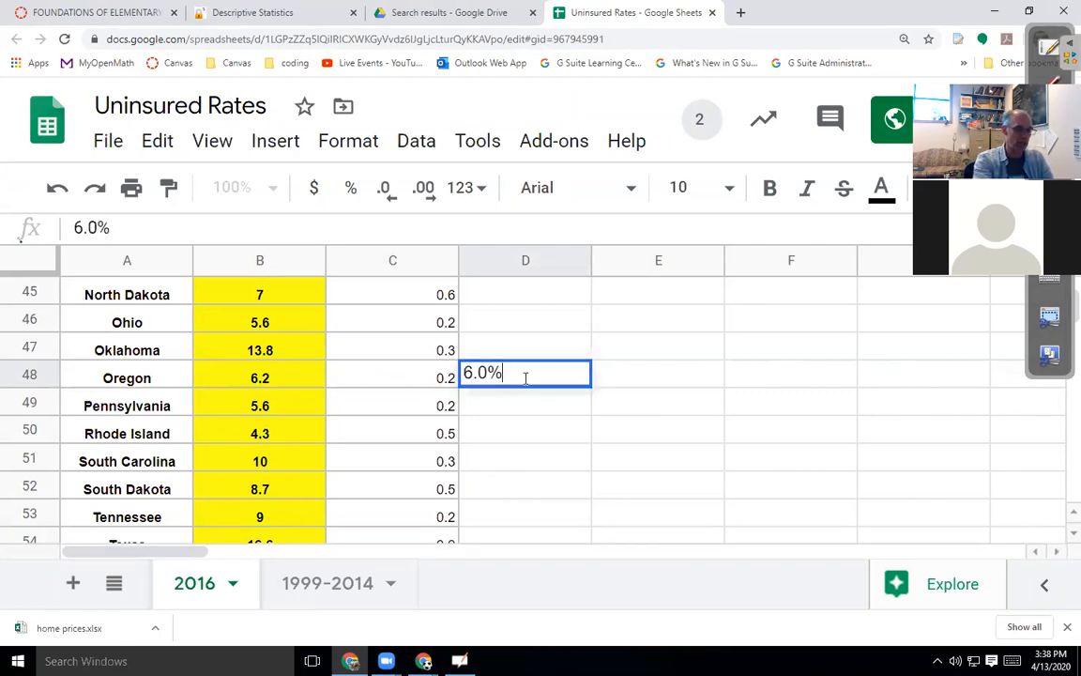
pyautogui.write(' - 6.4%')
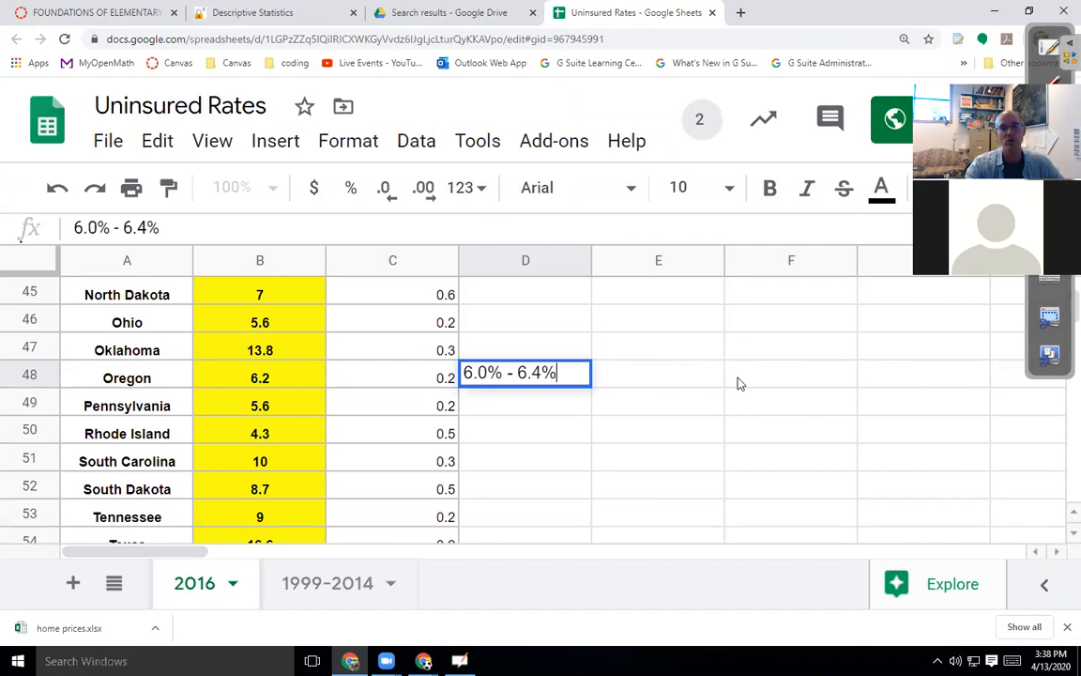
pyautogui.press('BackSpace')
pyautogui.press('BackSpace')
pyautogui.press('BackSpace')
pyautogui.press('BackSpace')
pyautogui.press('BackSpace')
pyautogui.press('BackSpace')
pyautogui.press('BackSpace')
pyautogui.press('BackSpace')
pyautogui.press('BackSpace')
pyautogui.press('BackSpace')
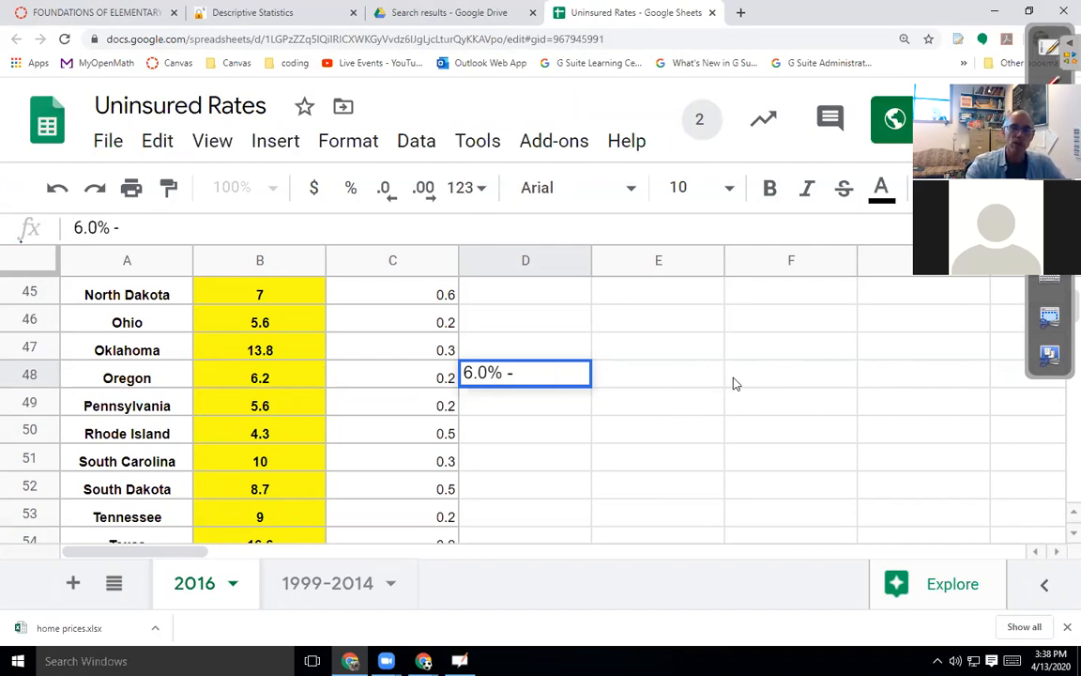
pyautogui.press('BackSpace')
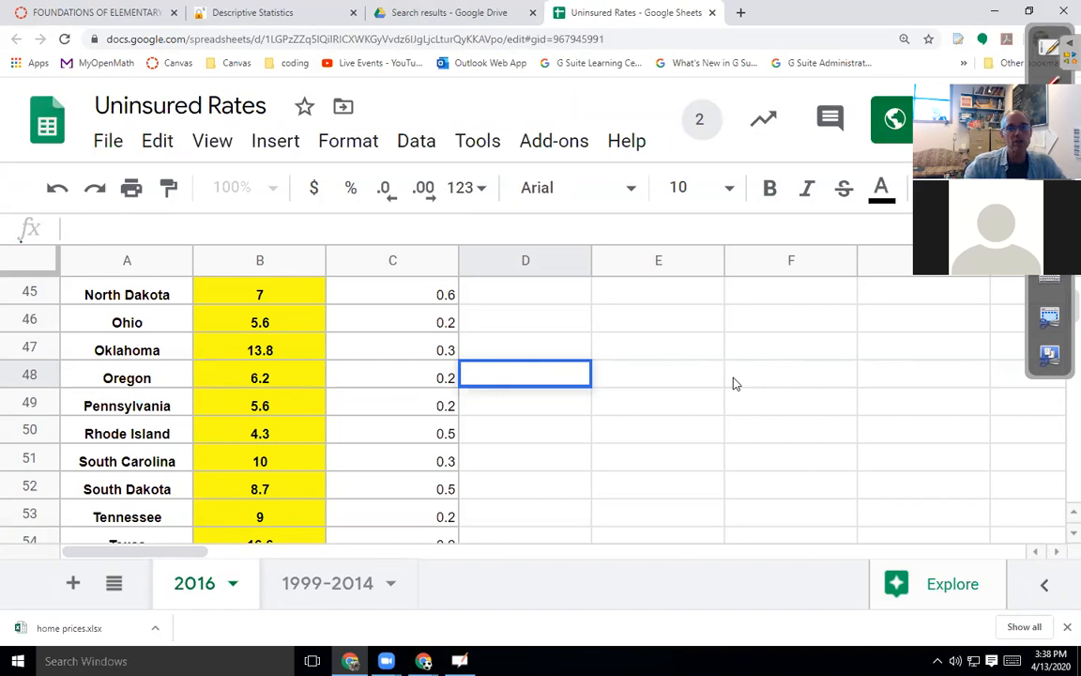
pyautogui.click(281, 352)
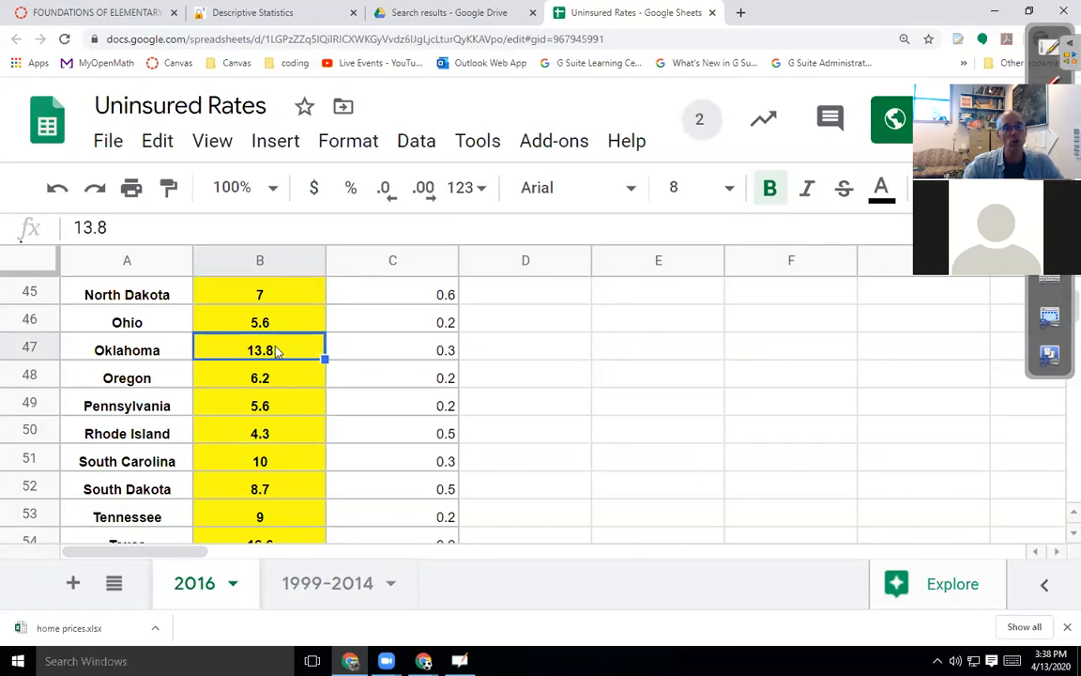
pyautogui.click(280, 435)
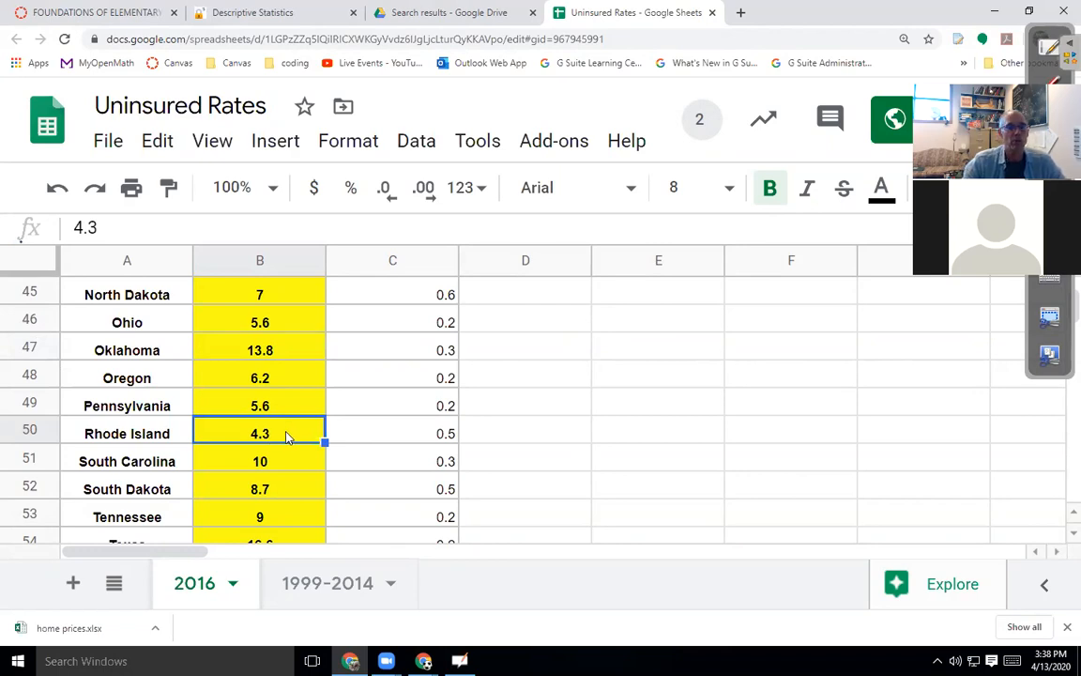
pyautogui.scroll(-1, 287, 438)
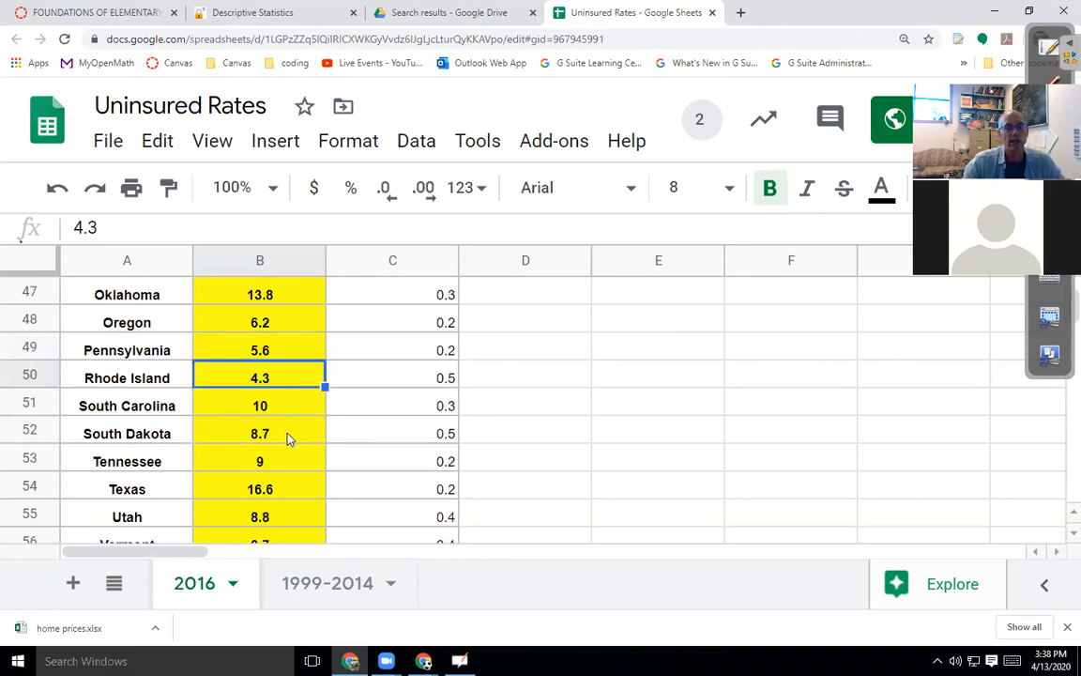
pyautogui.scroll(-1, 287, 436)
pyautogui.click(291, 435)
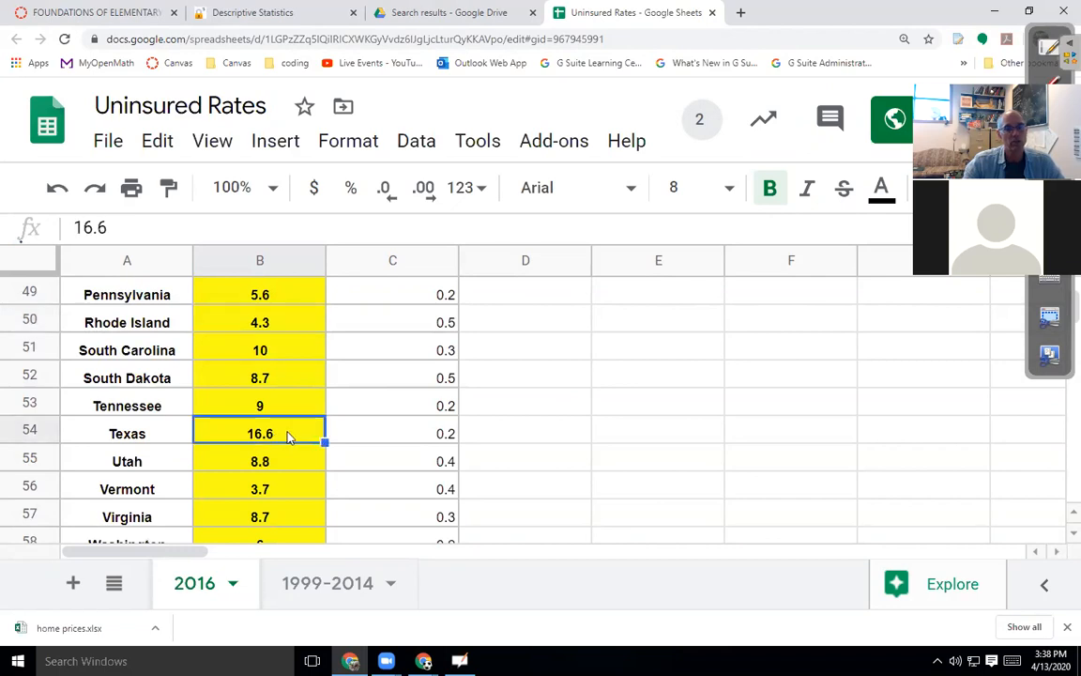
pyautogui.scroll(-1, 289, 438)
pyautogui.click(270, 434)
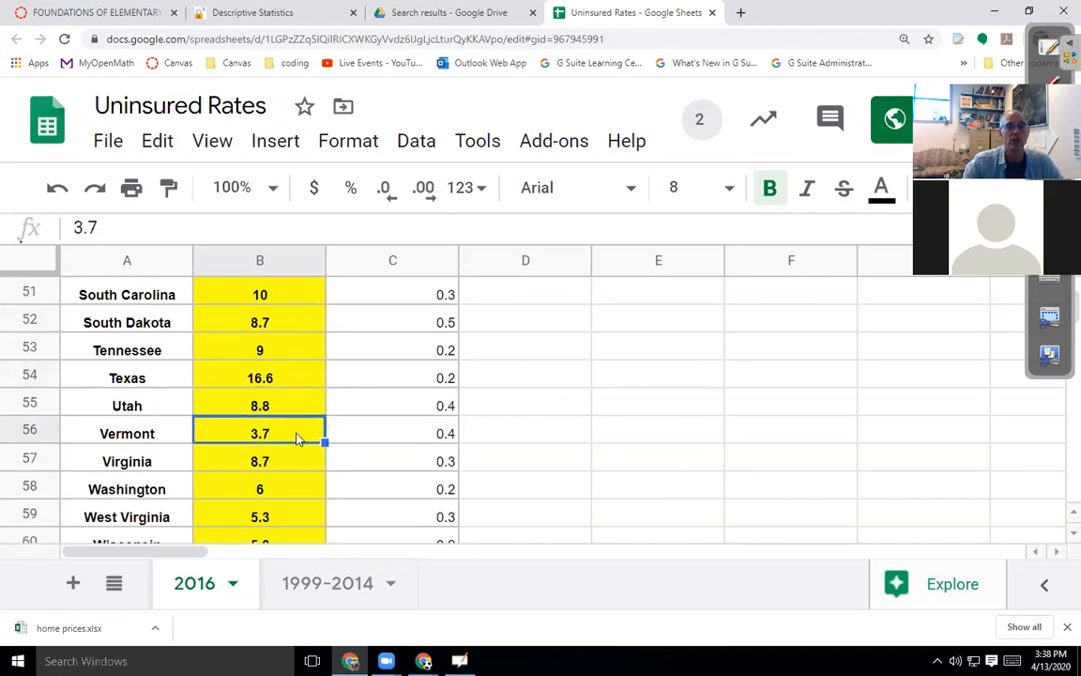
pyautogui.scroll(8, 288, 437)
pyautogui.scroll(9, 287, 439)
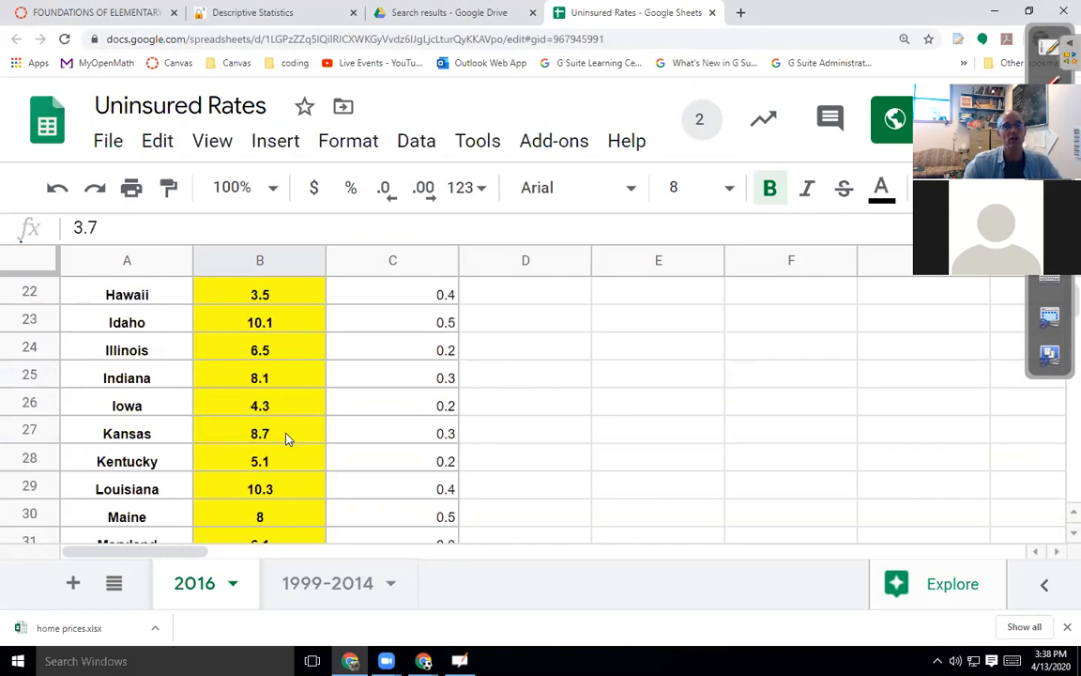
pyautogui.scroll(5, 290, 438)
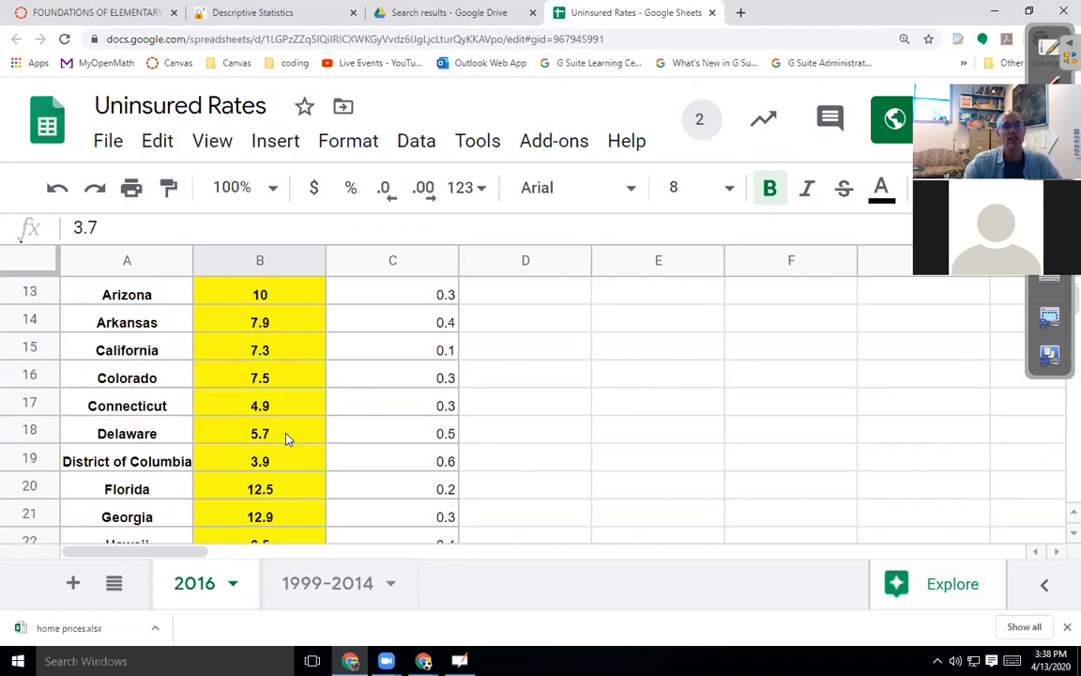
pyautogui.scroll(-2, 278, 449)
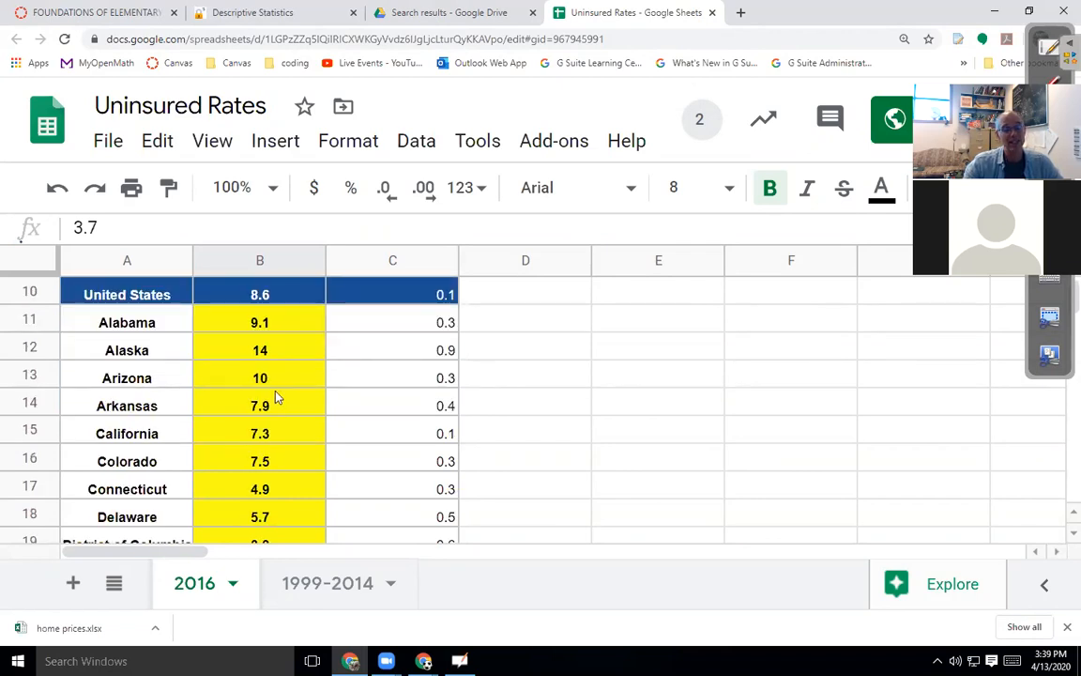
pyautogui.click(577, 431)
pyautogui.scroll(3, 188, 469)
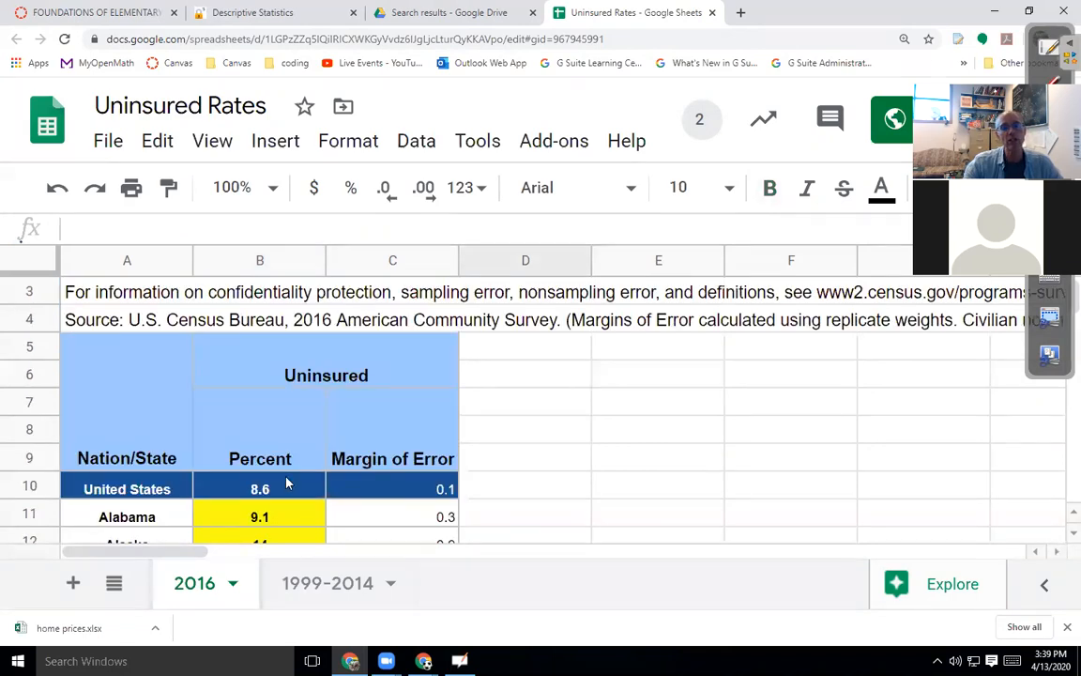
pyautogui.scroll(-3, 286, 460)
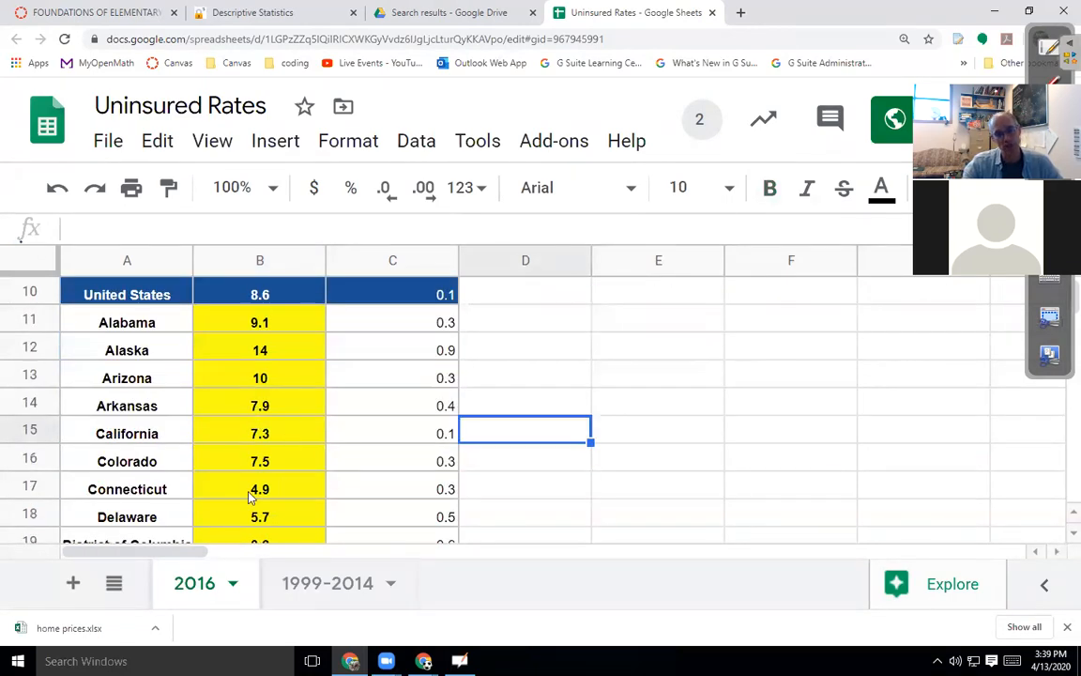
pyautogui.scroll(-9, 255, 533)
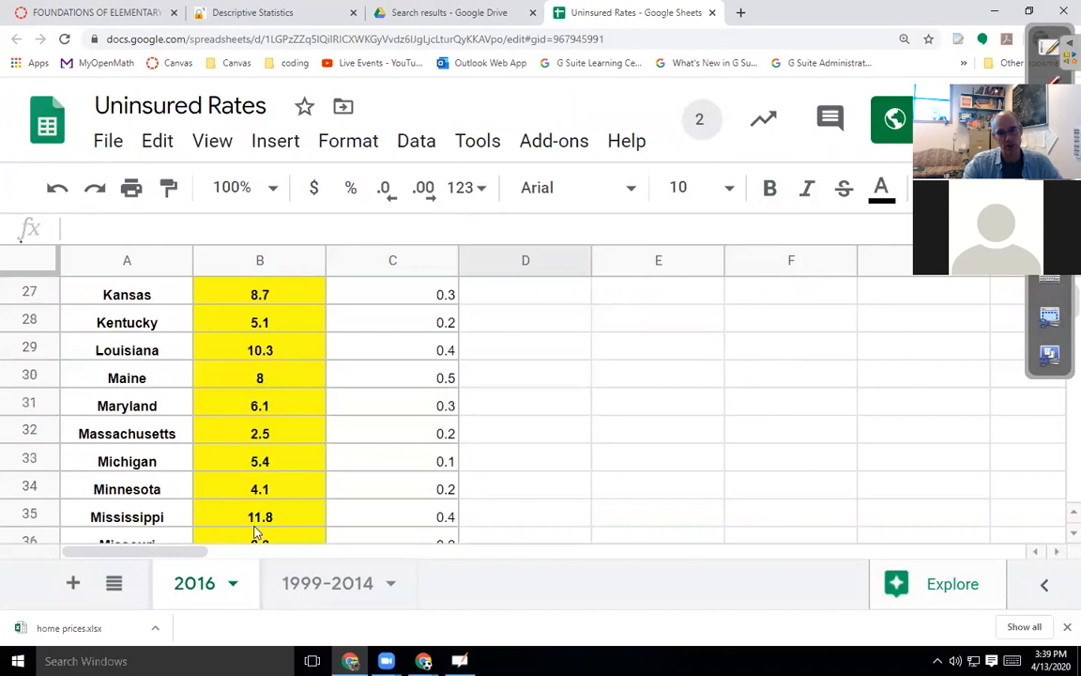
pyautogui.scroll(-5, 255, 533)
pyautogui.scroll(7, 255, 533)
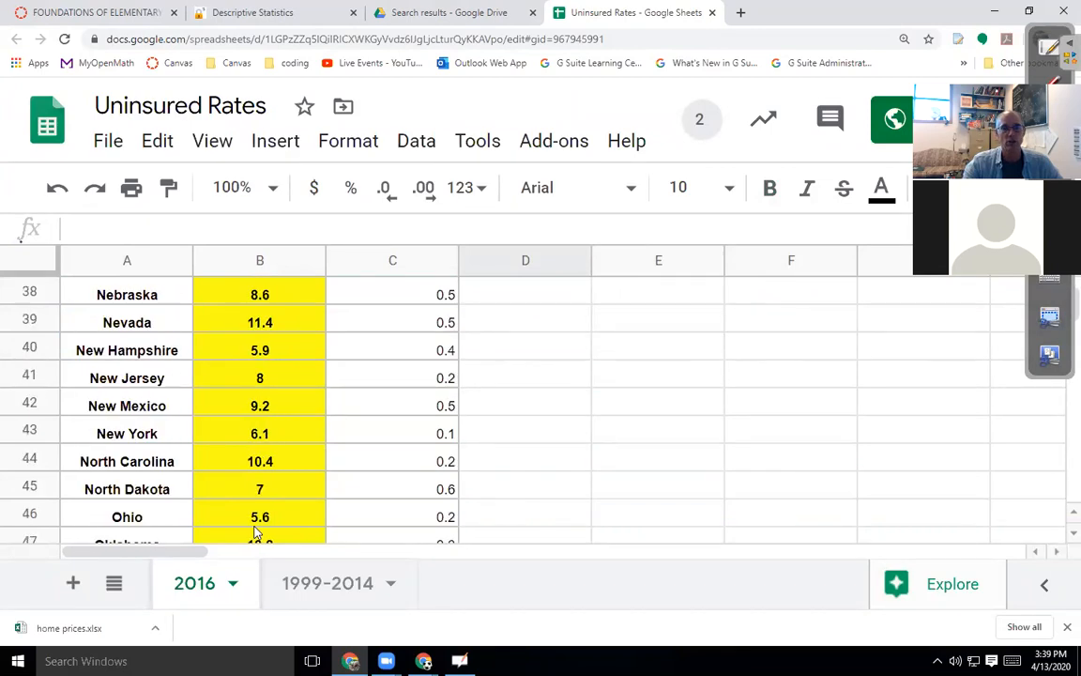
pyautogui.scroll(7, 257, 528)
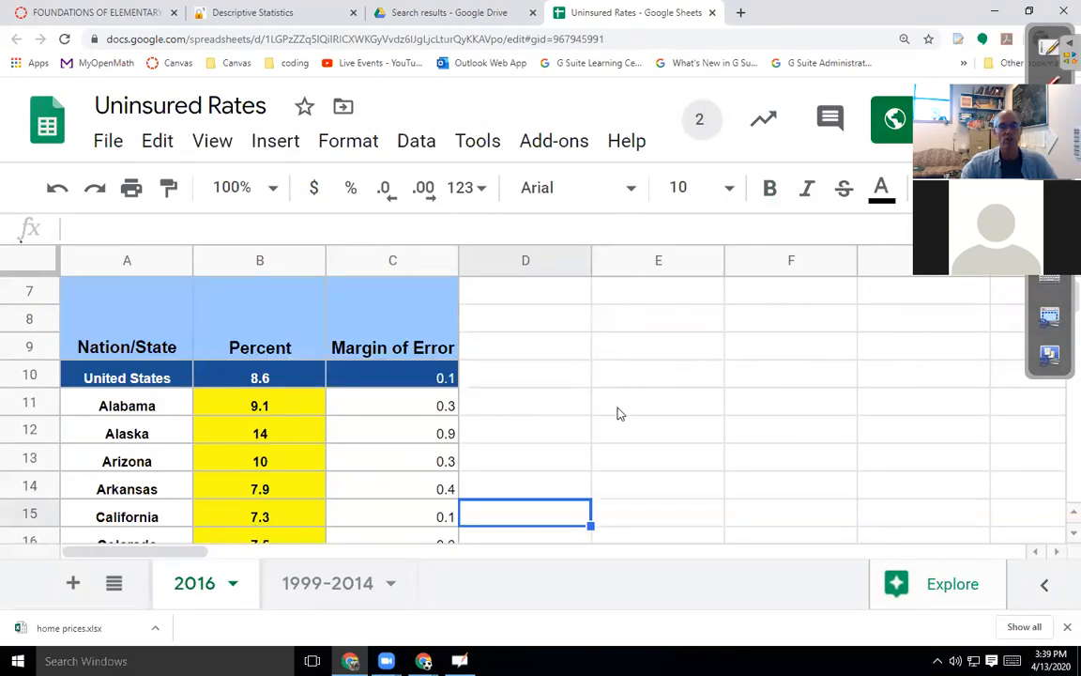
pyautogui.scroll(2, 549, 420)
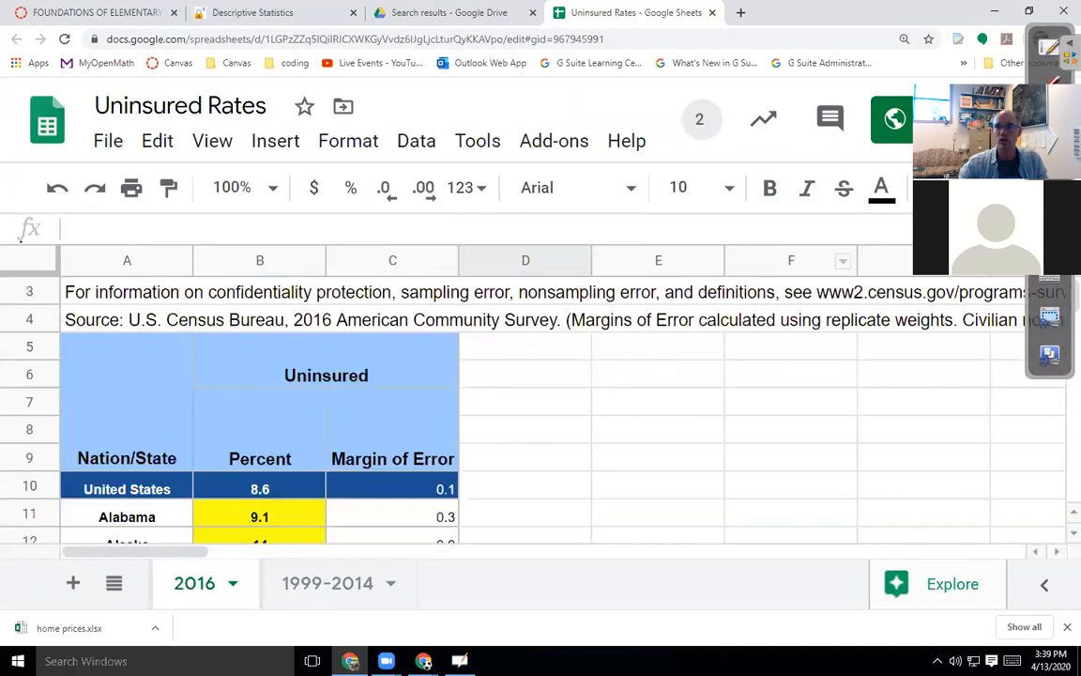
pyautogui.moveTo(1040, 61)
pyautogui.mouseDown()
pyautogui.moveTo(669, 106)
pyautogui.moveTo(28, 103)
pyautogui.mouseUp()
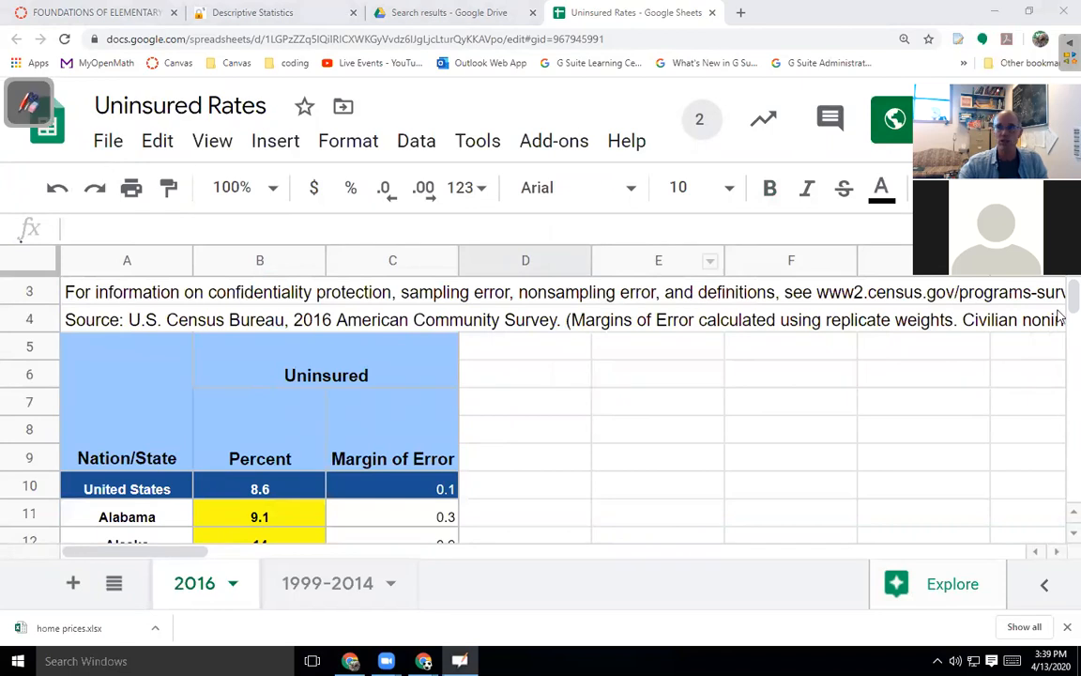
# Hide the menus, zoom out, and type the labels Min, Max and Range into E6:E8.
pyautogui.hotkey('ctrl', 'shift', 'f')
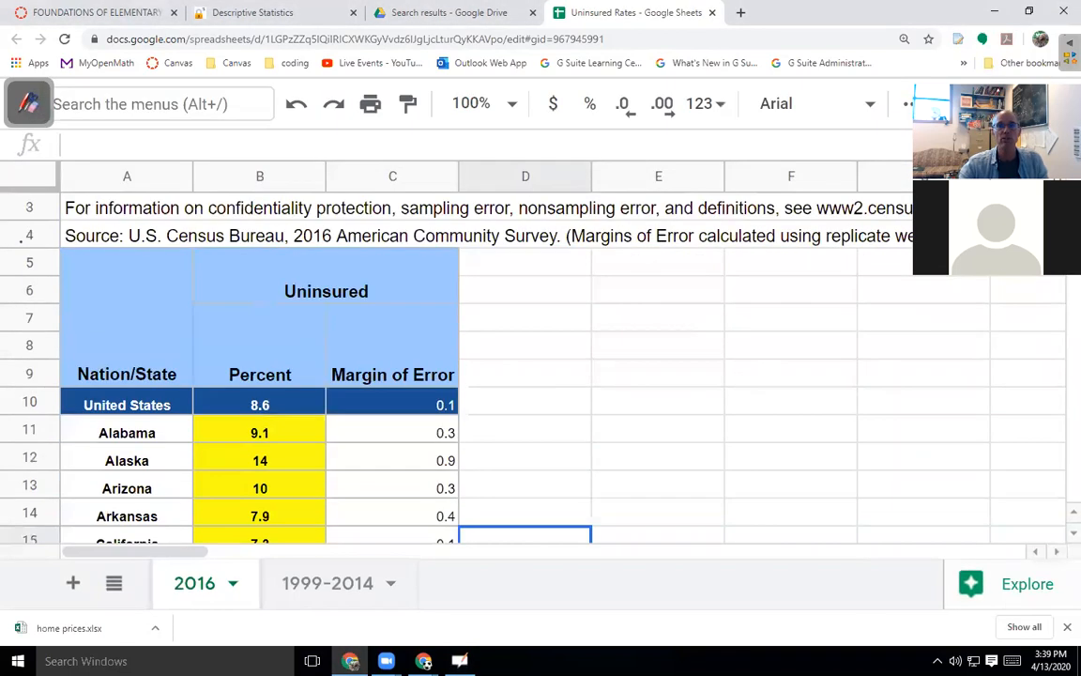
pyautogui.hotkey('ctrl', '-')
pyautogui.hotkey('ctrl', '-')
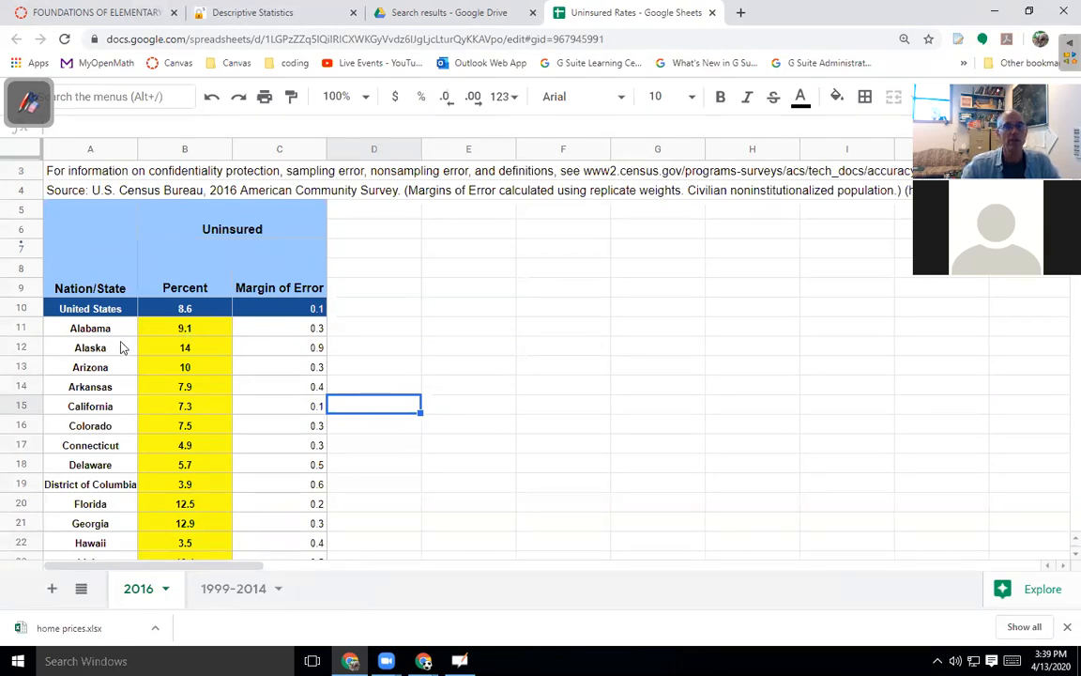
pyautogui.click(450, 224)
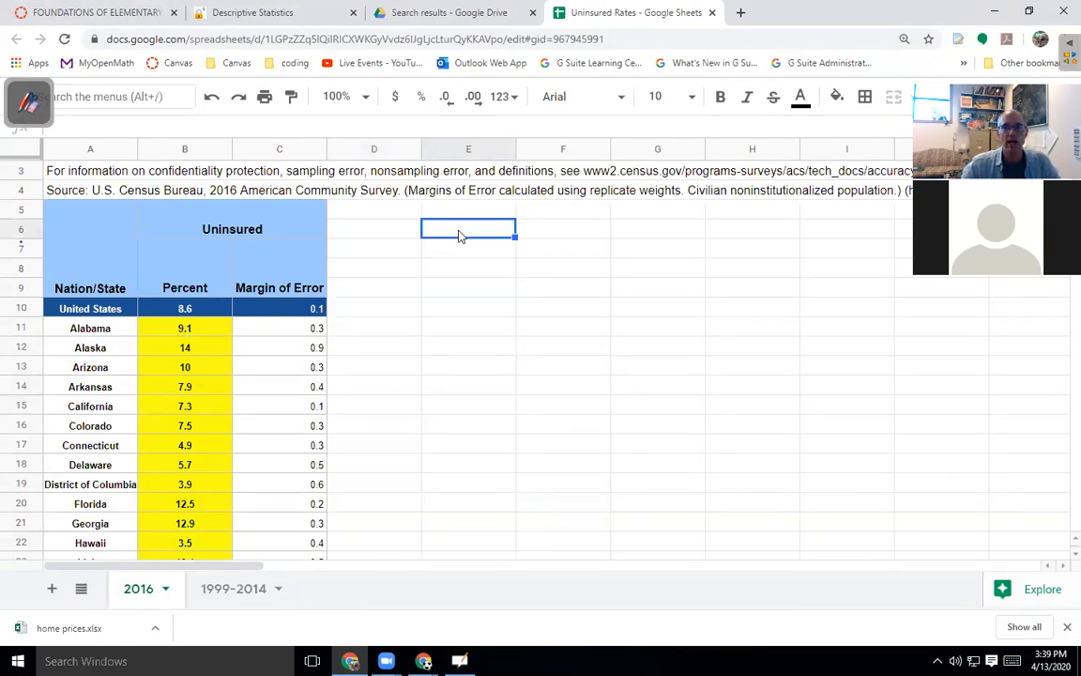
pyautogui.write('Min')
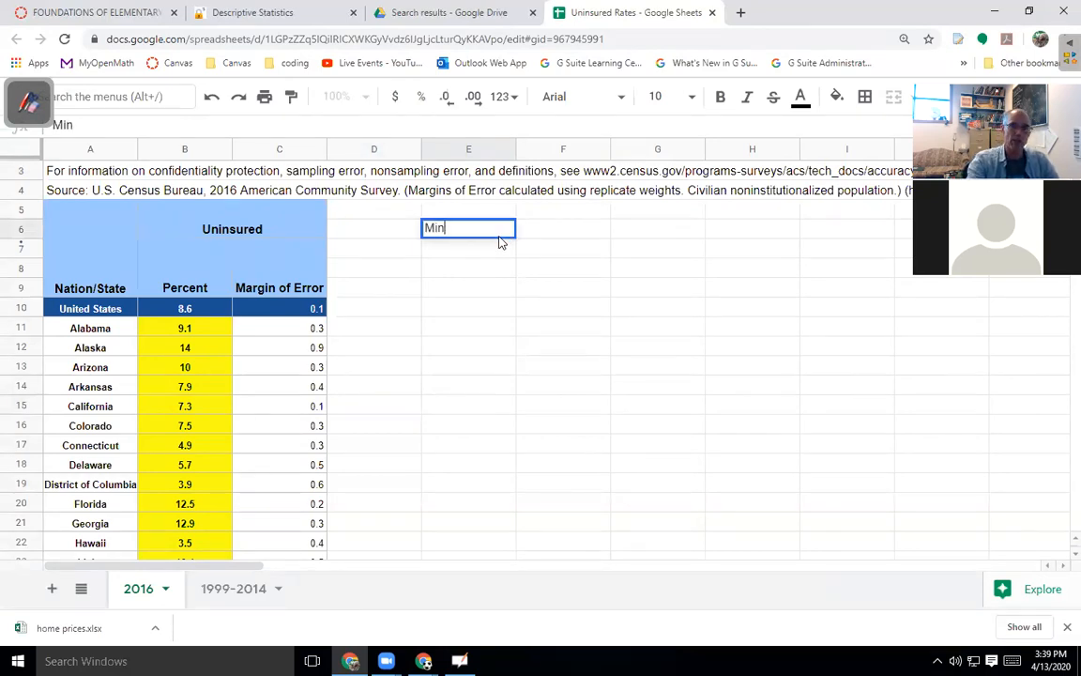
pyautogui.press('Return')
pyautogui.write('Max')
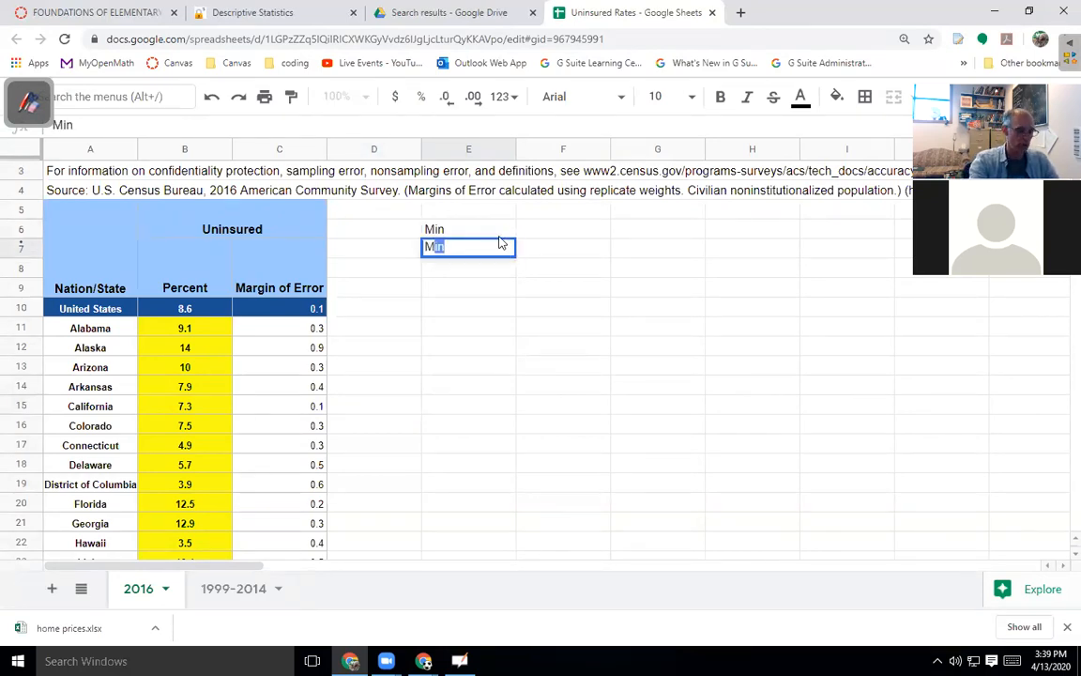
pyautogui.press('Return')
pyautogui.write('Range')
pyautogui.press('Tab')
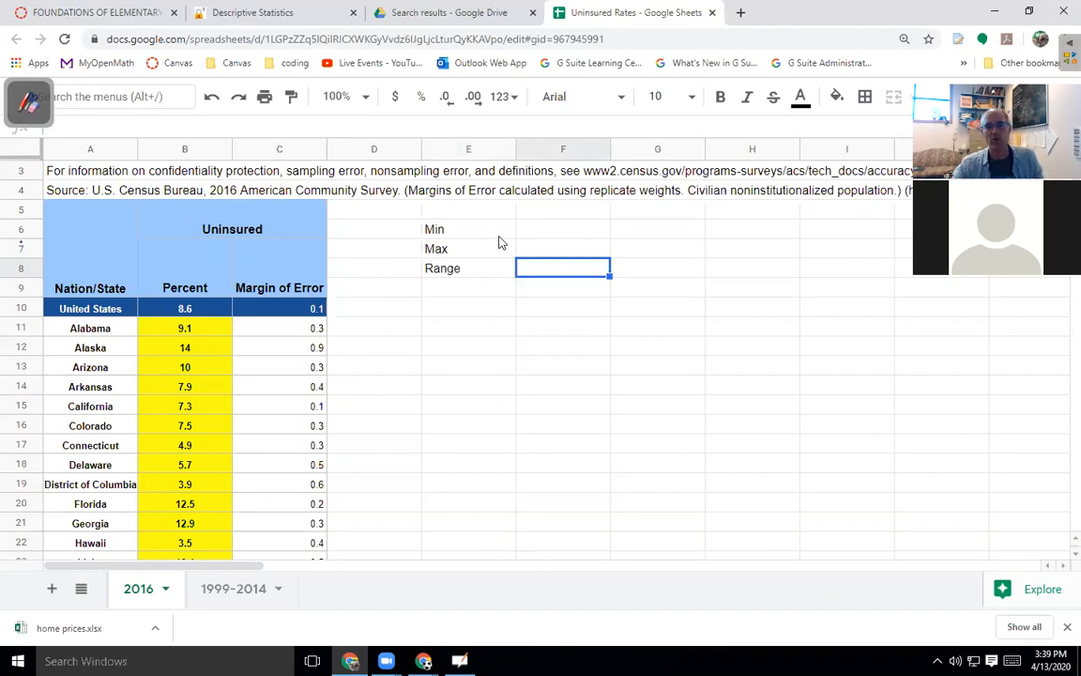
# Enter =MIN(B11:B61) in F6, giving a minimum of 2.5.
pyautogui.click(553, 229)
pyautogui.write('=min')
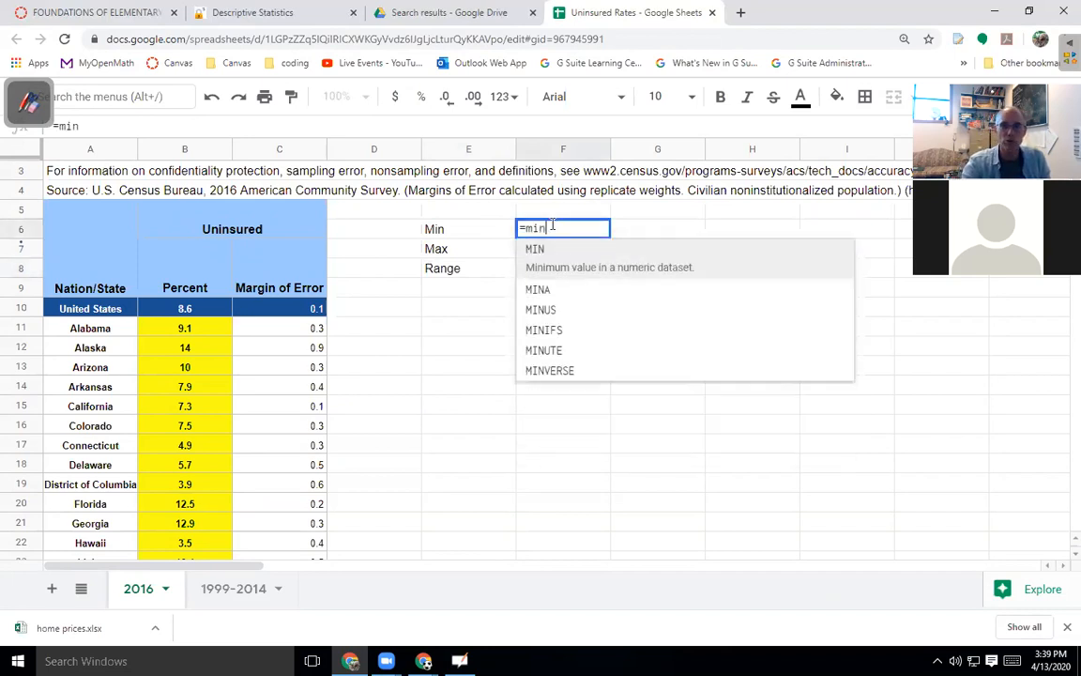
pyautogui.press('Tab')
pyautogui.moveTo(200, 333); pyautogui.dragTo(214, 510)
pyautogui.press('Return')
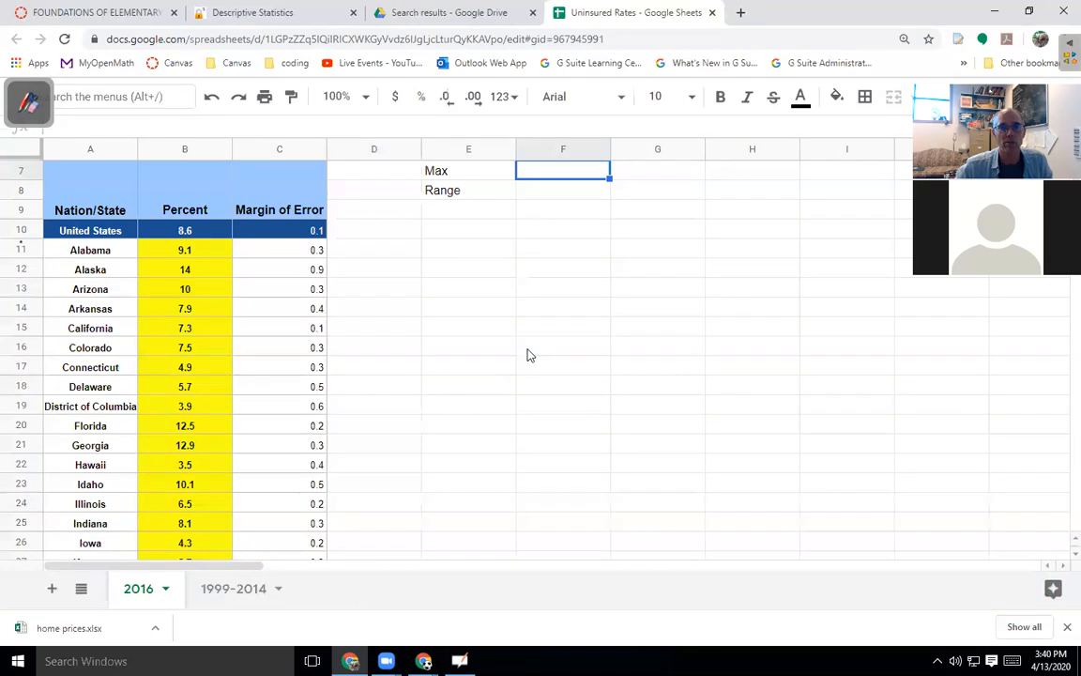
# Enter =MAX(B11:B61) in F7, giving a maximum of 16.6.
pyautogui.scroll(2, 558, 313)
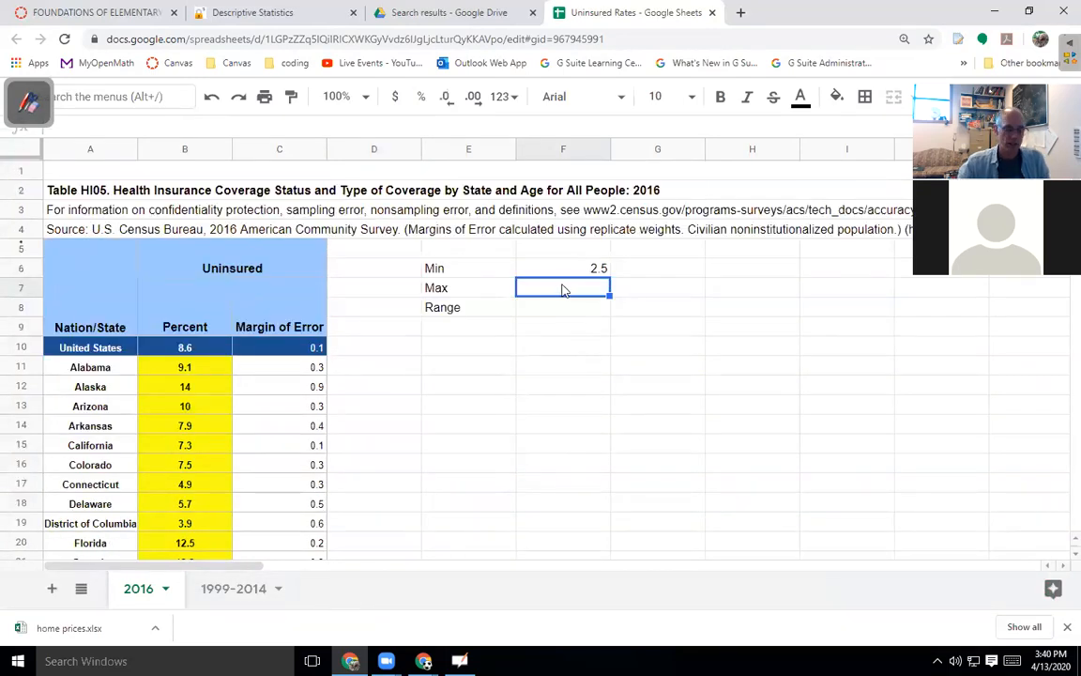
pyautogui.write('=ma')
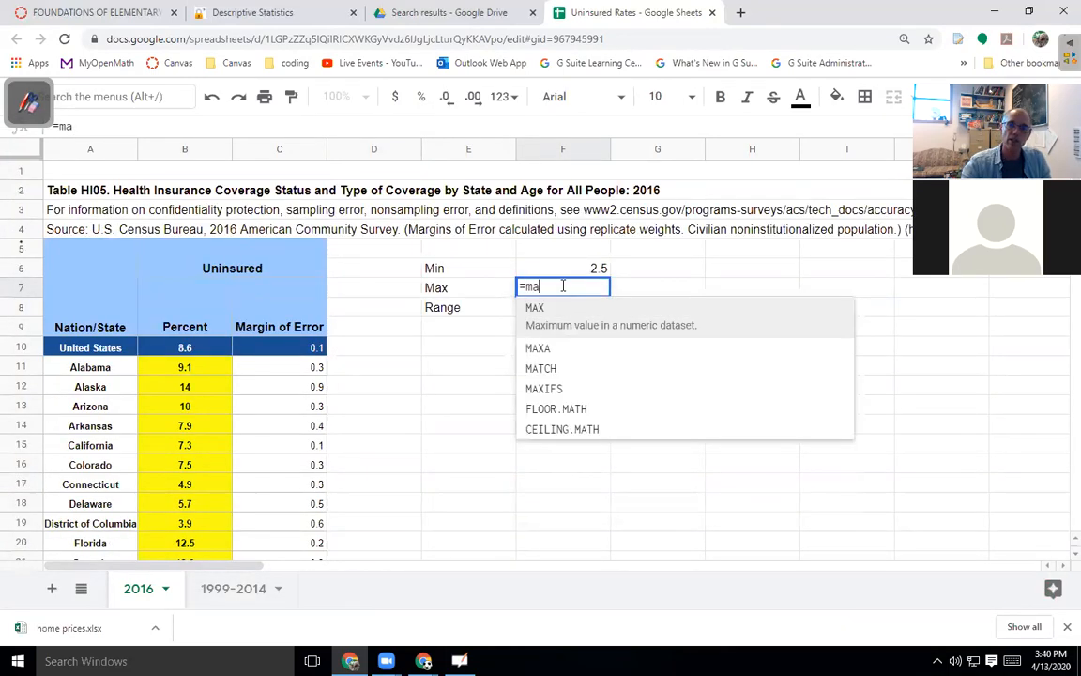
pyautogui.click(579, 315)
pyautogui.click(191, 371)
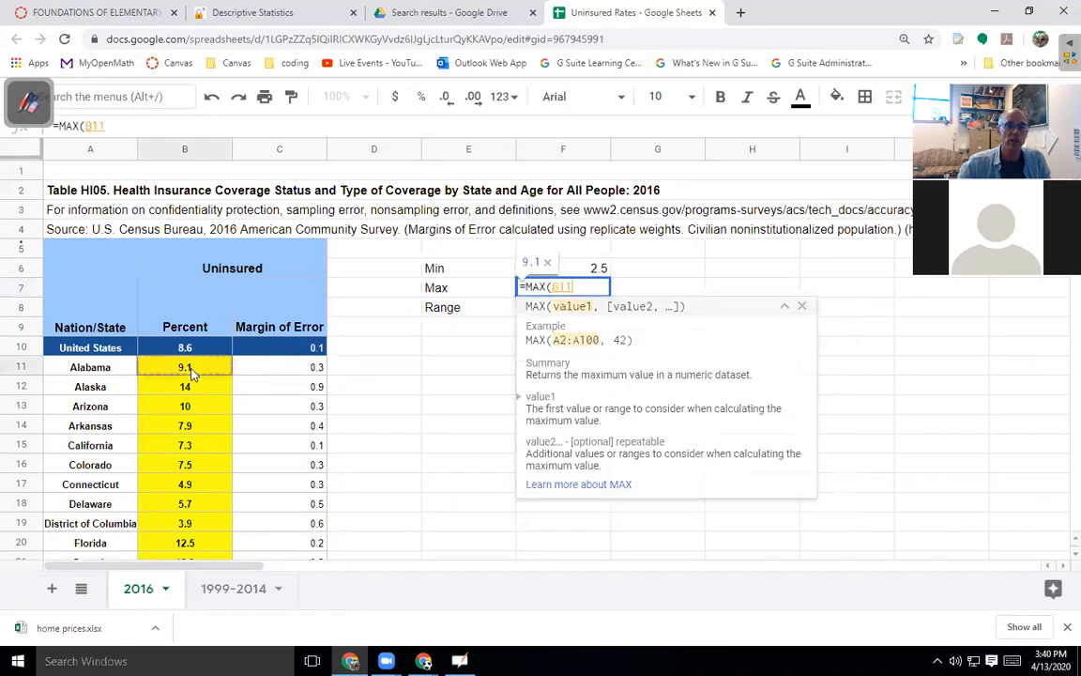
pyautogui.hotkey('ctrl', 'shift', 'Down')
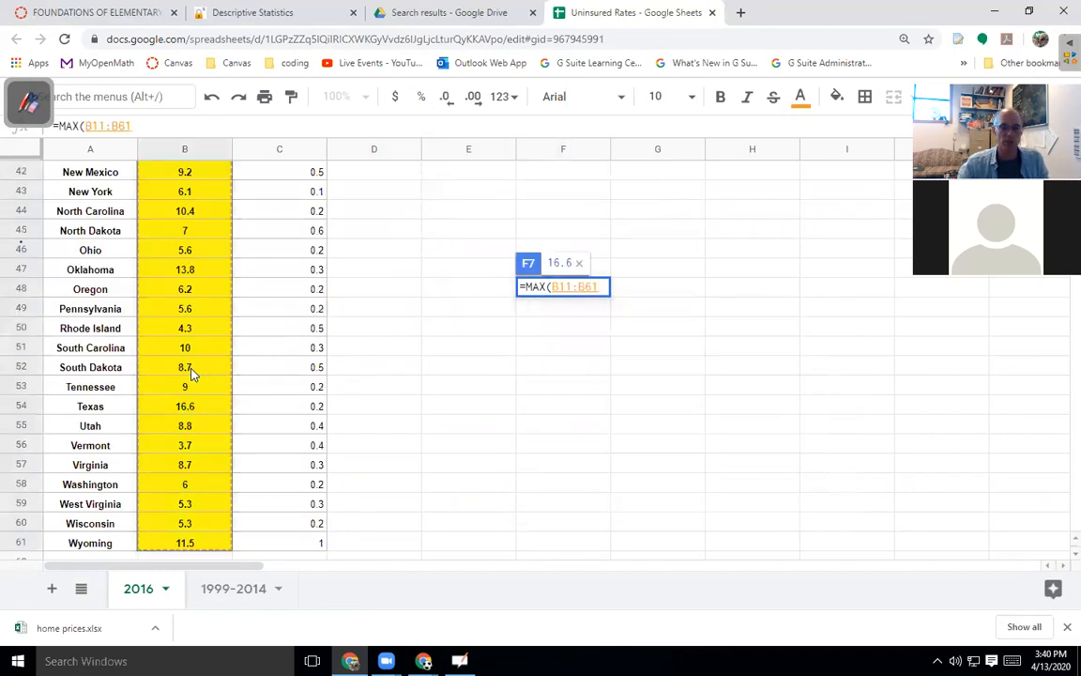
pyautogui.press('Return')
# Compute the range 14.1 in F8 with the formula =F7-F6.
pyautogui.scroll(3, 551, 299)
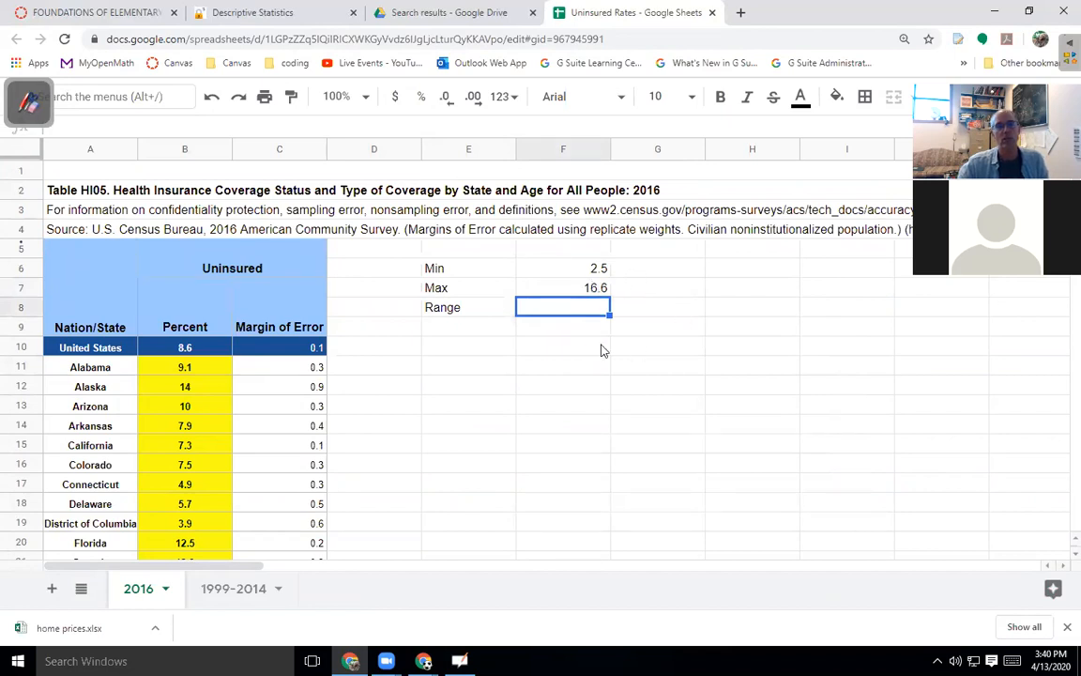
pyautogui.write('=')
pyautogui.click(580, 291)
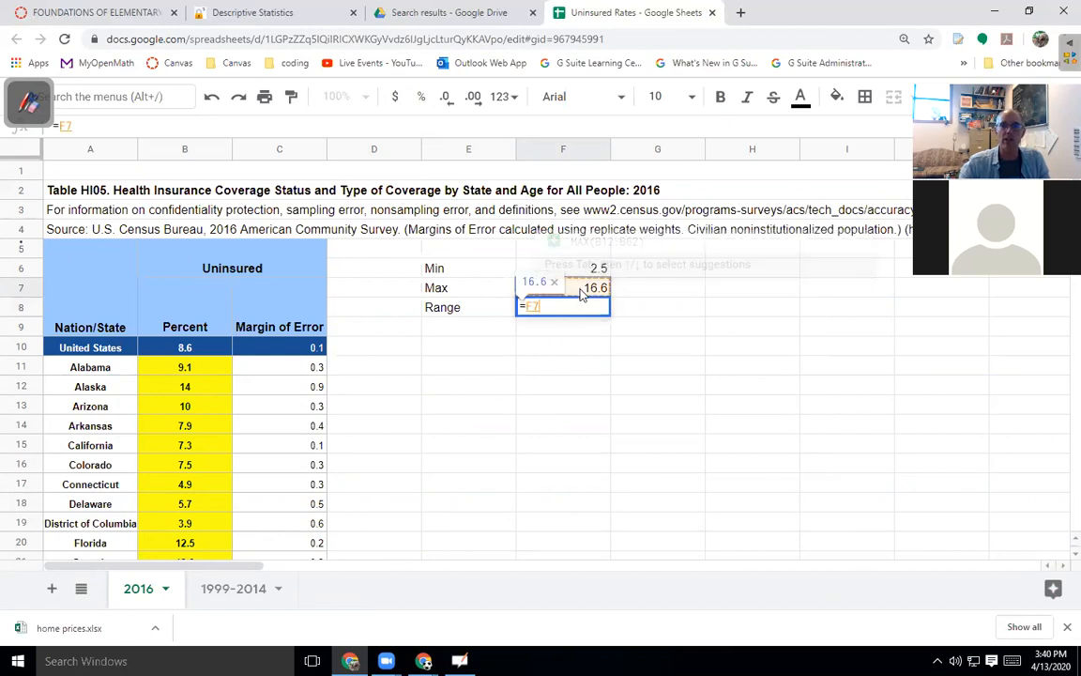
pyautogui.write('-')
pyautogui.click(580, 269)
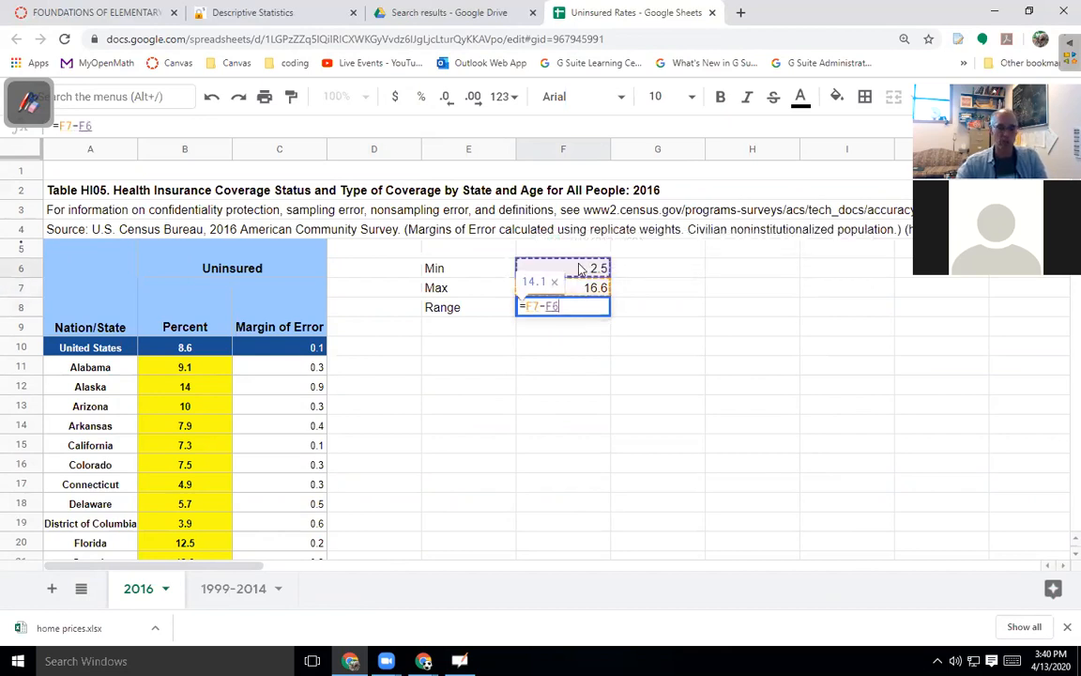
pyautogui.press('Return')
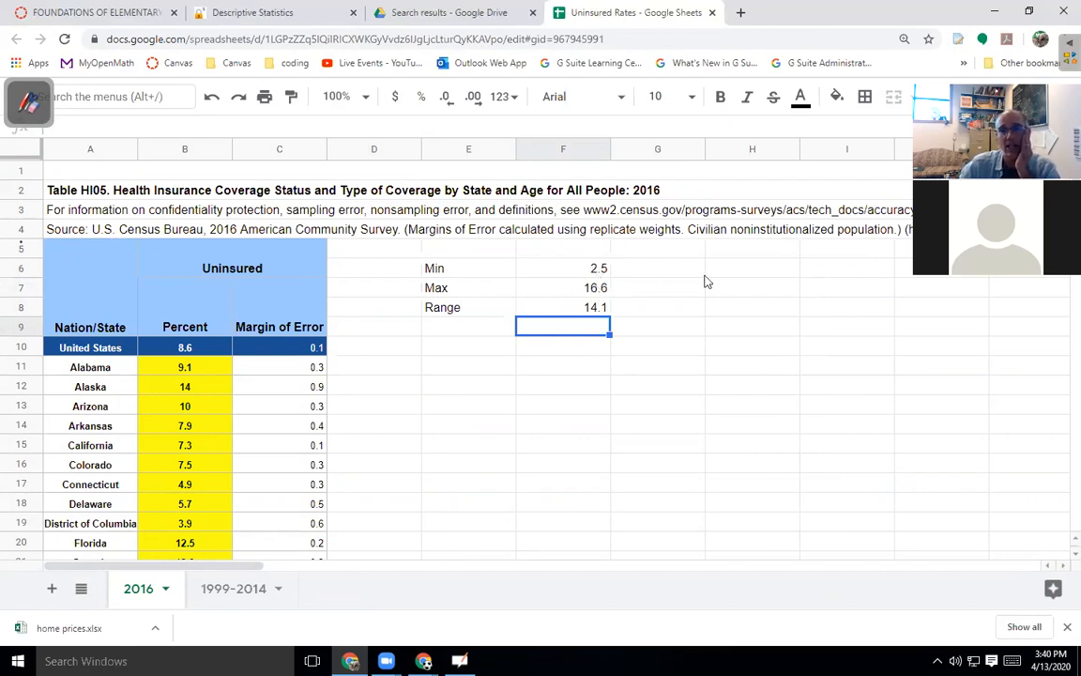
pyautogui.click(756, 273)
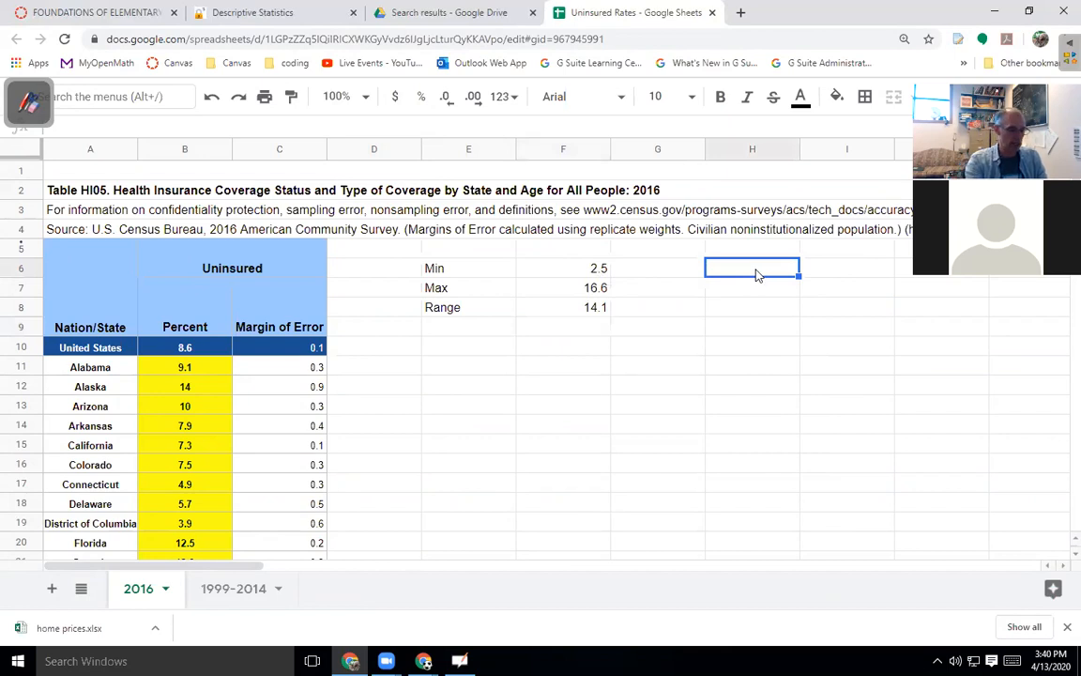
# Type the headings Group Maxs, Groups and Frequencies into H6 to J6.
pyautogui.write('G')
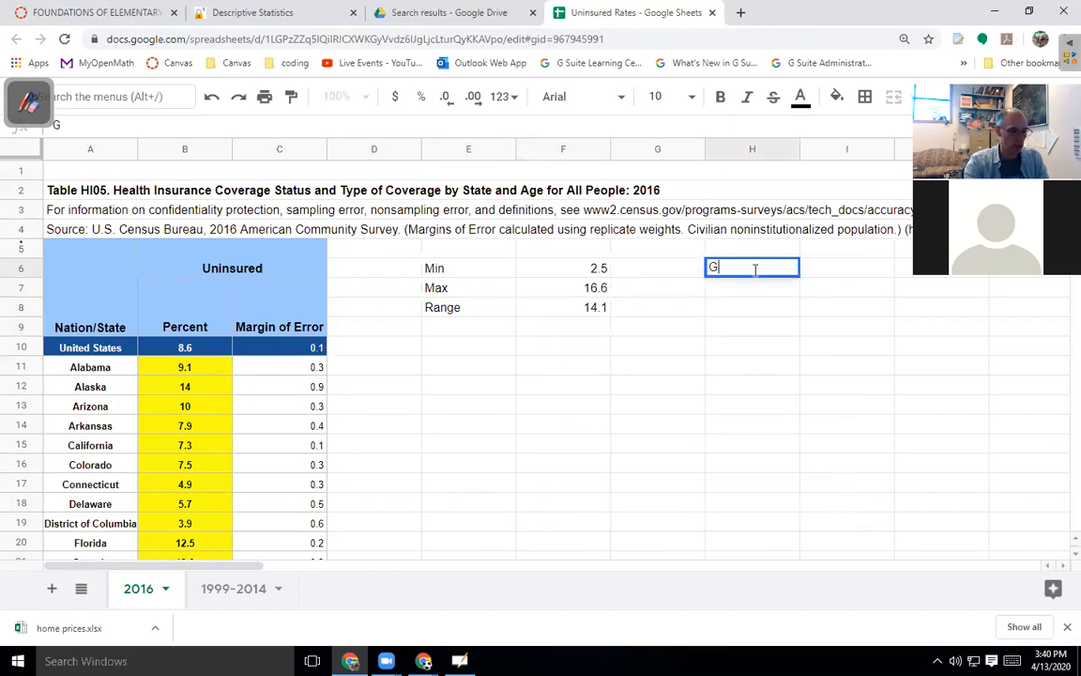
pyautogui.write('rou')
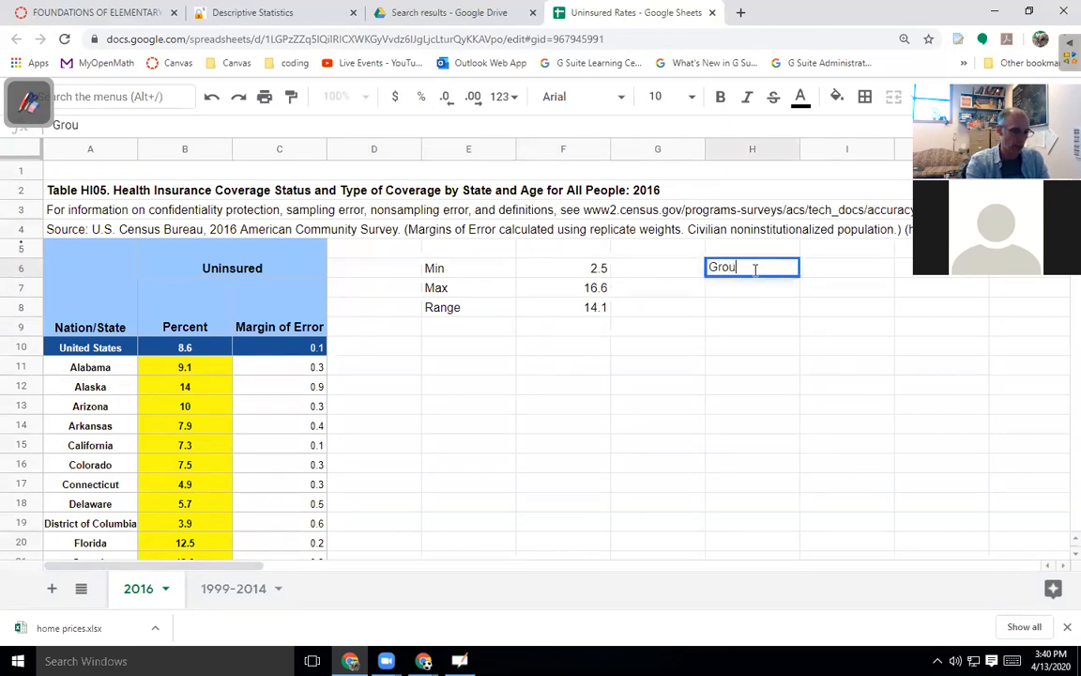
pyautogui.write('p[ Maxs')
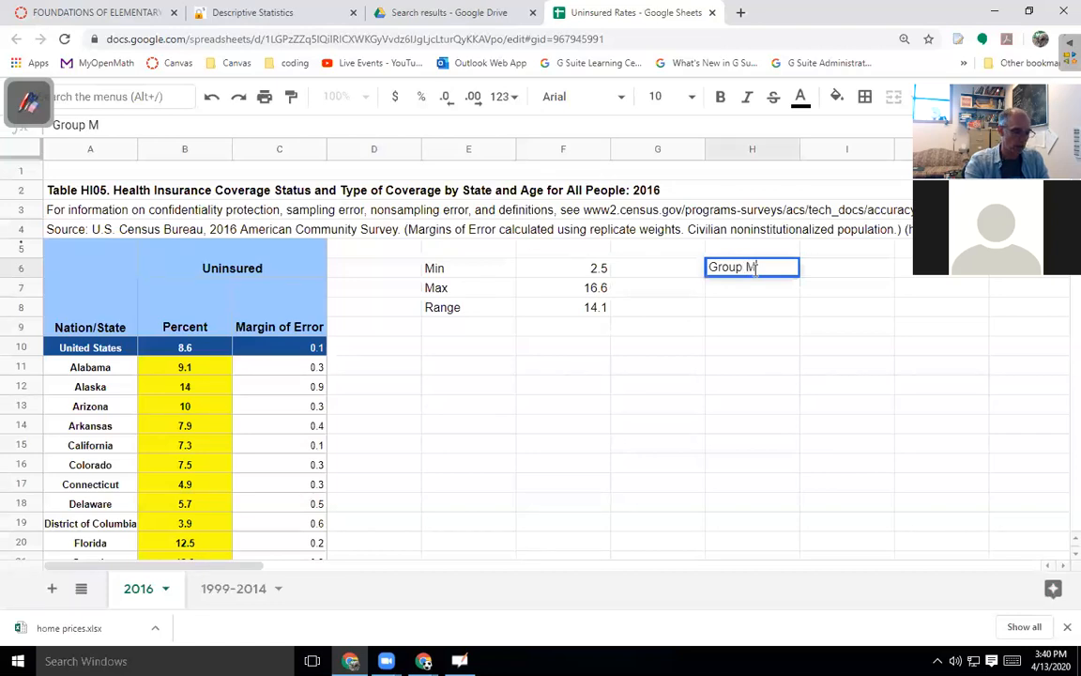
pyautogui.press('Tab')
pyautogui.write('Group')
pyautogui.write('s')
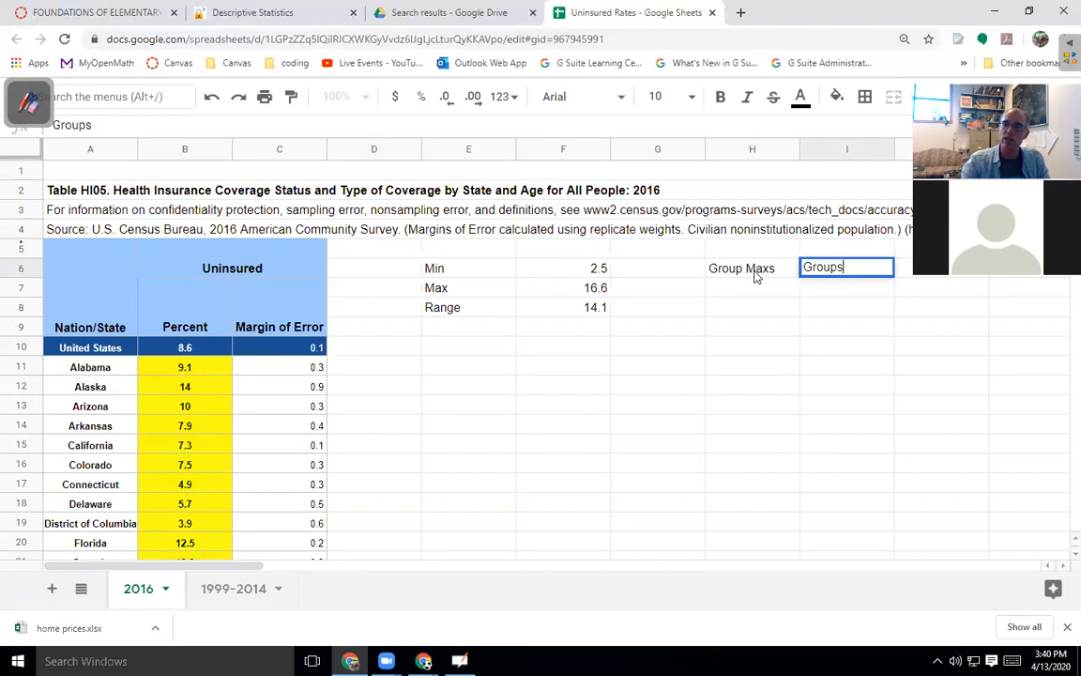
pyautogui.press('Tab')
pyautogui.write('Fre')
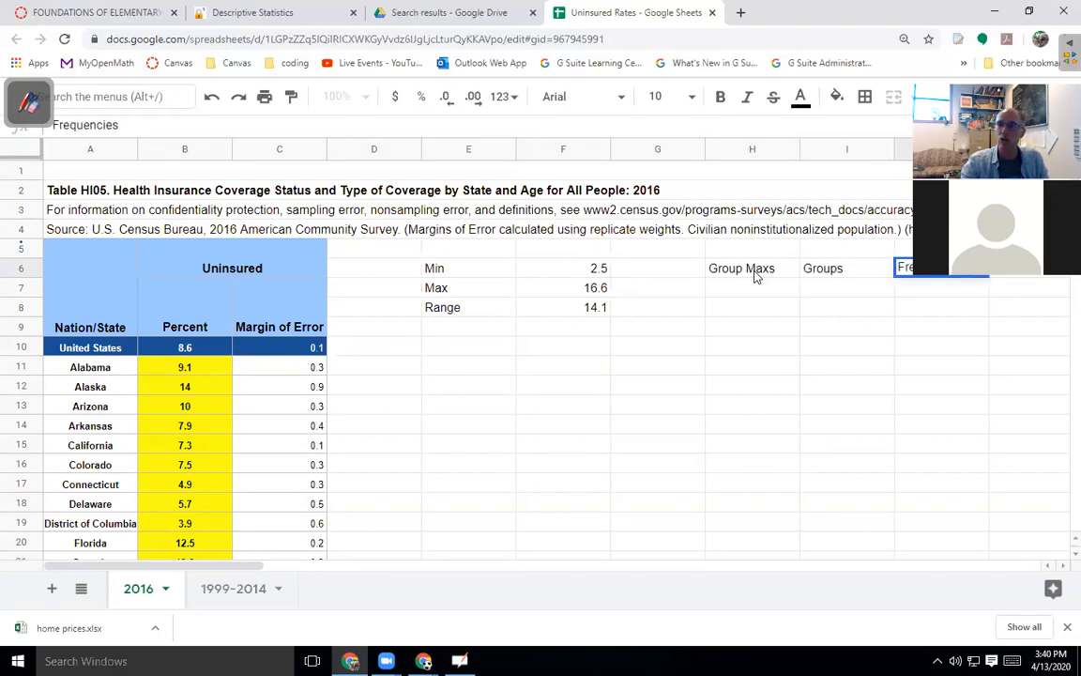
pyautogui.write('quencies')
pyautogui.press('Return')
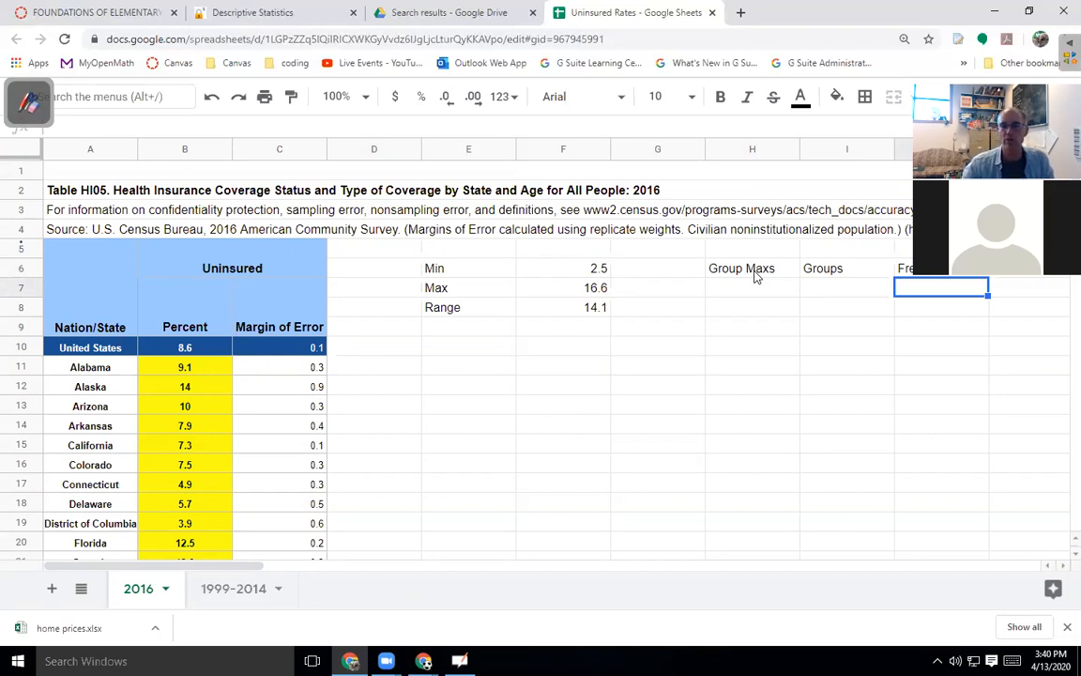
# Review the MIN and MAX formulas behind F6 and F7.
pyautogui.click(767, 287)
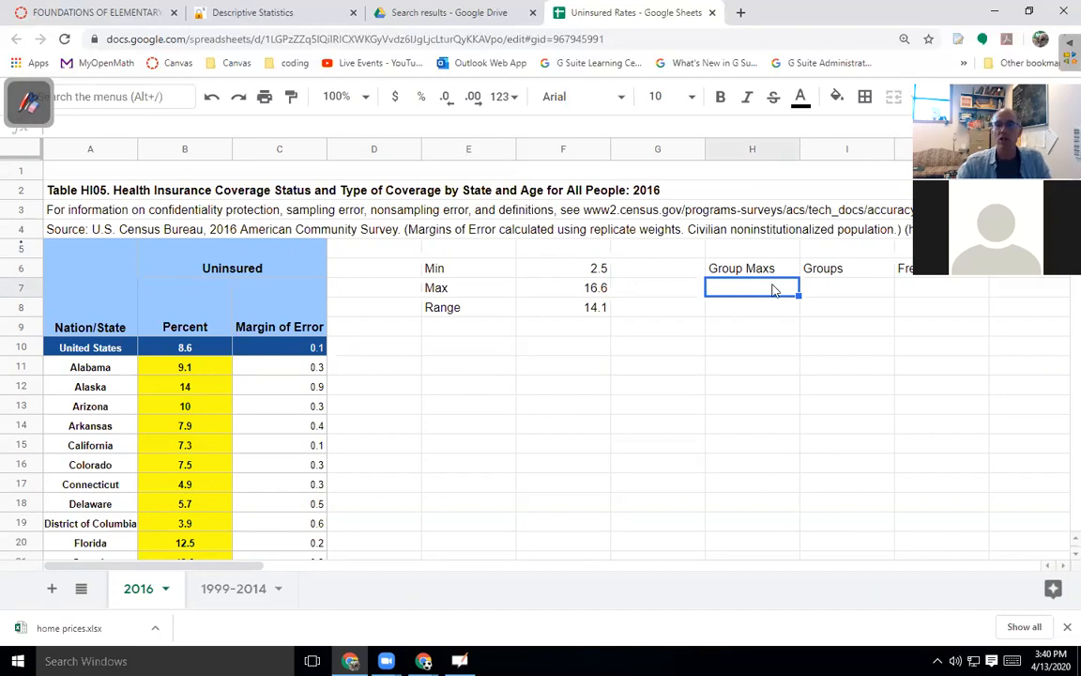
pyautogui.click(602, 272)
pyautogui.click(605, 295)
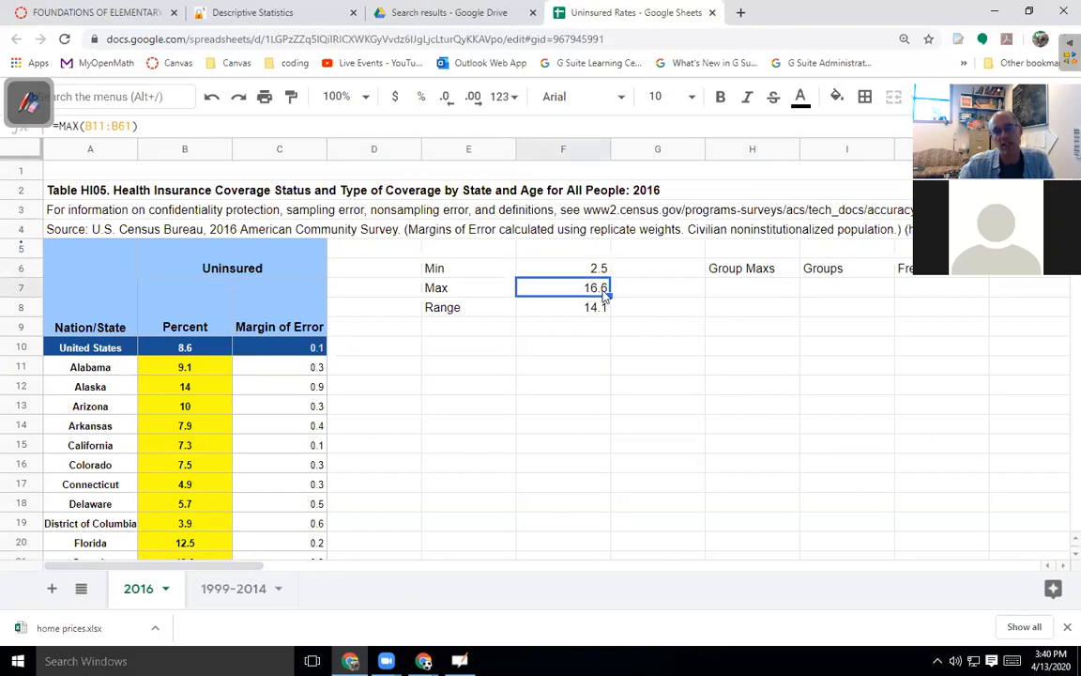
pyautogui.click(476, 353)
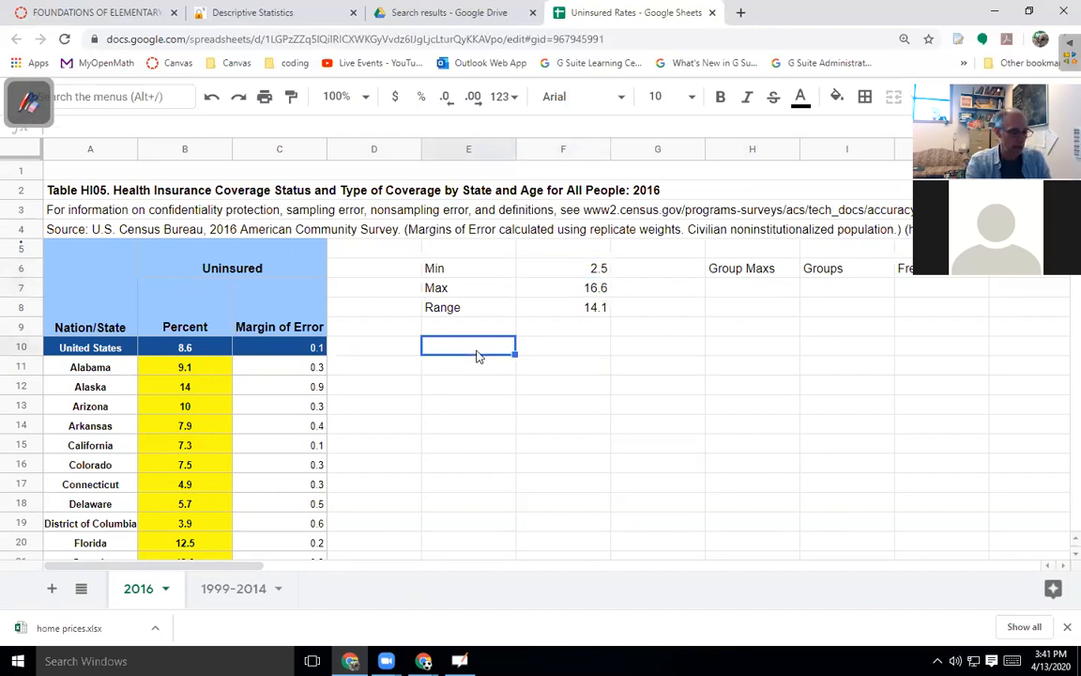
# Enter the label Groups in E10 with the value 10 in F10.
pyautogui.write('Groups')
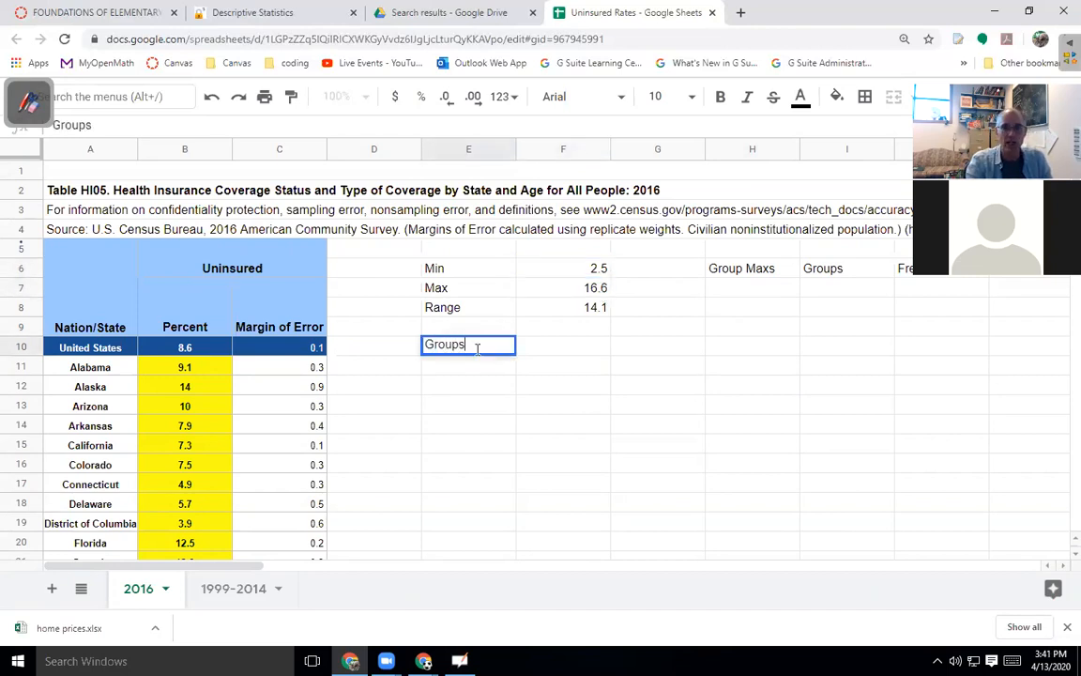
pyautogui.press('Tab')
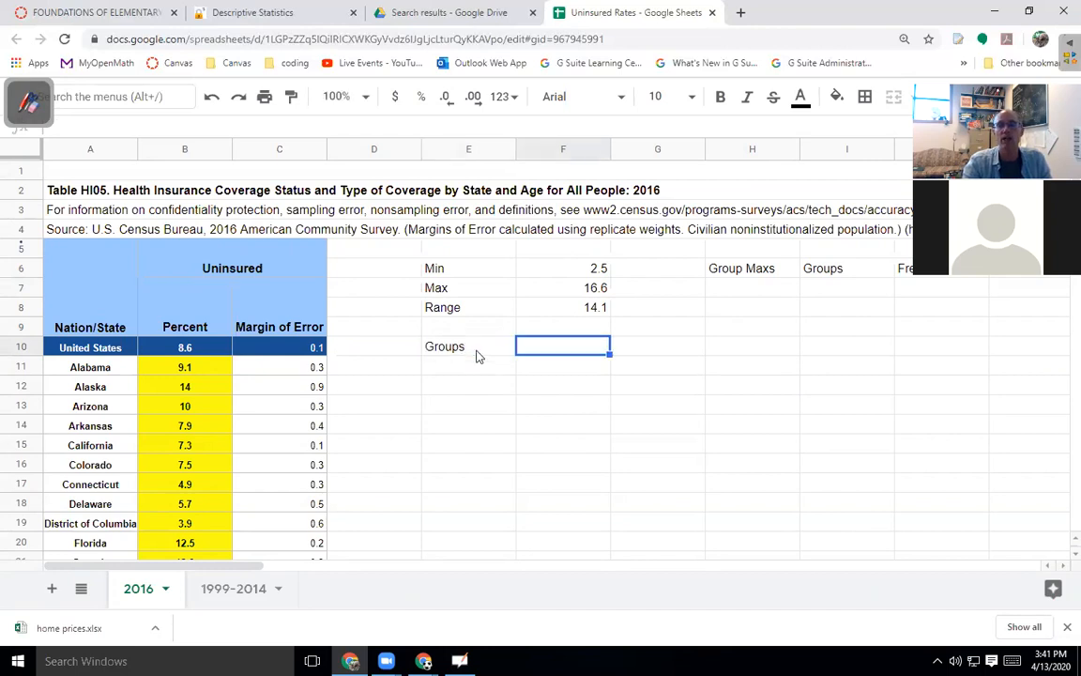
pyautogui.write('10')
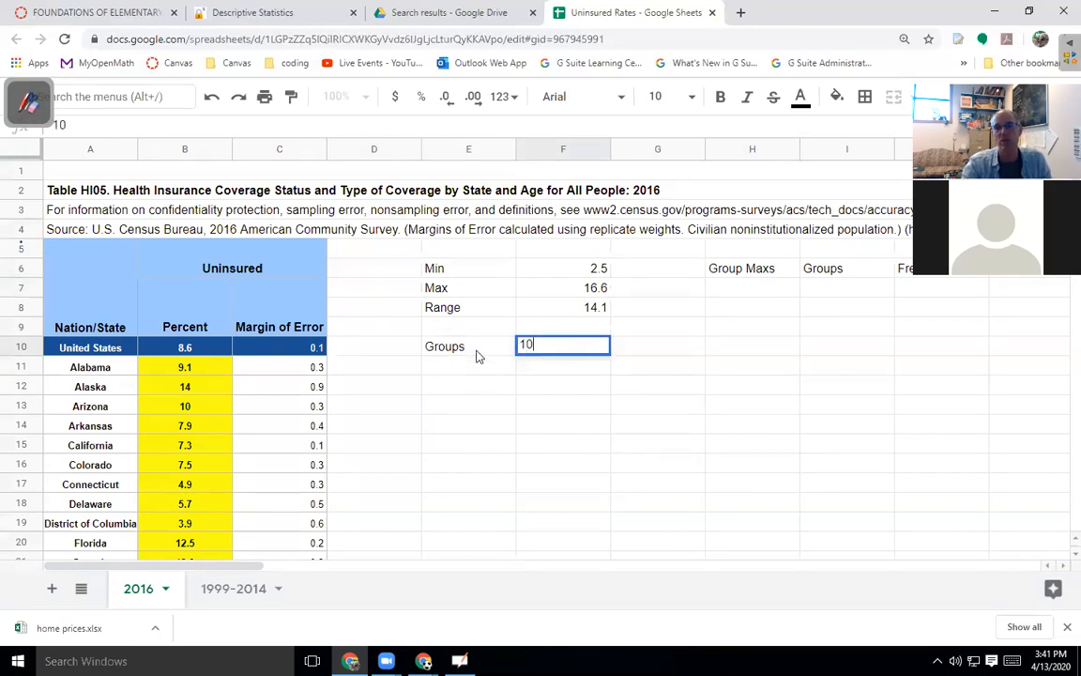
pyautogui.press('Return')
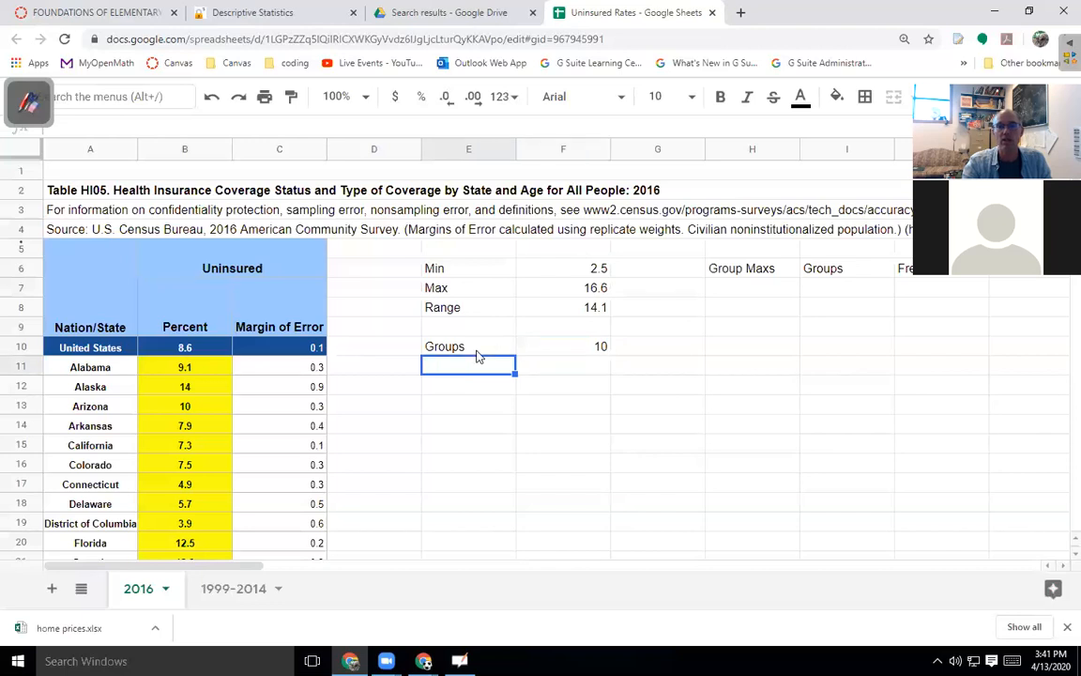
# Add Width in E11 with =F8/F10 in F11, giving 1.41.
pyautogui.write('Width')
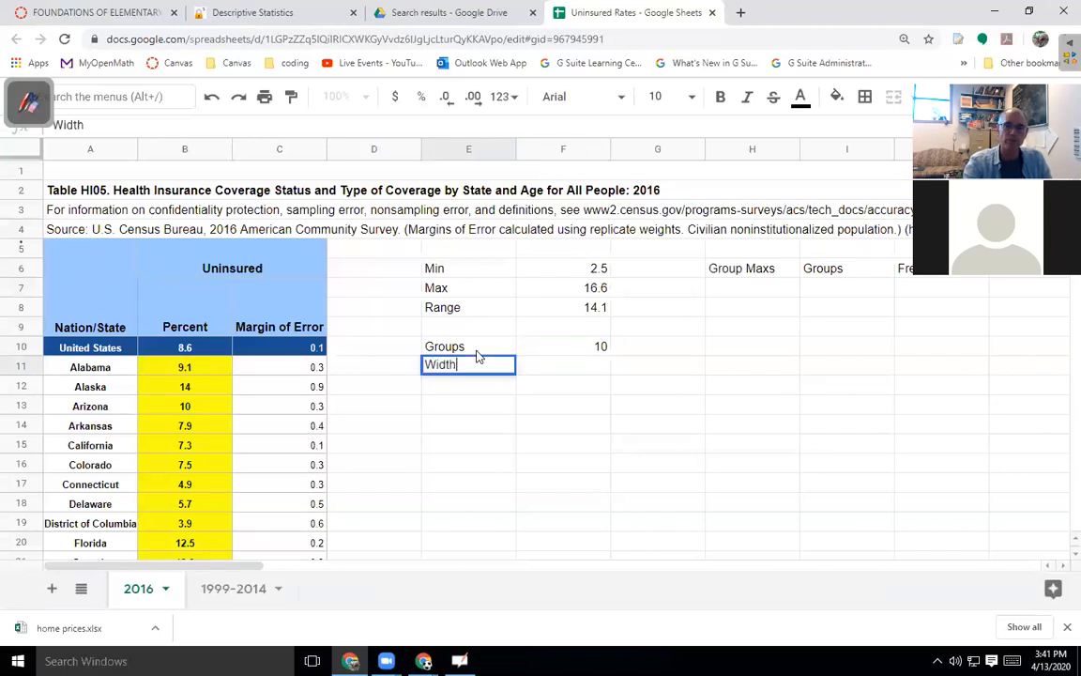
pyautogui.press('Tab')
pyautogui.write('=')
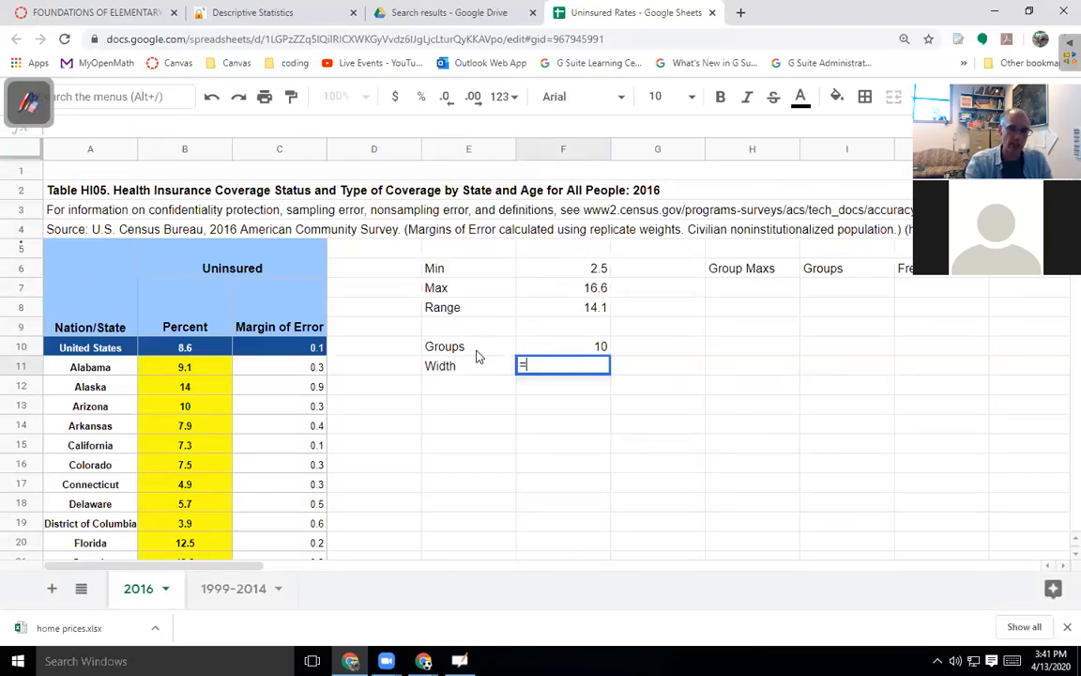
pyautogui.click(566, 311)
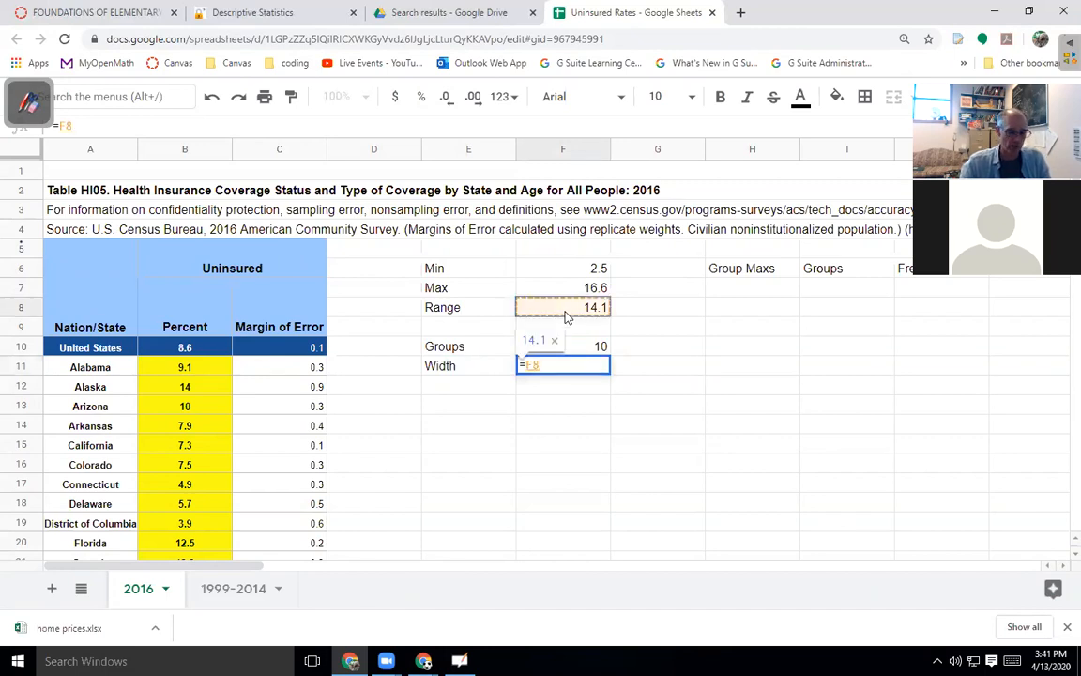
pyautogui.write('/')
pyautogui.click(561, 349)
pyautogui.press('Return')
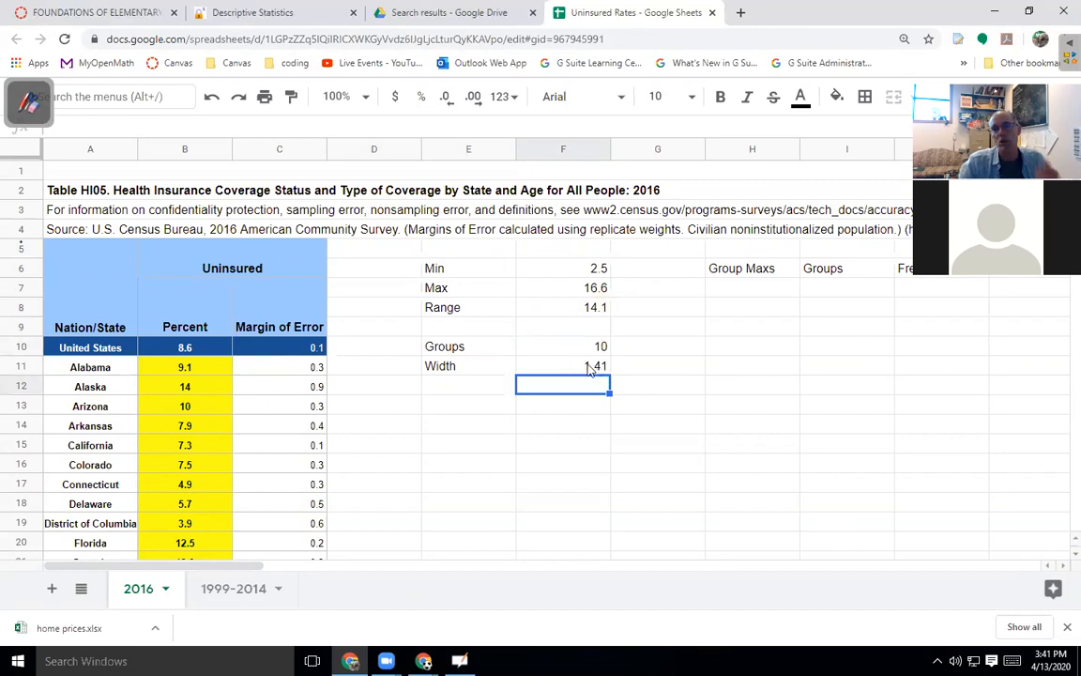
pyautogui.click(779, 293)
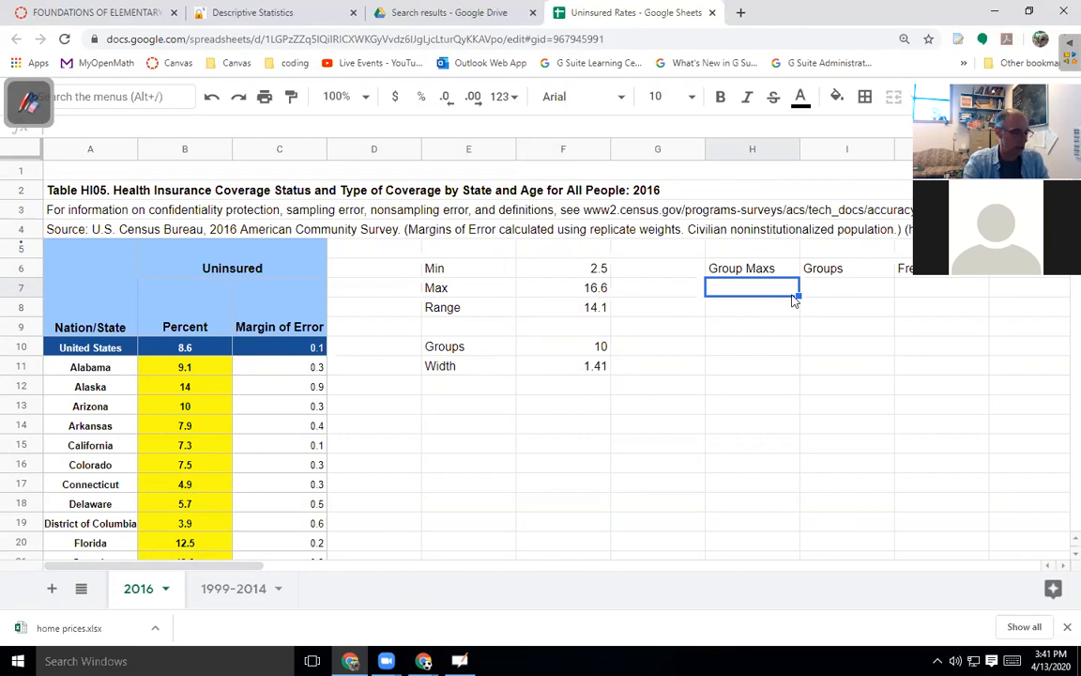
# Try the group labels 1-3 and 3.1-5 in column H, then clear them.
pyautogui.write('1-3')
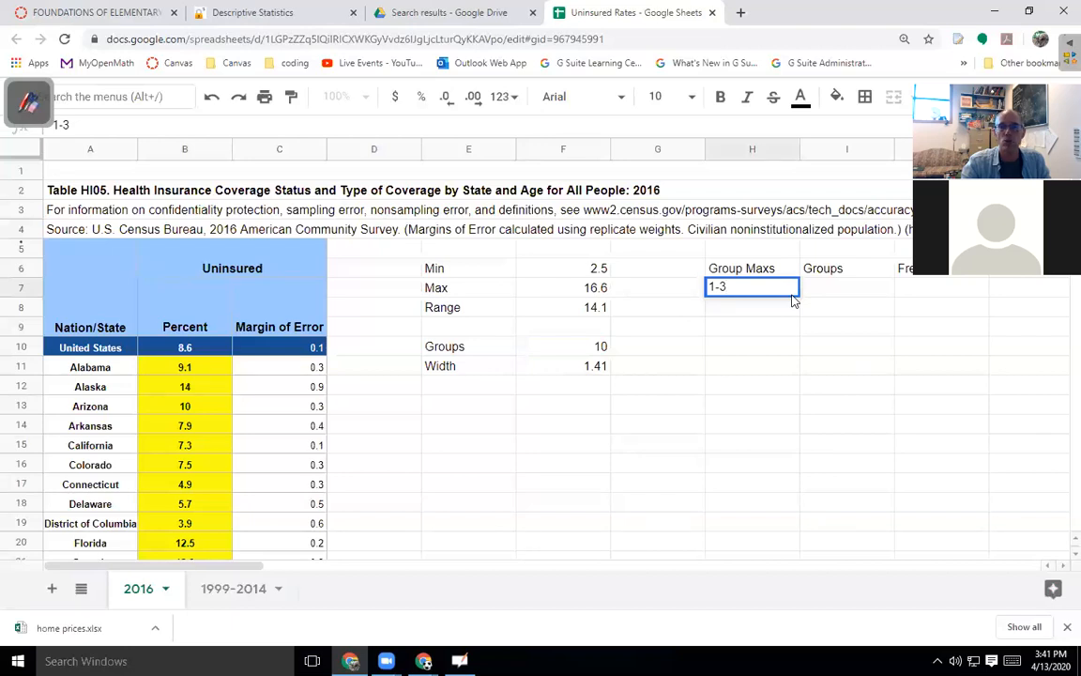
pyautogui.press('Return')
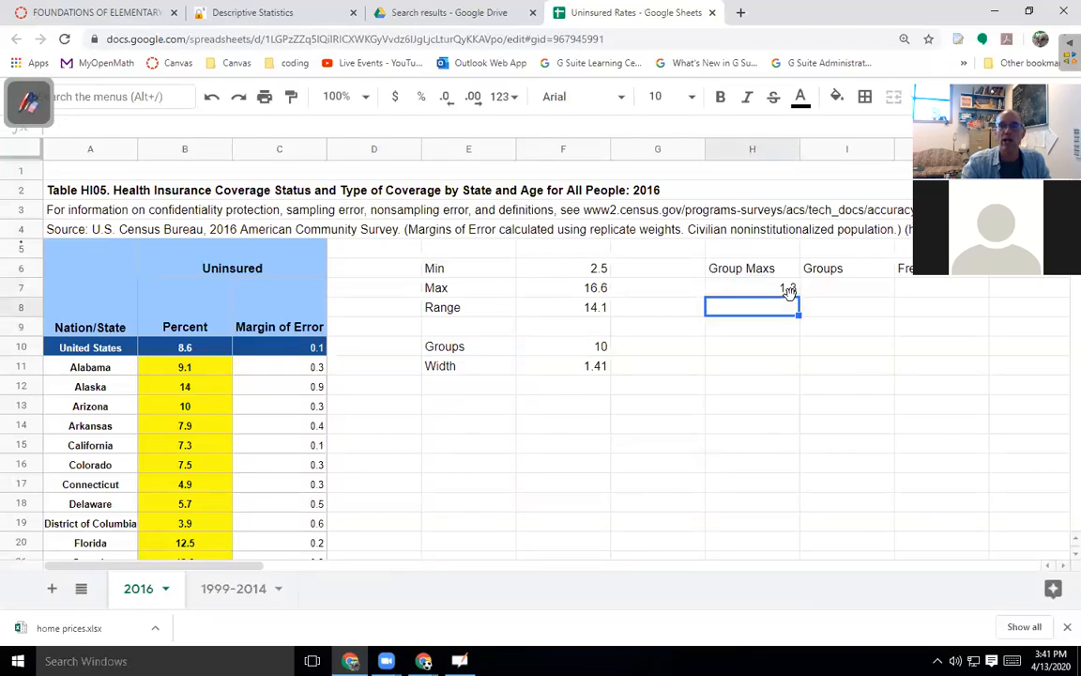
pyautogui.click(789, 290)
pyautogui.press('Down')
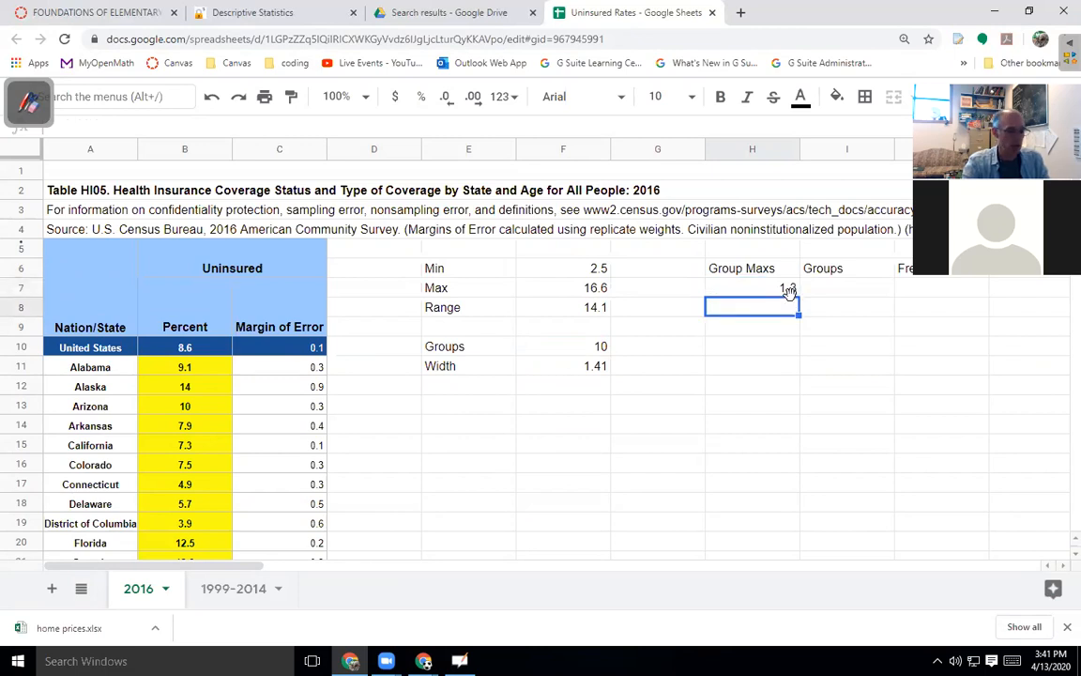
pyautogui.write('3.1')
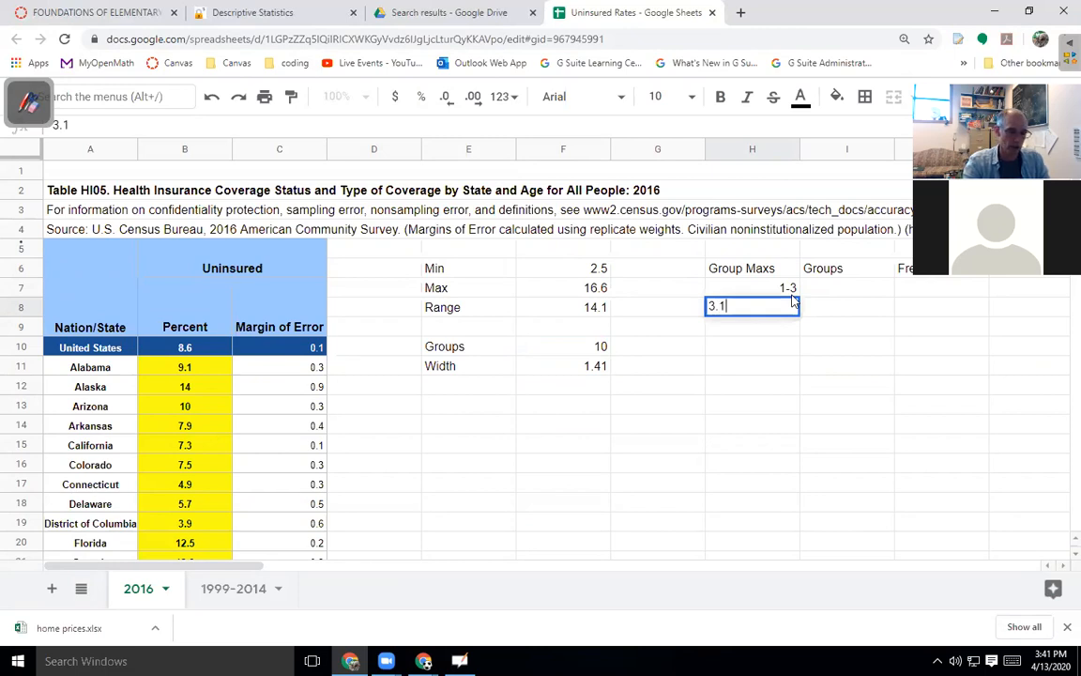
pyautogui.write('-5')
pyautogui.press('Tab')
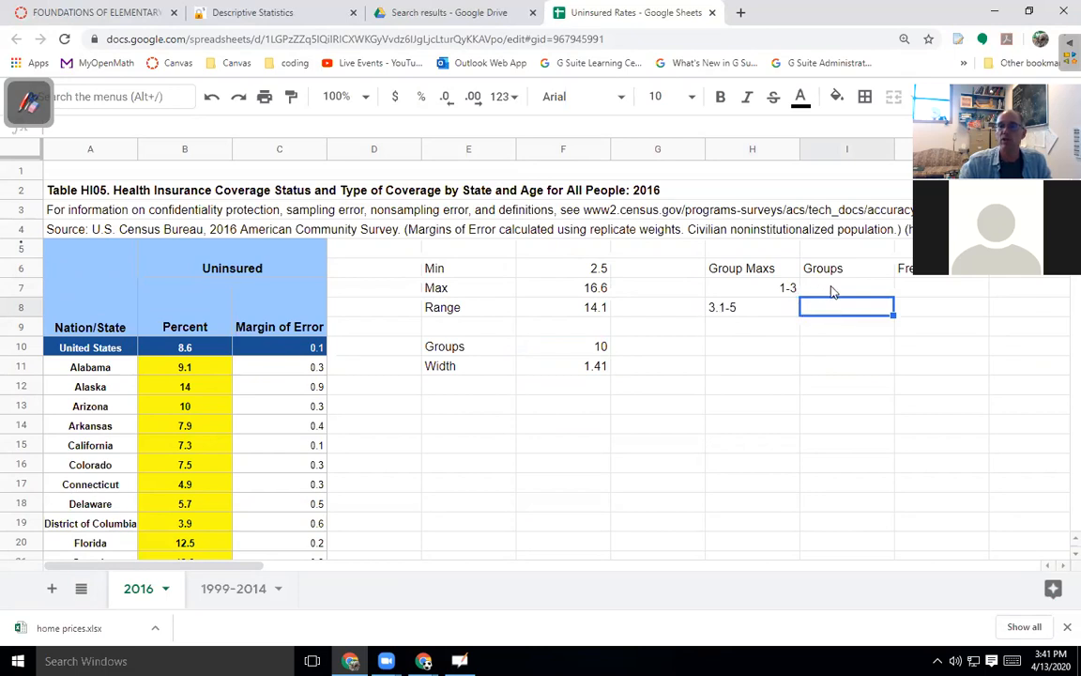
pyautogui.click(783, 294)
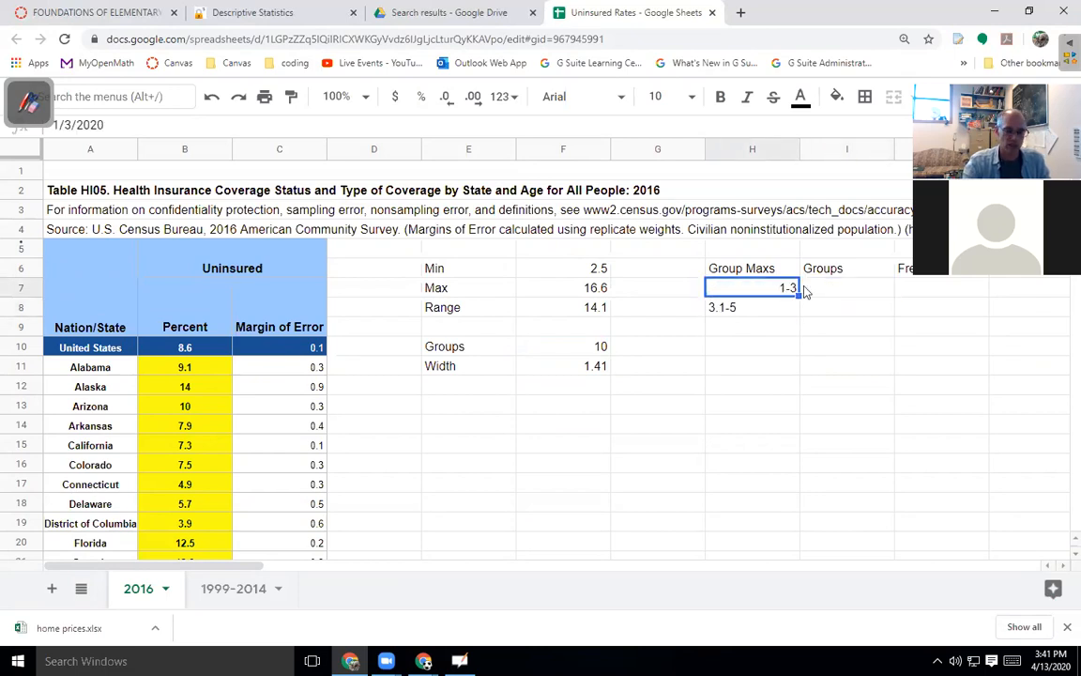
pyautogui.press('Delete')
pyautogui.press('Down')
pyautogui.press('Delete')
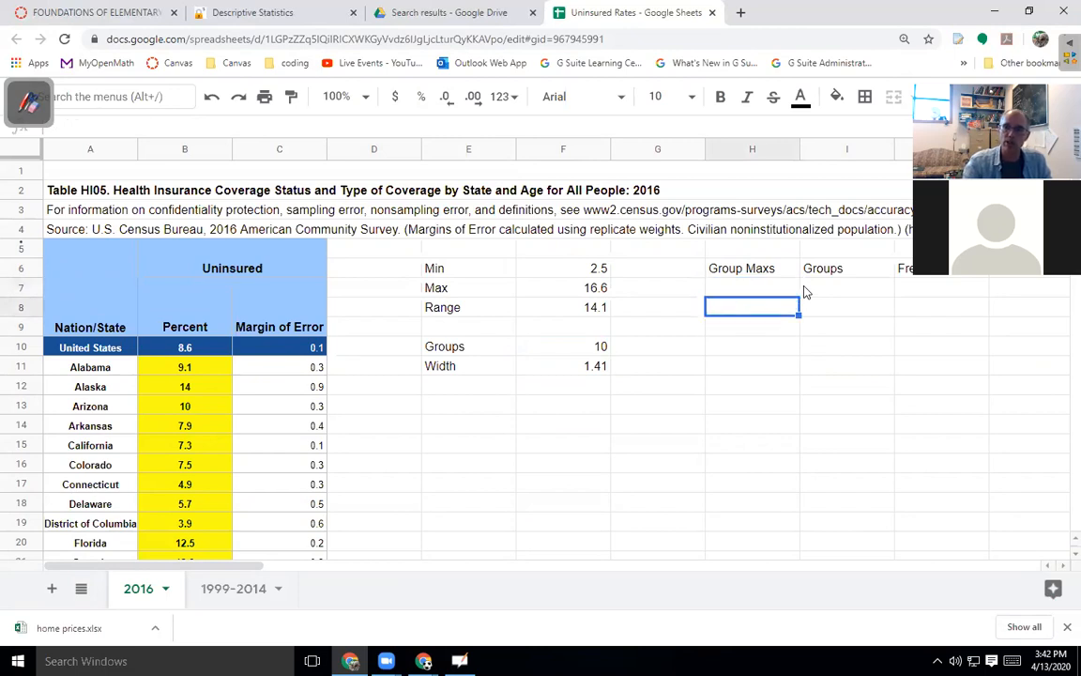
# Enter 3 and 5 in H7:H8 and fill the Group Maxs series down to 17.
pyautogui.click(769, 292)
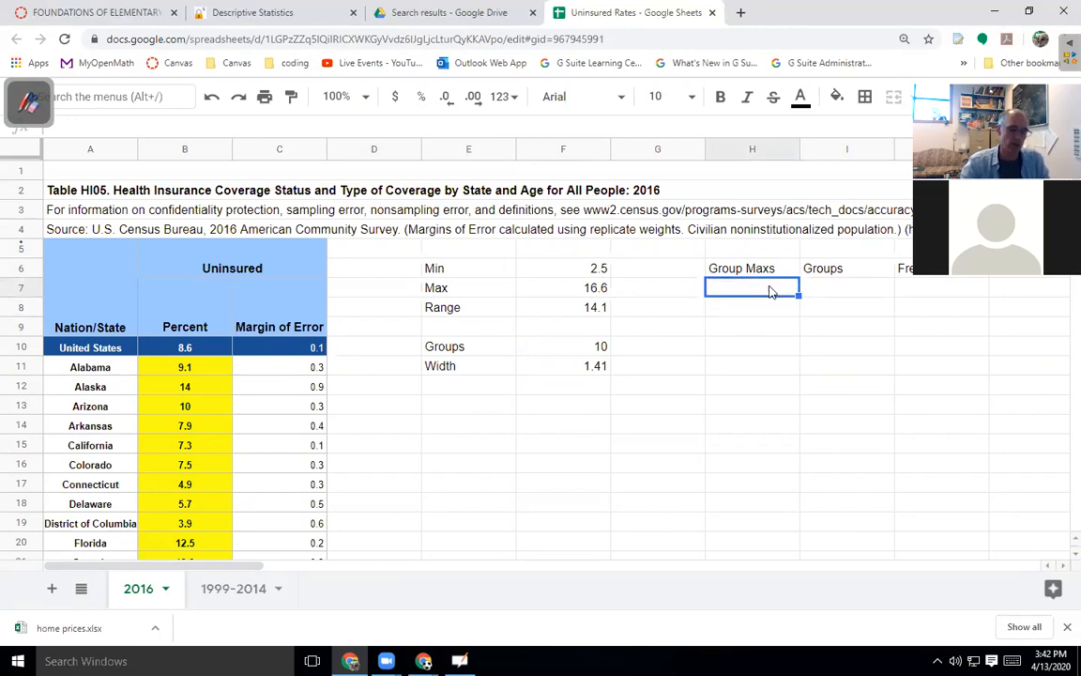
pyautogui.write('3')
pyautogui.press('Return')
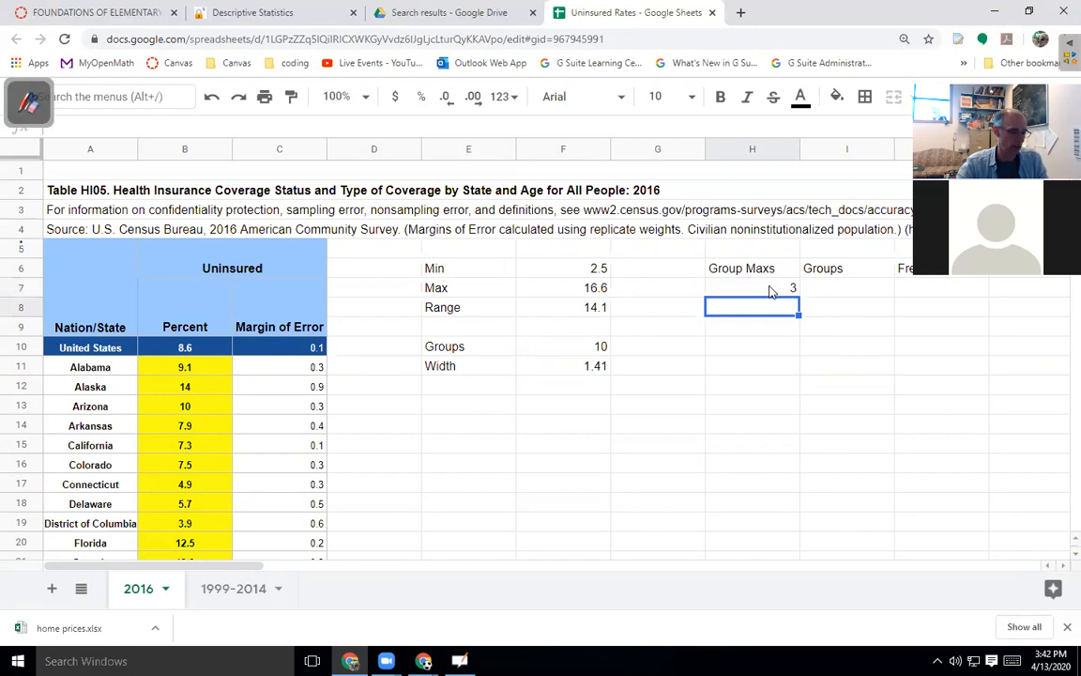
pyautogui.write('5')
pyautogui.press('Return')
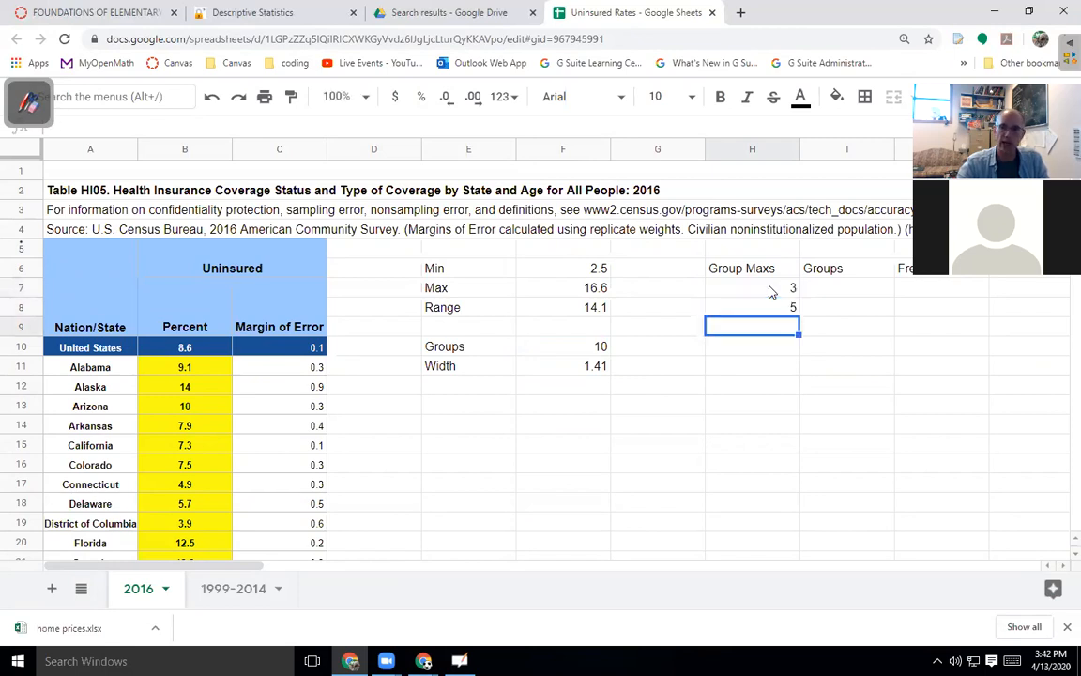
pyautogui.click(601, 371)
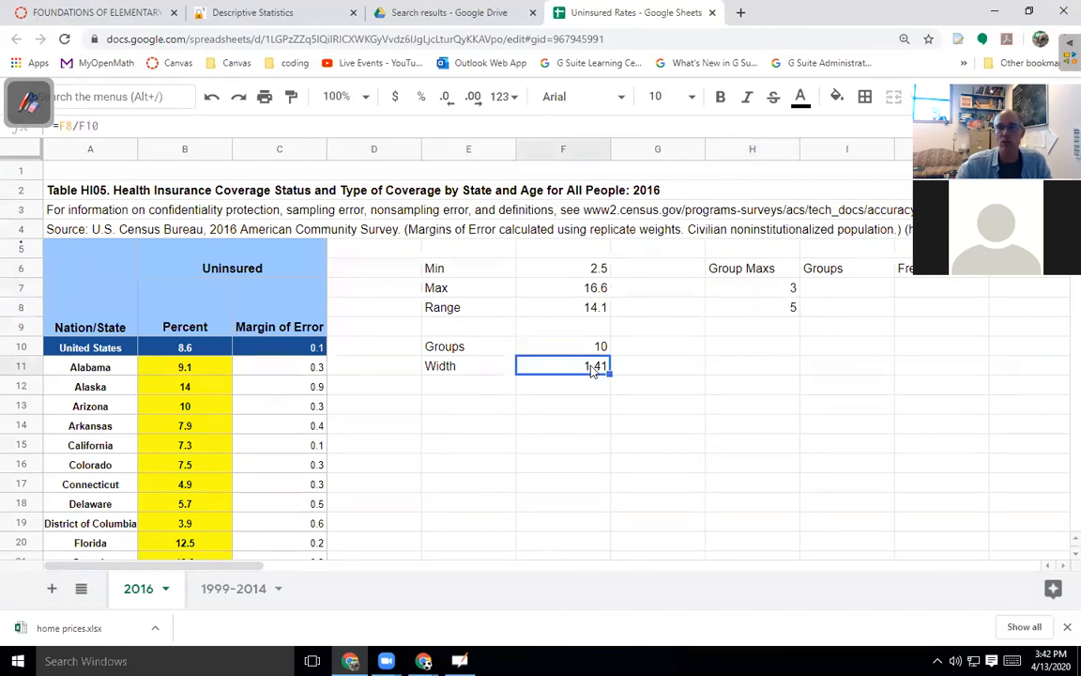
pyautogui.click(794, 291)
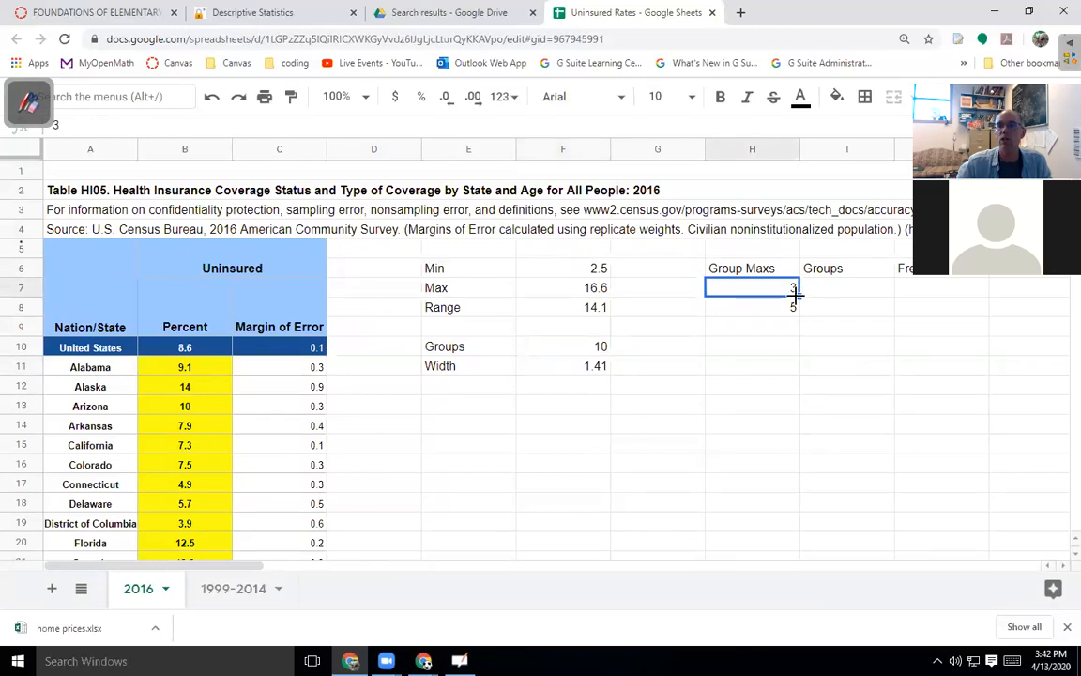
pyautogui.moveTo(794, 292); pyautogui.dragTo(901, 452)
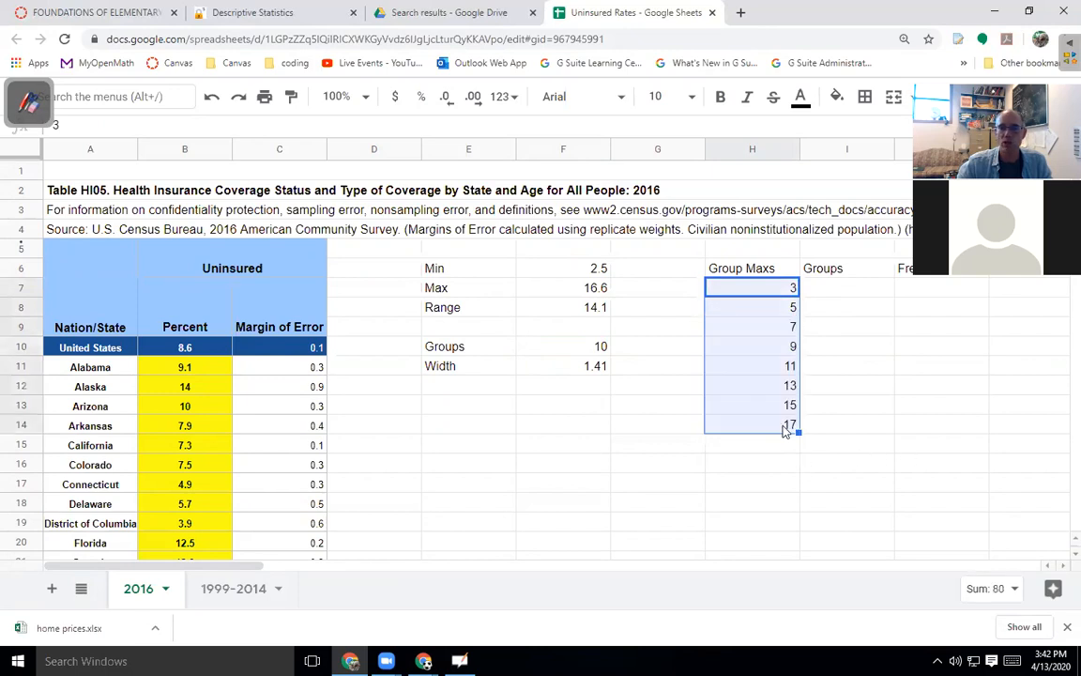
pyautogui.click(530, 287)
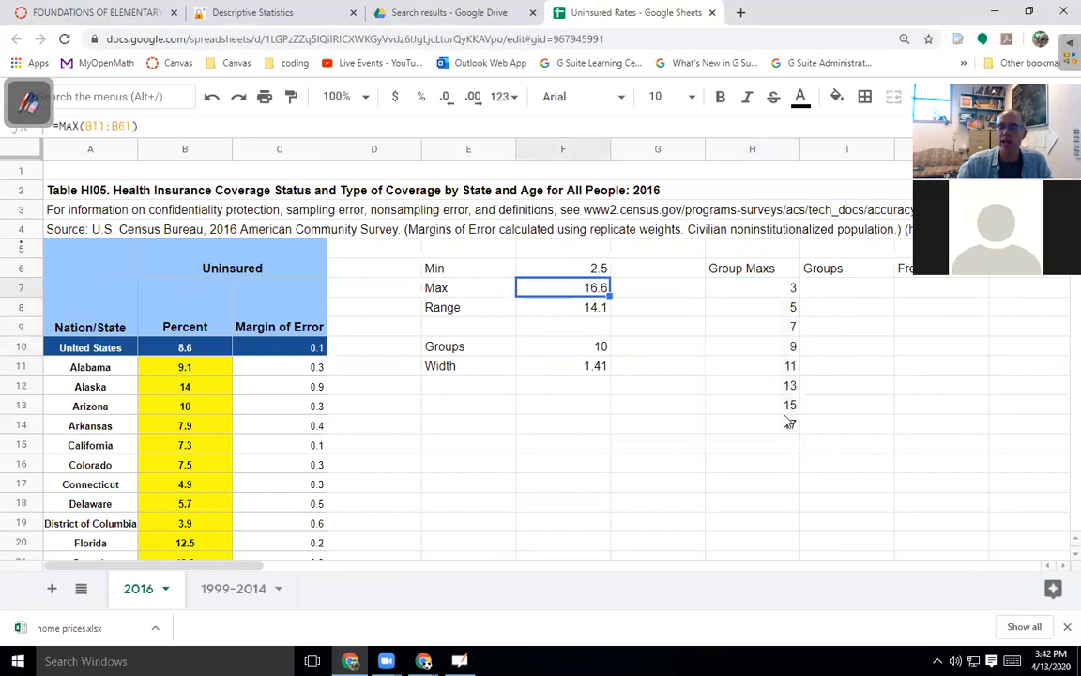
pyautogui.click(834, 290)
pyautogui.click(840, 315)
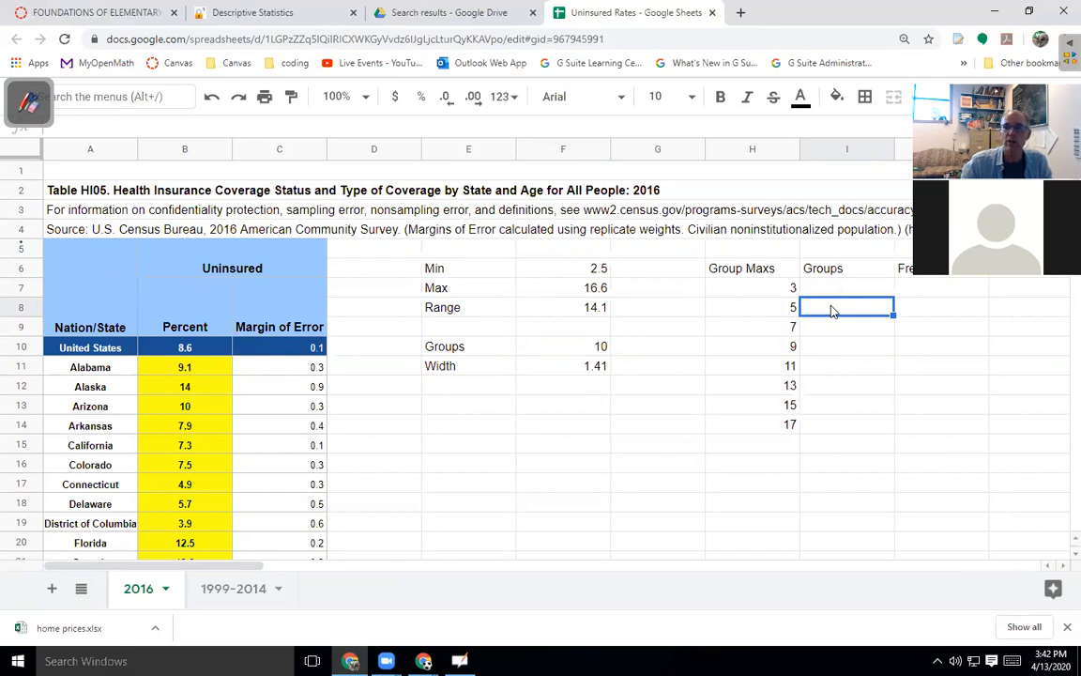
# Enter the group labels 1.1 - 3 in I7 and 3.1 - 5 in I8.
pyautogui.write('3.1 - 5')
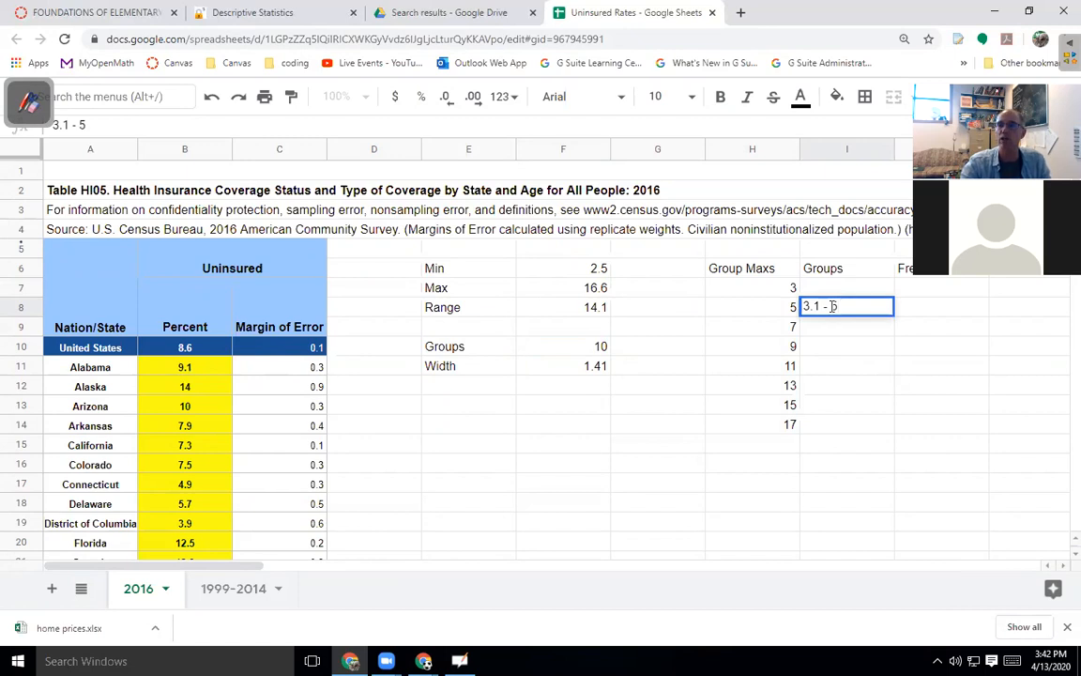
pyautogui.press('Up')
pyautogui.write('1.1 - 3')
pyautogui.press('Return')
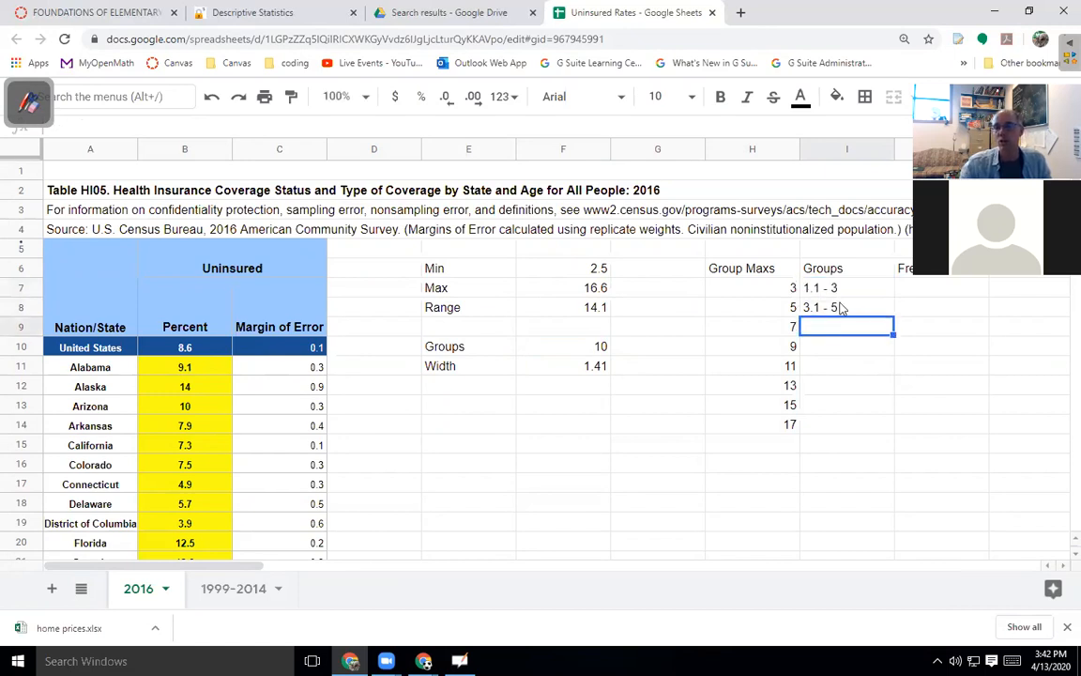
# Check the group maxima and the two labels, ending on the first Frequencies cell J7.
pyautogui.moveTo(774, 292); pyautogui.dragTo(777, 425)
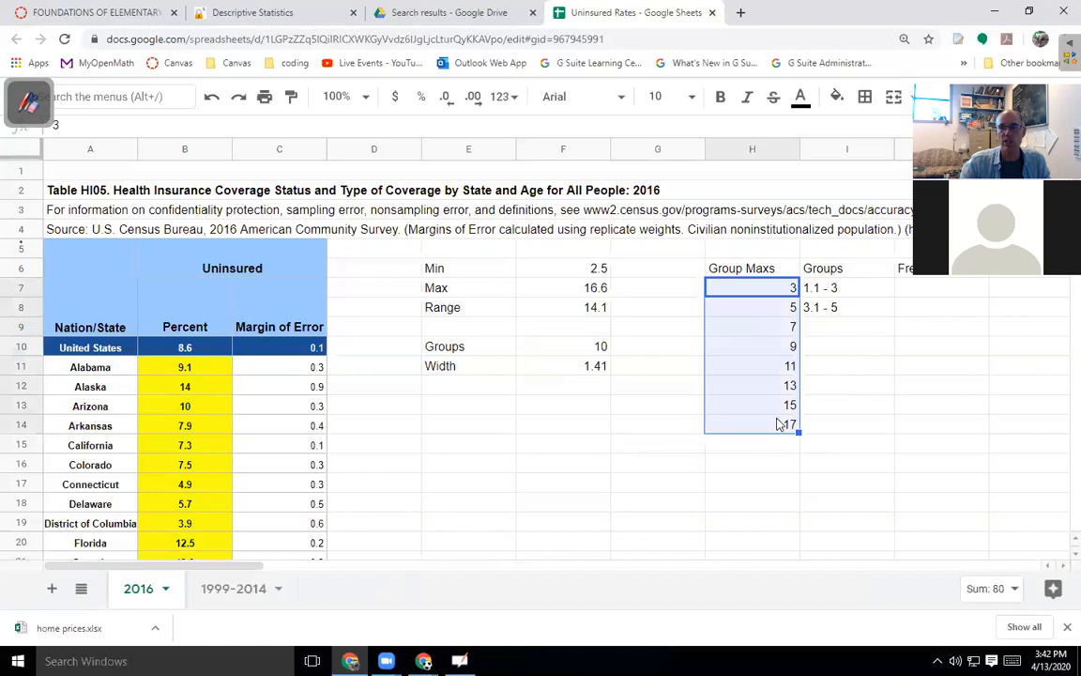
pyautogui.click(836, 291)
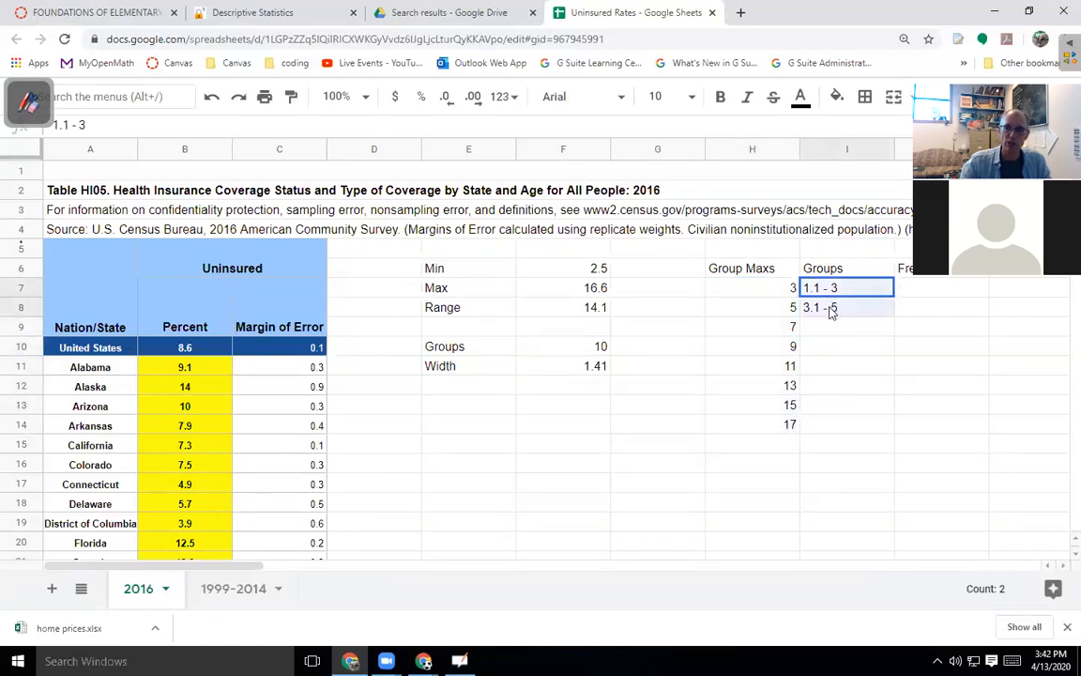
pyautogui.click(808, 340)
pyautogui.moveTo(751, 297); pyautogui.dragTo(789, 424)
pyautogui.click(849, 295)
pyautogui.keyDown('shift'); pyautogui.click(836, 309); pyautogui.keyUp('shift')
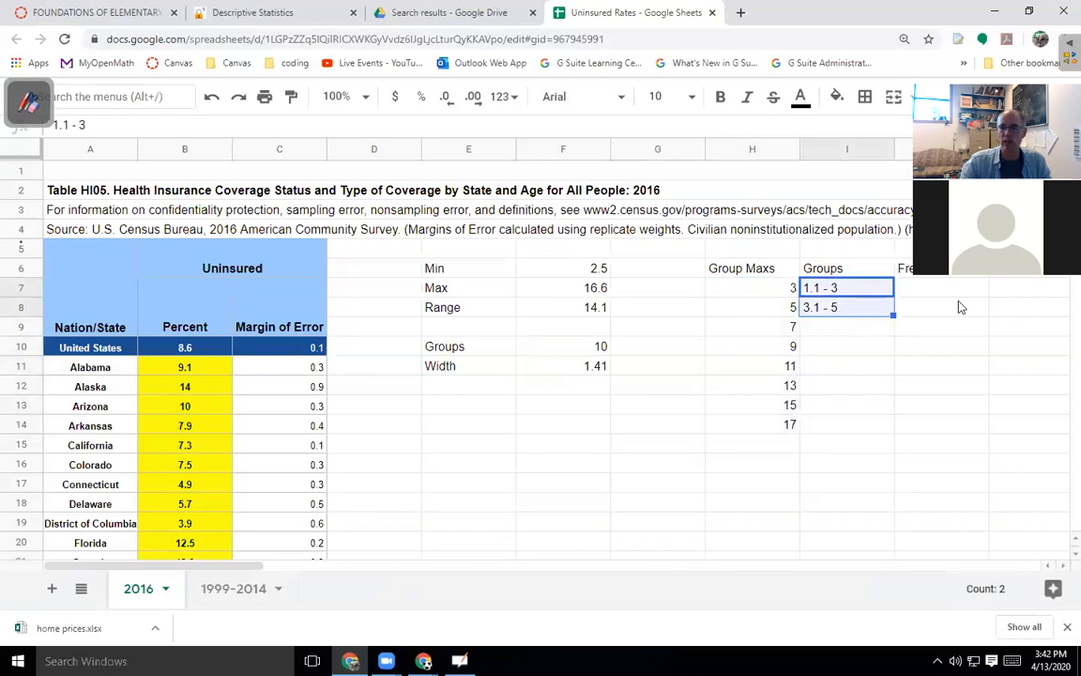
pyautogui.click(961, 291)
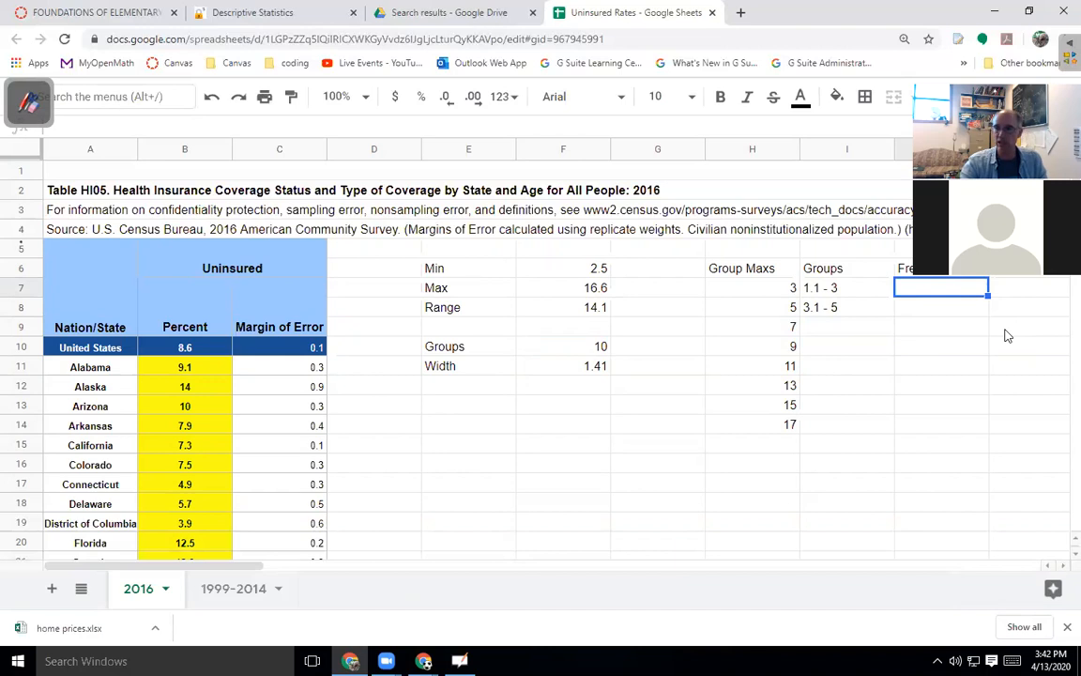
# Select J7:J15 and enter =frequency(B11:B61,H7:H14) to count states per group.
pyautogui.hotkey('shift', 'Down')
pyautogui.hotkey('shift', 'Down')
pyautogui.hotkey('shift', 'Down')
pyautogui.hotkey('shift', 'Down')
pyautogui.hotkey('shift', 'Down')
pyautogui.hotkey('shift', 'Down')
pyautogui.hotkey('shift', 'Down')
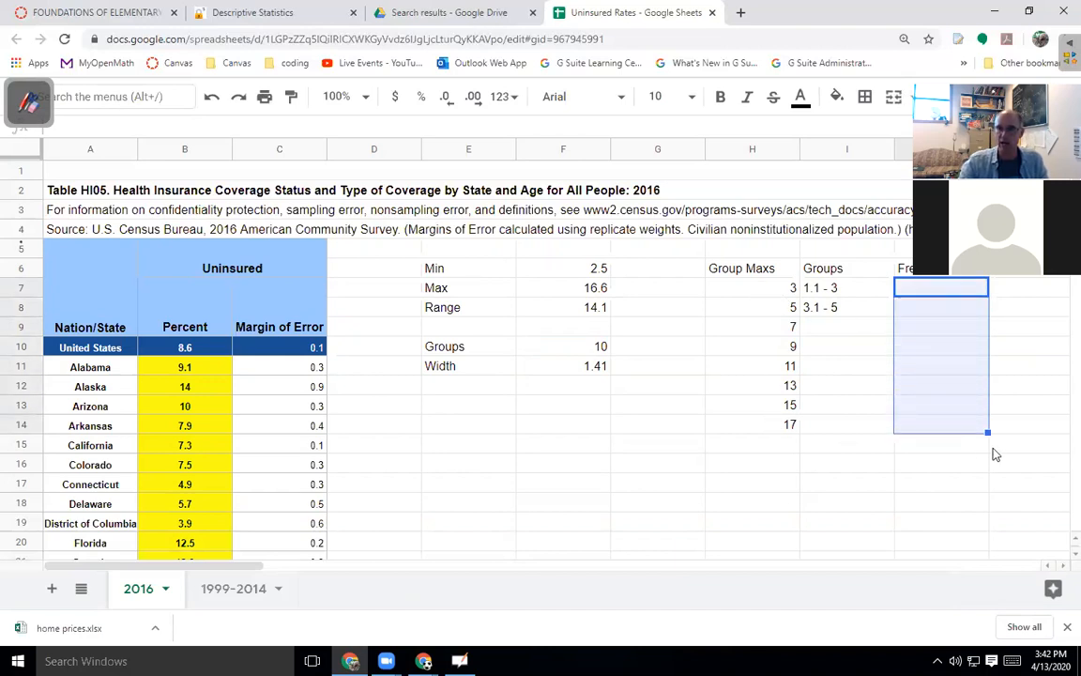
pyautogui.hotkey('shift', 'Down')
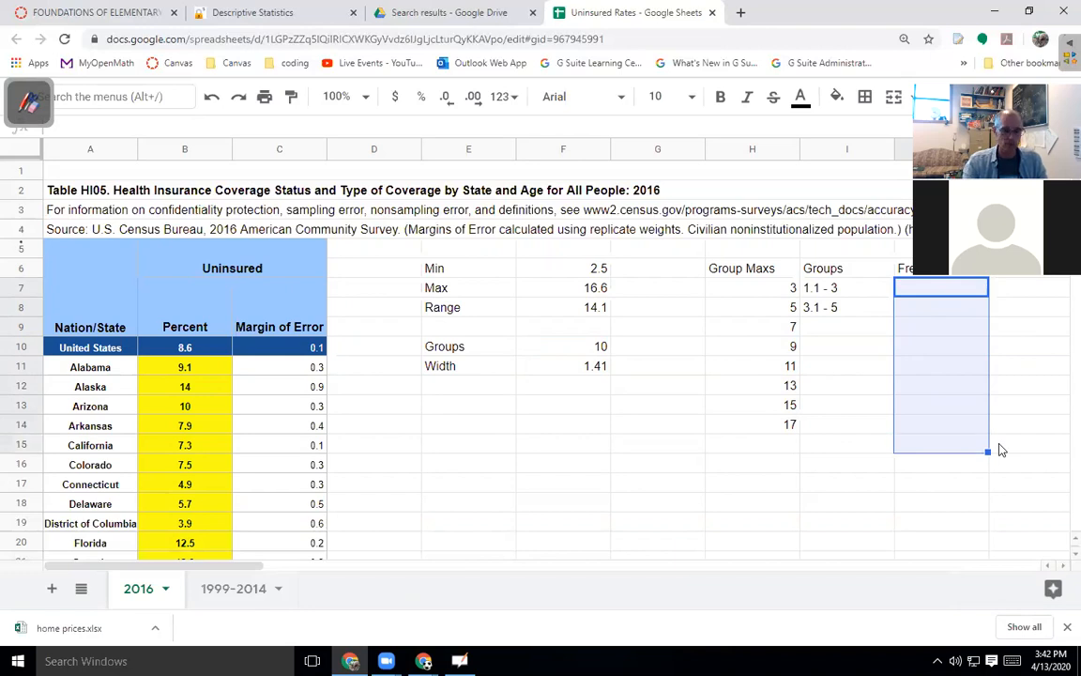
pyautogui.write('=frequency(')
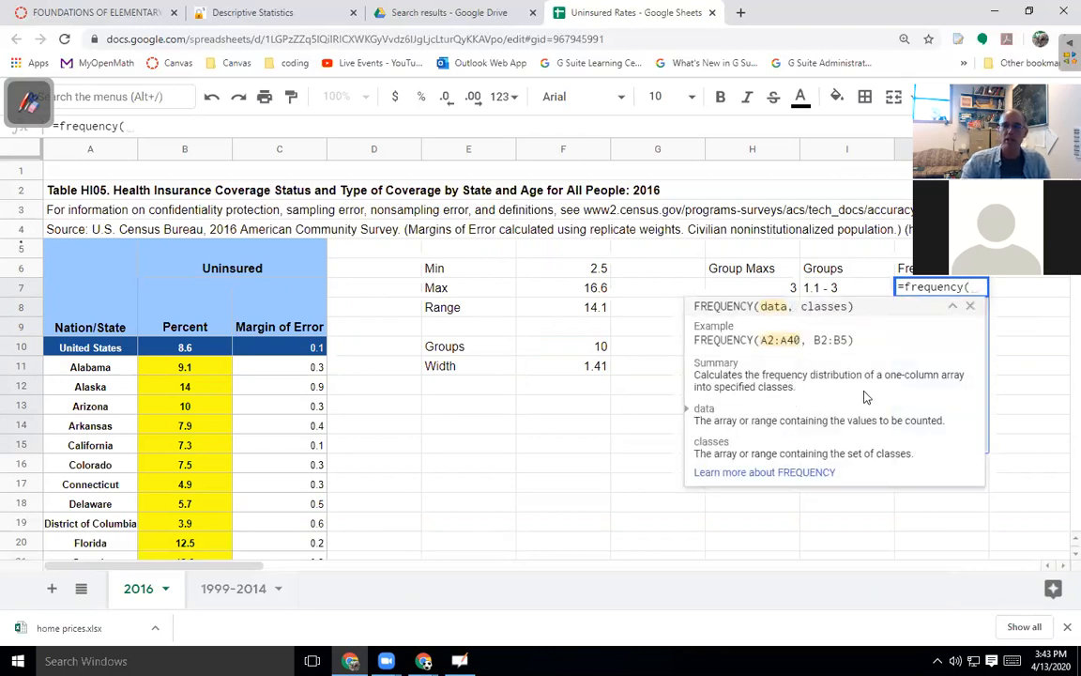
pyautogui.click(201, 368)
pyautogui.hotkey('ctrl', 'shift', 'Down')
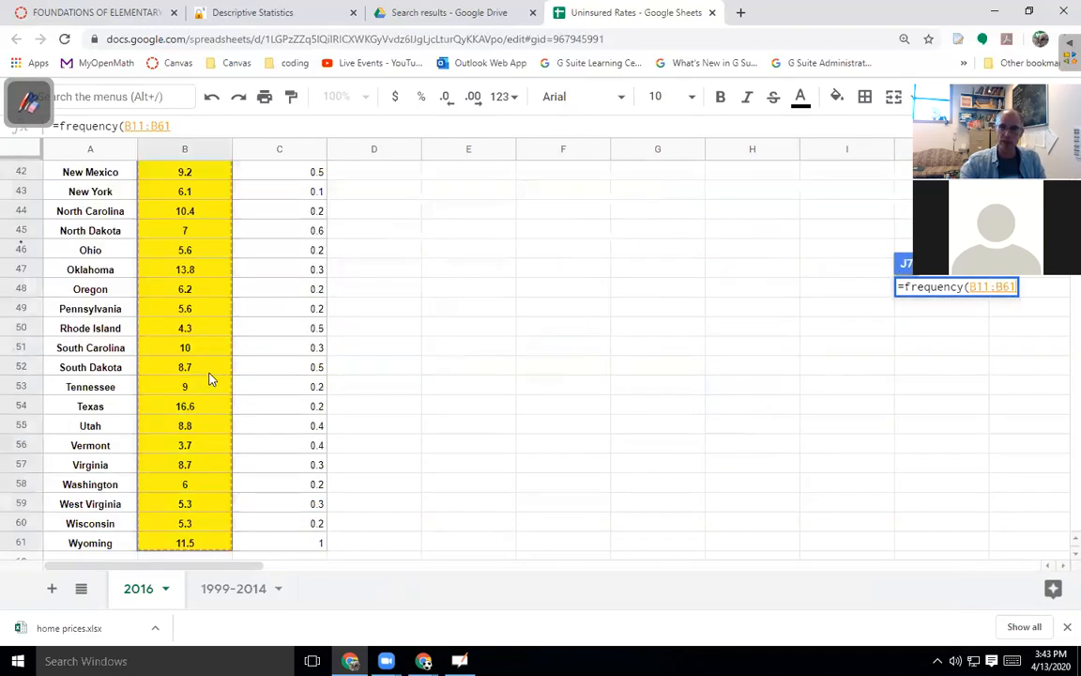
pyautogui.write(',')
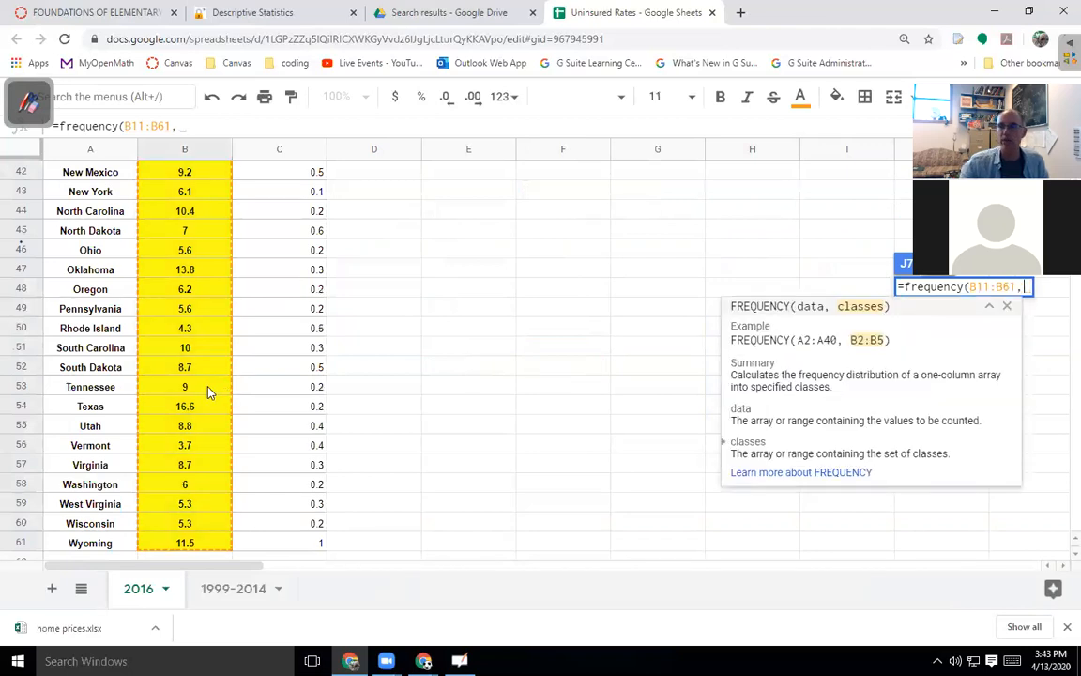
pyautogui.scroll(6, 545, 305)
pyautogui.scroll(3, 554, 310)
pyautogui.moveTo(749, 294); pyautogui.dragTo(751, 424)
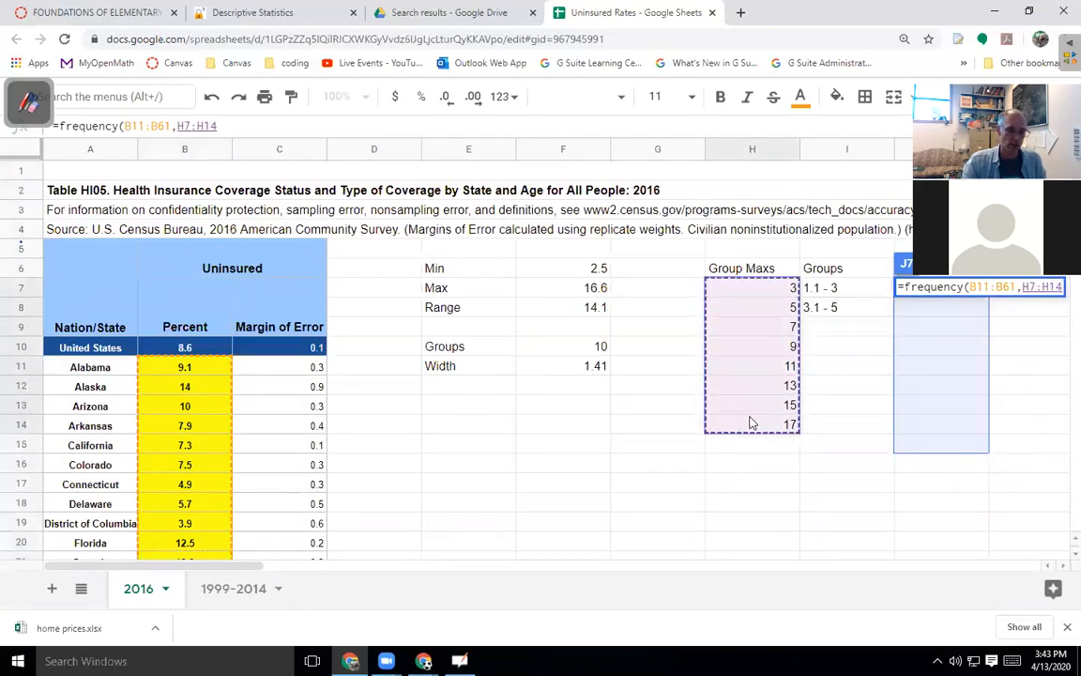
pyautogui.write(')')
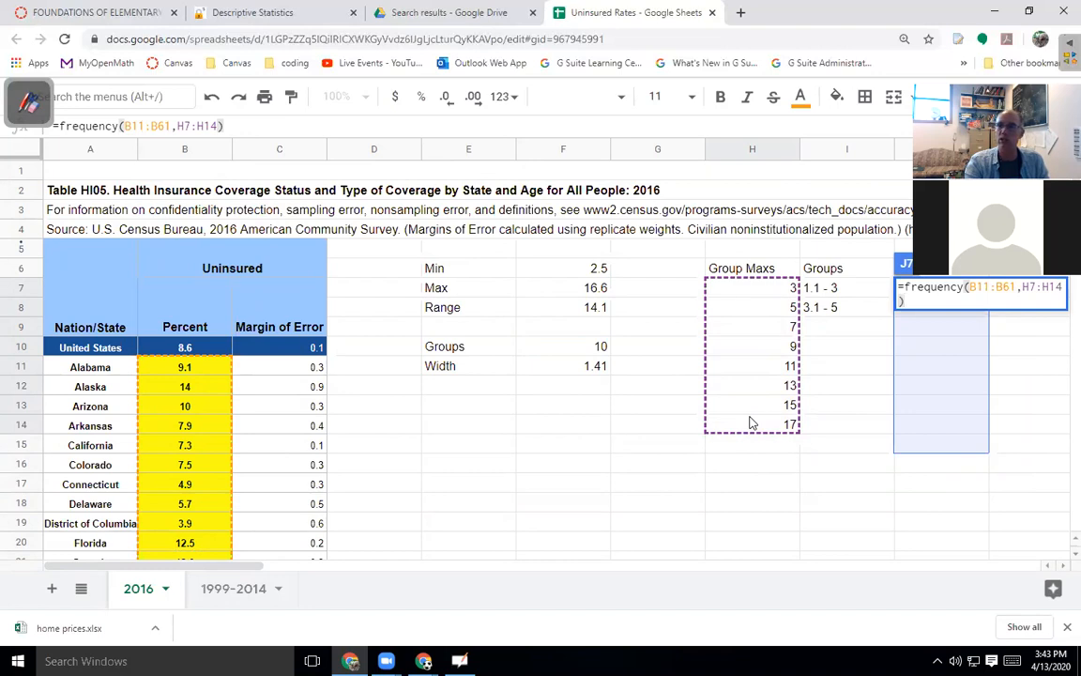
pyautogui.press('Return')
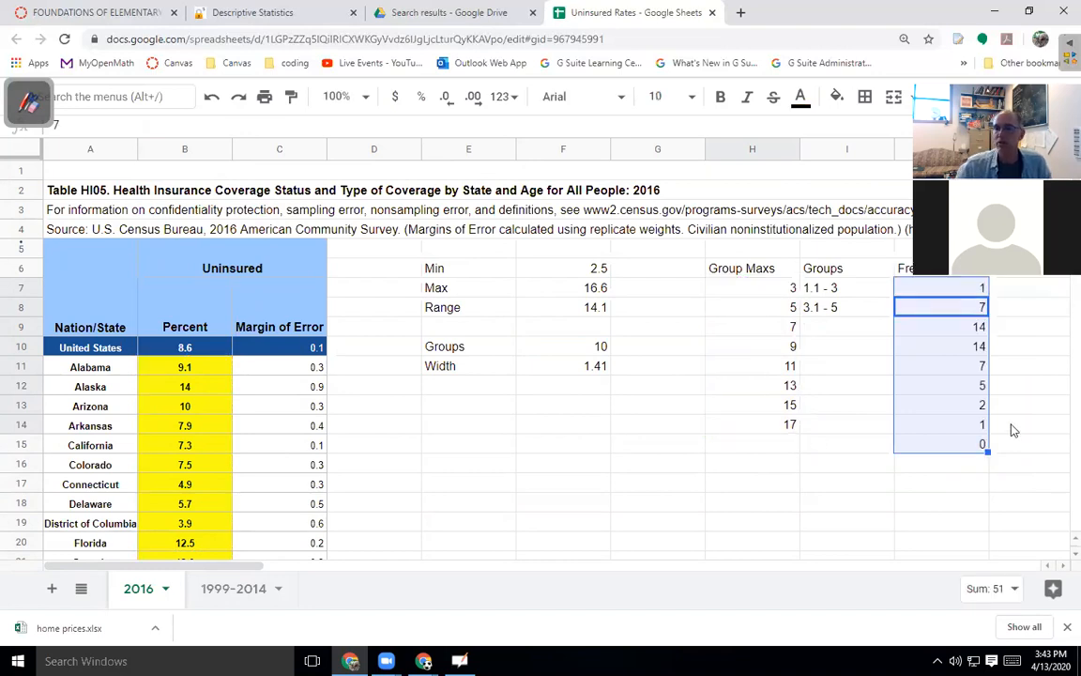
# Insert a column chart of Group Maxs H6:H14 and Frequencies J6:J14, using column H as labels.
pyautogui.moveTo(756, 272); pyautogui.dragTo(751, 421)
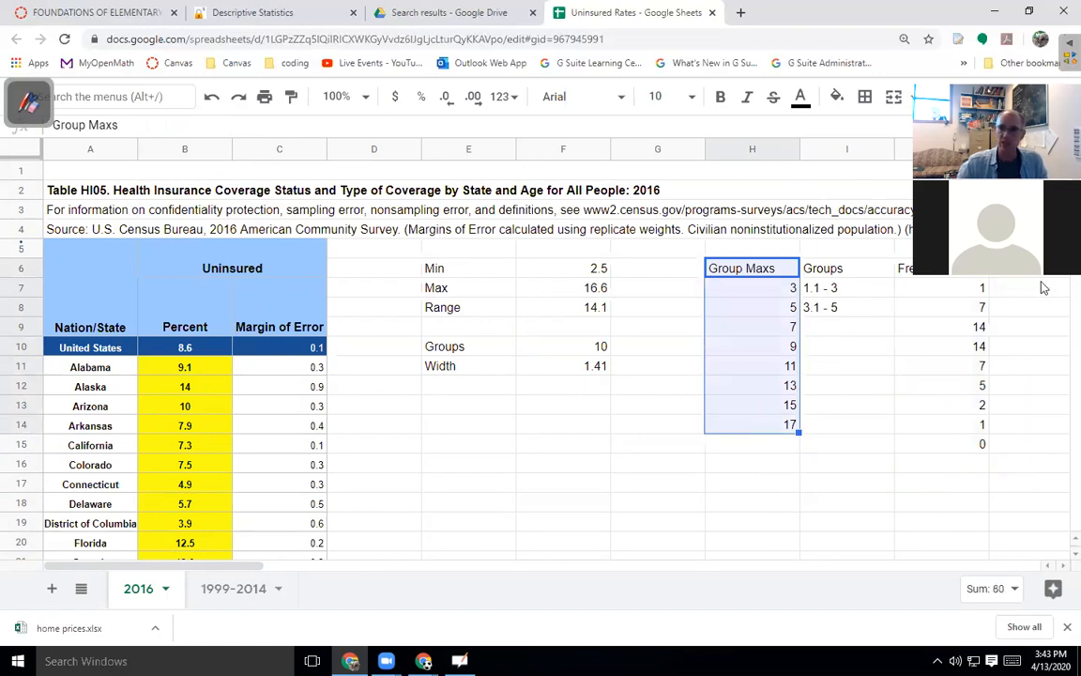
pyautogui.moveTo(957, 274); pyautogui.dragTo(995, 437)
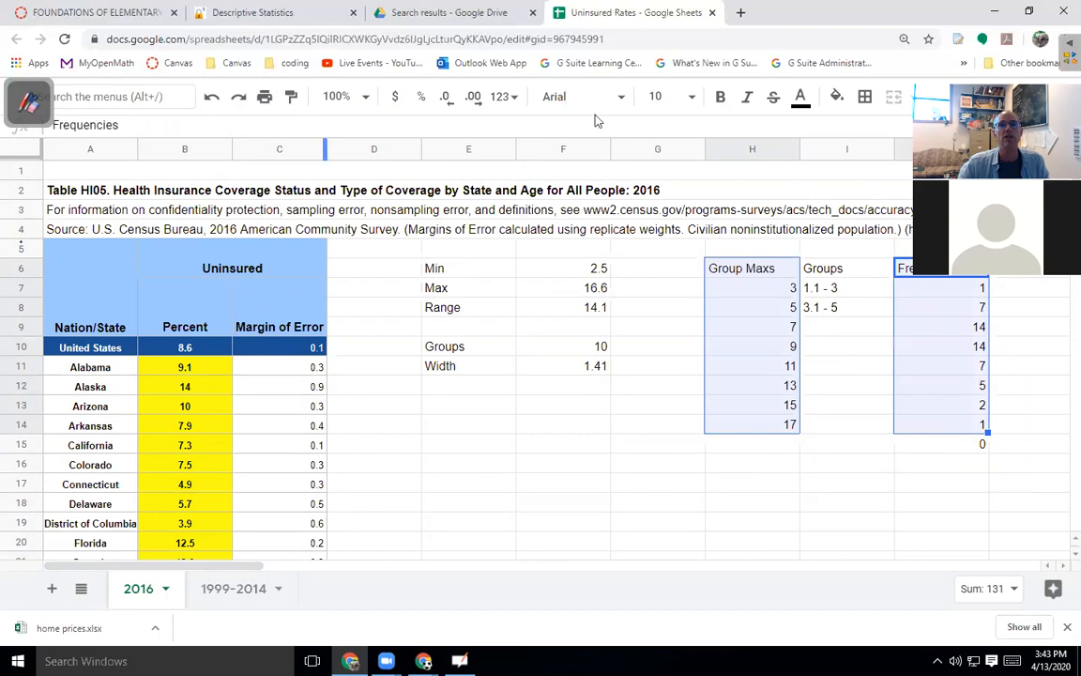
pyautogui.click(924, 97)
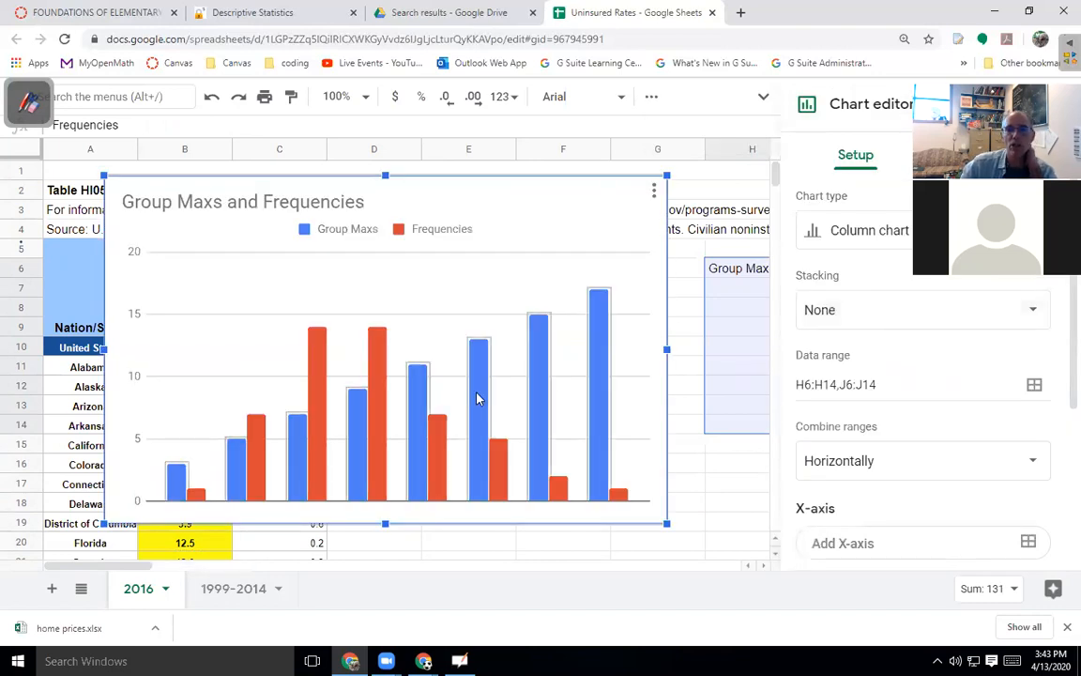
pyautogui.scroll(-3, 906, 349)
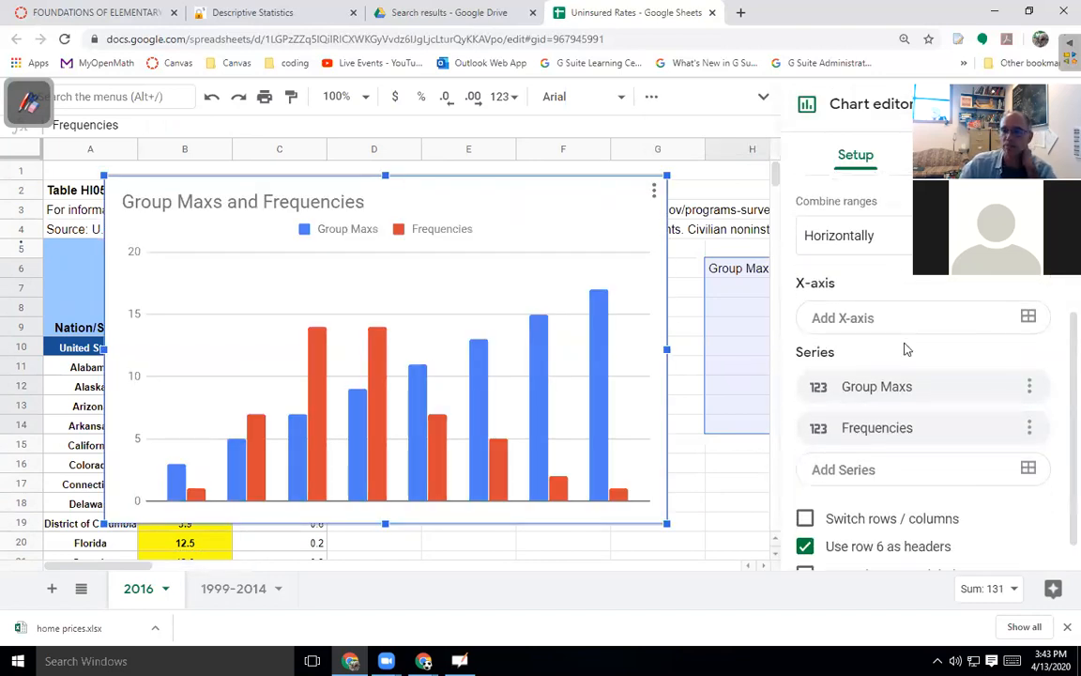
pyautogui.scroll(-1, 906, 349)
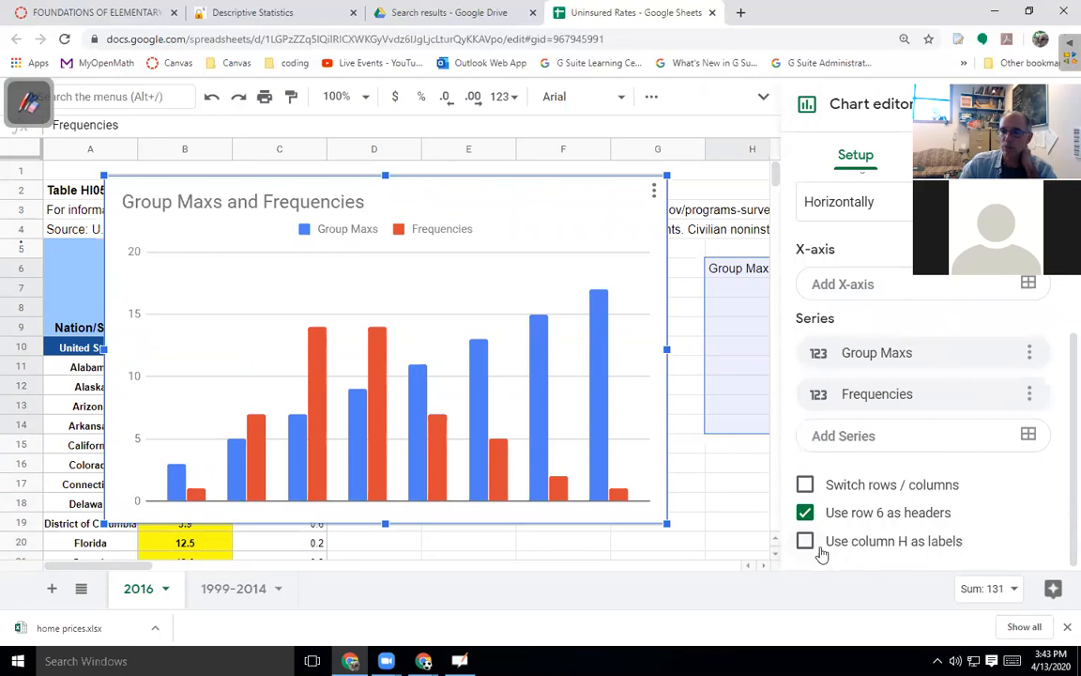
pyautogui.click(804, 543)
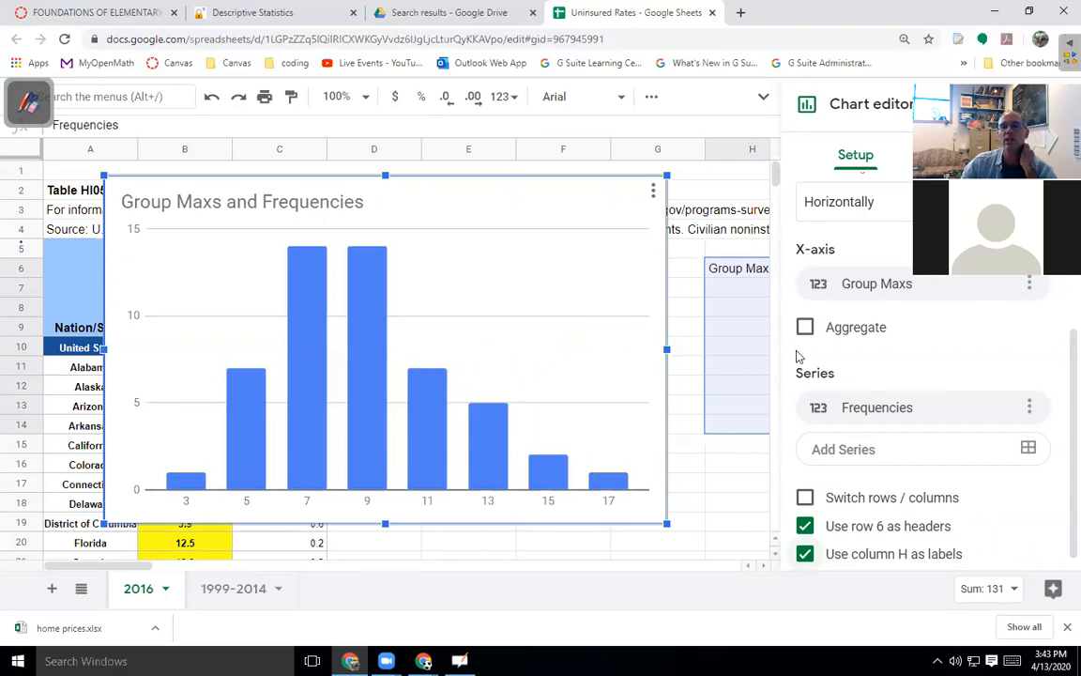
pyautogui.click(712, 447)
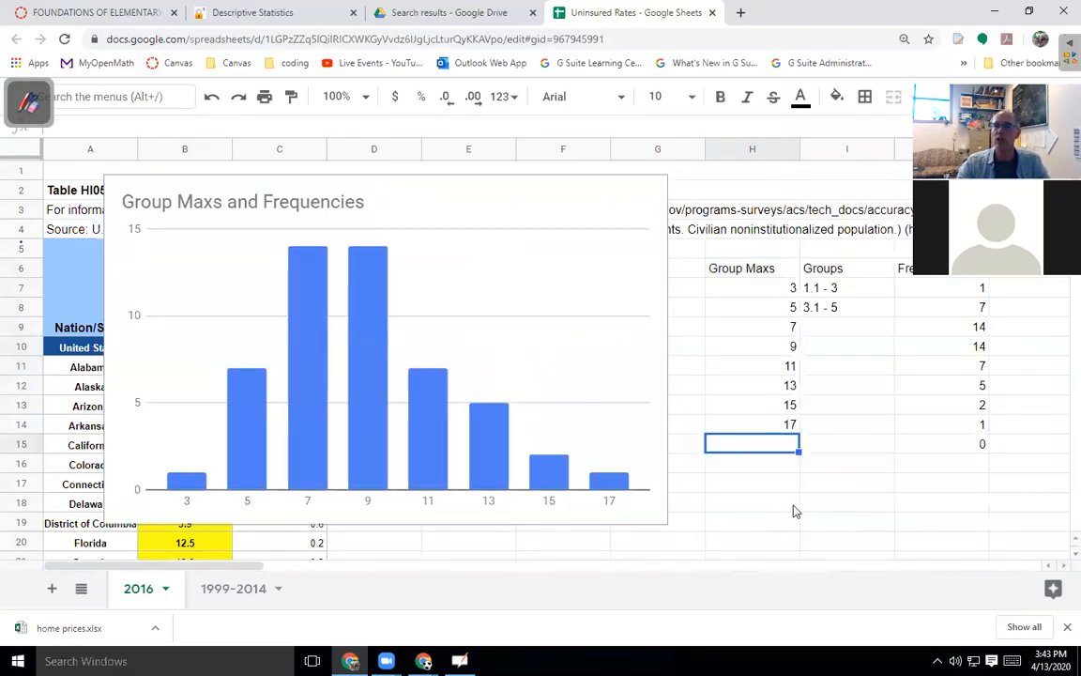
pyautogui.click(1053, 276)
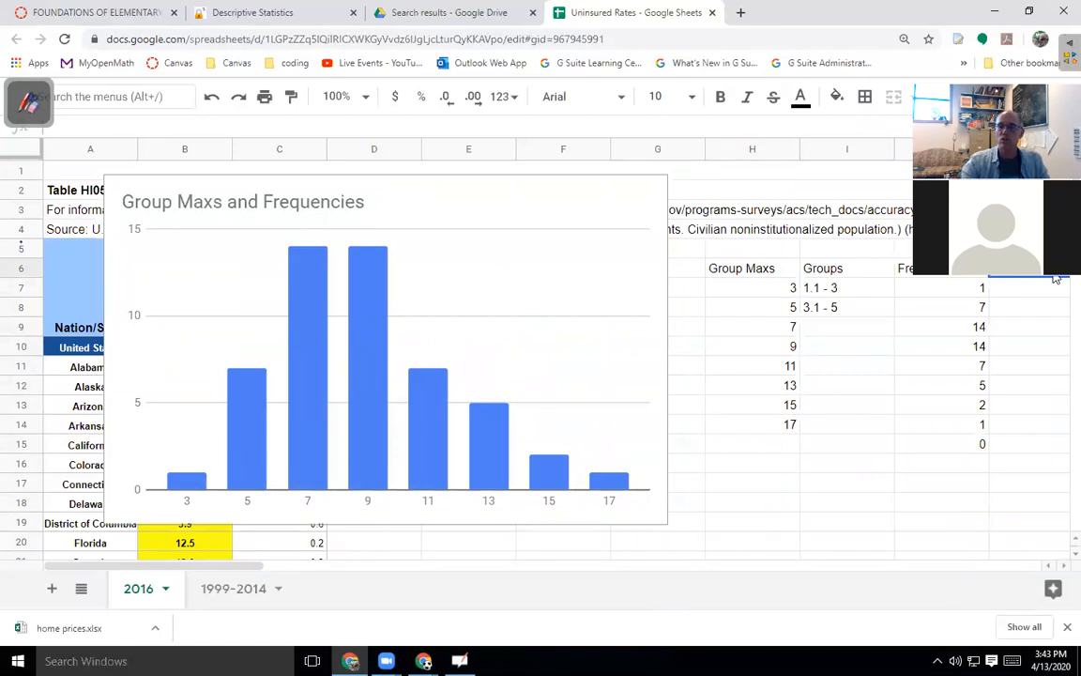
# Add a Group Maxs heading in H19 and move the chart lower down the sheet.
pyautogui.press('Down')
pyautogui.press('Down')
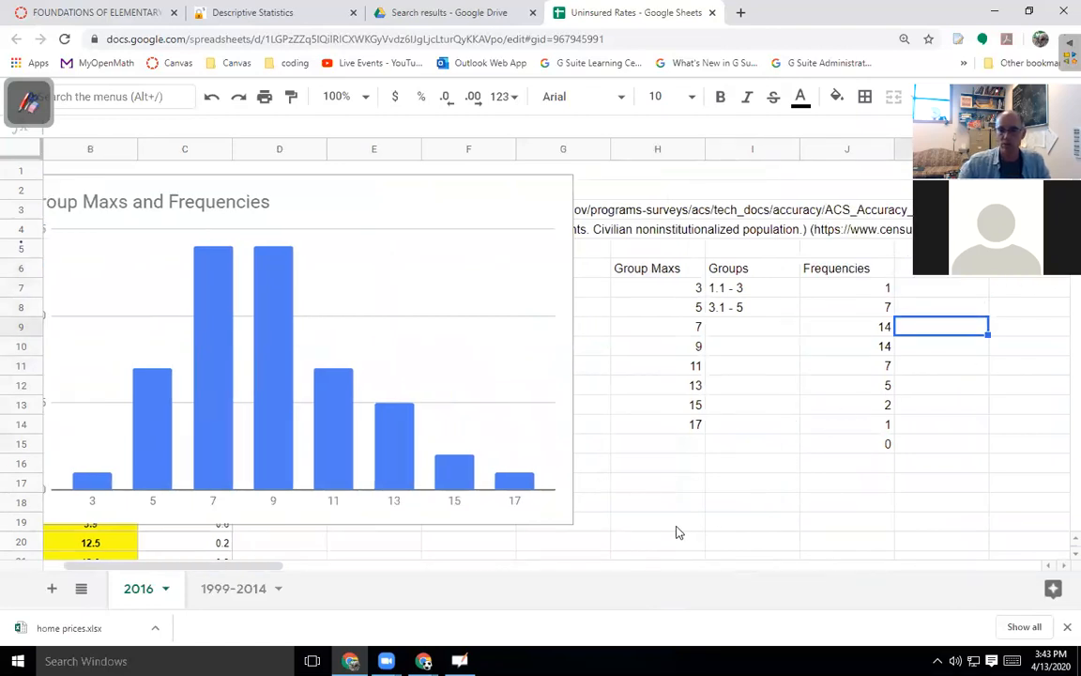
pyautogui.click(666, 524)
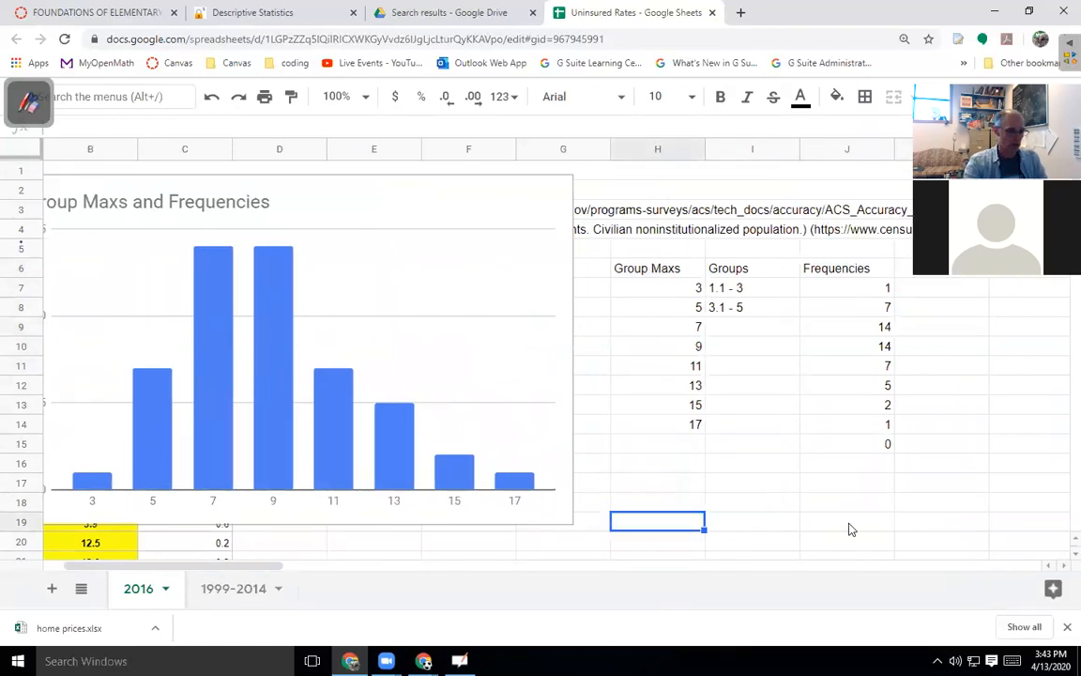
pyautogui.write('Group Maxs')
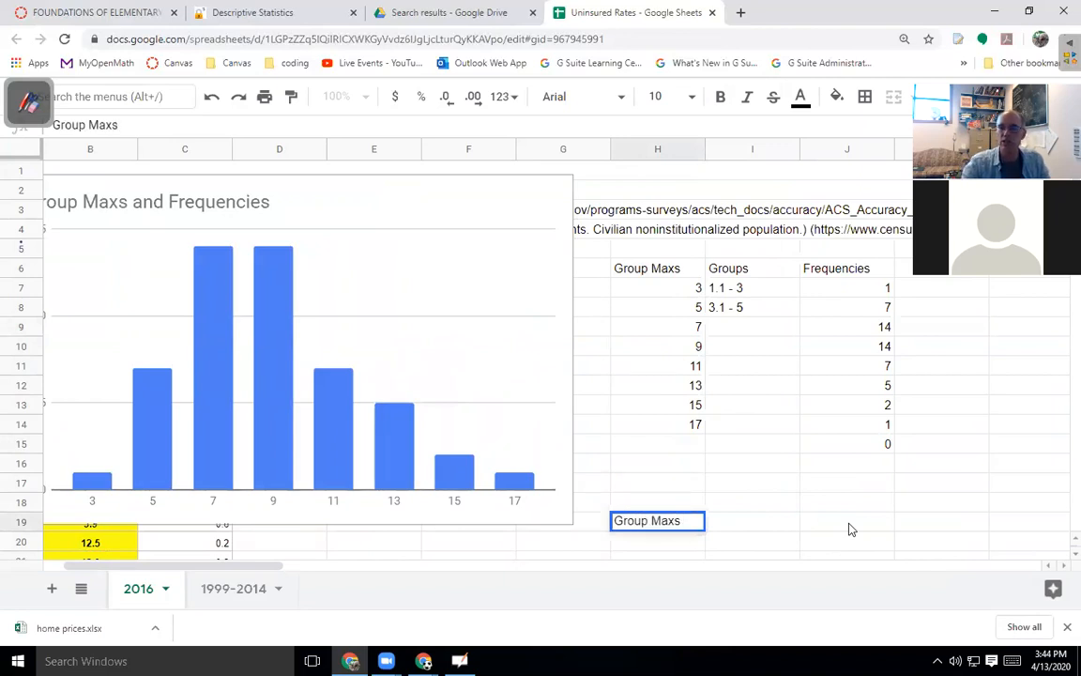
pyautogui.press('Return')
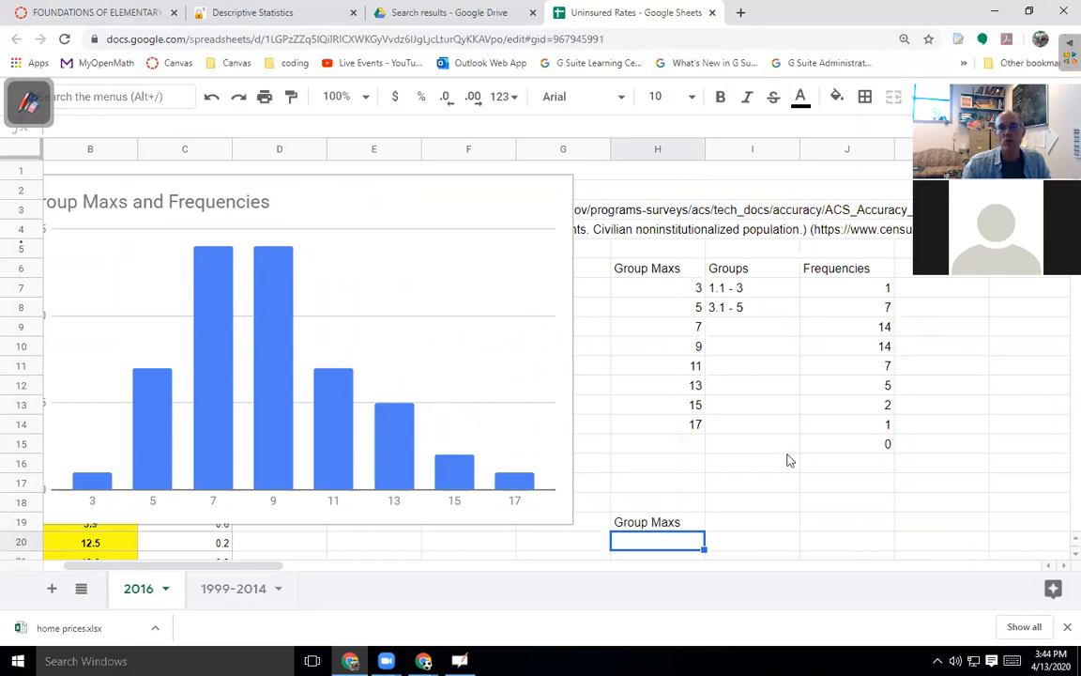
pyautogui.moveTo(418, 191); pyautogui.dragTo(503, 375)
pyautogui.scroll(3, 581, 198)
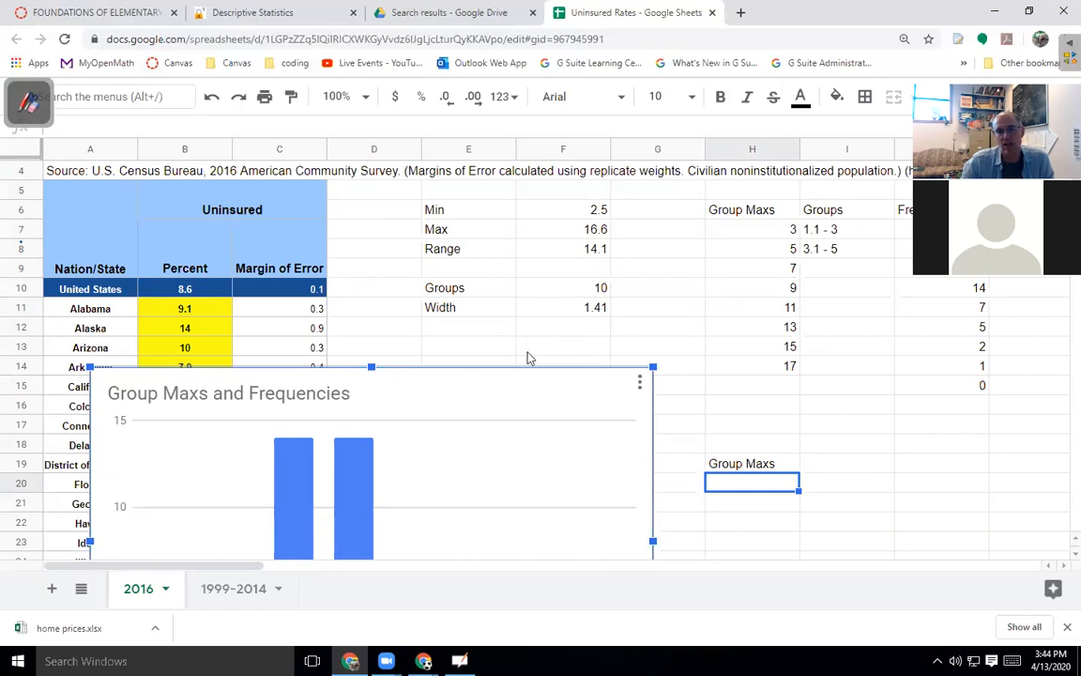
pyautogui.scroll(-5, 527, 355)
pyautogui.moveTo(184, 480)
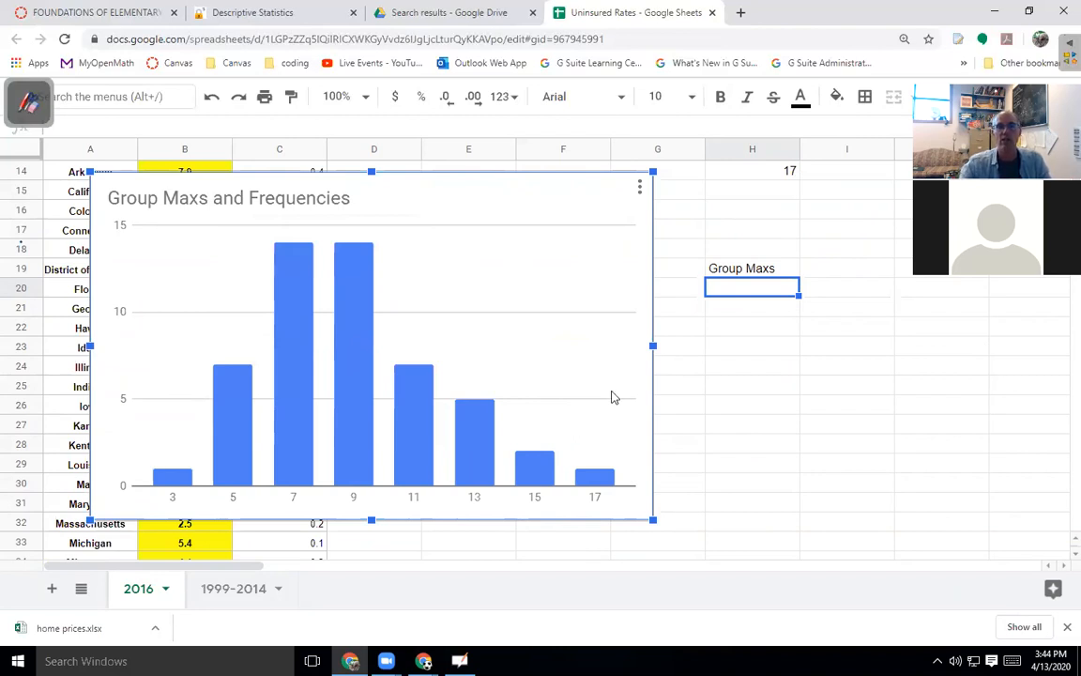
# Fill H20:H34 with whole numbers 3 through 17 by extending the 3, 4, 5, 6 series.
pyautogui.click(757, 290)
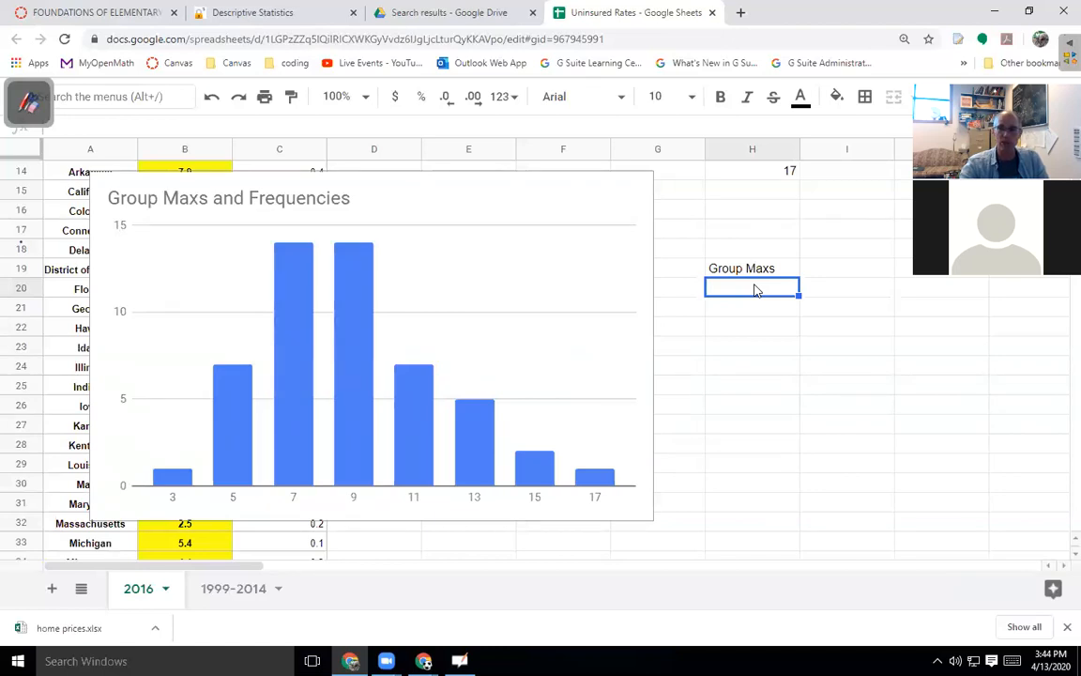
pyautogui.write('3')
pyautogui.press('Return')
pyautogui.write('4')
pyautogui.press('Return')
pyautogui.write('5')
pyautogui.press('Return')
pyautogui.write('6')
pyautogui.press('Return')
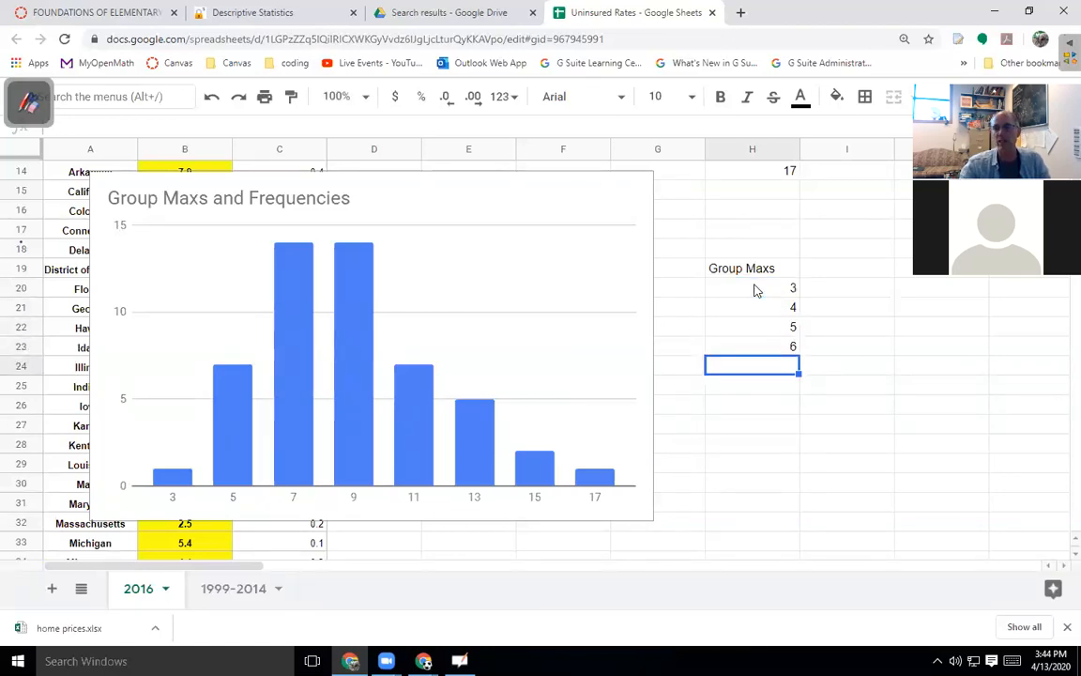
pyautogui.click(779, 296)
pyautogui.moveTo(782, 308); pyautogui.dragTo(847, 563)
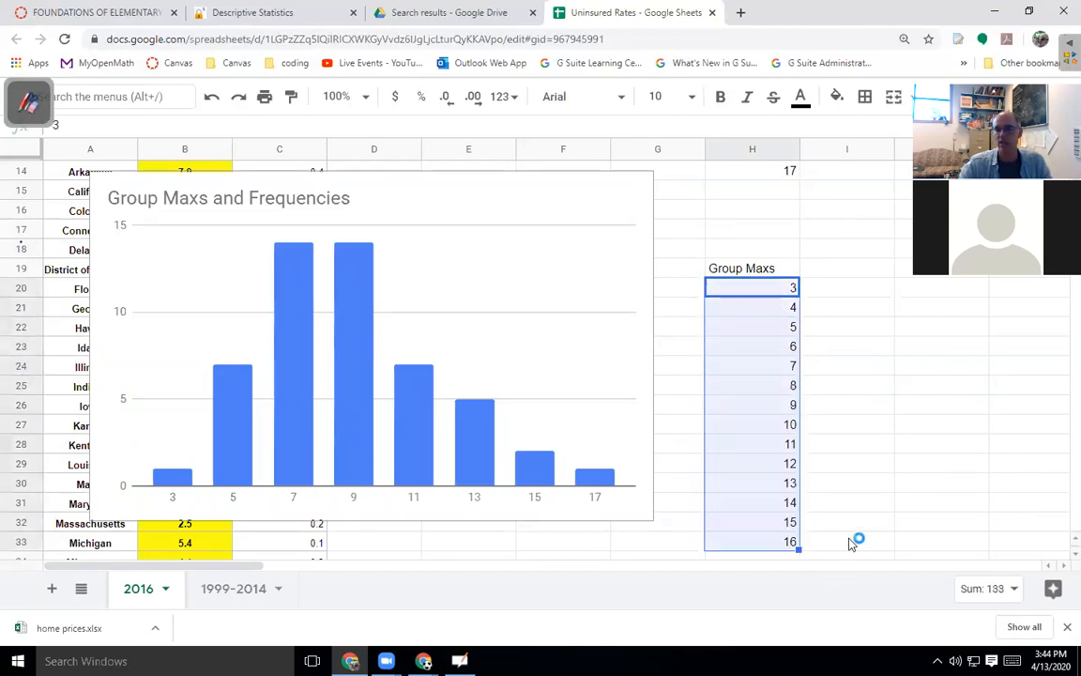
pyautogui.scroll(-1, 803, 485)
pyautogui.moveTo(796, 488); pyautogui.dragTo(796, 504)
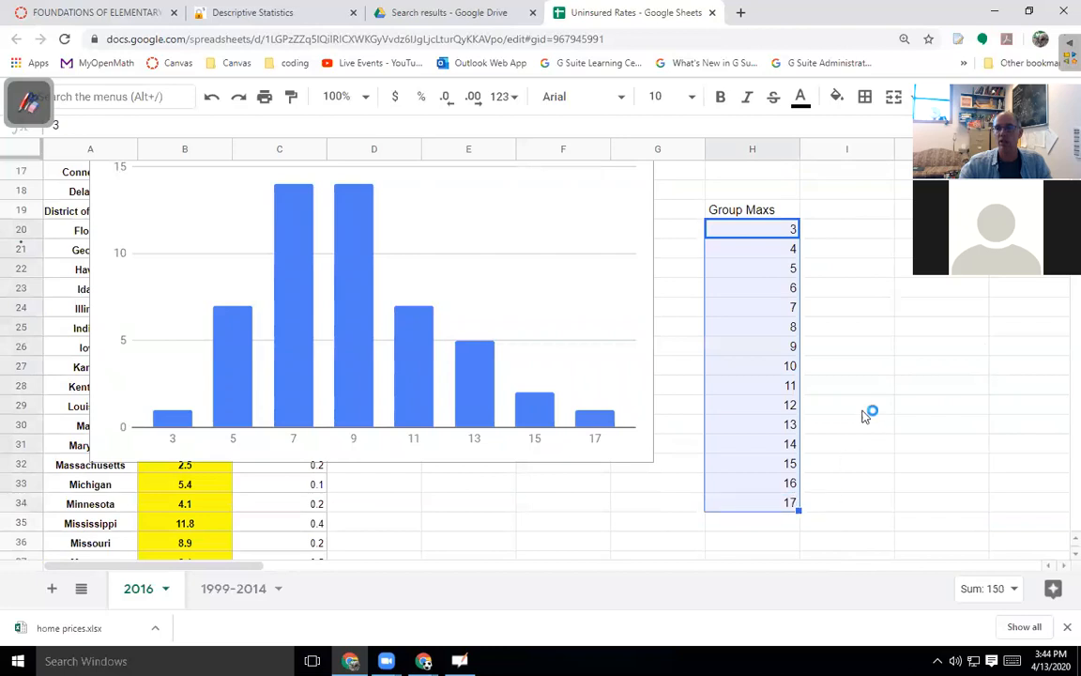
pyautogui.scroll(2, 869, 415)
pyautogui.click(925, 349)
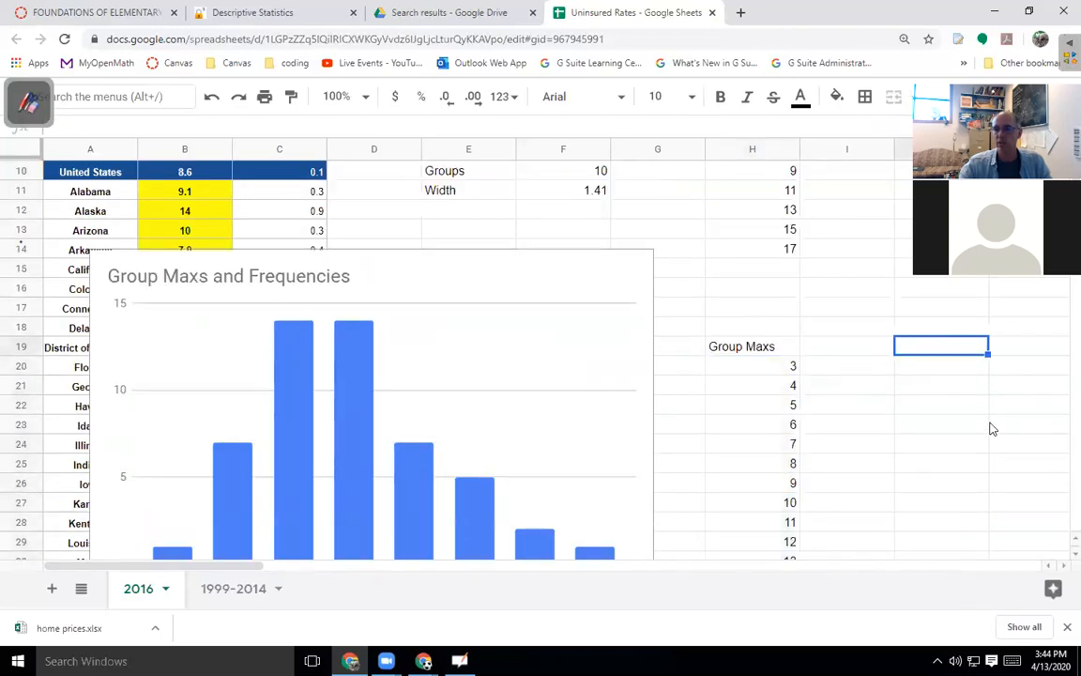
# Add a Freq header in J19 and fill J20:J35 with =frequency(B11:B61,H20:H34).
pyautogui.write('Freq')
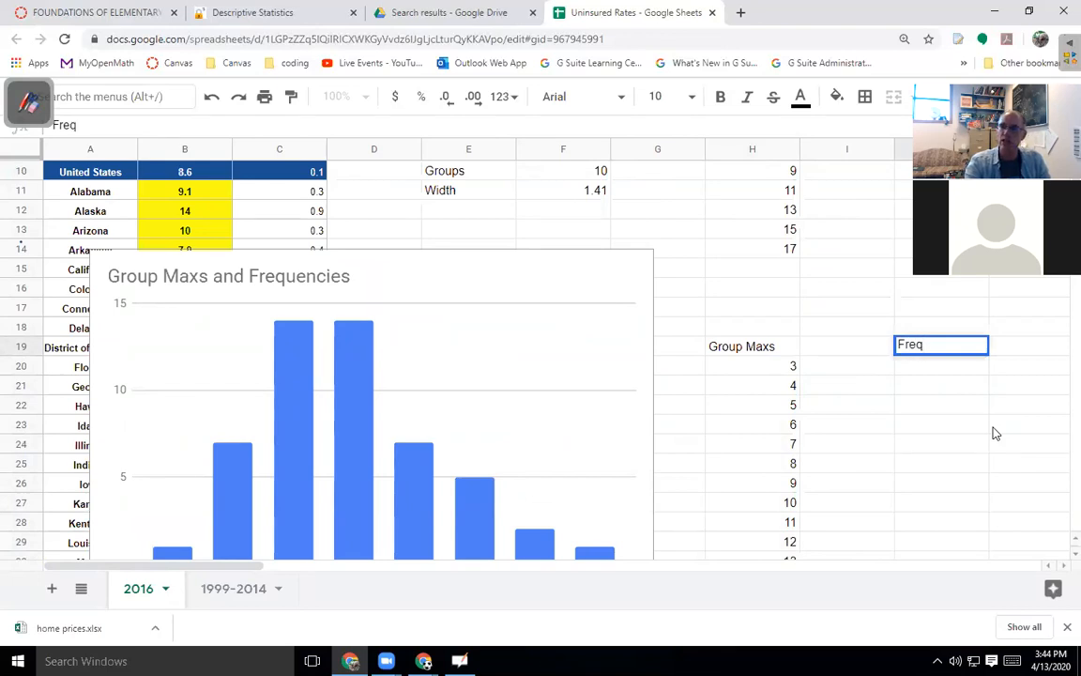
pyautogui.press('Return')
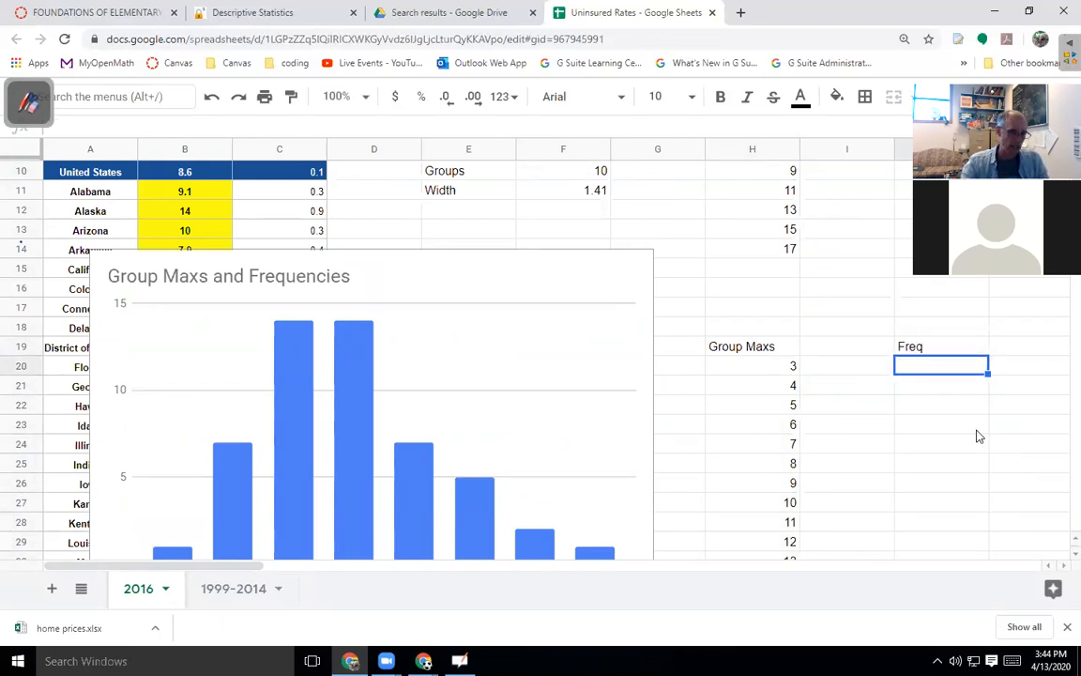
pyautogui.hotkey('shift', 'Down')
pyautogui.hotkey('shift', 'Down')
pyautogui.hotkey('shift', 'Down')
pyautogui.hotkey('shift', 'Down')
pyautogui.hotkey('shift', 'Down')
pyautogui.hotkey('shift', 'Down')
pyautogui.hotkey('shift', 'Down')
pyautogui.hotkey('shift', 'Down')
pyautogui.hotkey('shift', 'Down')
pyautogui.hotkey('shift', 'Down')
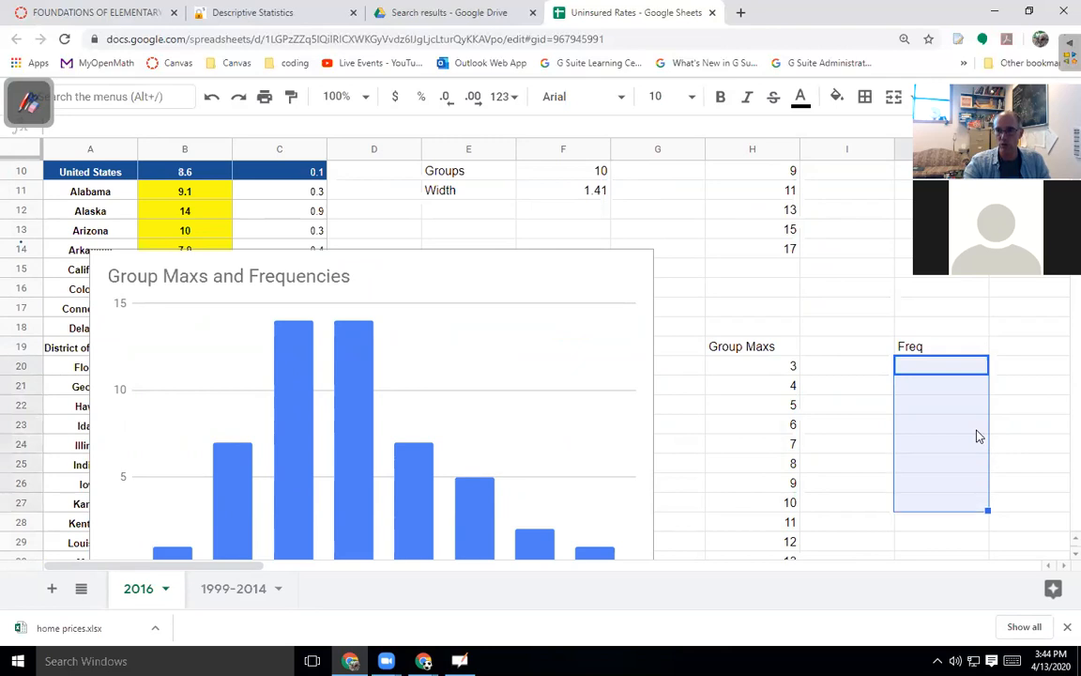
pyautogui.hotkey('shift', 'Down')
pyautogui.hotkey('shift', 'Down')
pyautogui.hotkey('shift', 'Down')
pyautogui.hotkey('shift', 'Down')
pyautogui.hotkey('shift', 'Down')
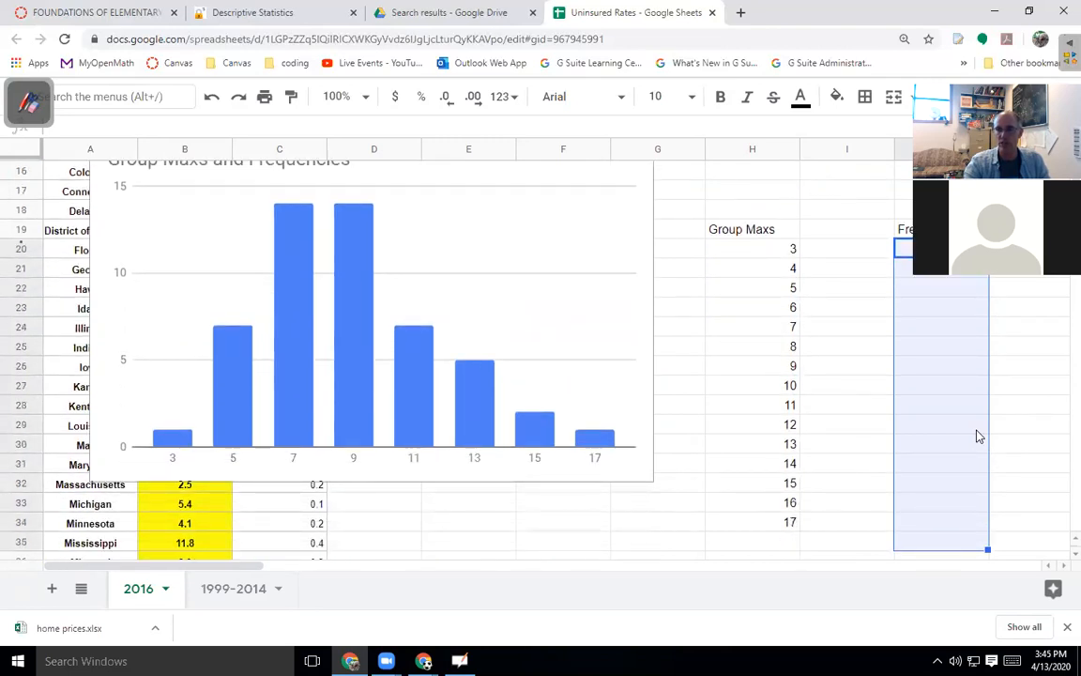
pyautogui.write('=')
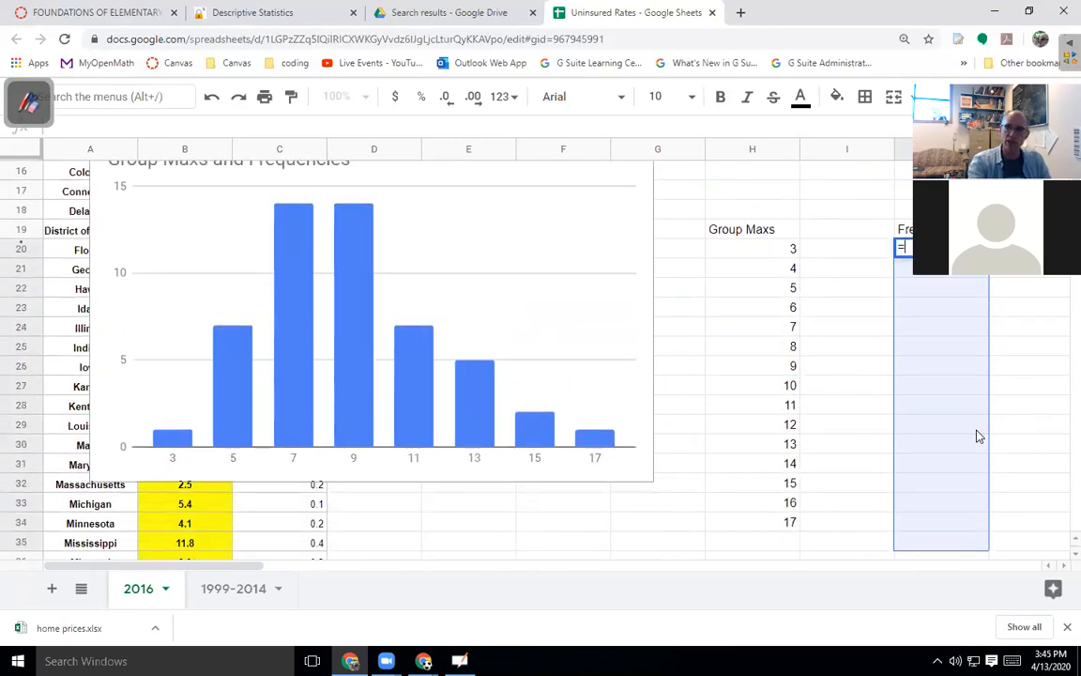
pyautogui.write('fre')
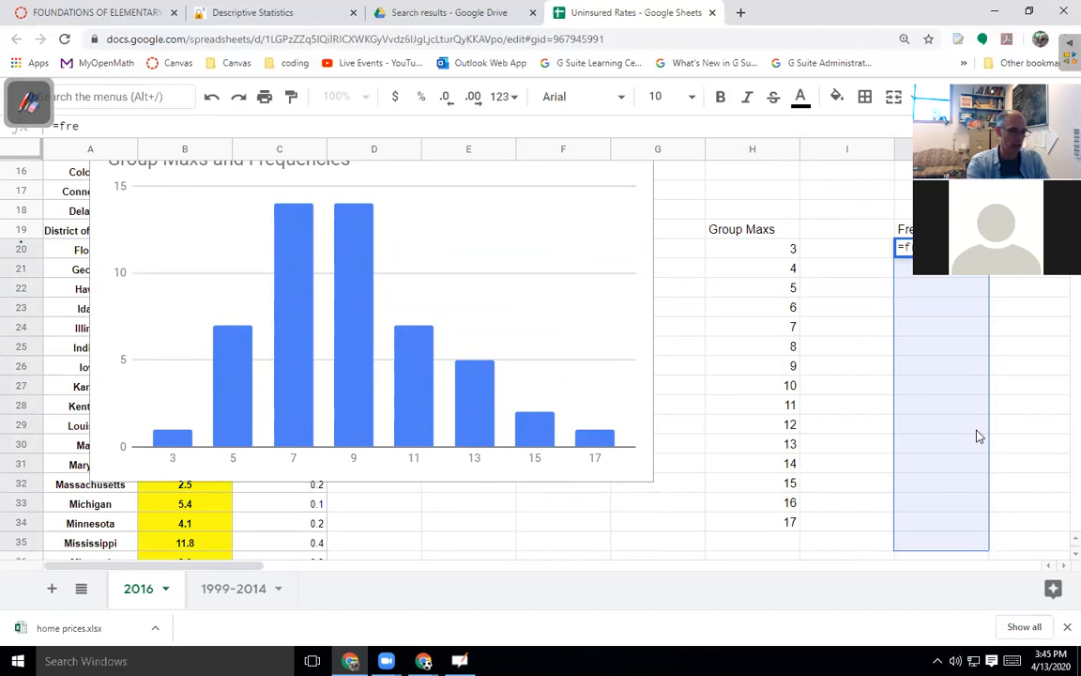
pyautogui.write('quency(')
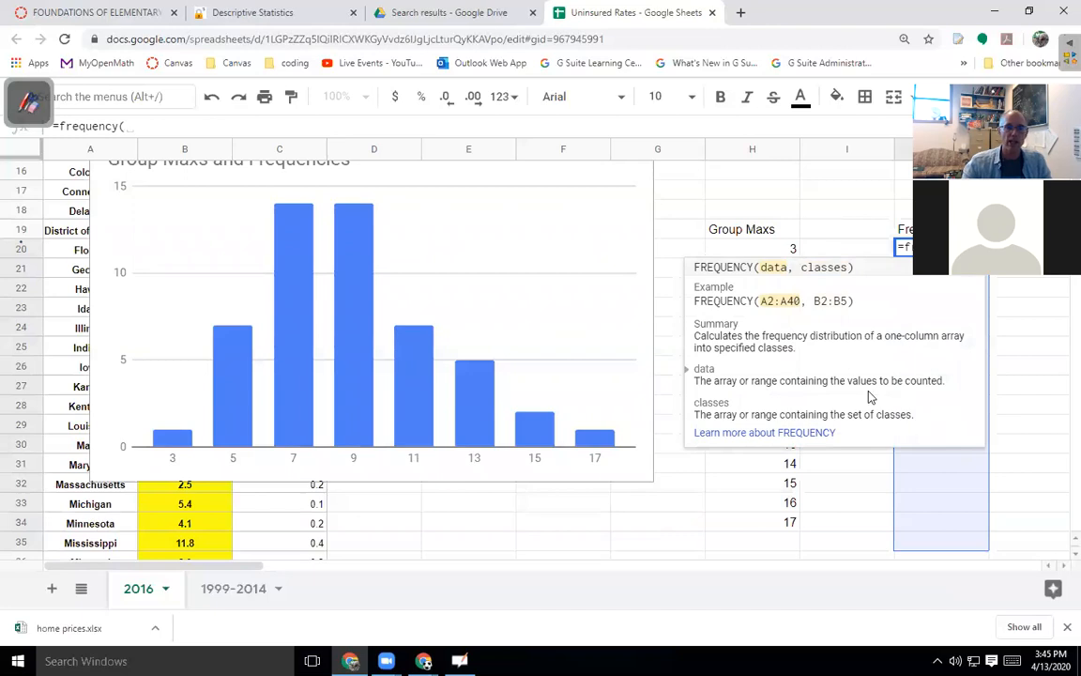
pyautogui.scroll(5, 132, 338)
pyautogui.click(198, 350)
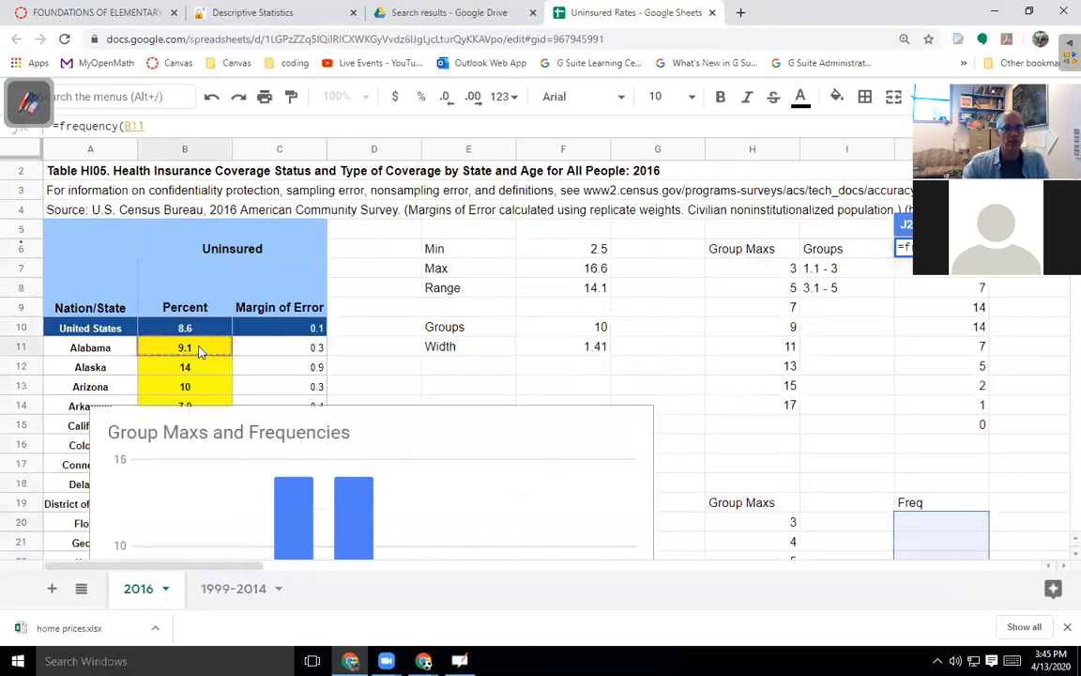
pyautogui.hotkey('ctrl', 'shift', 'Down')
pyautogui.scroll(7, 474, 357)
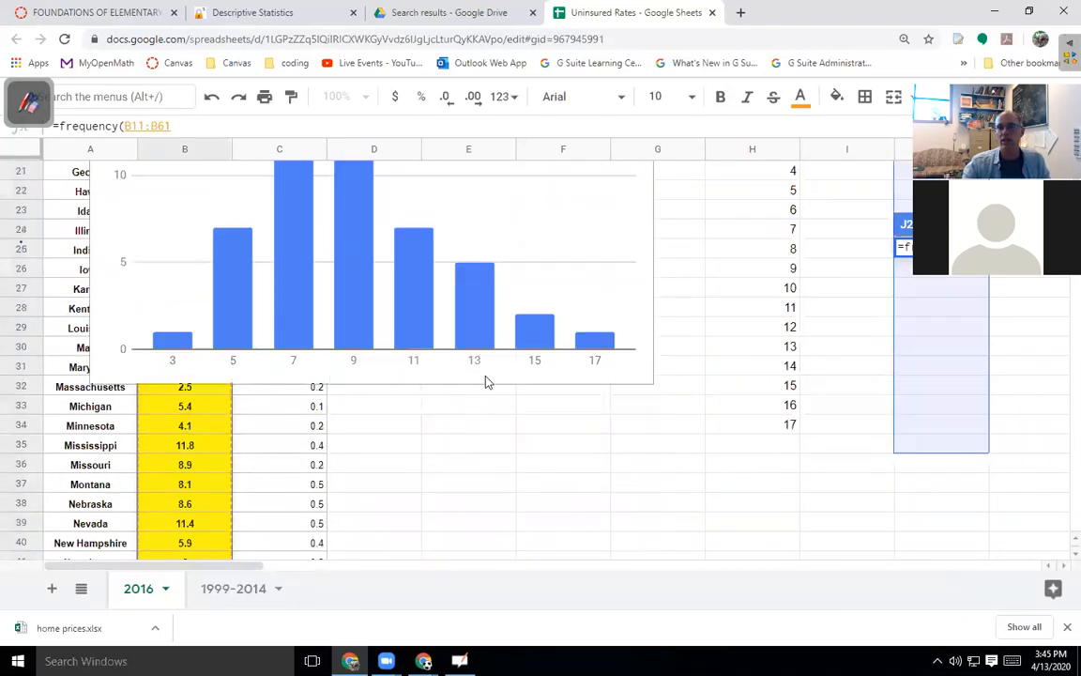
pyautogui.write(',')
pyautogui.scroll(6, 538, 388)
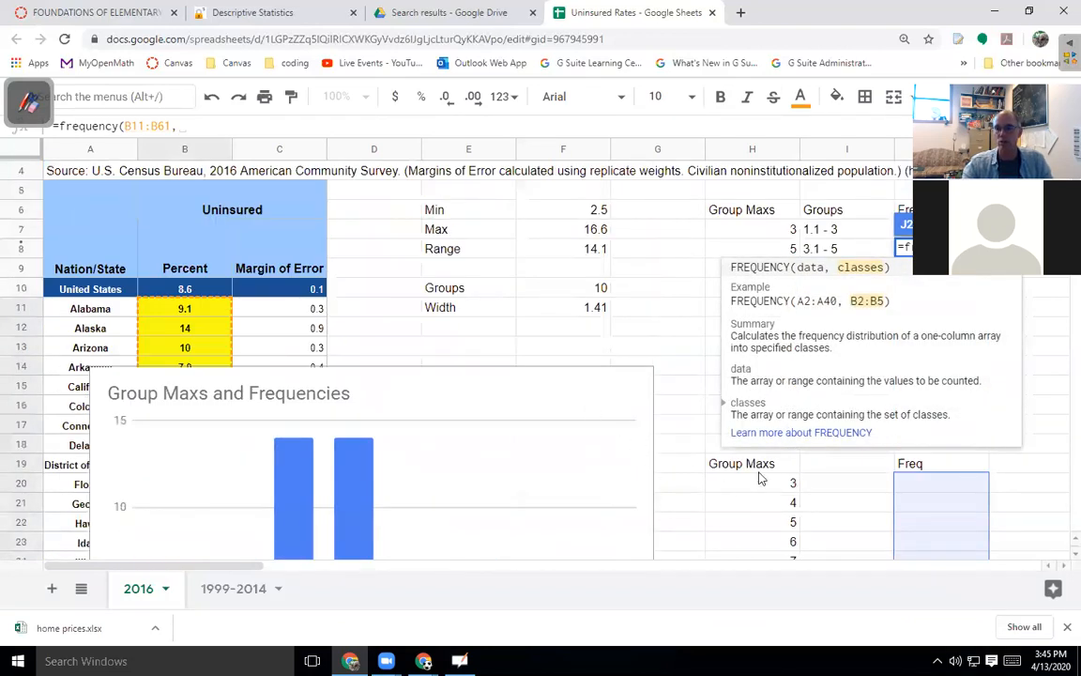
pyautogui.click(759, 481)
pyautogui.moveTo(772, 531)
pyautogui.mouseDown()
pyautogui.moveTo(775, 594)
pyautogui.moveTo(776, 527)
pyautogui.mouseUp()
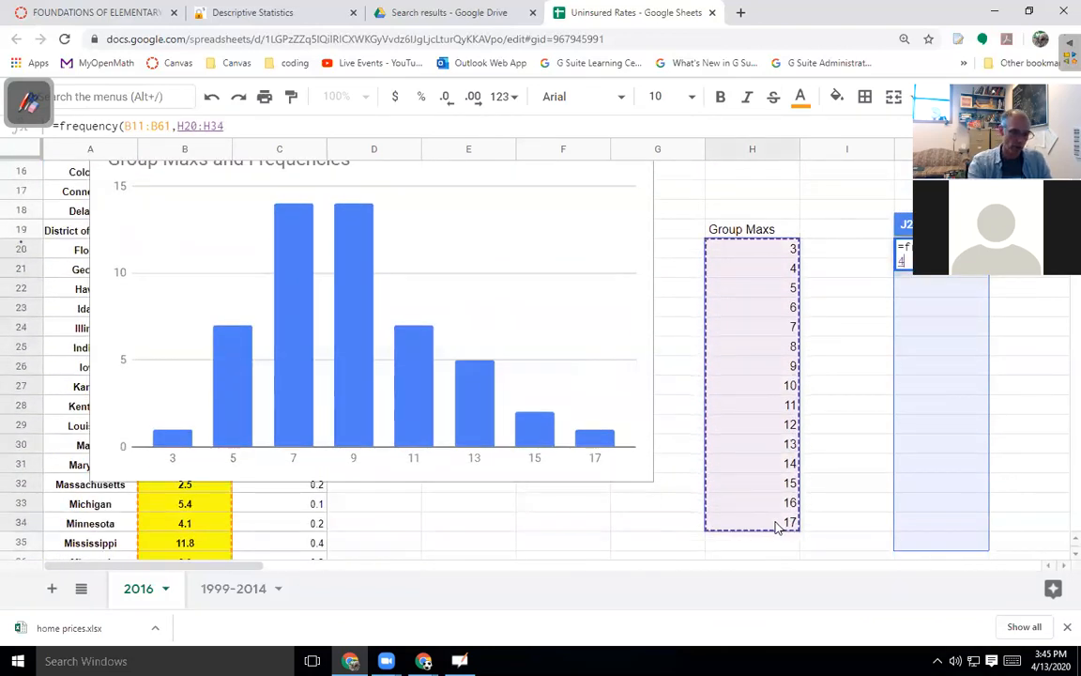
pyautogui.write(')')
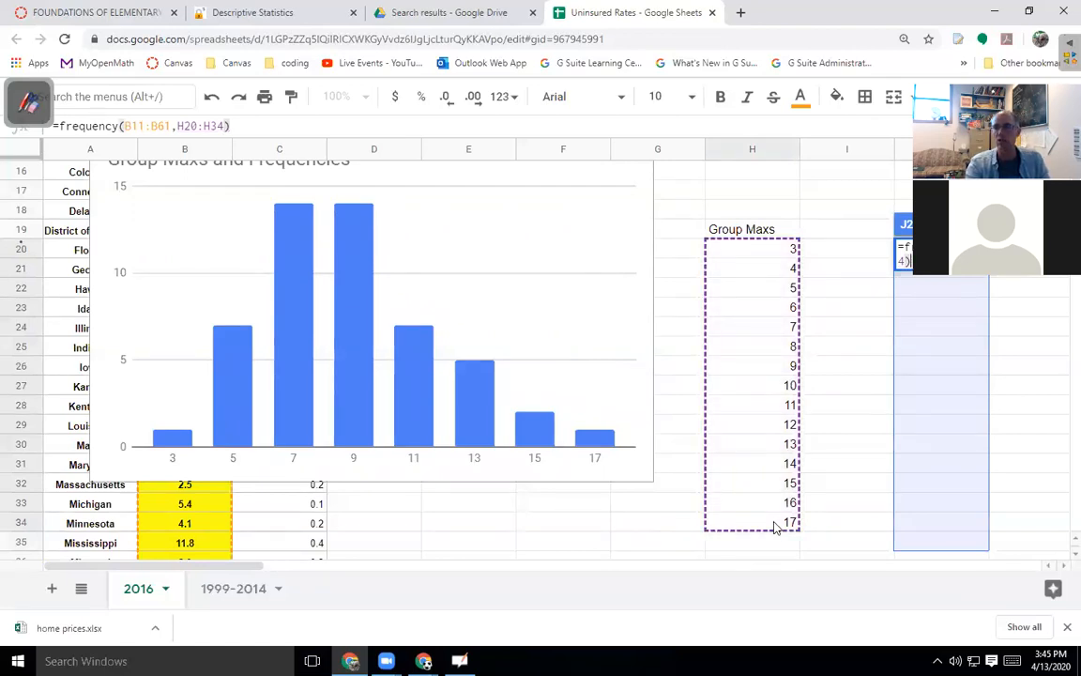
pyautogui.press('Return')
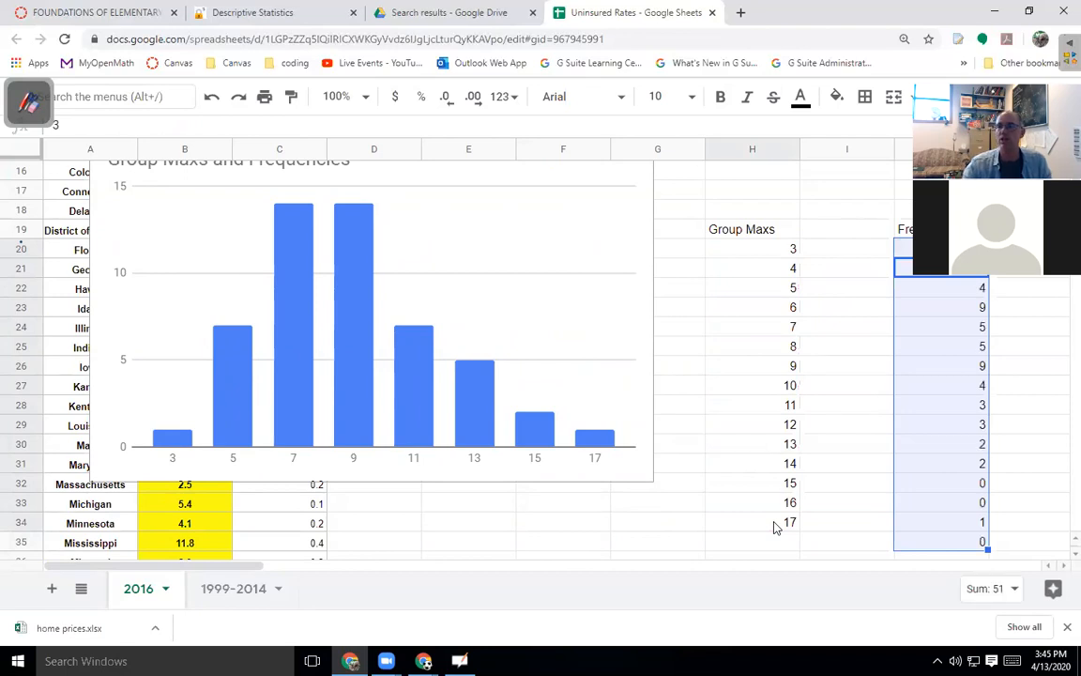
pyautogui.moveTo(765, 240); pyautogui.dragTo(762, 524)
# Insert a chart of H19:H34 and J19:J35 using column H as labels.
pyautogui.moveTo(906, 229); pyautogui.dragTo(968, 524)
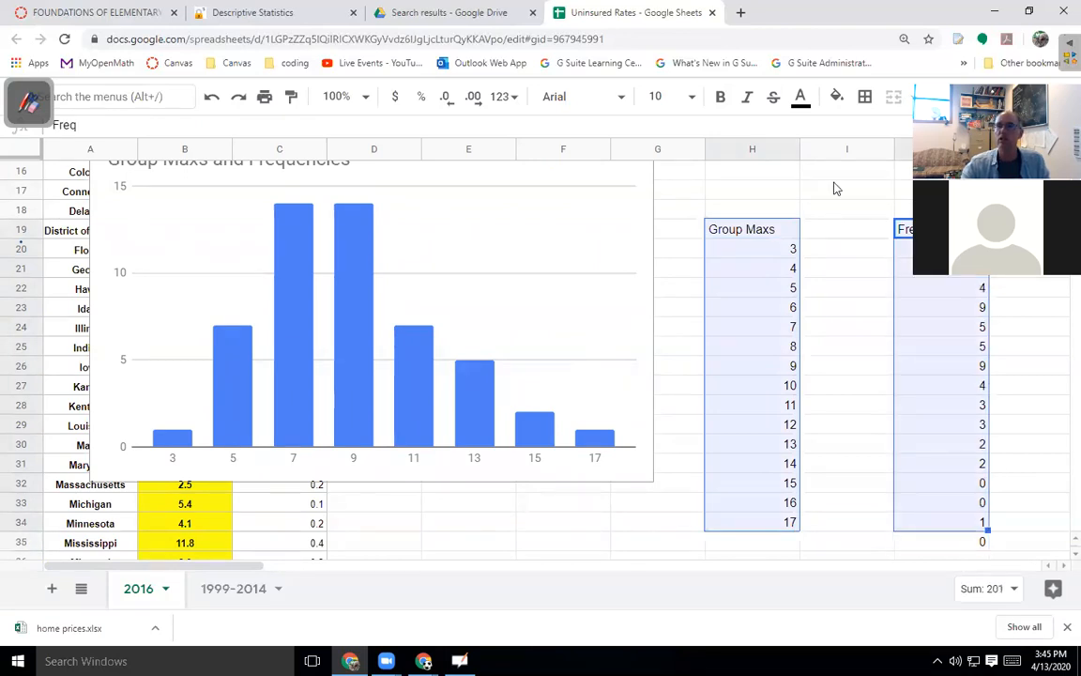
pyautogui.click(924, 96)
pyautogui.click(873, 133)
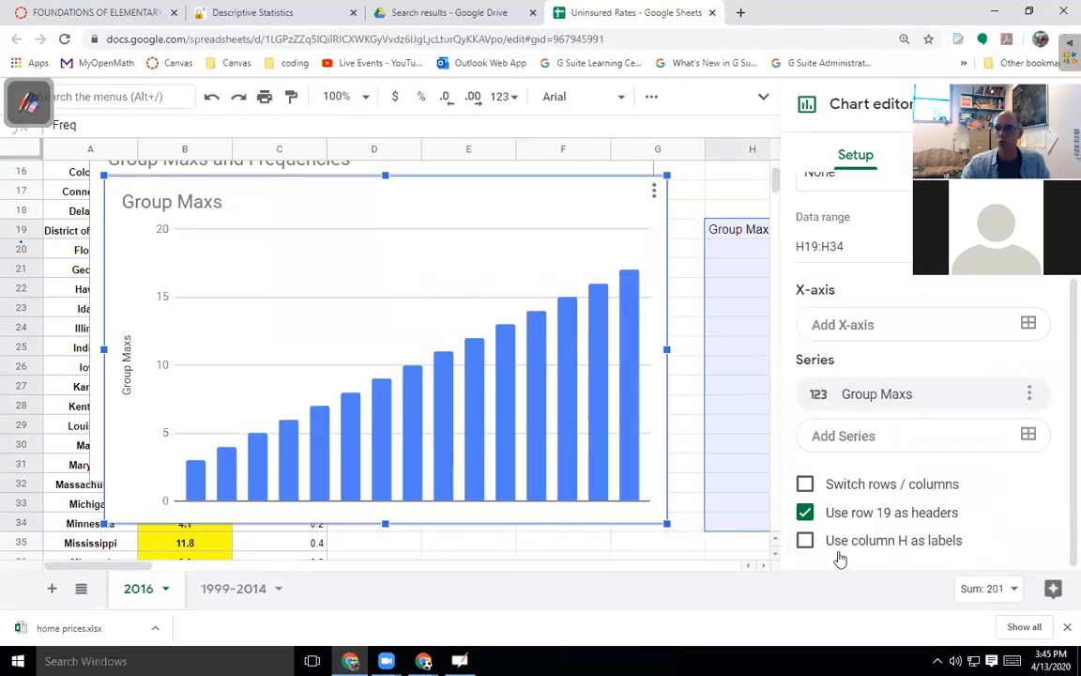
pyautogui.click(805, 541)
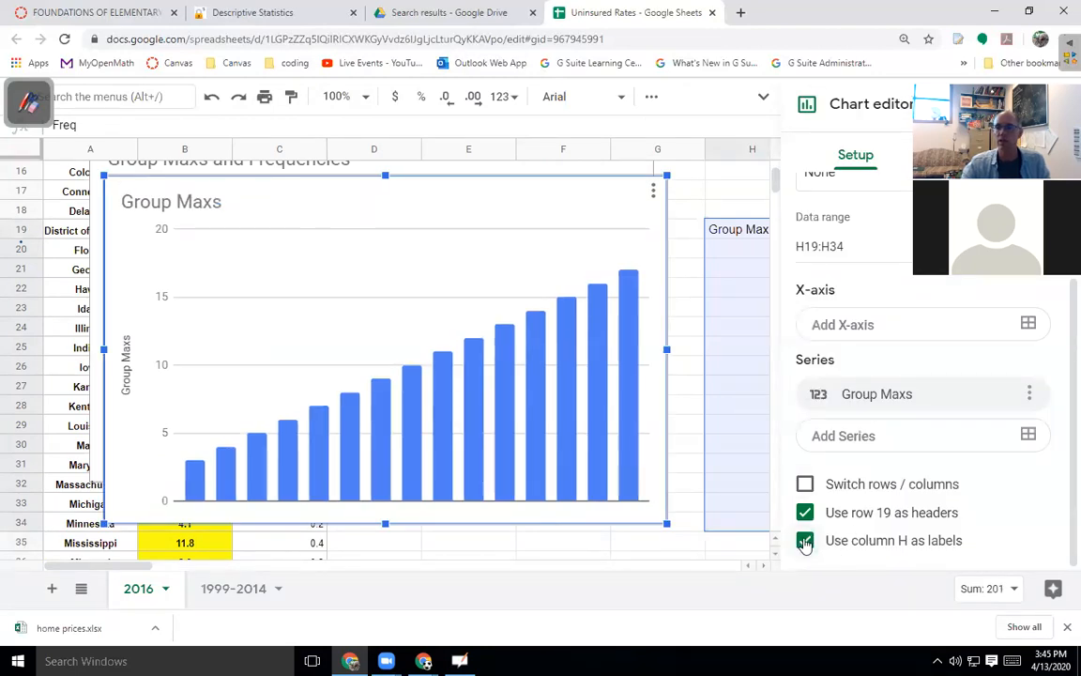
pyautogui.scroll(3, 882, 504)
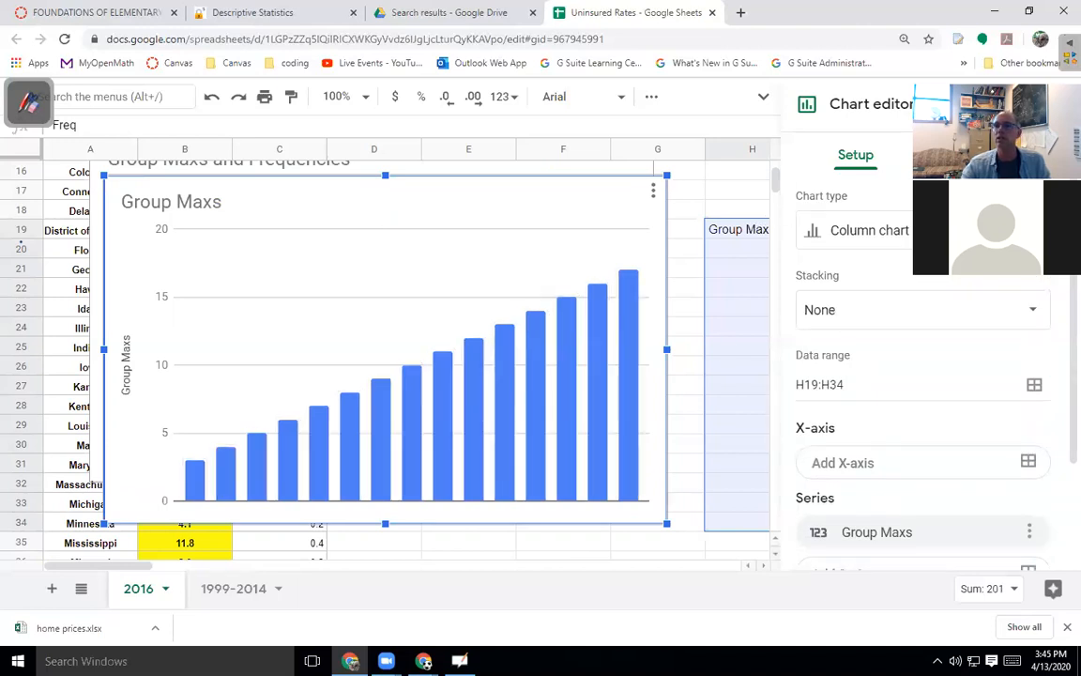
pyautogui.click(1064, 104)
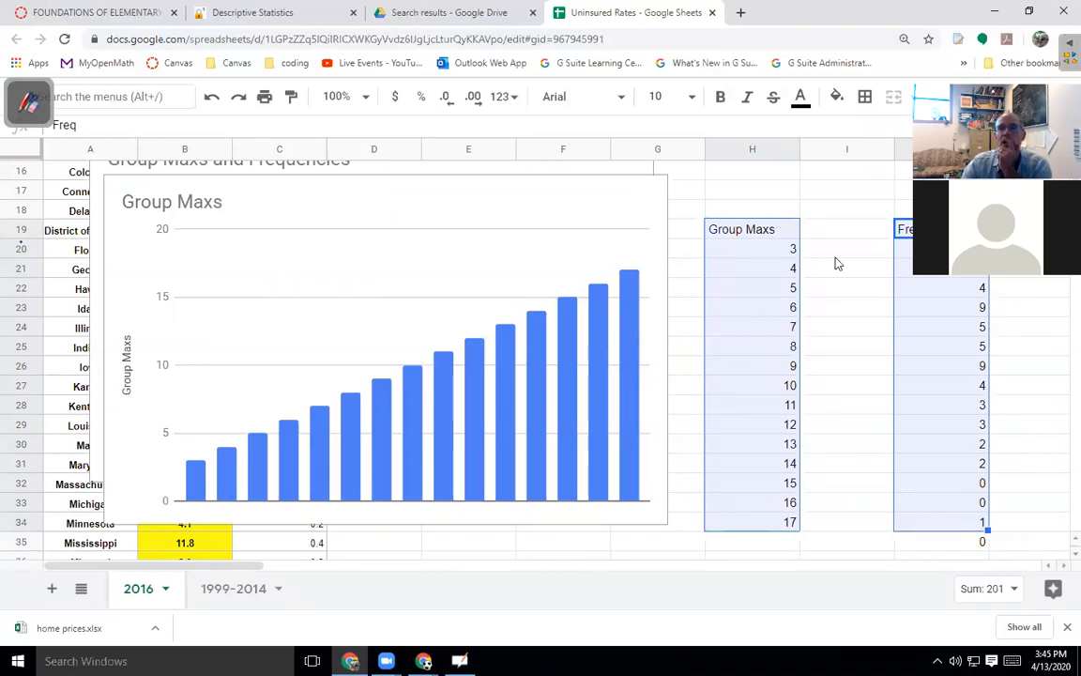
# Keep the chart as a column chart and add the Freq series J19:J34.
pyautogui.click(635, 213)
pyautogui.click(654, 193)
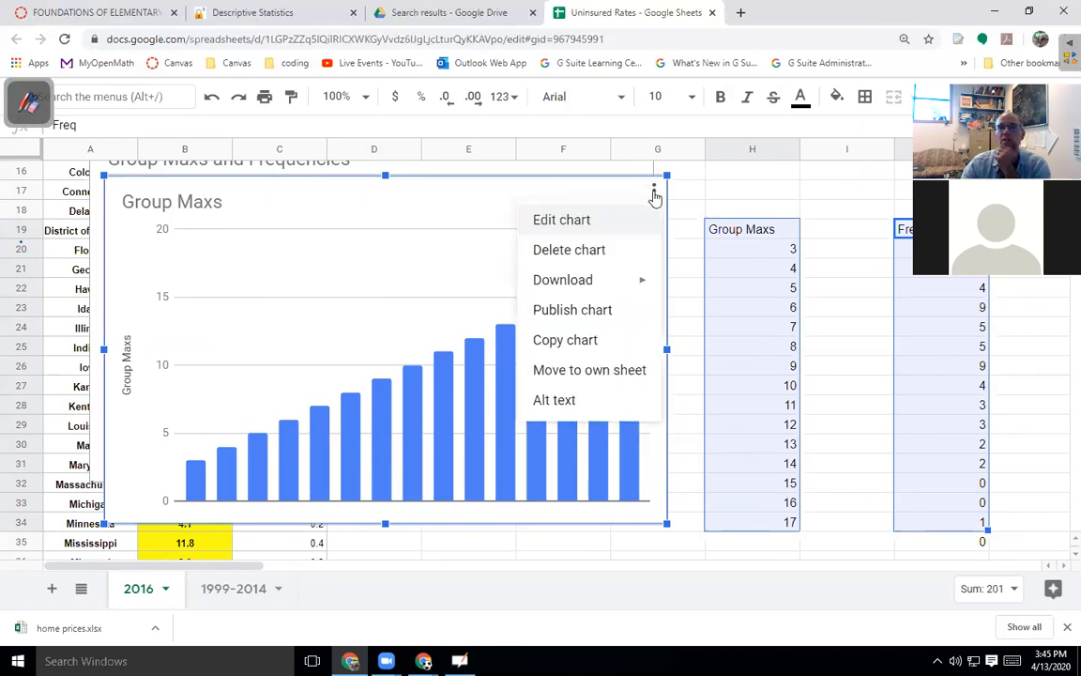
pyautogui.click(582, 222)
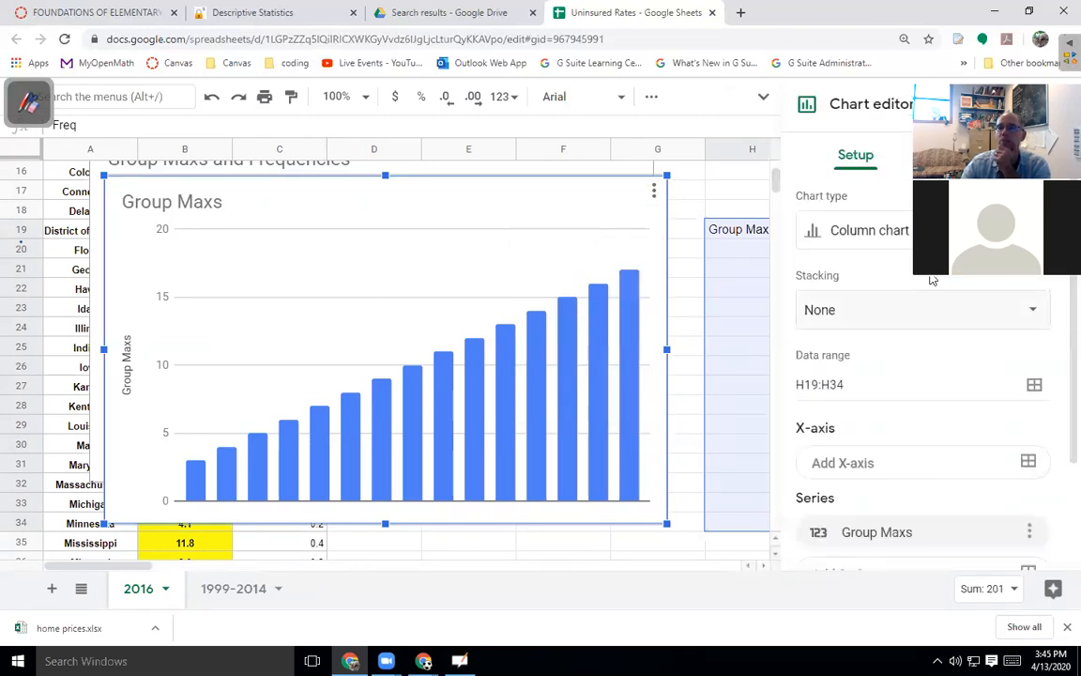
pyautogui.click(908, 234)
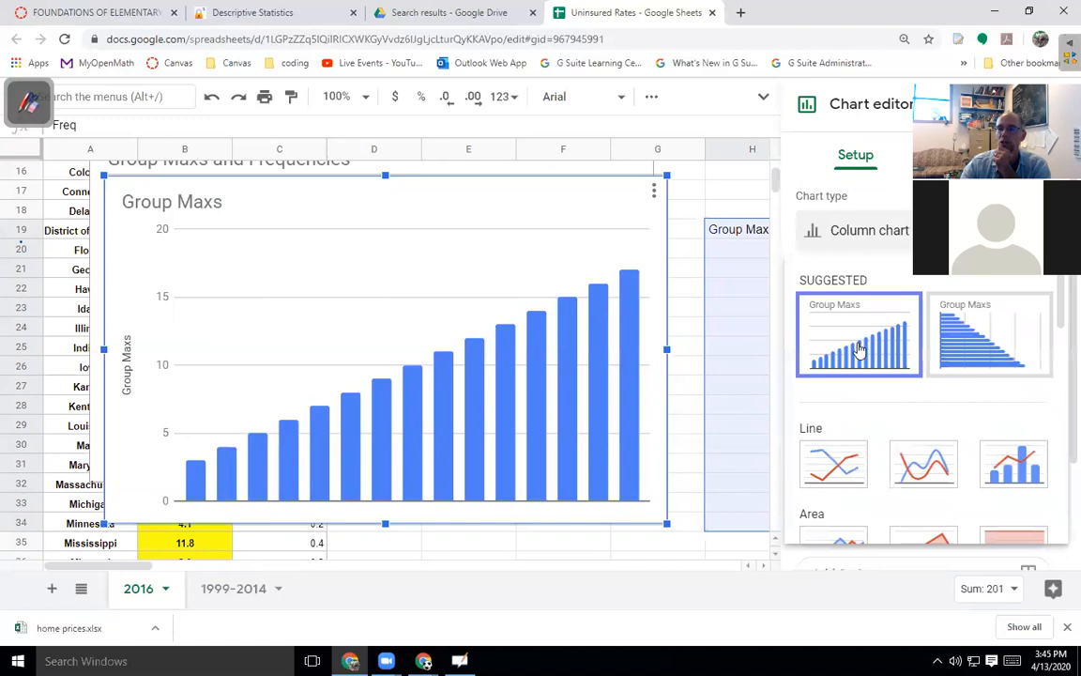
pyautogui.scroll(-3, 857, 350)
pyautogui.scroll(3, 845, 357)
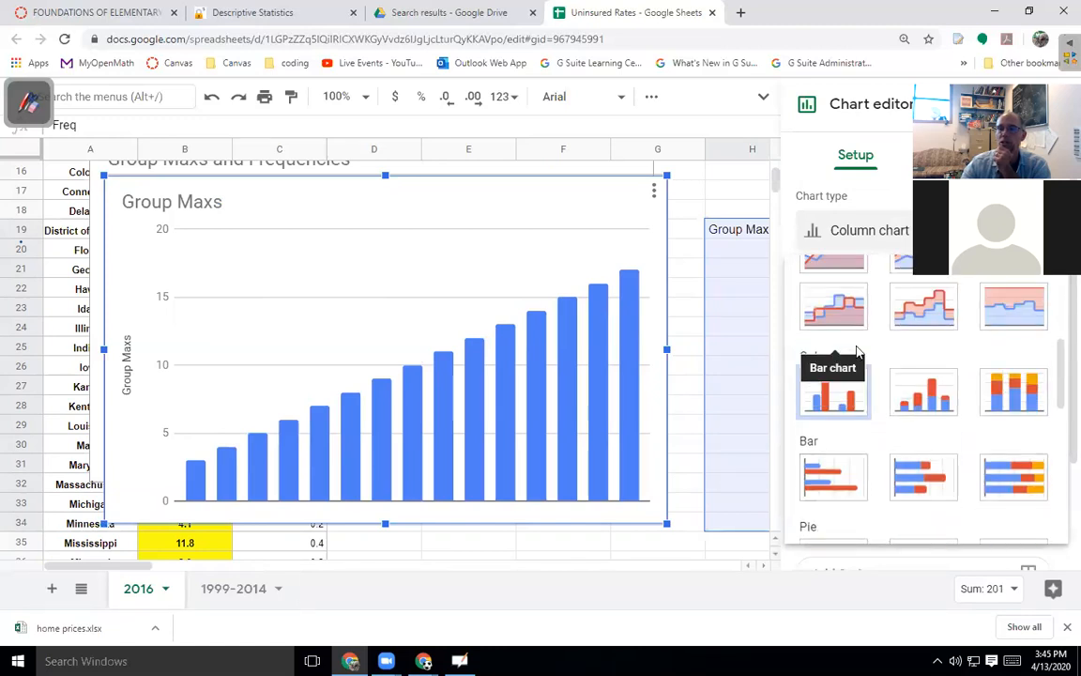
pyautogui.click(833, 383)
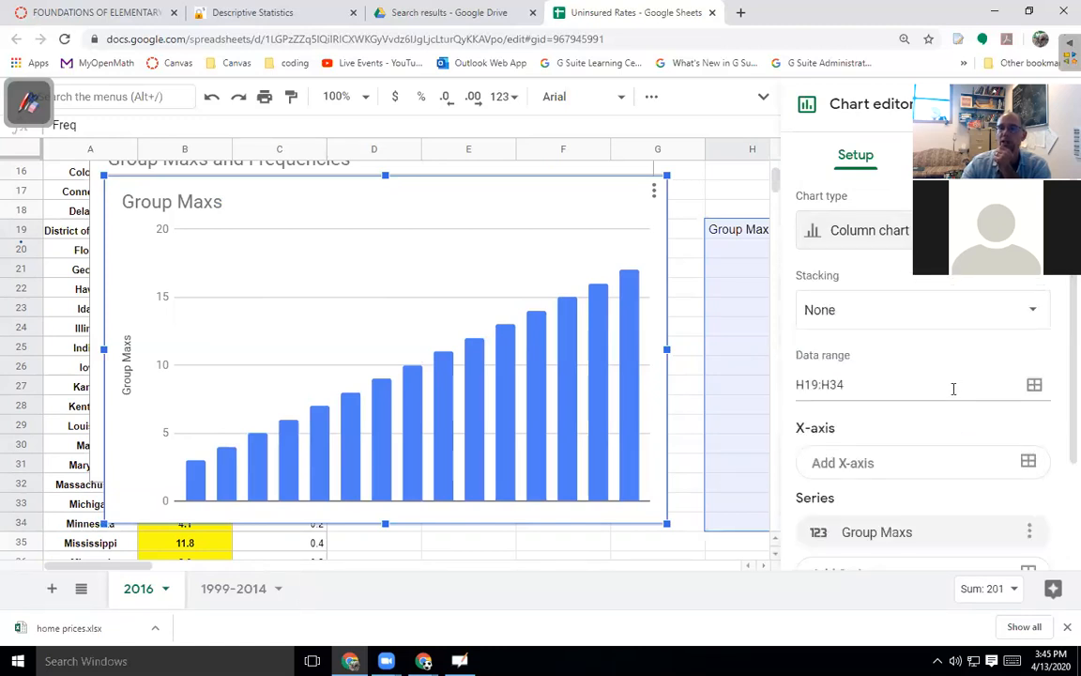
pyautogui.scroll(-3, 954, 386)
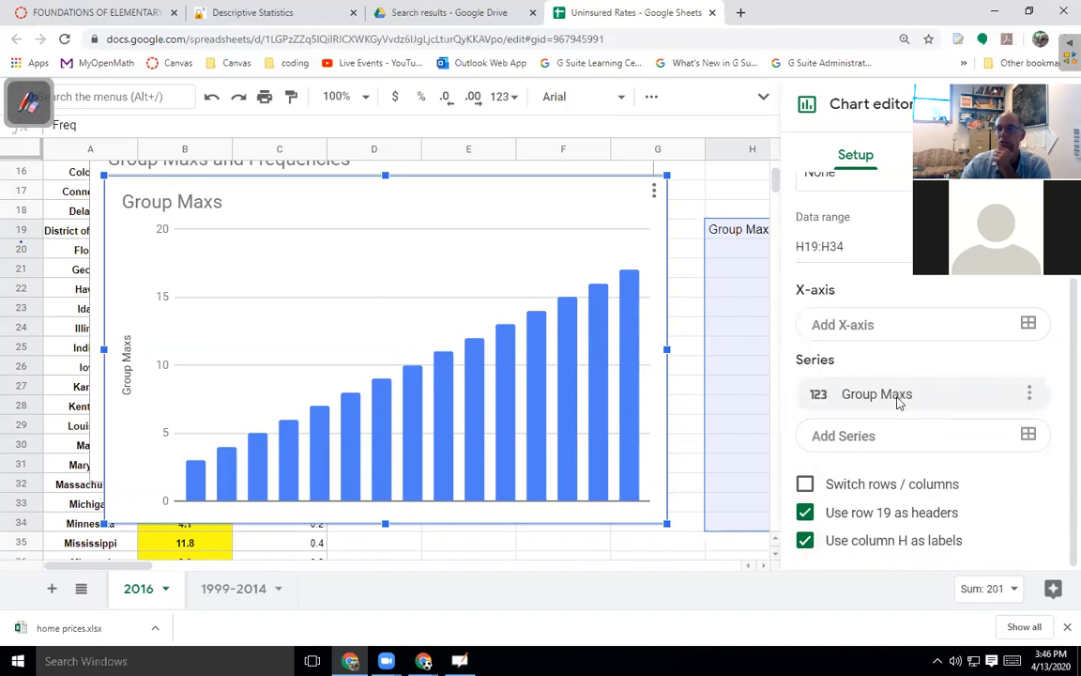
pyautogui.click(881, 440)
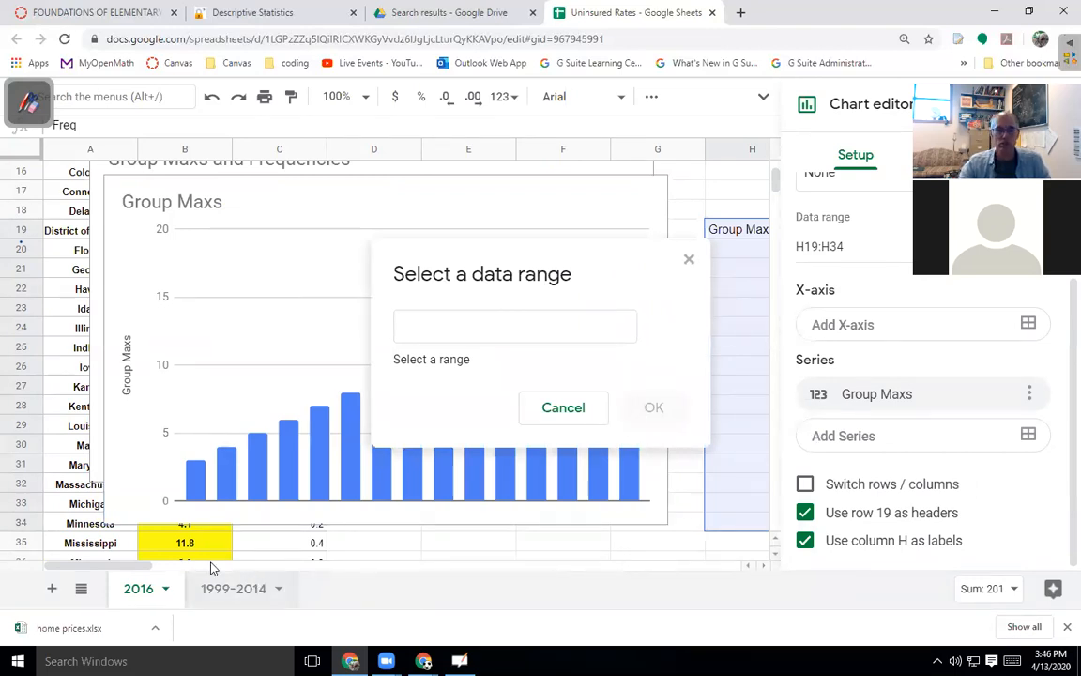
pyautogui.moveTo(138, 563); pyautogui.dragTo(174, 564)
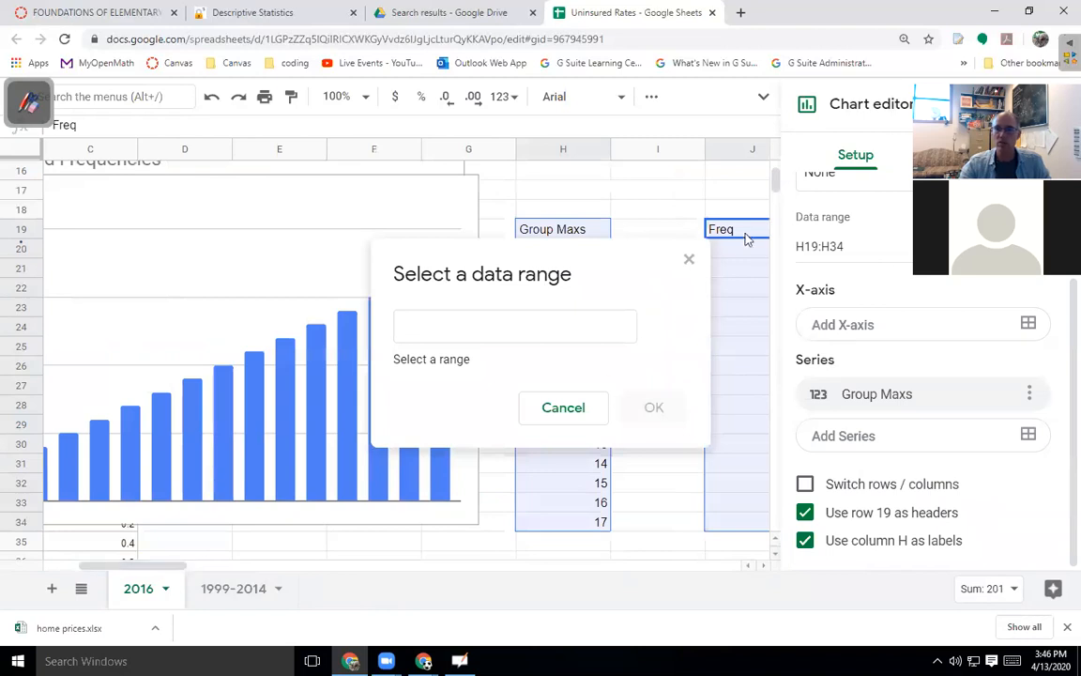
pyautogui.moveTo(739, 232); pyautogui.dragTo(744, 522)
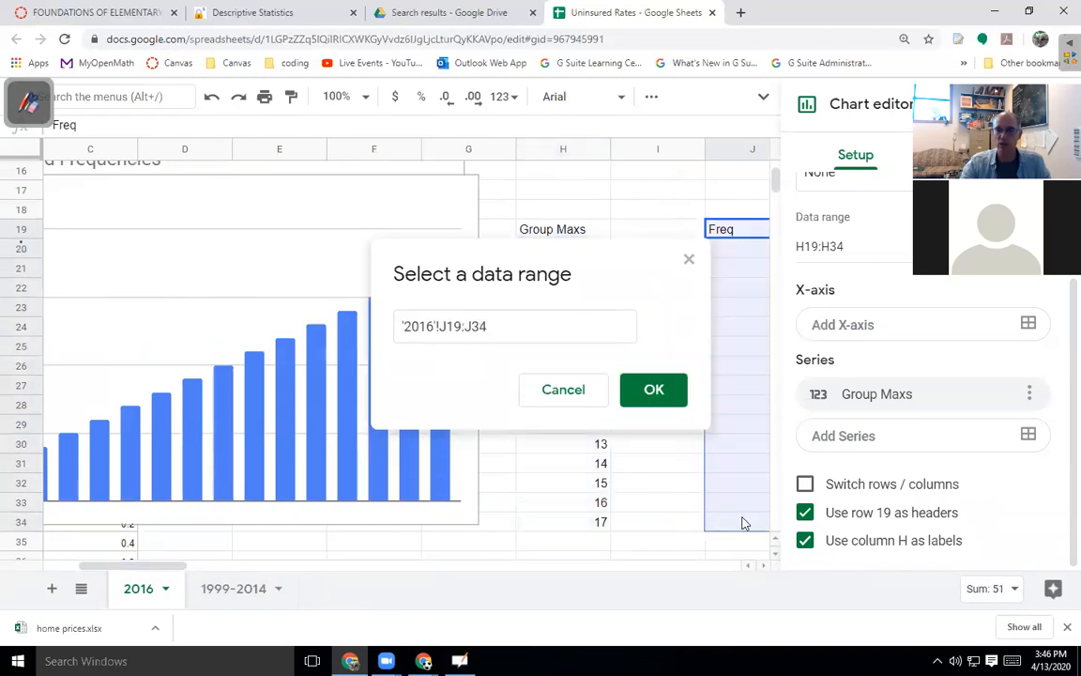
pyautogui.click(652, 392)
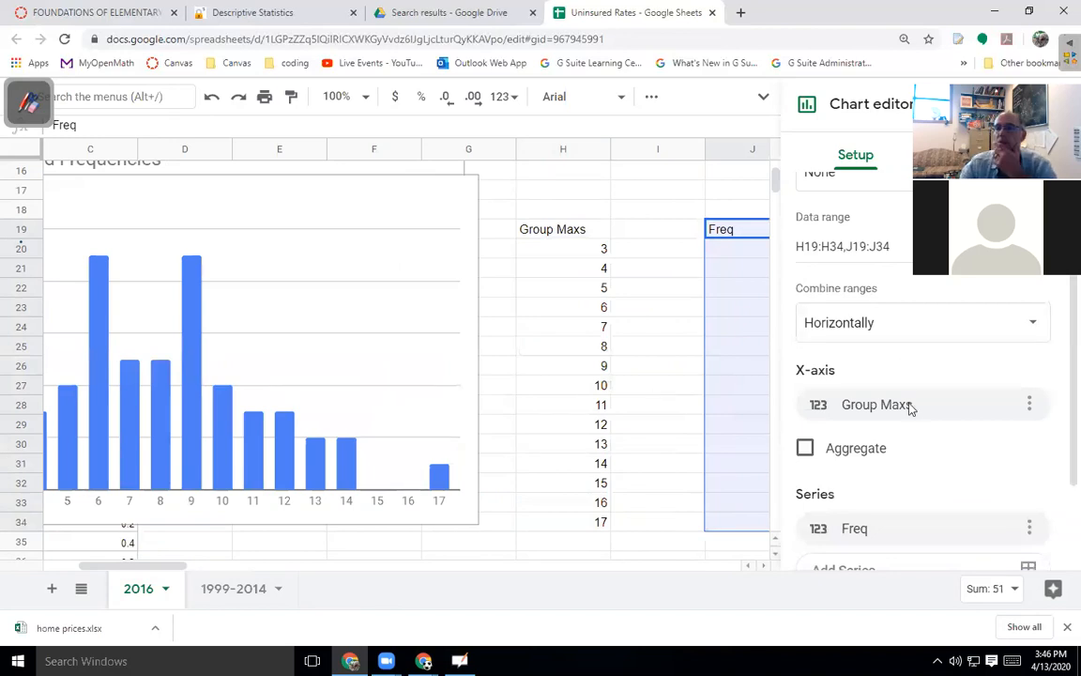
pyautogui.scroll(-2, 934, 469)
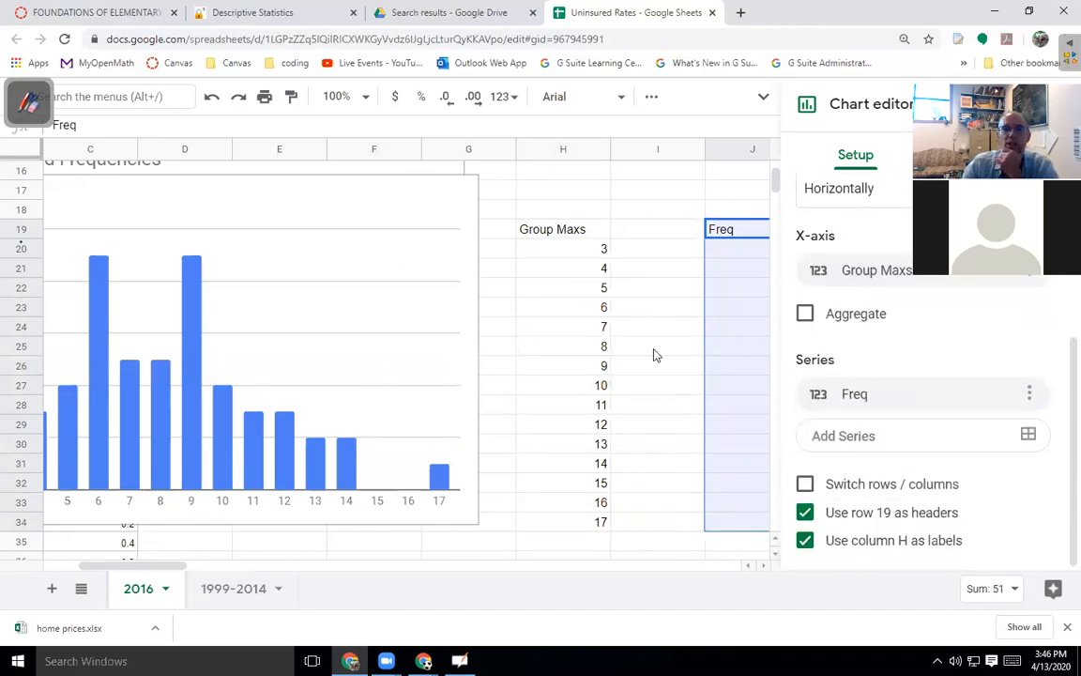
# Drag the Group Maxs chart down to around rows 34–51, clear of the first chart.
pyautogui.moveTo(157, 567); pyautogui.dragTo(114, 567)
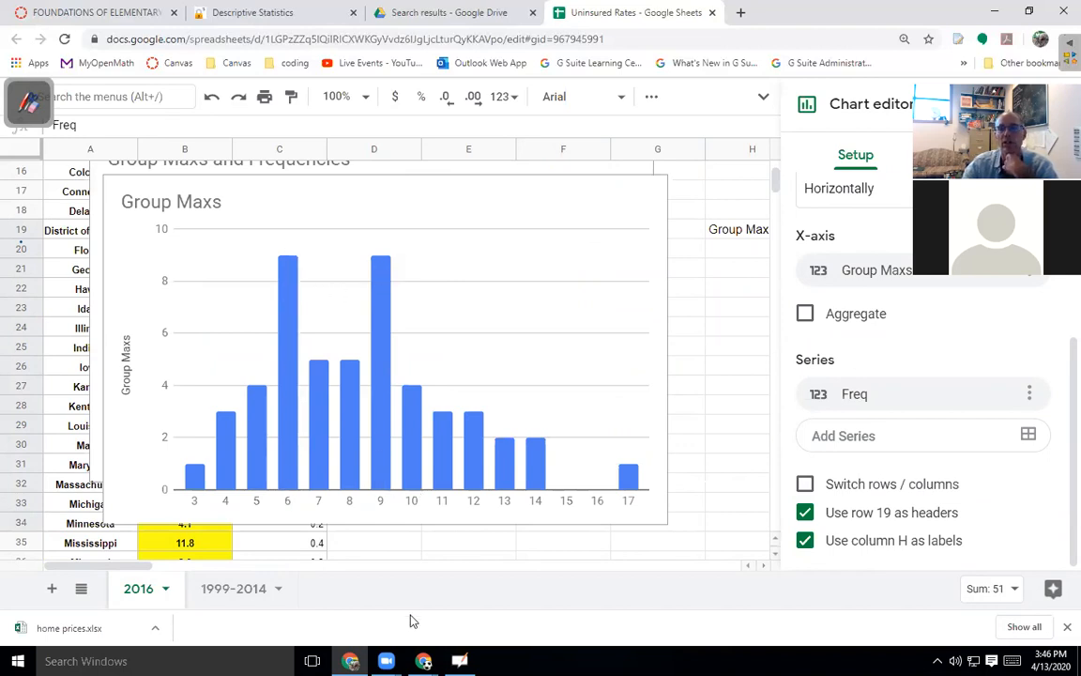
pyautogui.click(476, 202)
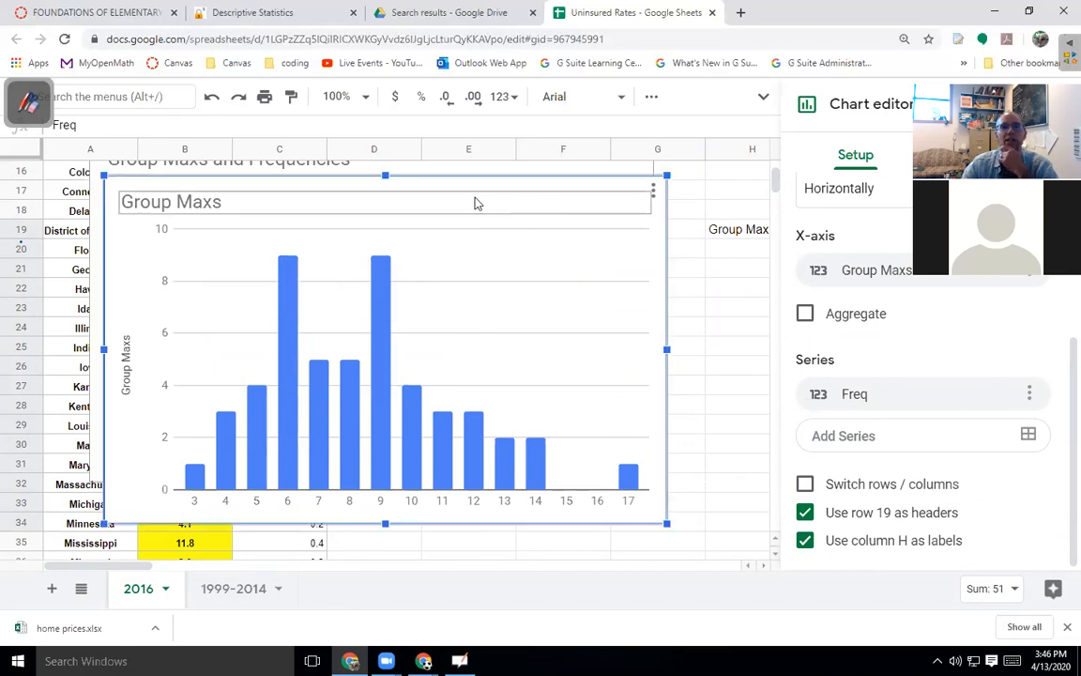
pyautogui.moveTo(479, 188); pyautogui.dragTo(692, 463)
pyautogui.scroll(-1, 615, 446)
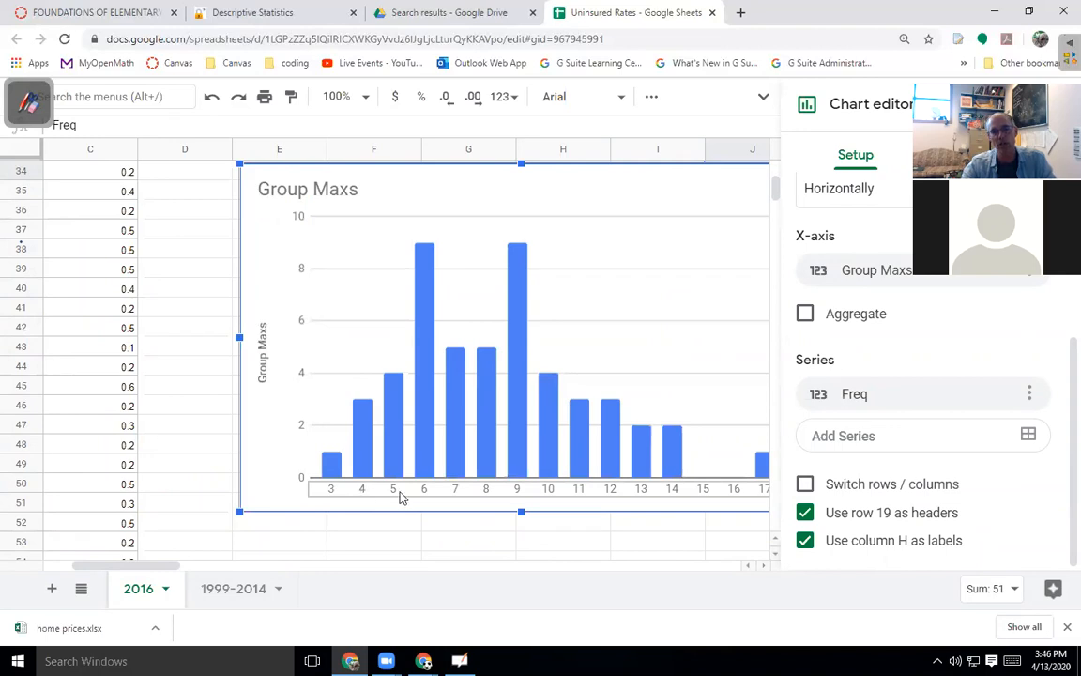
pyautogui.scroll(2, 605, 432)
pyautogui.scroll(7, 605, 433)
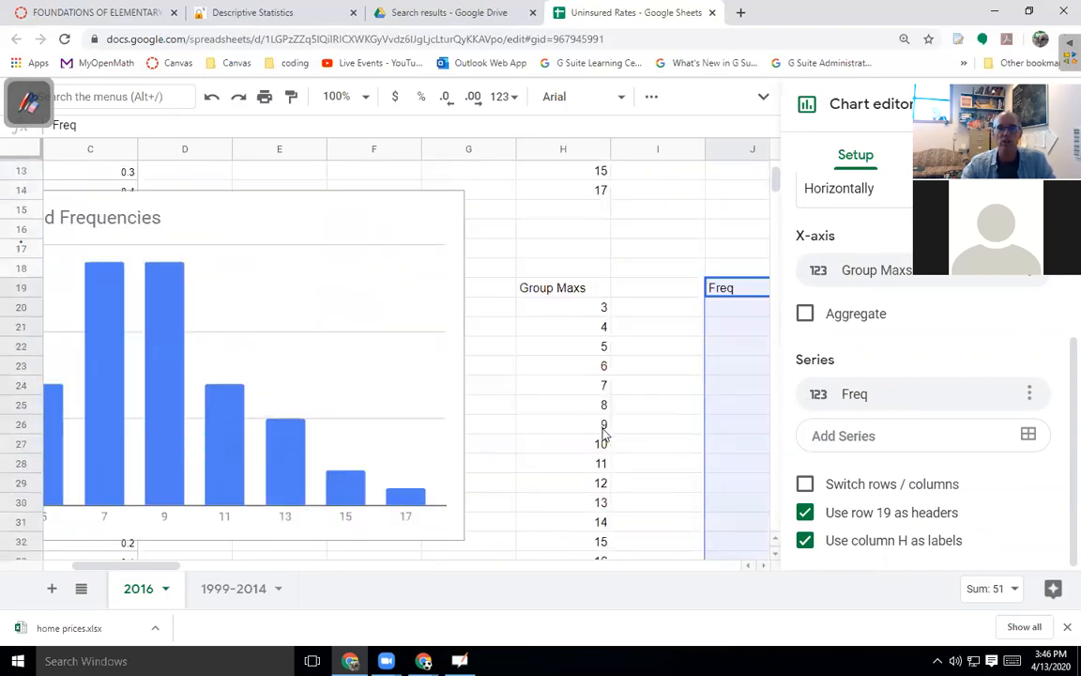
# Enter the labels 5.1 - 7, 7.1 - 9 and 9.1 - 11 in I9:I11.
pyautogui.click(692, 270)
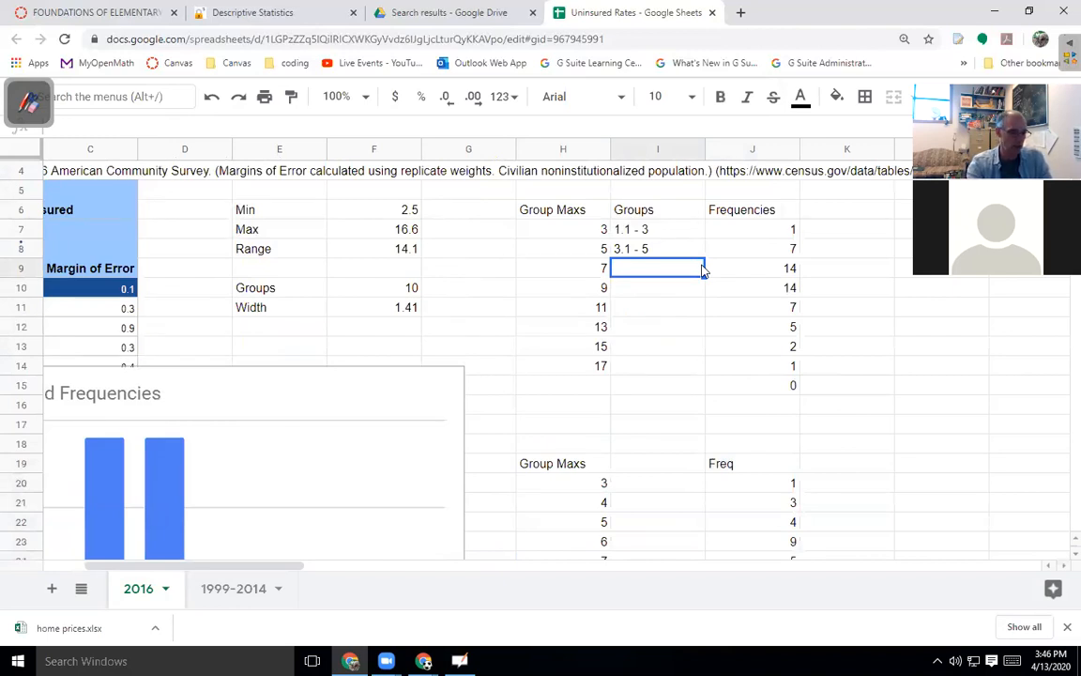
pyautogui.write('5.1')
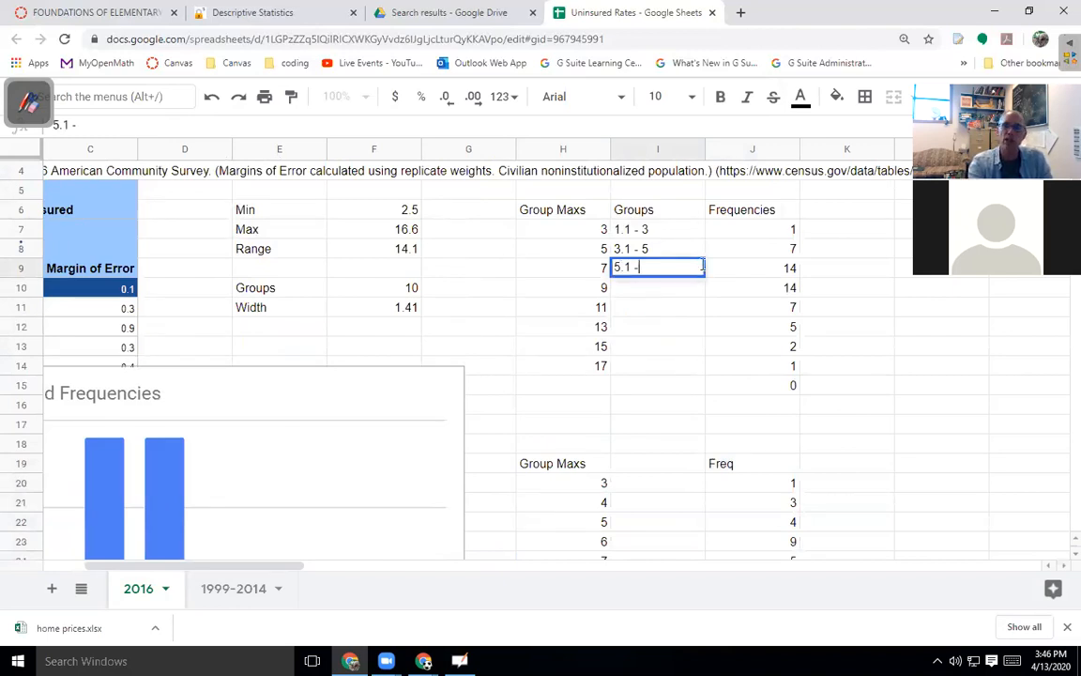
pyautogui.write(' - 7')
pyautogui.press('Return')
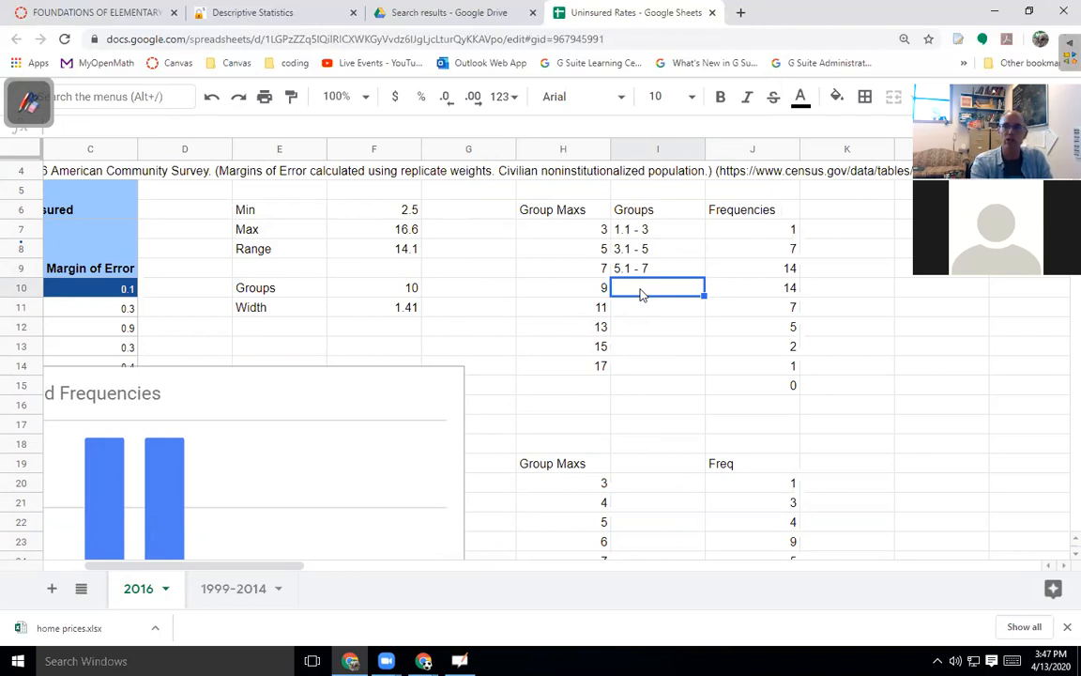
pyautogui.write('7.1 - 9')
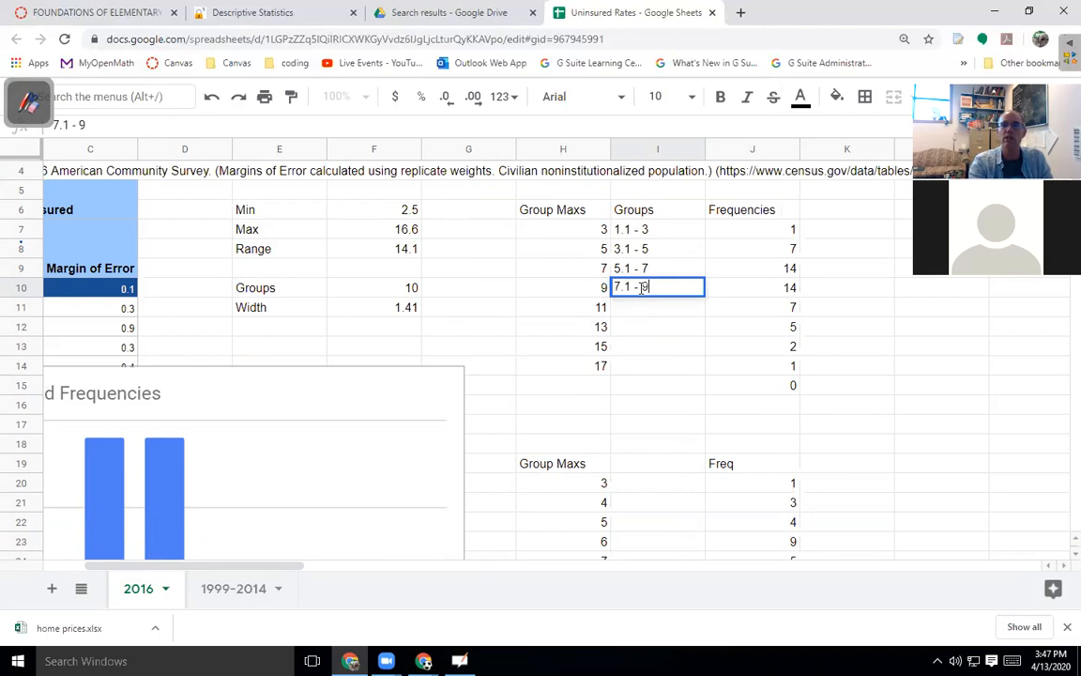
pyautogui.press('Return')
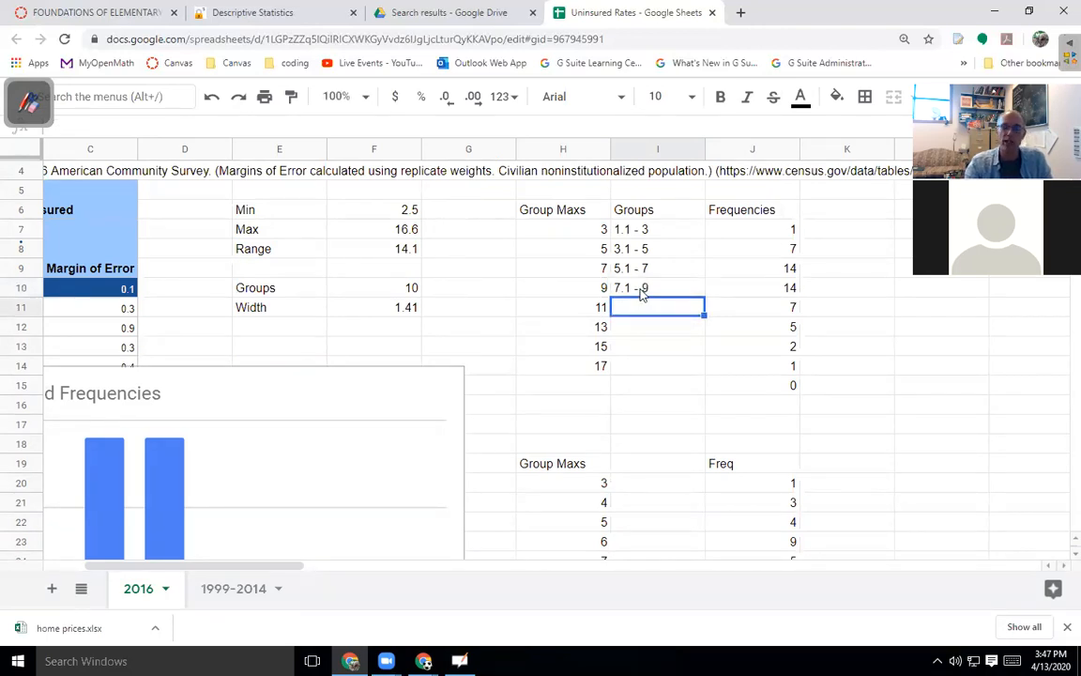
pyautogui.write('9.1 - 11')
pyautogui.press('Return')
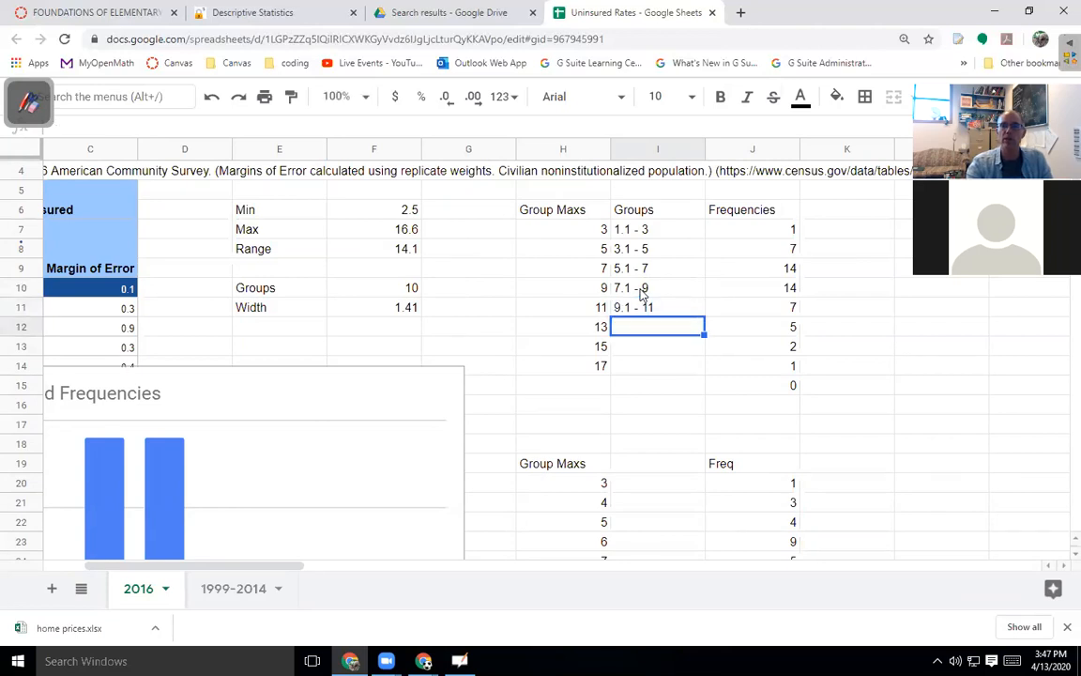
# Enter the labels 11.1 - 13, 13.1 - 15 and 15.1 - 17 in I12:I14.
pyautogui.write('13.1 -')
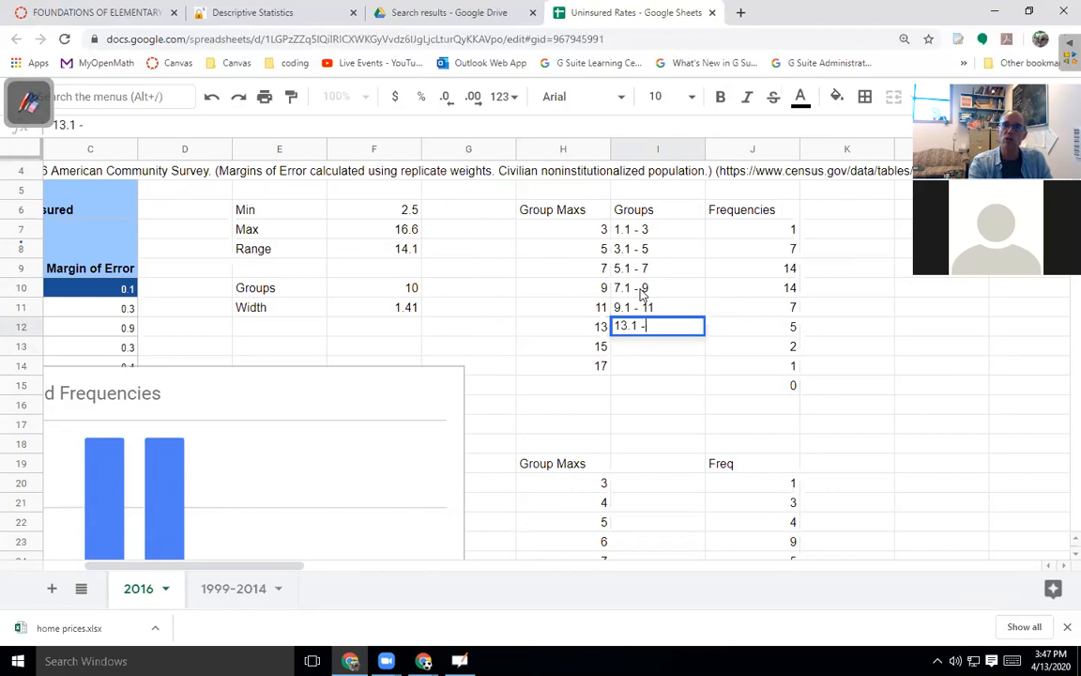
pyautogui.press('BackSpace')
pyautogui.press('BackSpace')
pyautogui.press('BackSpace')
pyautogui.press('BackSpace')
pyautogui.write('11.1 - 13')
pyautogui.press('Return')
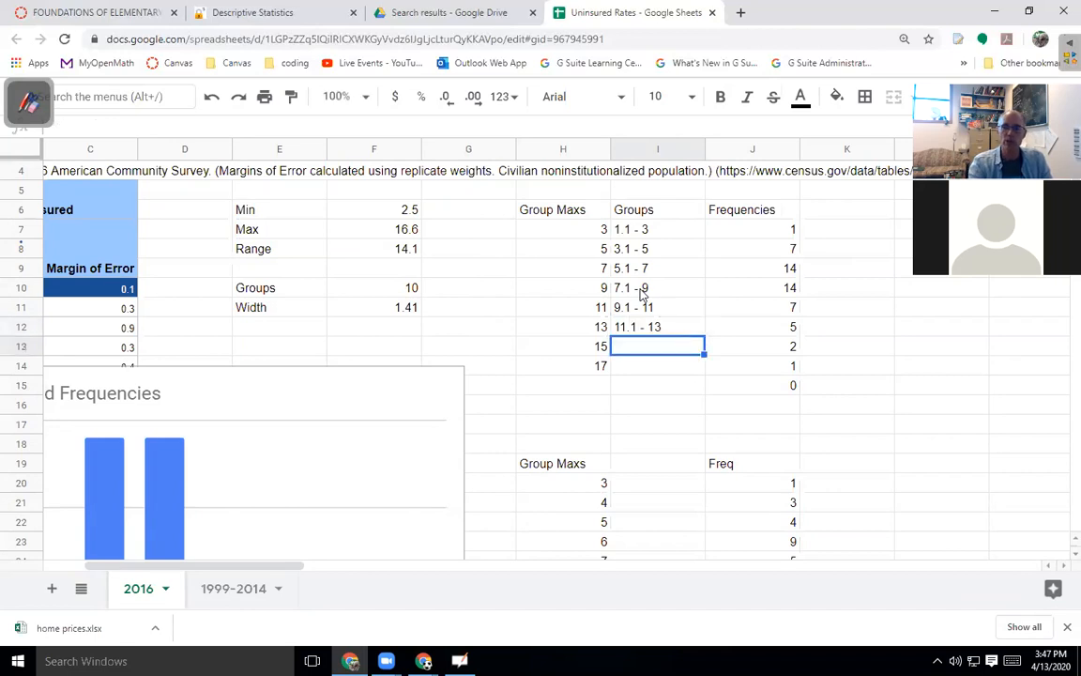
pyautogui.write('13.1')
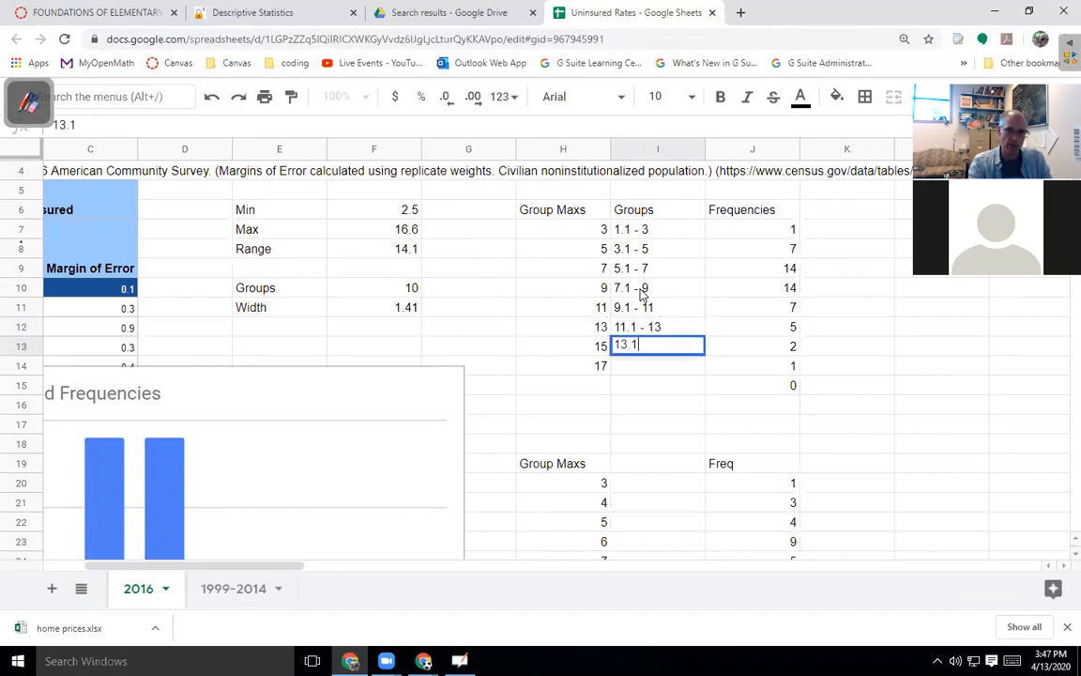
pyautogui.write(' - 15')
pyautogui.press('Return')
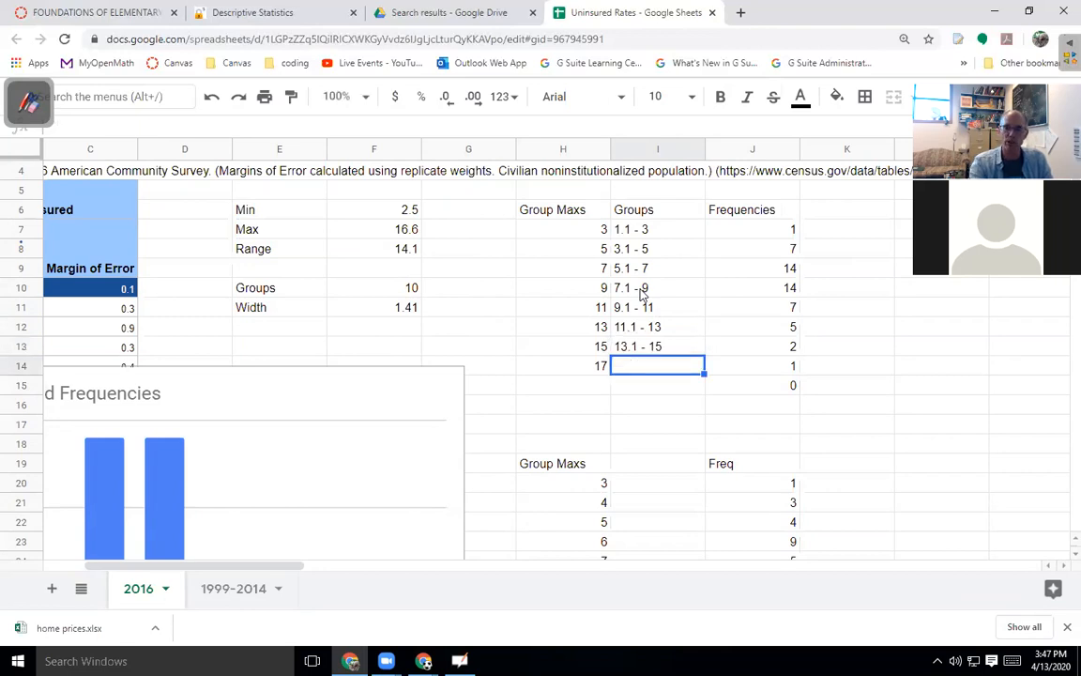
pyautogui.write('15.1 - 17')
pyautogui.press('Return')
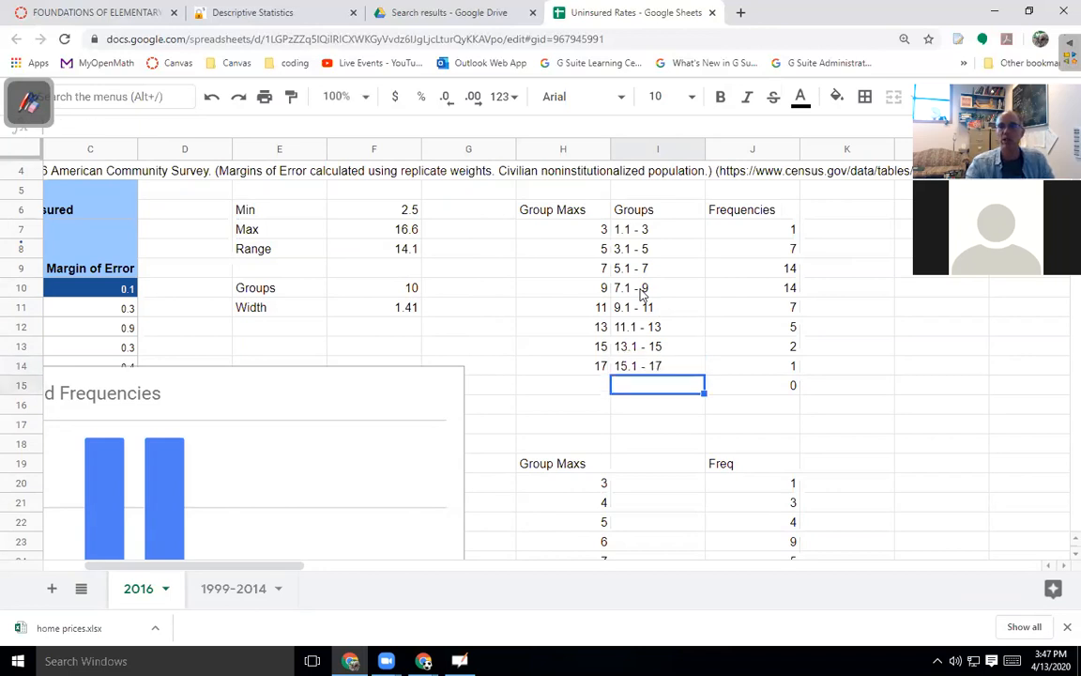
# Chart the Groups and Frequencies table I6:J14, titled 'Percent Uninsured by State in US'.
pyautogui.moveTo(646, 211); pyautogui.dragTo(748, 372)
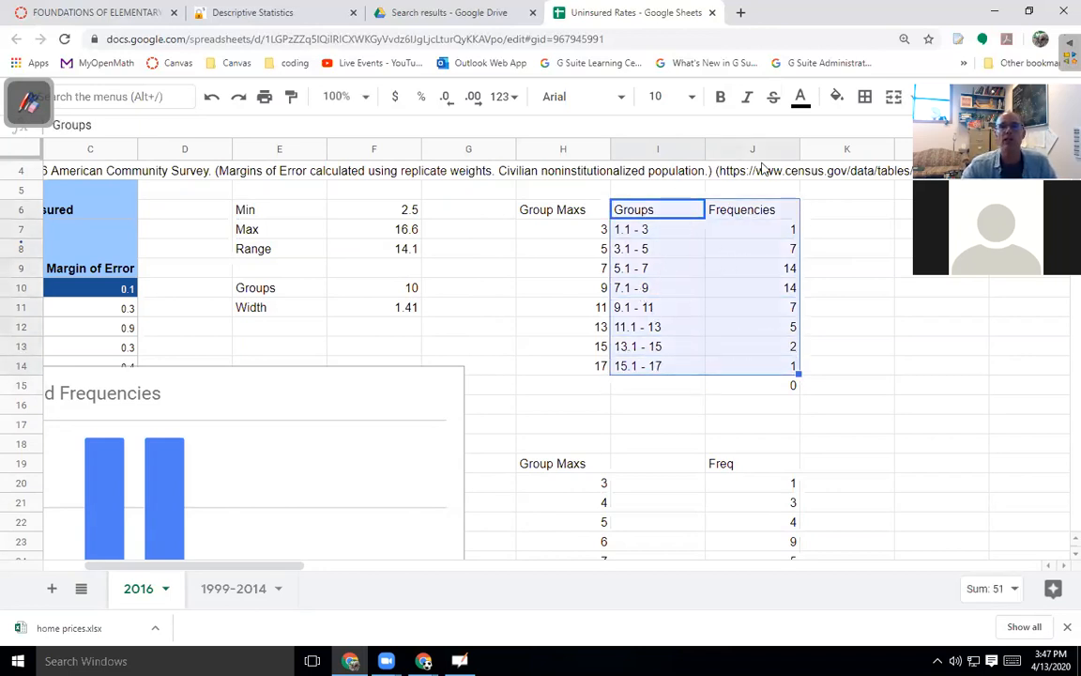
pyautogui.click(928, 96)
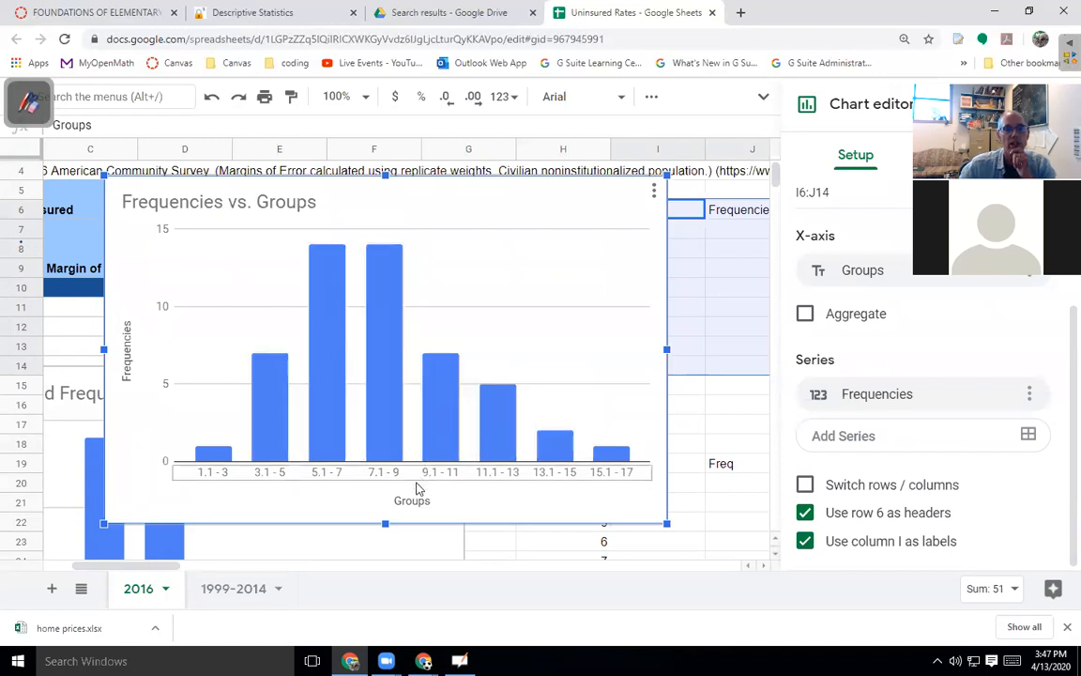
pyautogui.doubleClick(195, 203)
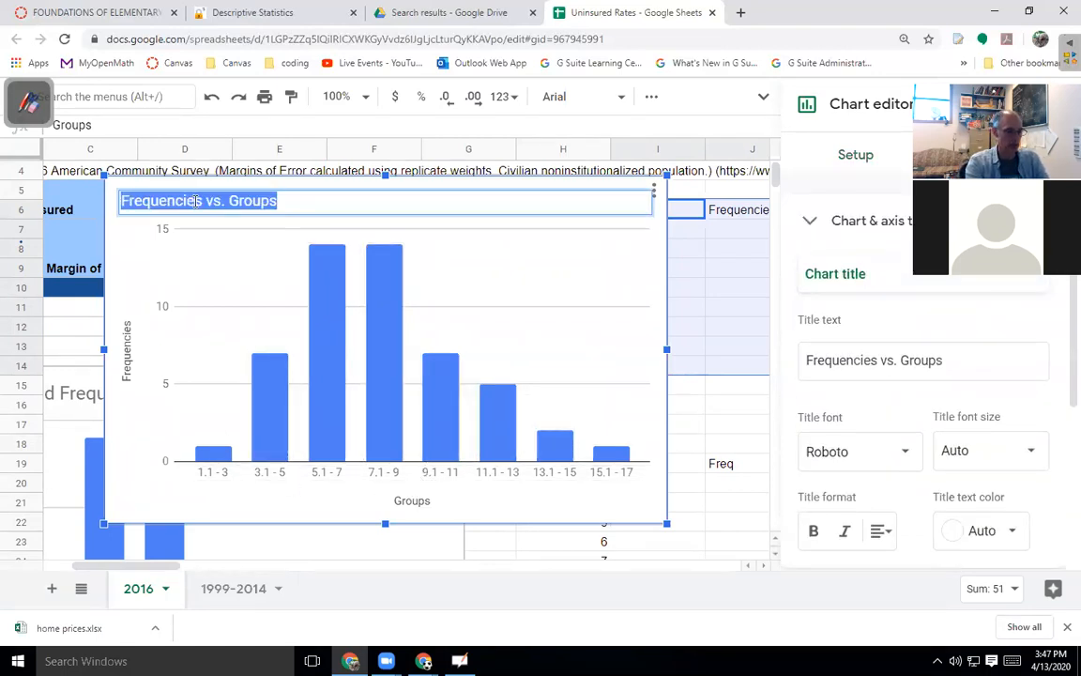
pyautogui.write('Per')
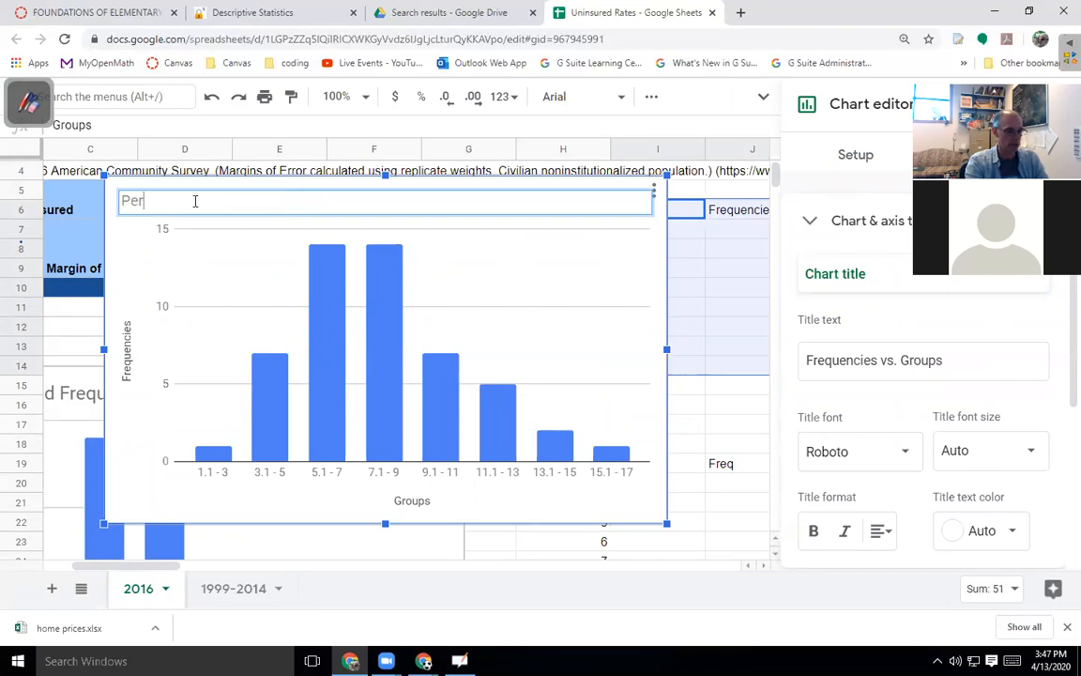
pyautogui.write('cent Uninsured b')
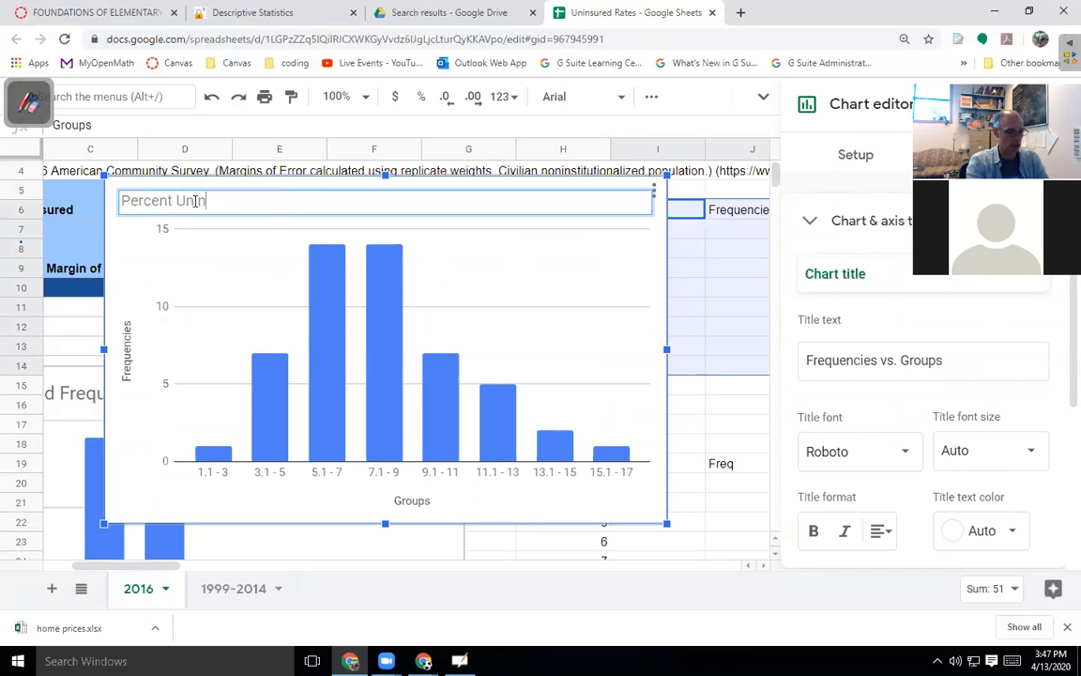
pyautogui.write('y State')
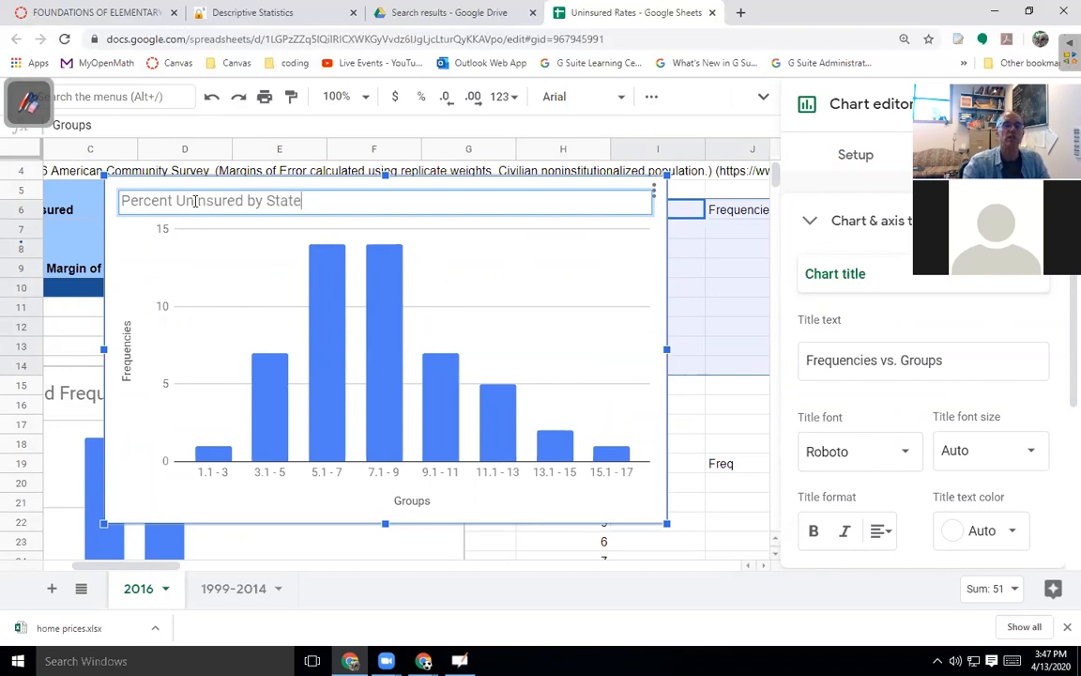
pyautogui.write(' in US')
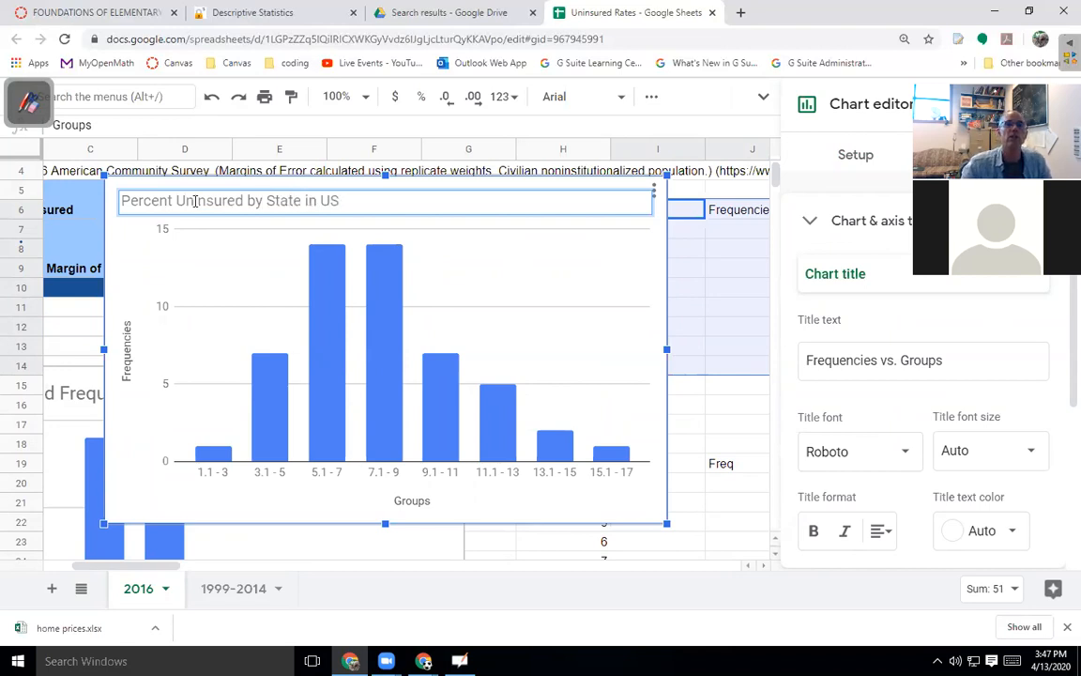
# Title the horizontal axis 'percent uninsured' and the vertical axis 'number of states'.
pyautogui.click(421, 503)
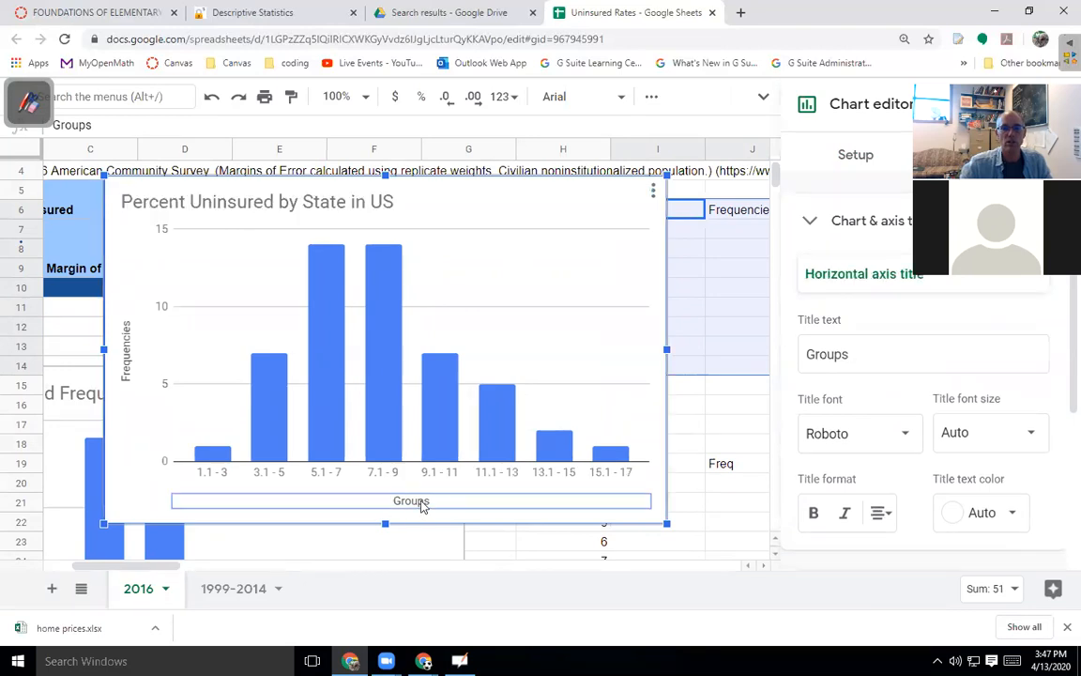
pyautogui.doubleClick(423, 503)
pyautogui.write('percen')
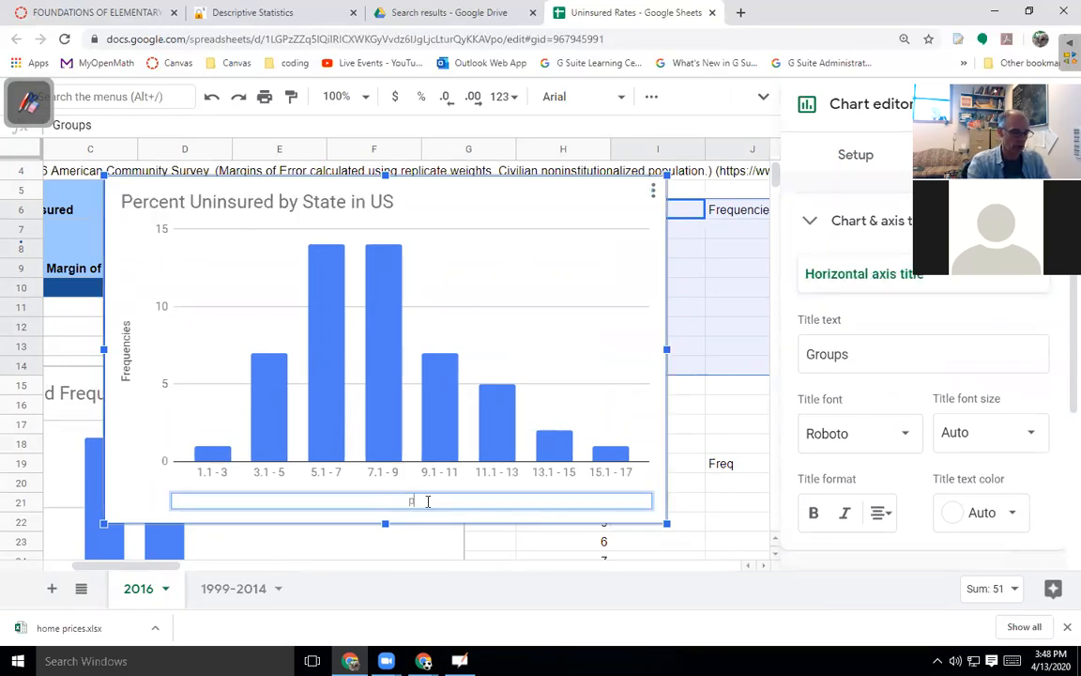
pyautogui.write('t in')
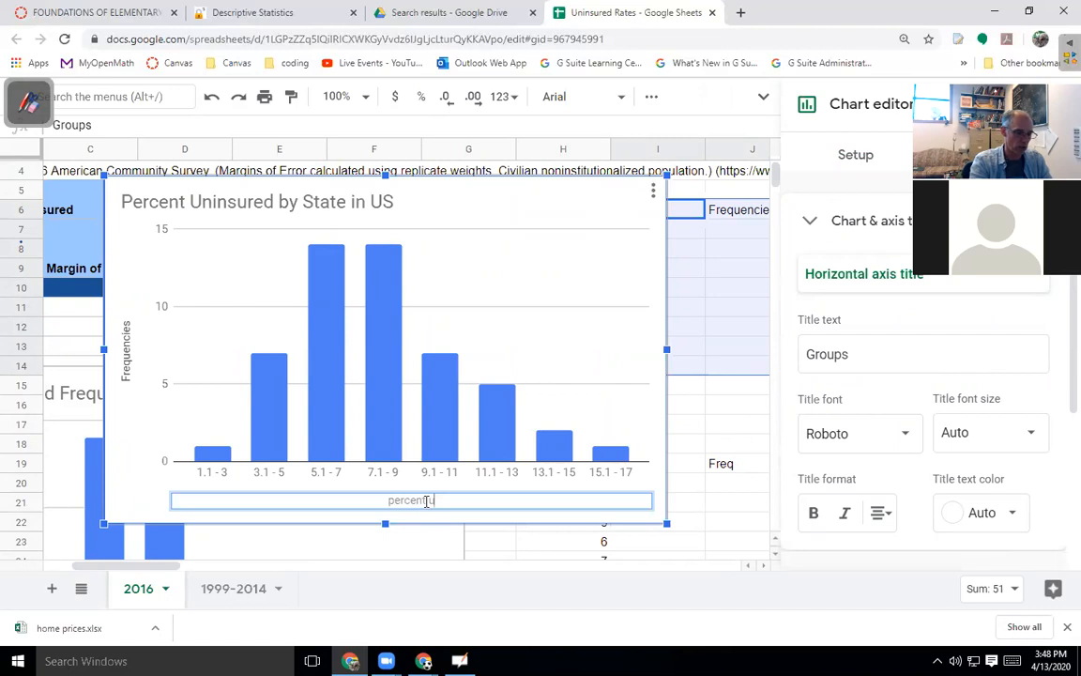
pyautogui.write('in')
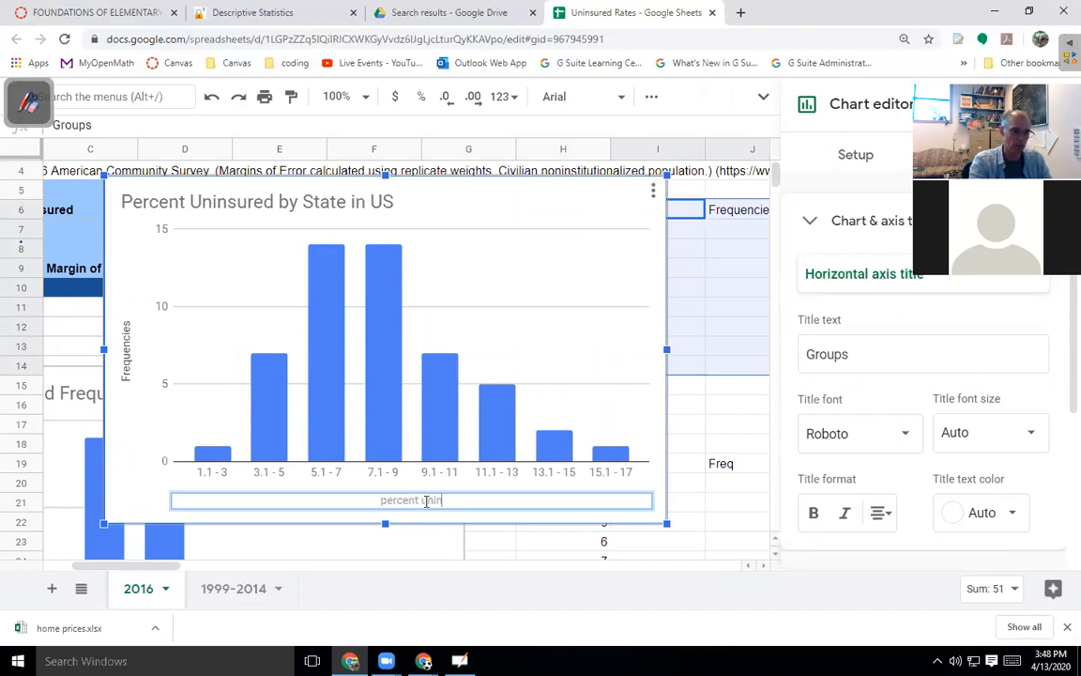
pyautogui.write('sured')
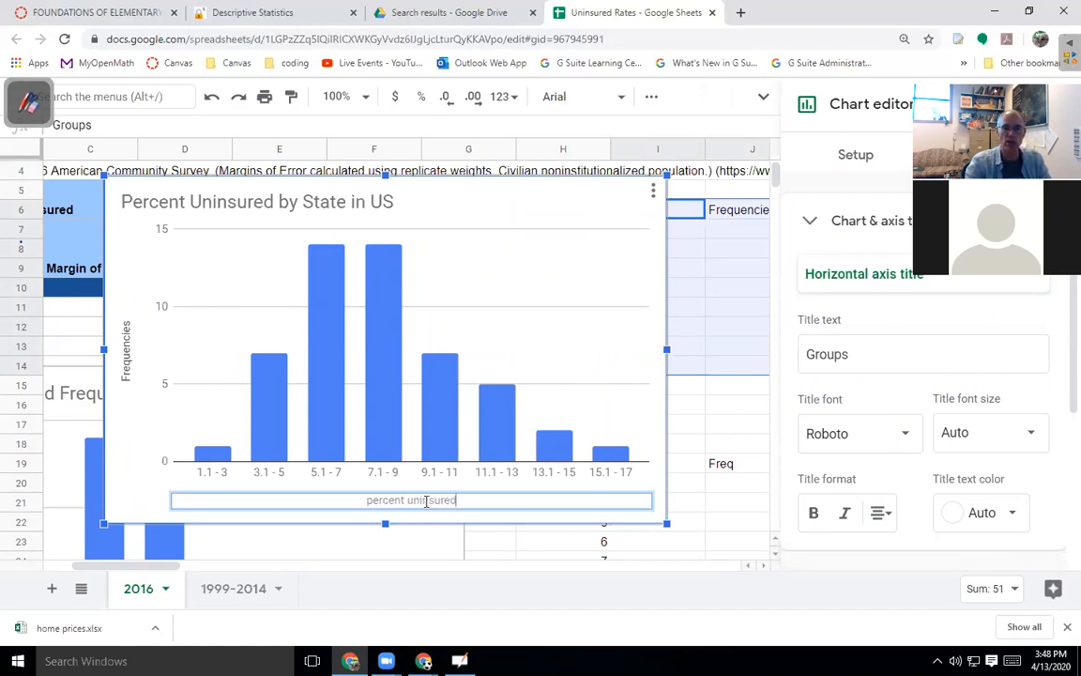
pyautogui.click(130, 369)
pyautogui.doubleClick(131, 369)
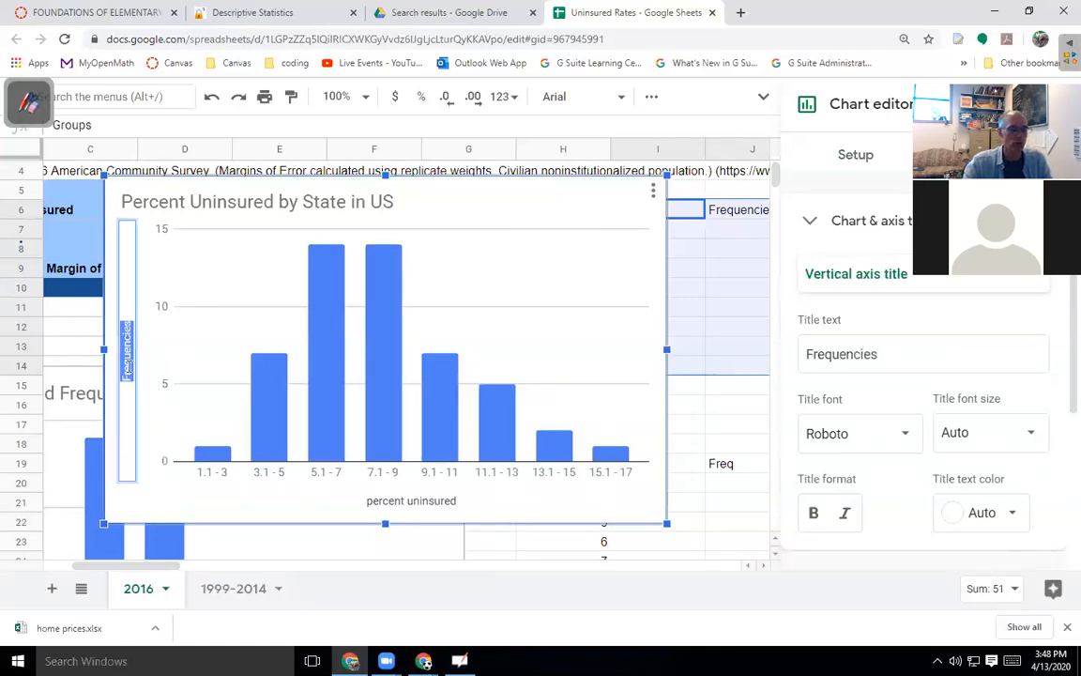
pyautogui.write('number of s')
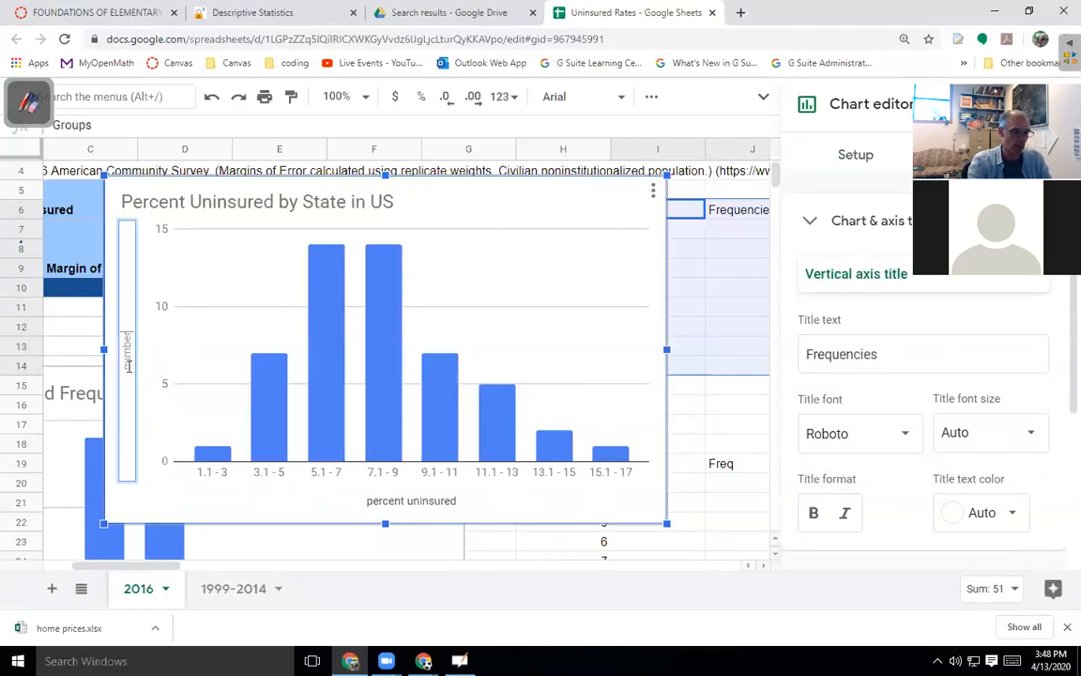
pyautogui.write('tates')
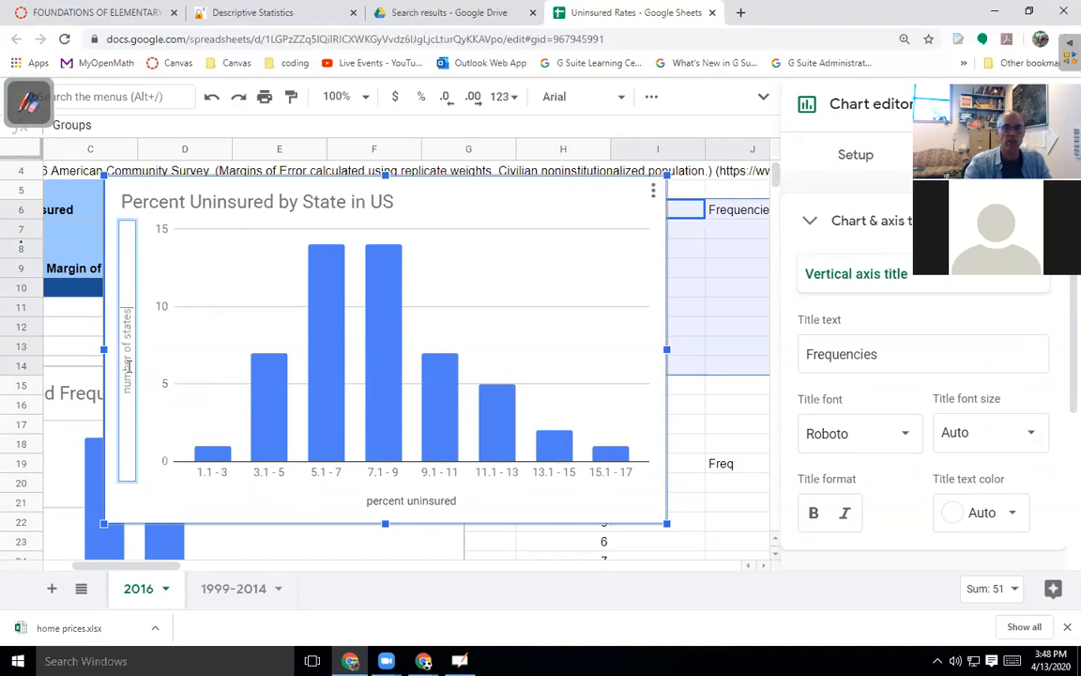
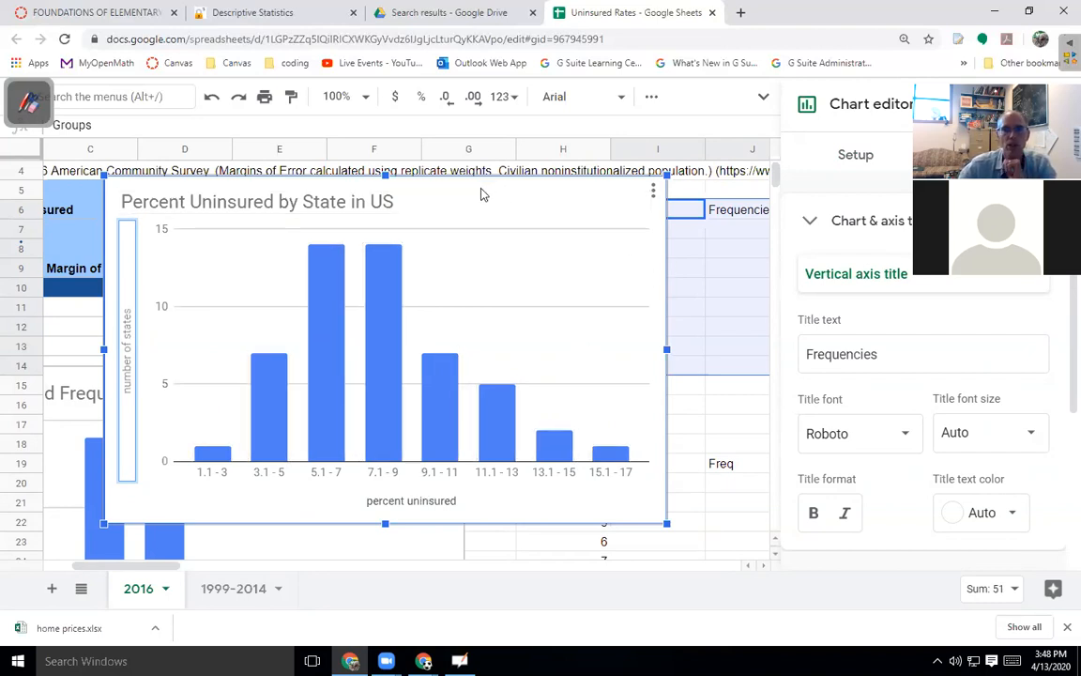
# Delete the lower Group Maxs frequency chart.
pyautogui.click(235, 547)
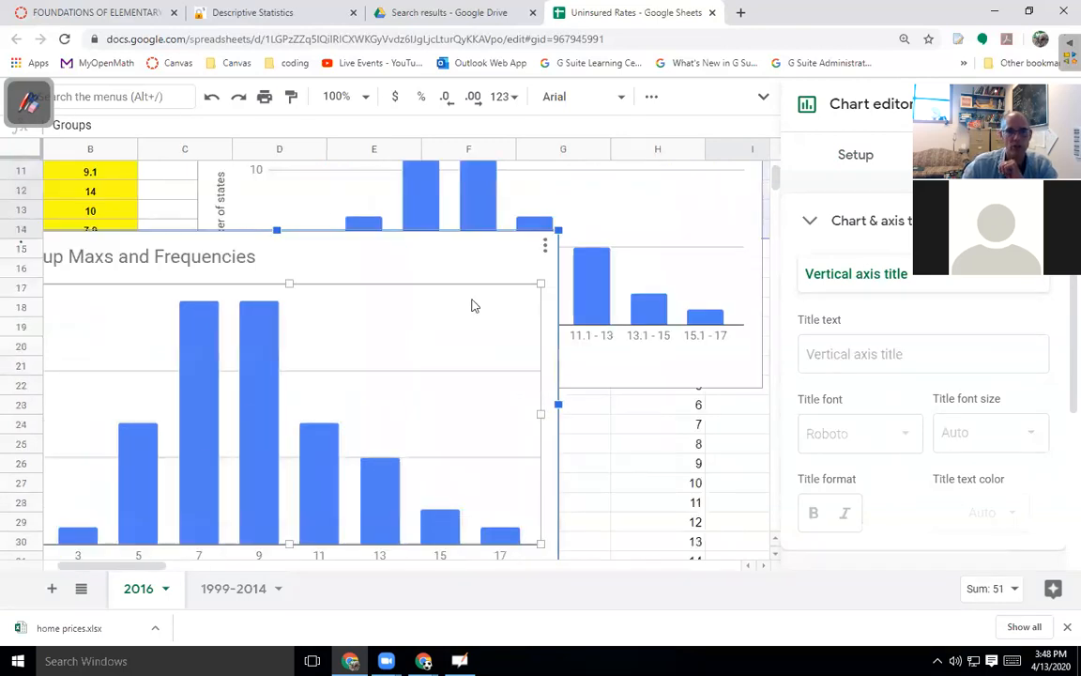
pyautogui.click(544, 247)
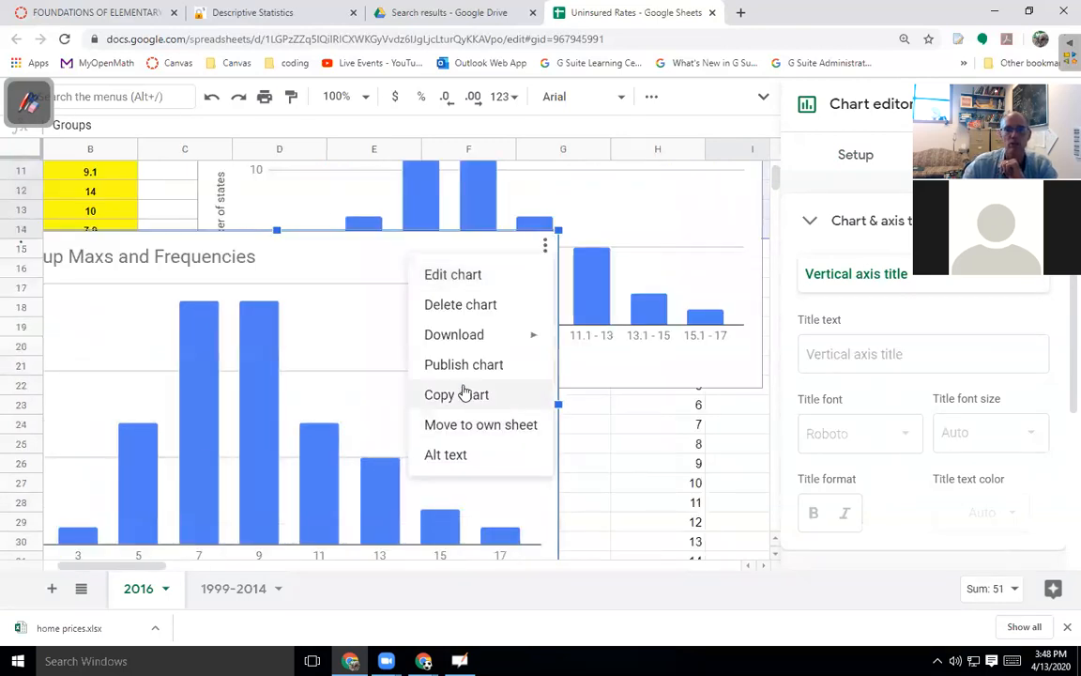
pyautogui.click(460, 305)
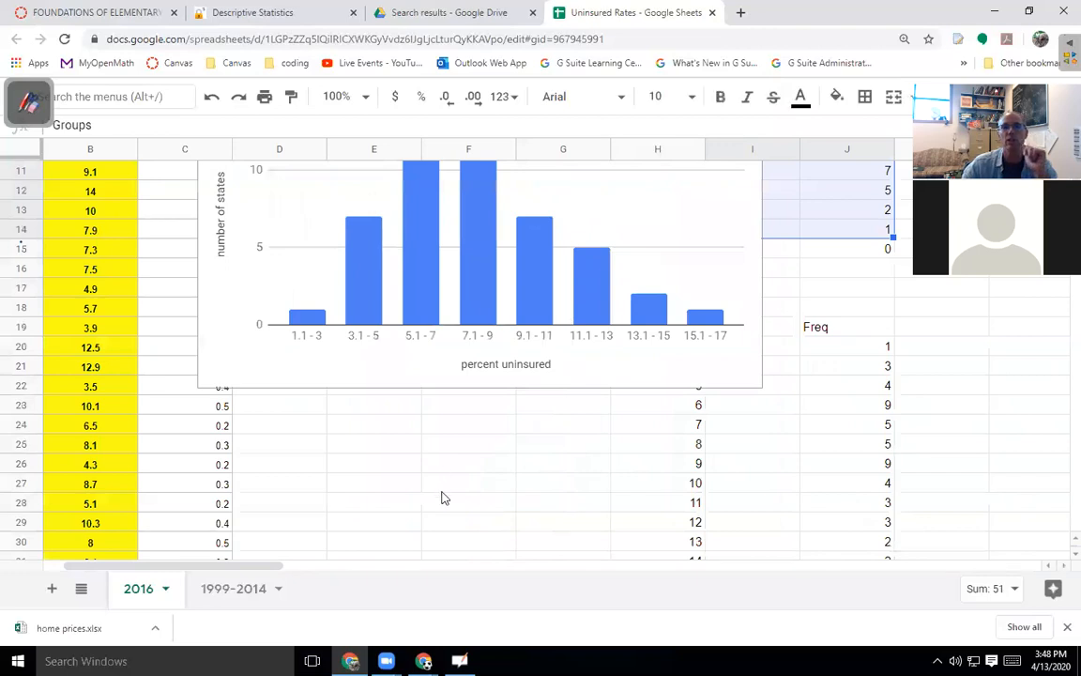
pyautogui.scroll(5, 442, 495)
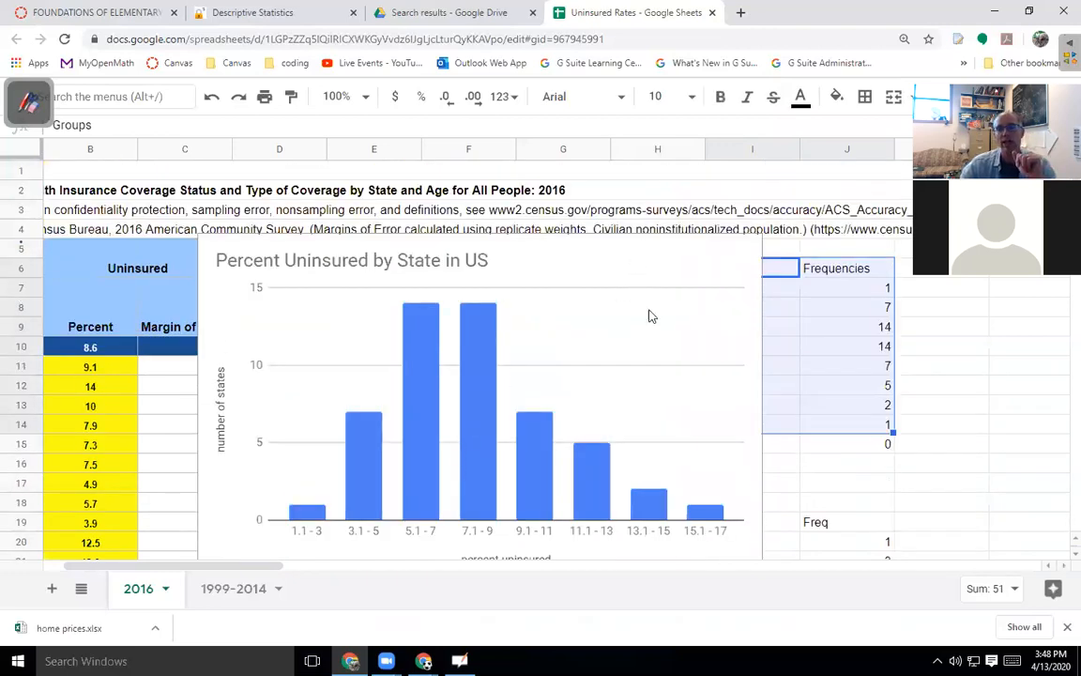
pyautogui.scroll(-4, 743, 340)
# Drag the Group Maxs chart off the frequency cells I20:I29.
pyautogui.click(791, 350)
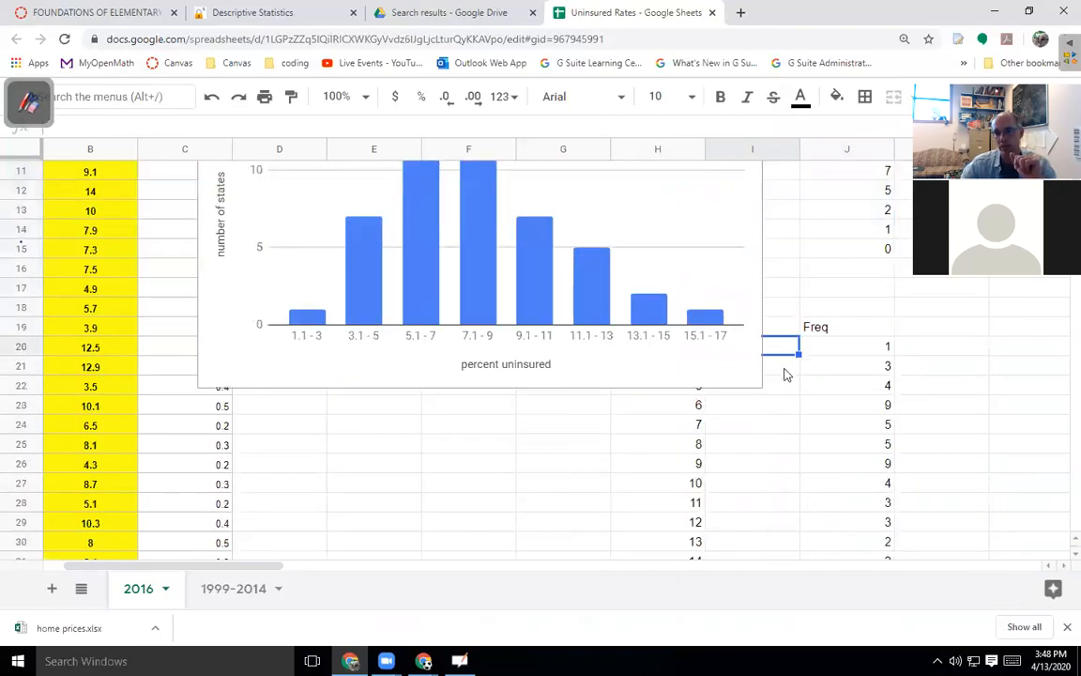
pyautogui.moveTo(782, 350); pyautogui.dragTo(772, 248)
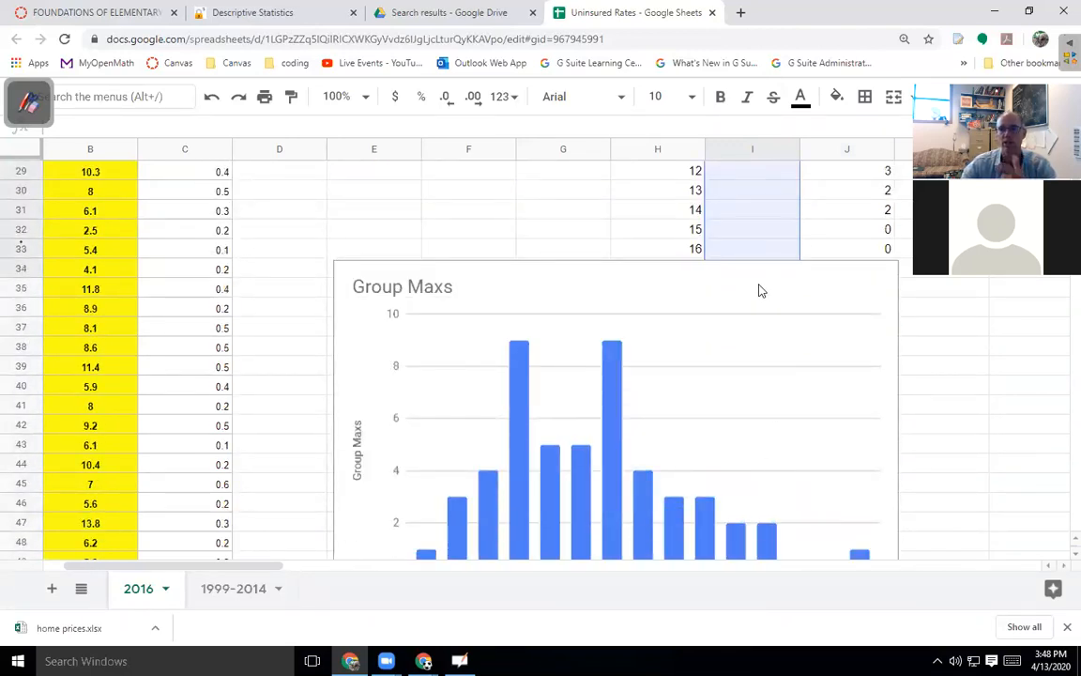
pyautogui.click(601, 291)
pyautogui.moveTo(563, 242); pyautogui.dragTo(678, 346)
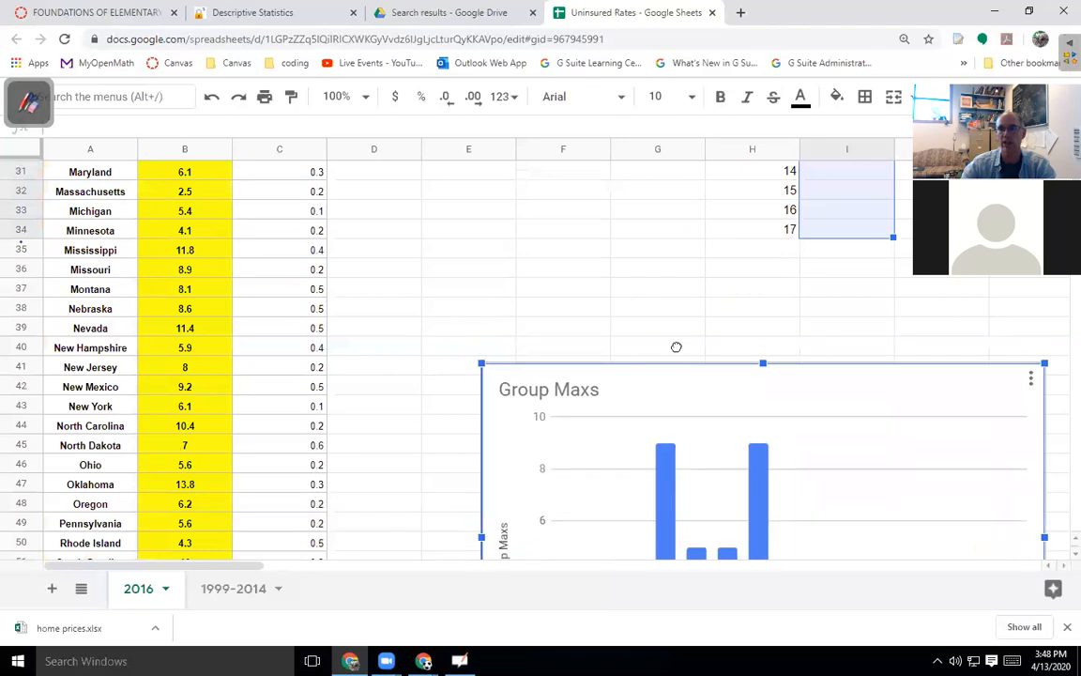
pyautogui.scroll(5, 470, 288)
pyautogui.scroll(4, 443, 291)
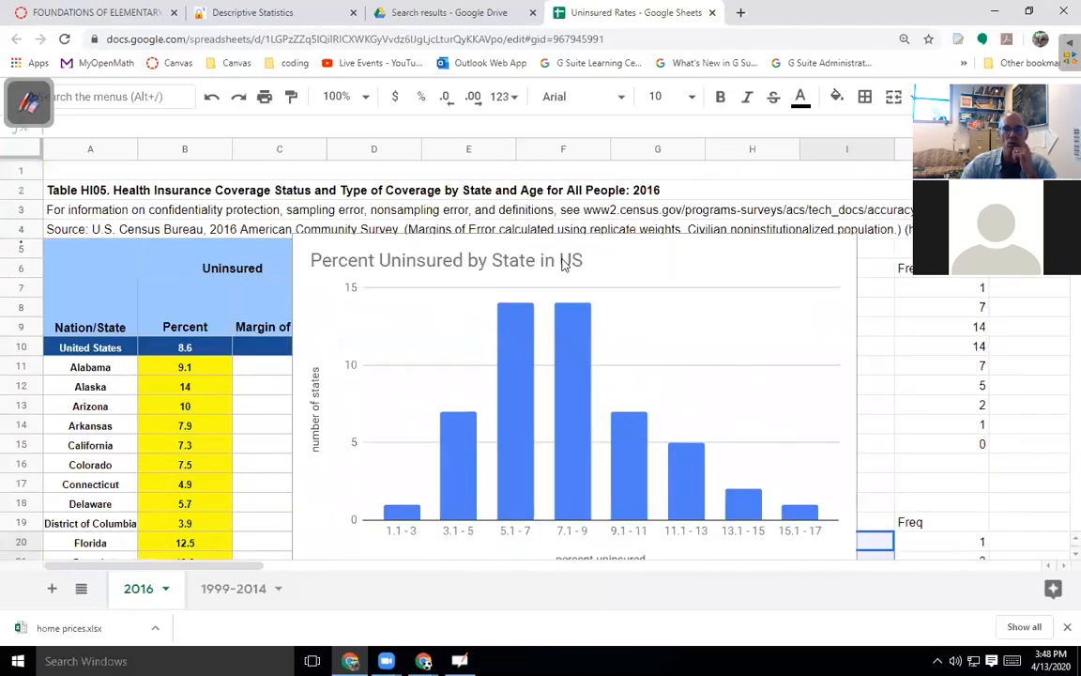
# Move the Percent Uninsured histogram right to uncover the Min, Max and Range table.
pyautogui.click(462, 248)
pyautogui.moveTo(671, 208); pyautogui.dragTo(1024, 212)
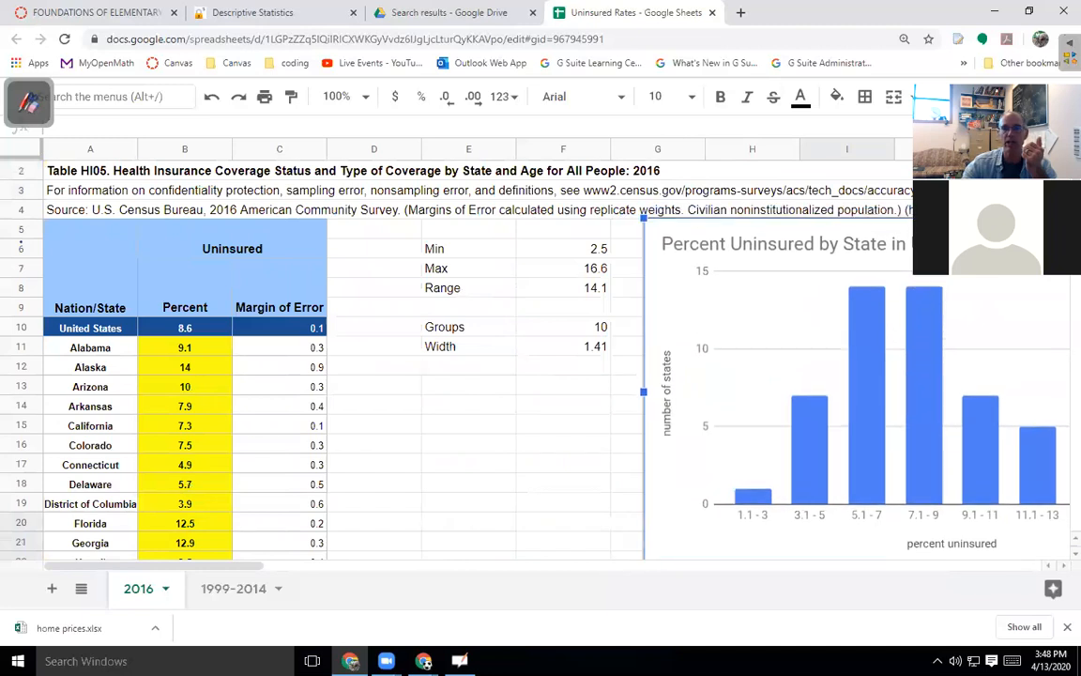
pyautogui.hscroll(2, 632, 379)
pyautogui.click(388, 392)
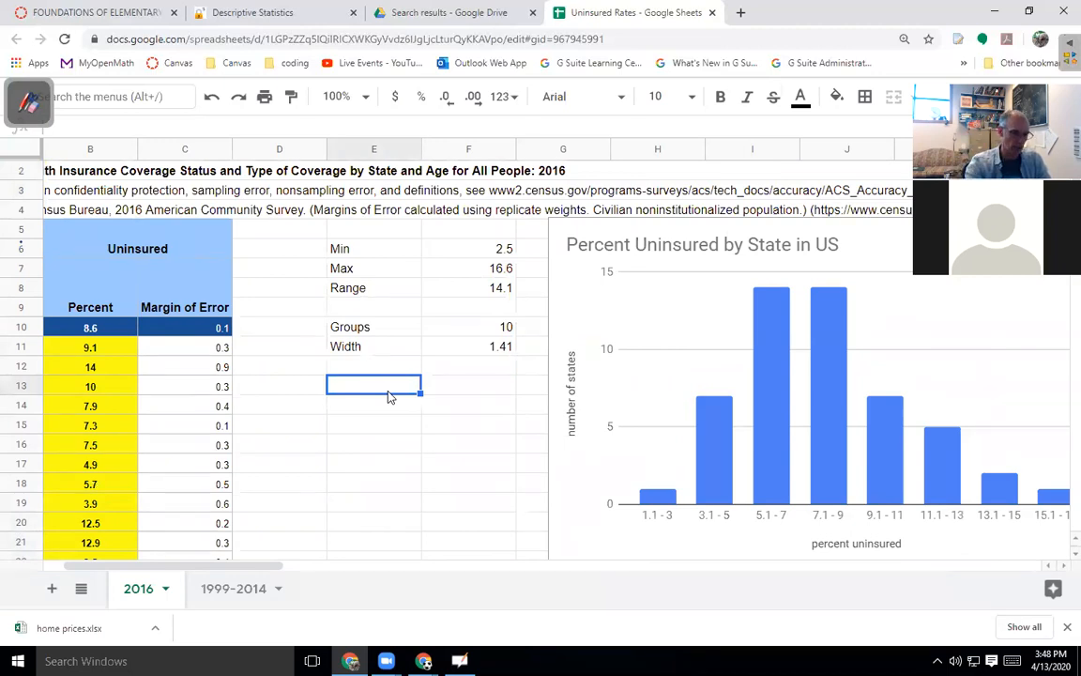
# Label E13 and E14 'mean' and 'standard dev'.
pyautogui.write('mean')
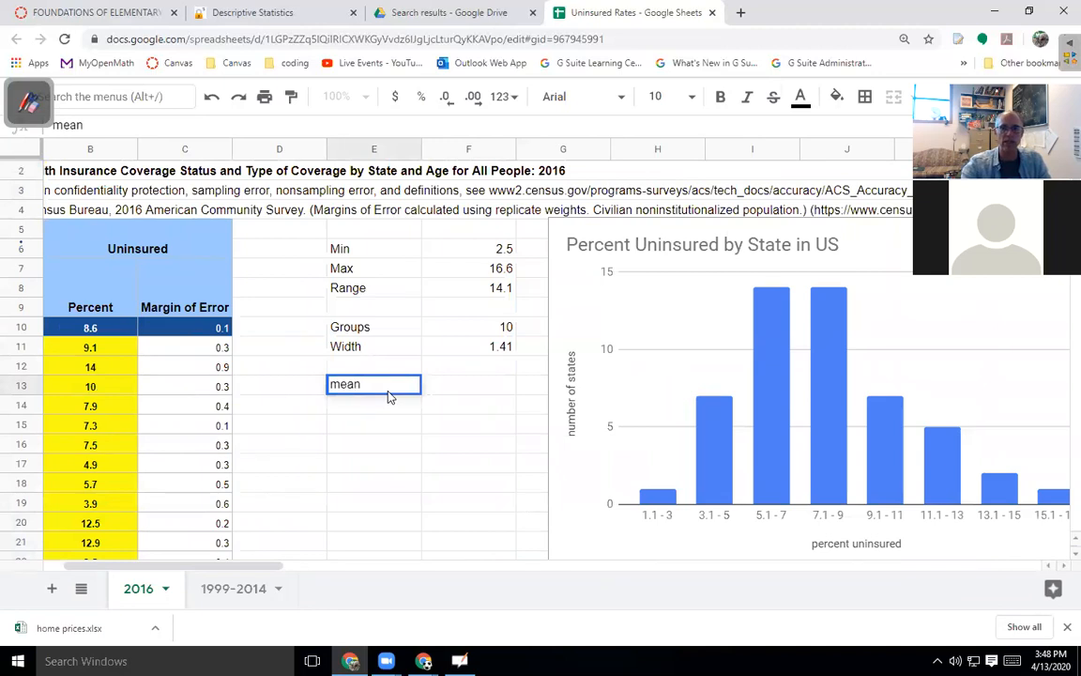
pyautogui.press('Return')
pyautogui.write('standa')
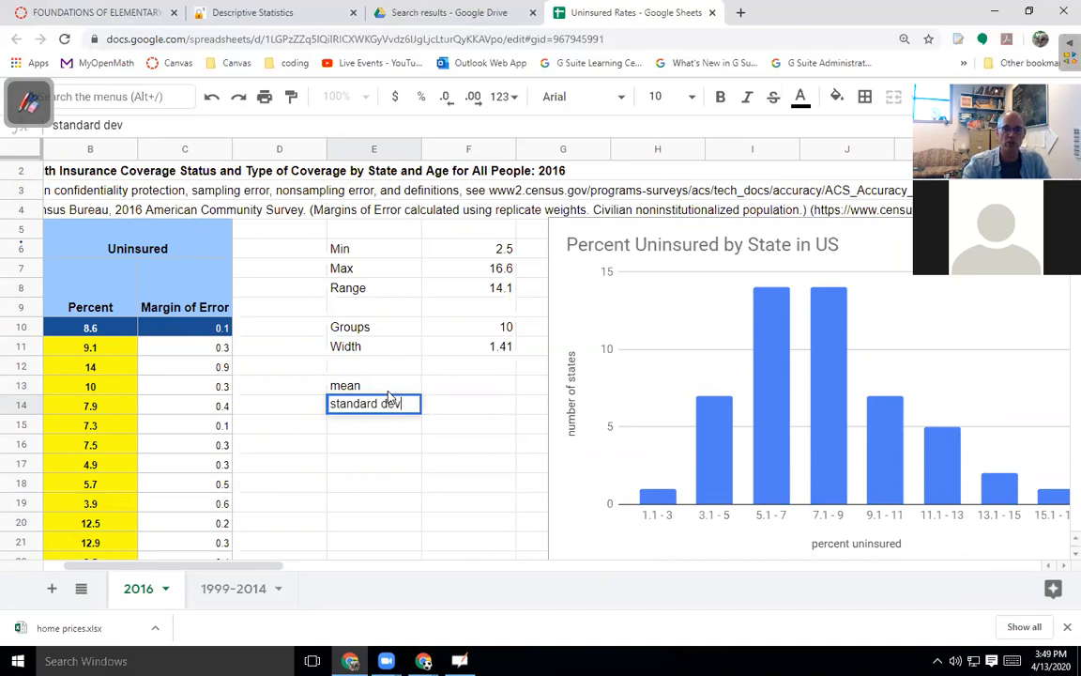
pyautogui.write('rd dev')
pyautogui.press('Return')
pyautogui.press('Return')
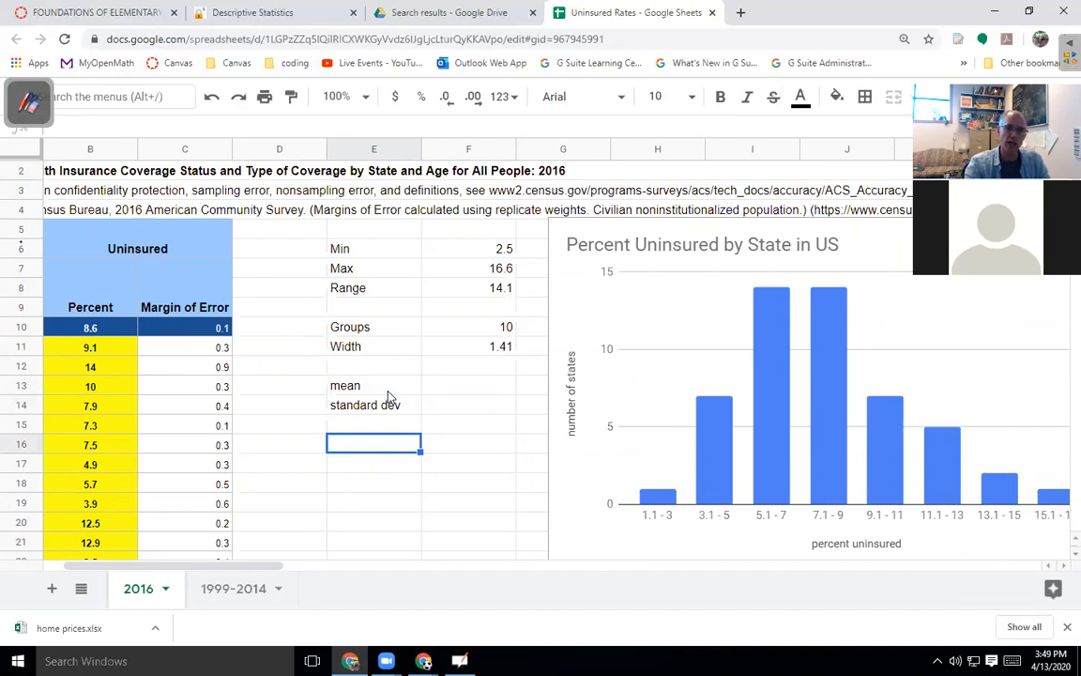
# Enter Min, Quartile 1, Median, Quartile 3 and Max labels in E16:E20.
pyautogui.write('Min')
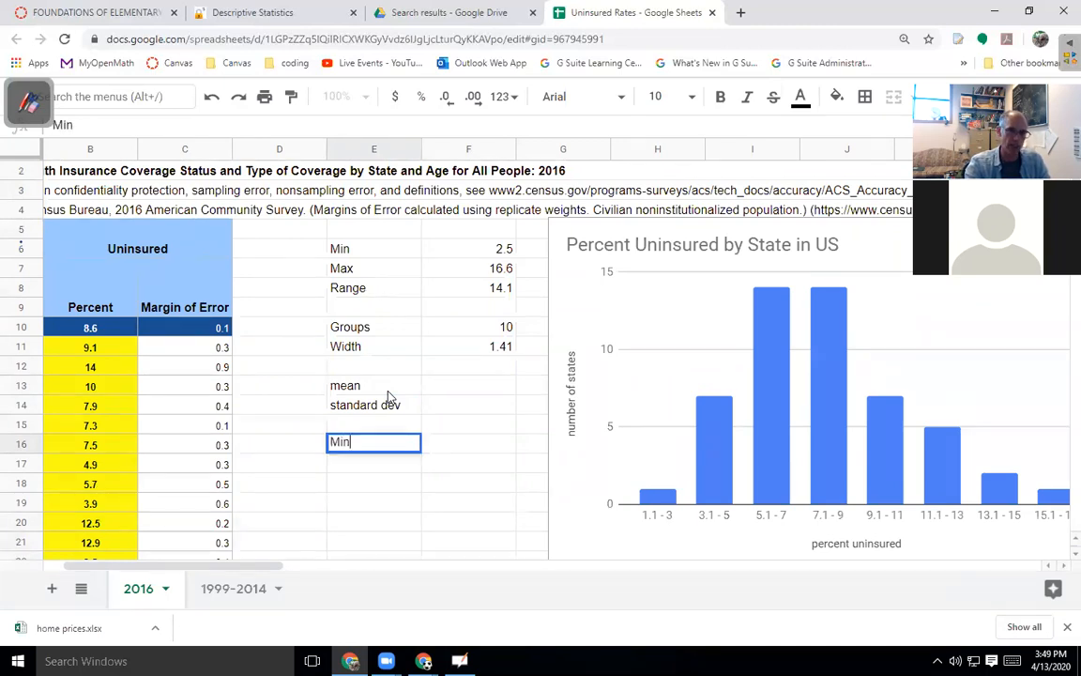
pyautogui.press('Return')
pyautogui.write('Quarti')
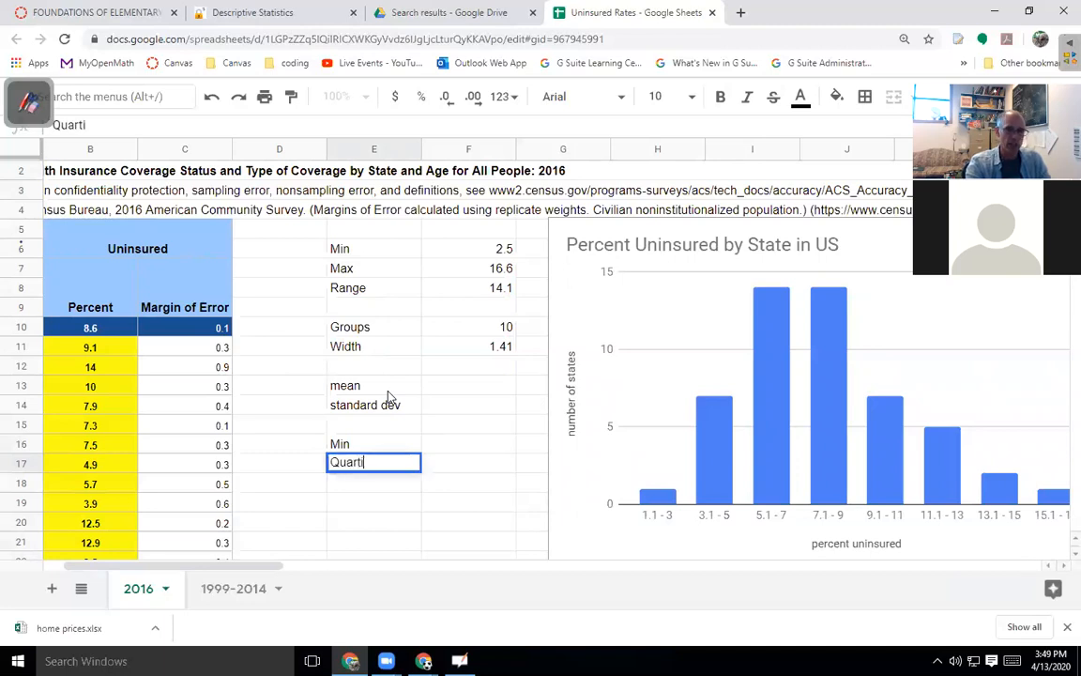
pyautogui.write('le 1')
pyautogui.press('Return')
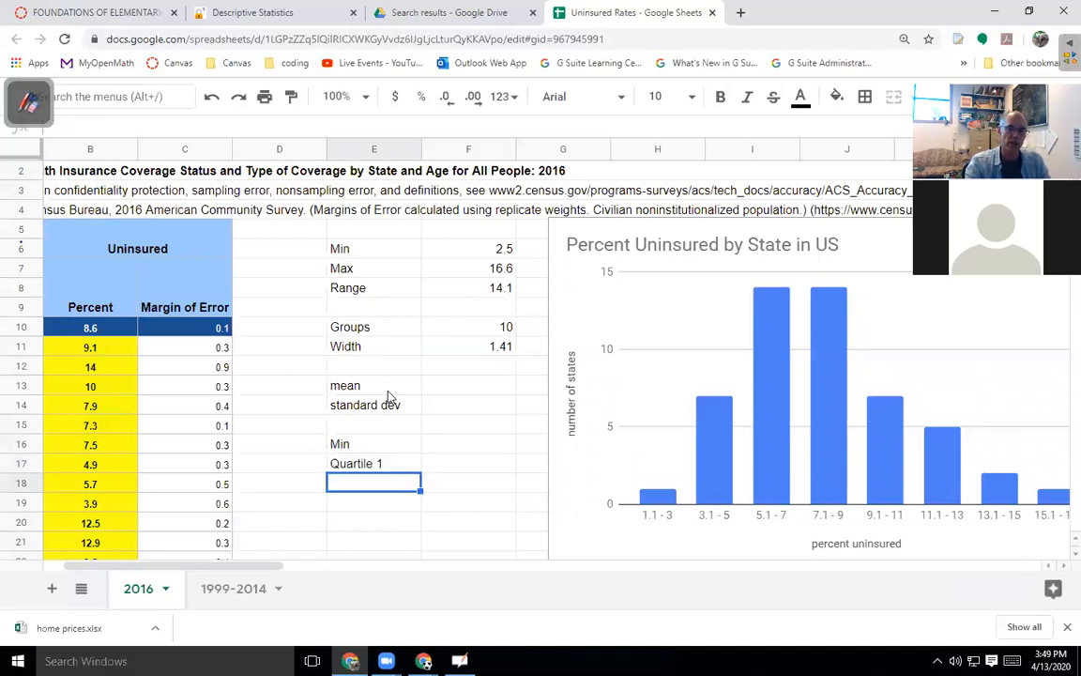
pyautogui.write('Median')
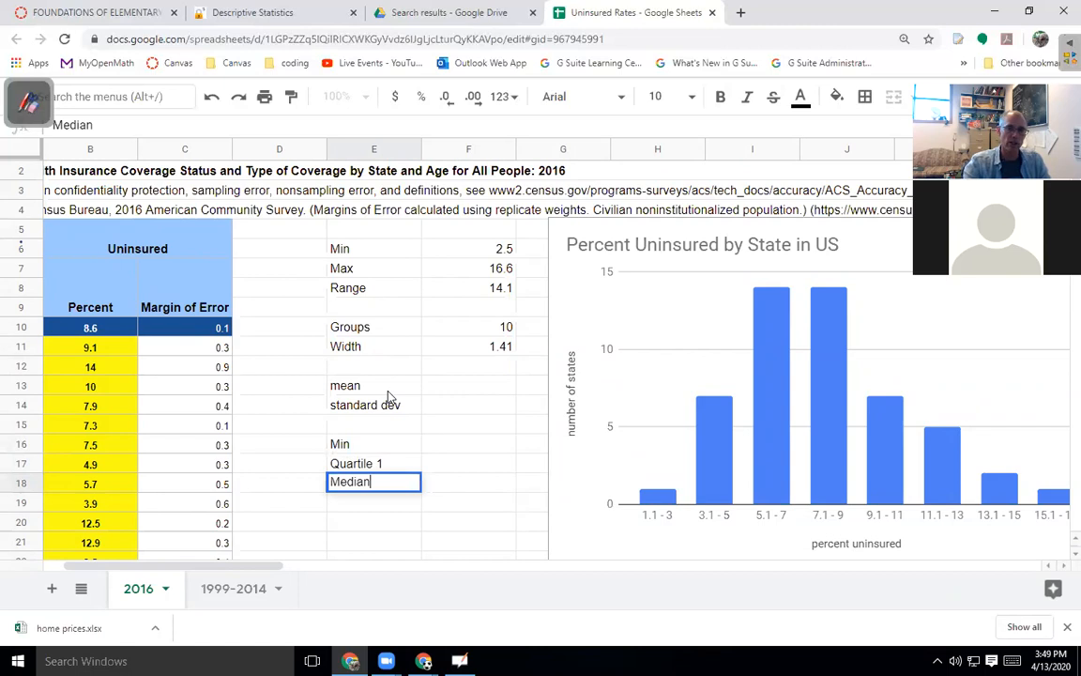
pyautogui.press('Return')
pyautogui.write('Quart')
pyautogui.write('ile 3')
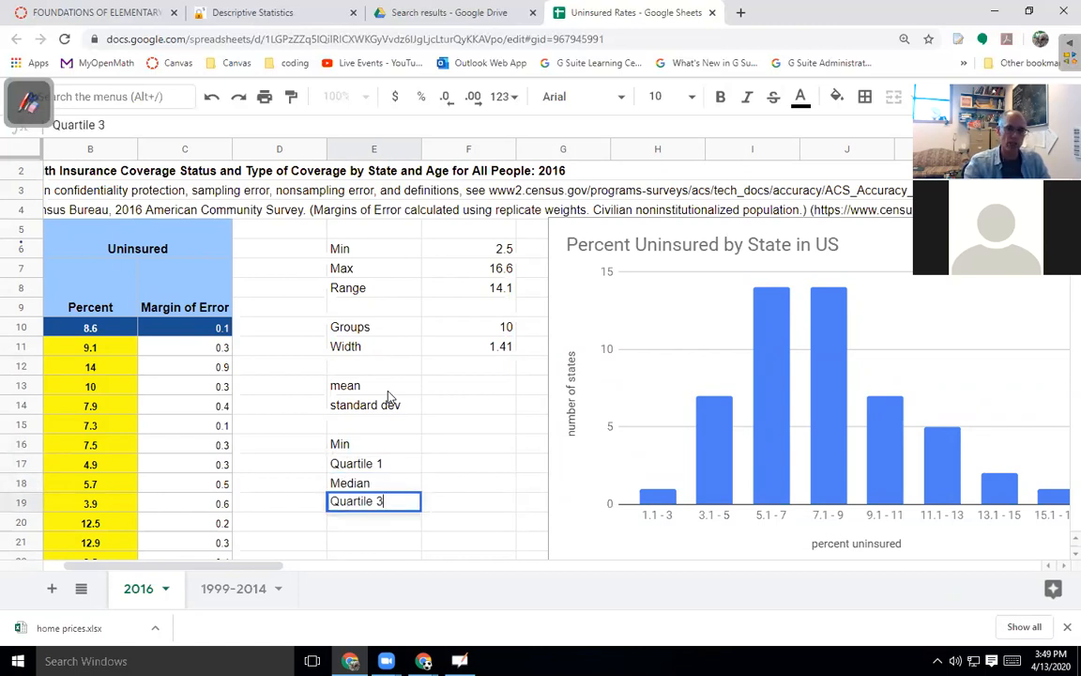
pyautogui.press('Return')
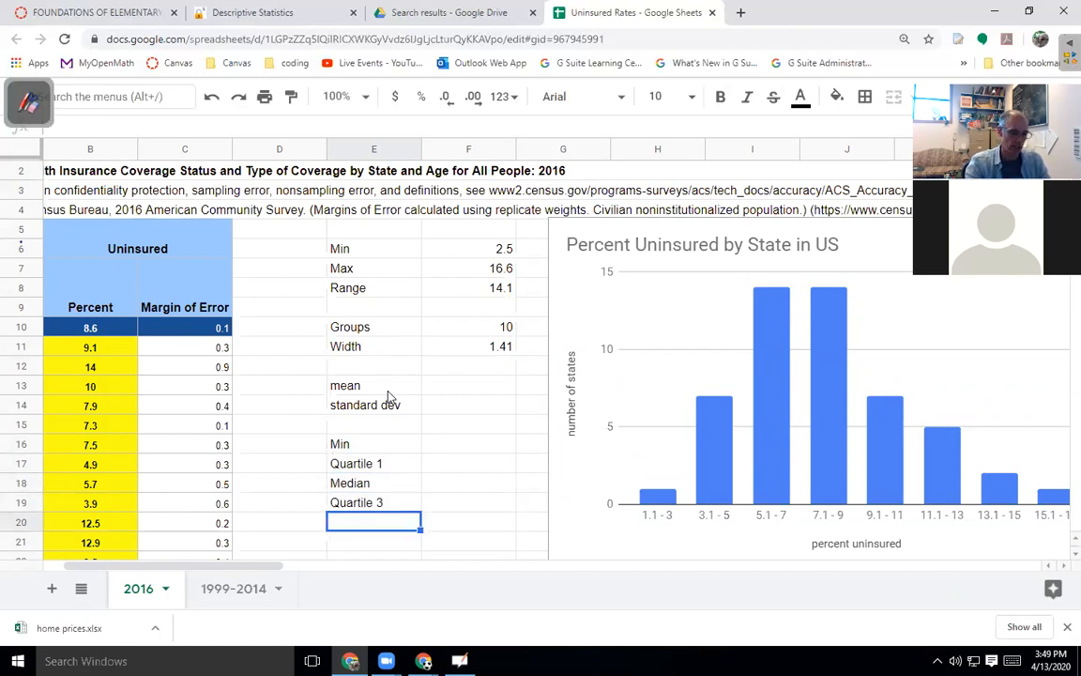
pyautogui.write('Max')
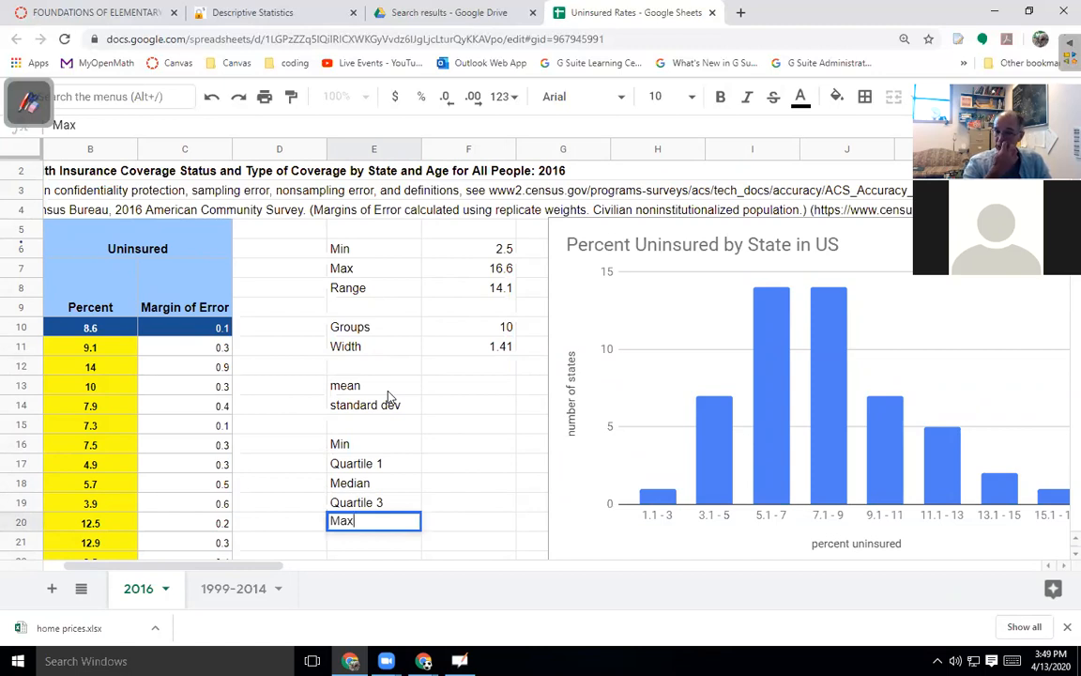
pyautogui.click(468, 447)
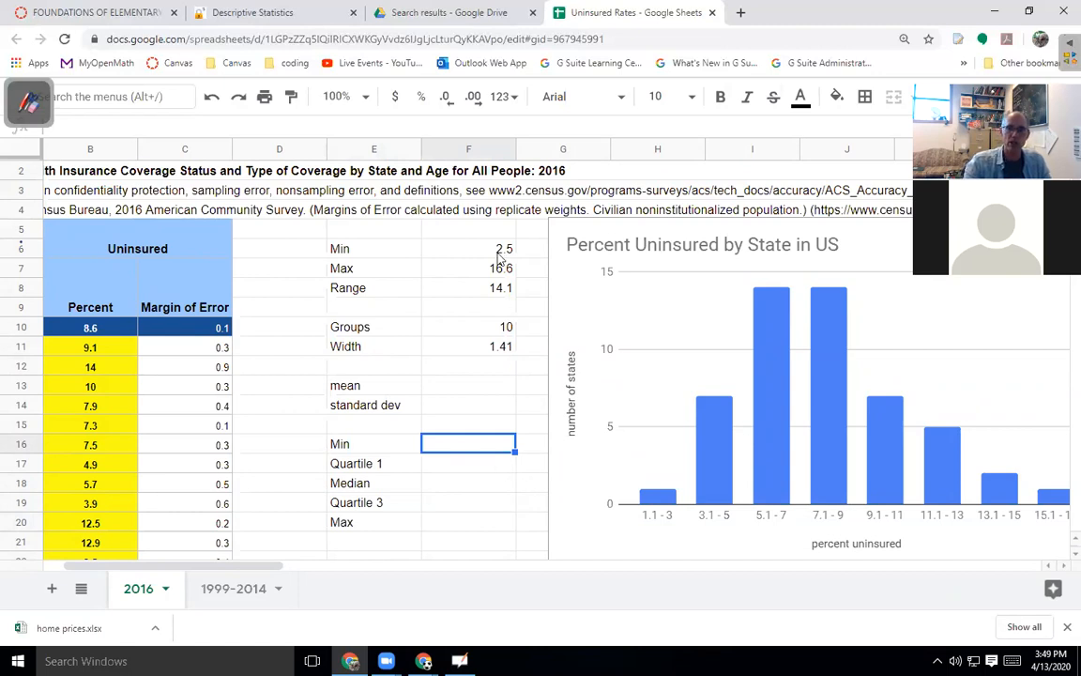
# Link Min to F6 (2.5) and Max to F8 (14.1).
pyautogui.write('=')
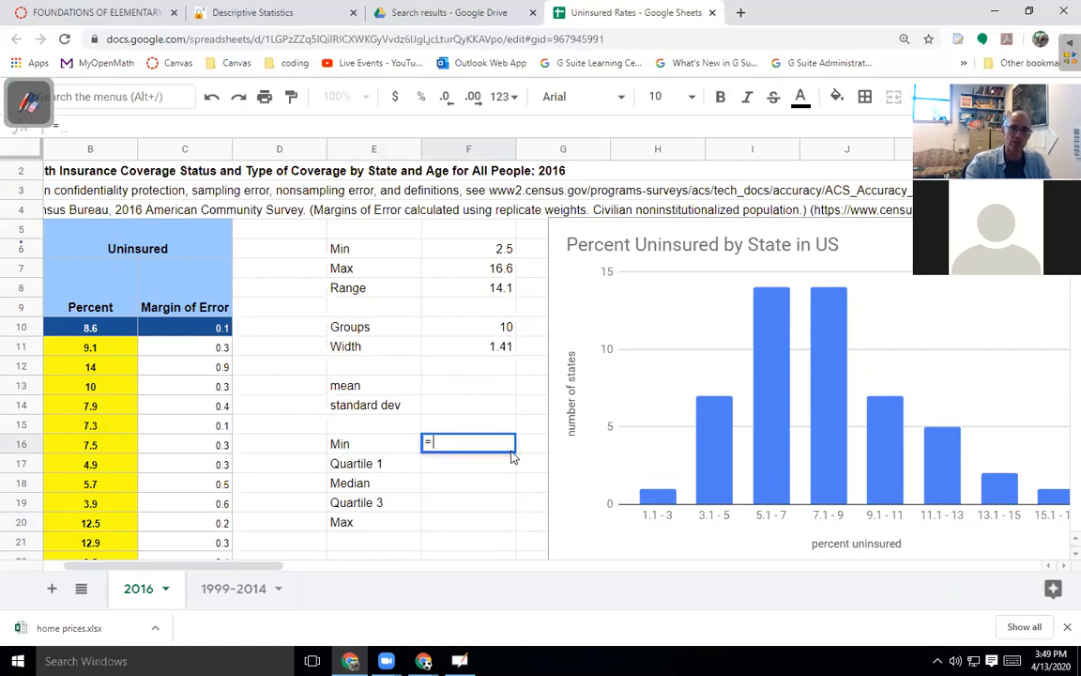
pyautogui.click(492, 251)
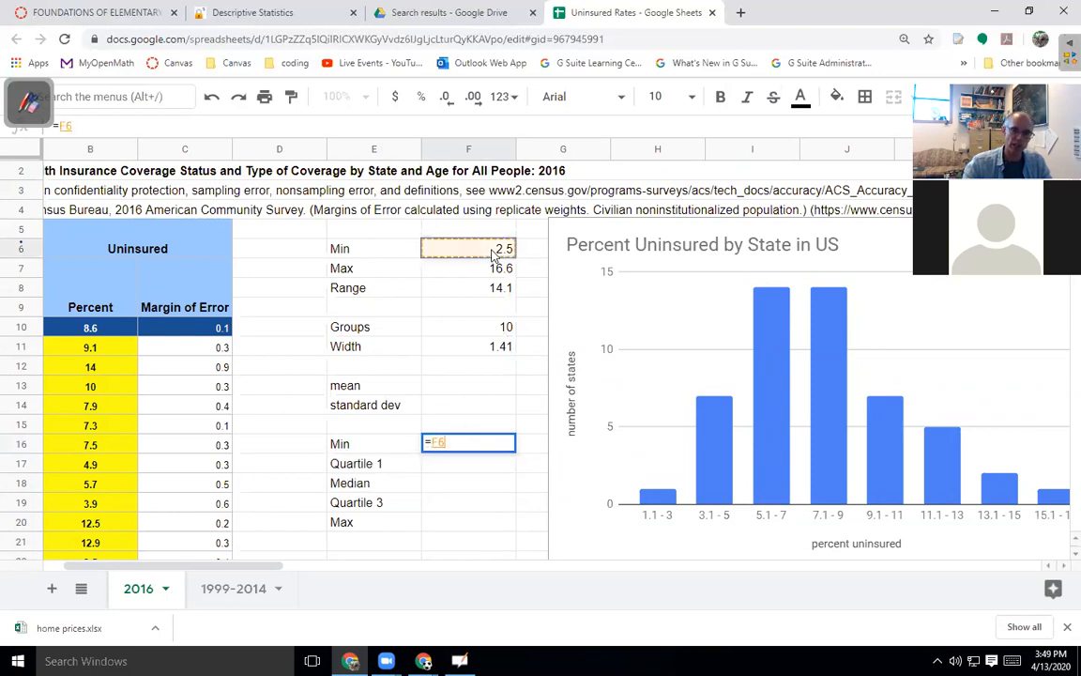
pyautogui.press('Return')
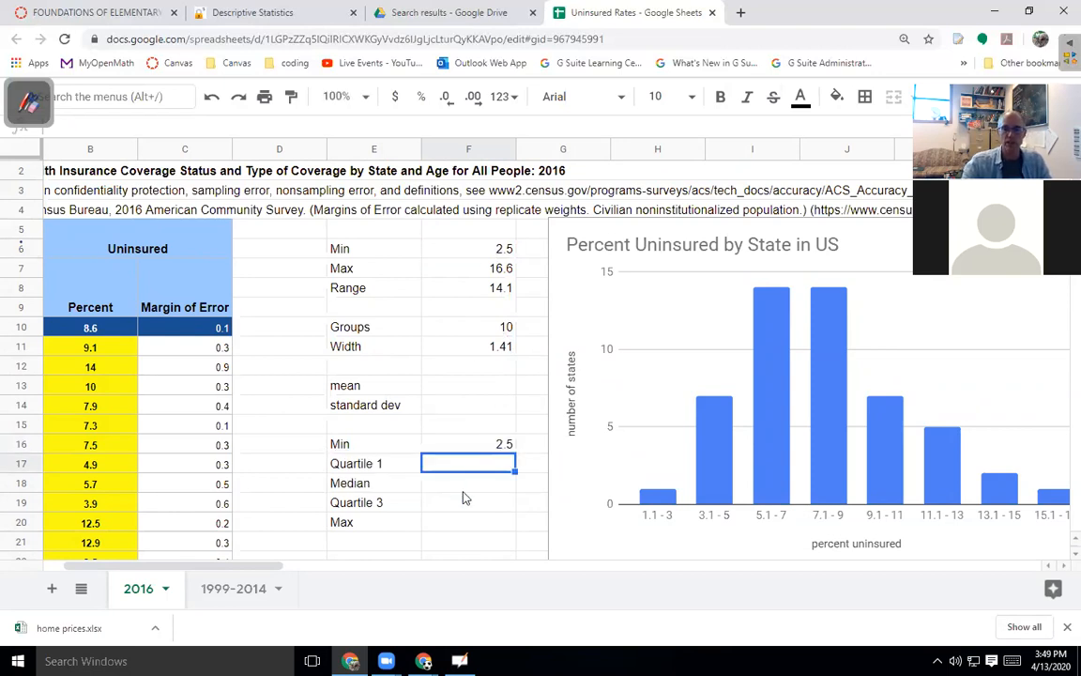
pyautogui.click(461, 523)
pyautogui.write('=')
pyautogui.click(462, 288)
pyautogui.press('Return')
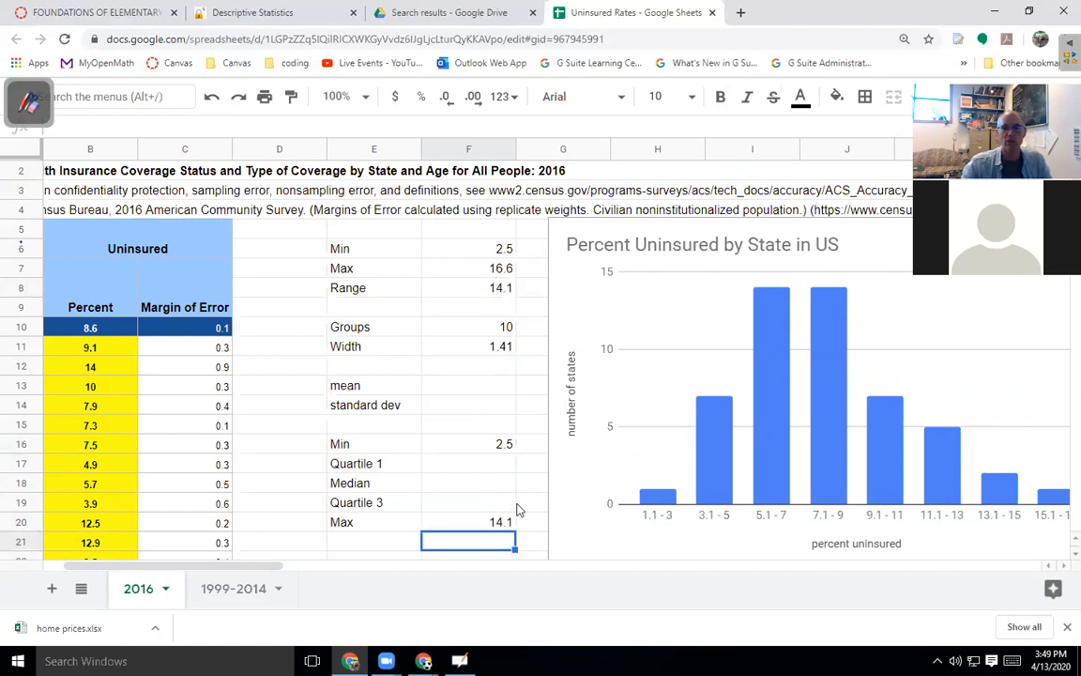
# Compute the median of B11:B61 in F18, giving 8.
pyautogui.click(451, 465)
pyautogui.click(451, 486)
pyautogui.write('=med')
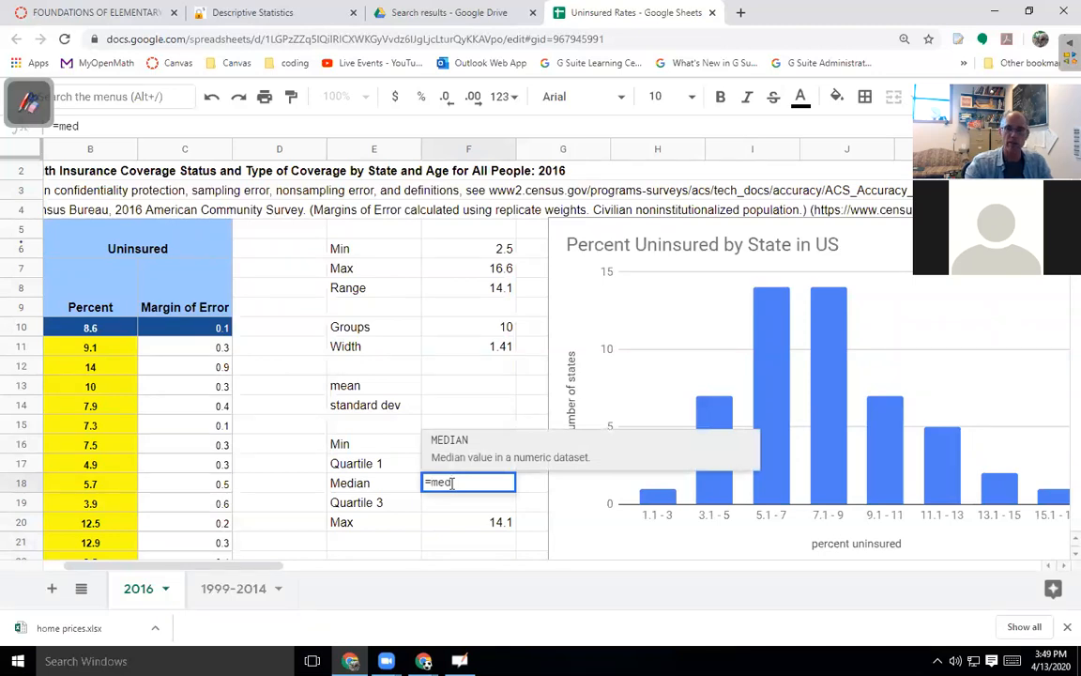
pyautogui.click(449, 441)
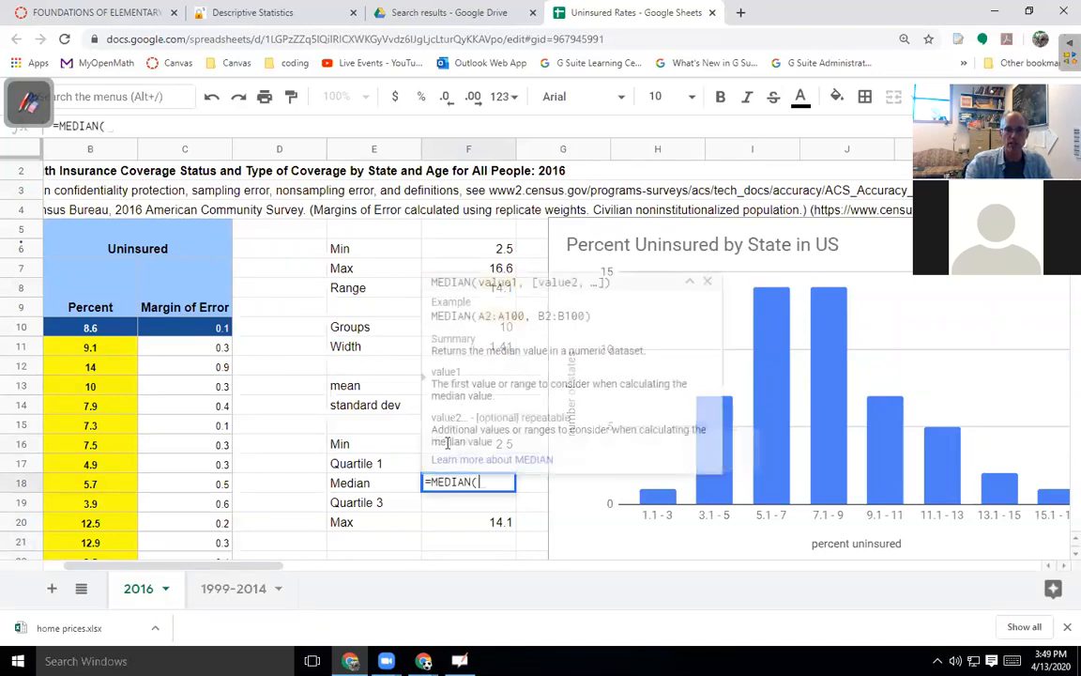
pyautogui.click(98, 350)
pyautogui.hotkey('ctrl', 'shift', 'Down')
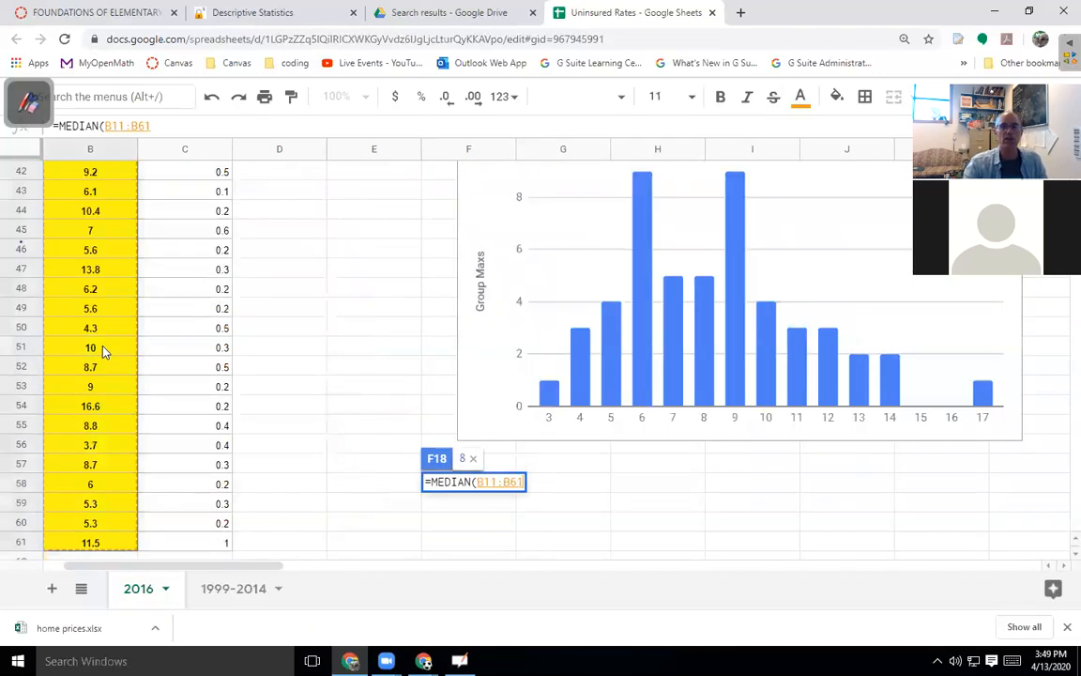
pyautogui.press('Return')
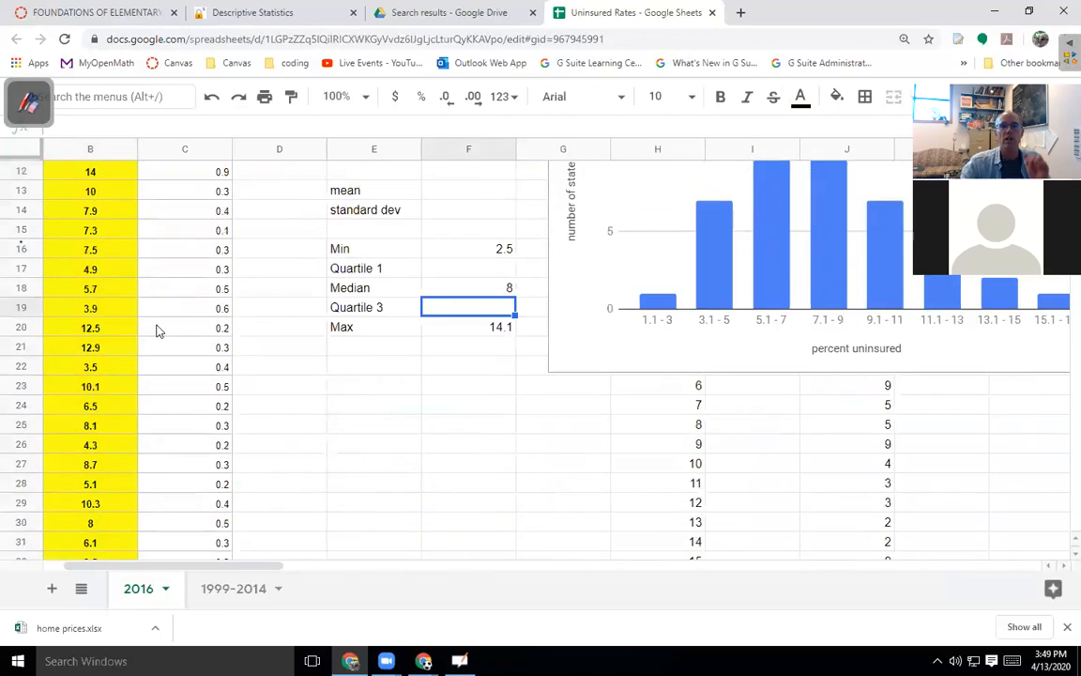
# Enter =QUARTILE.INC(B11:B61,1) in F17 for Quartile 1 (5.6).
pyautogui.click(468, 328)
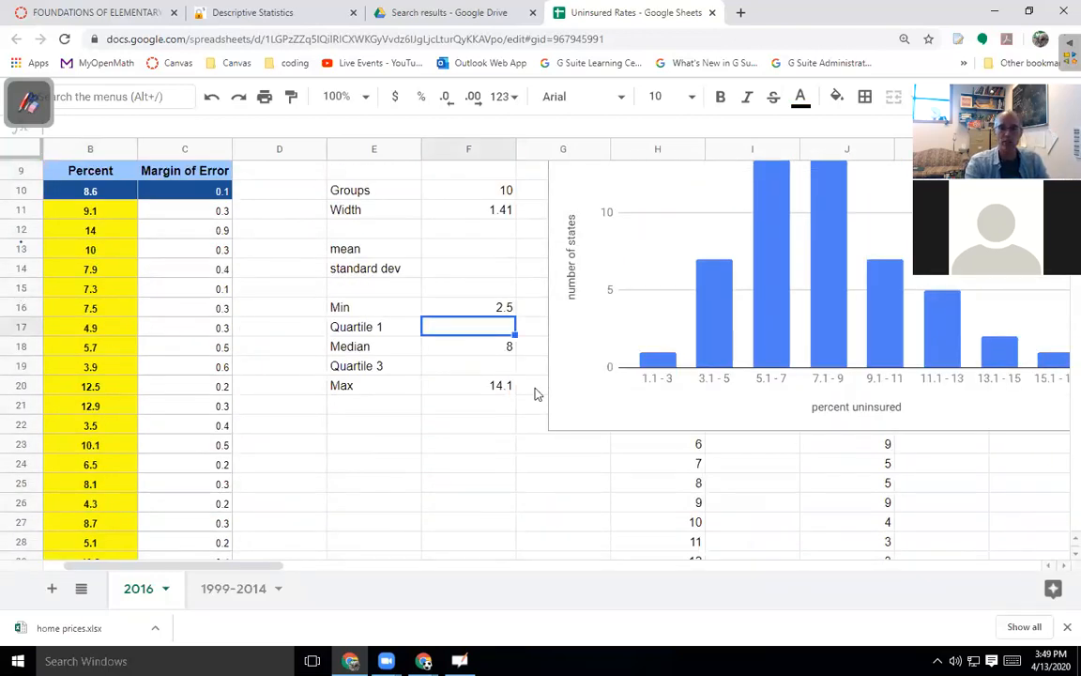
pyautogui.write('=')
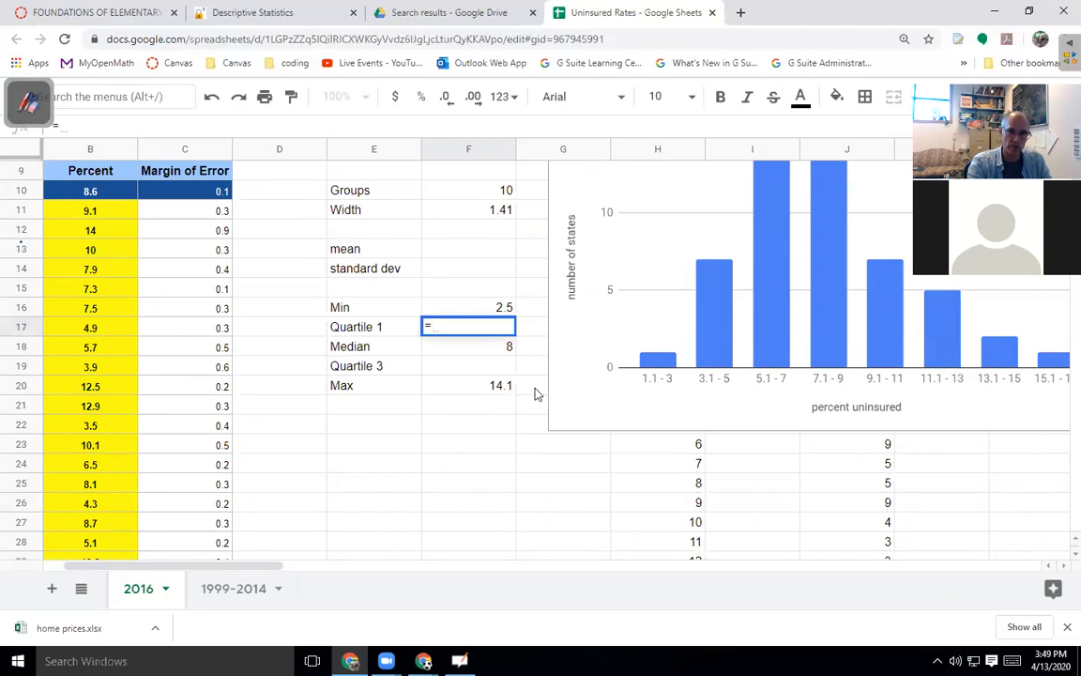
pyautogui.write('quarti')
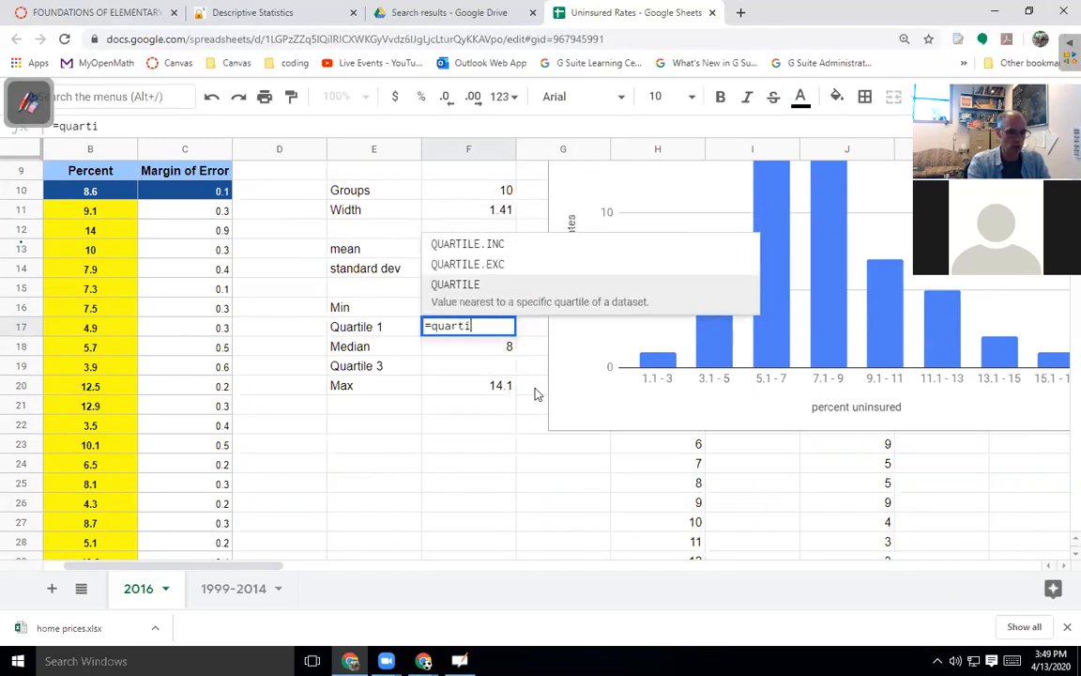
pyautogui.write('le(')
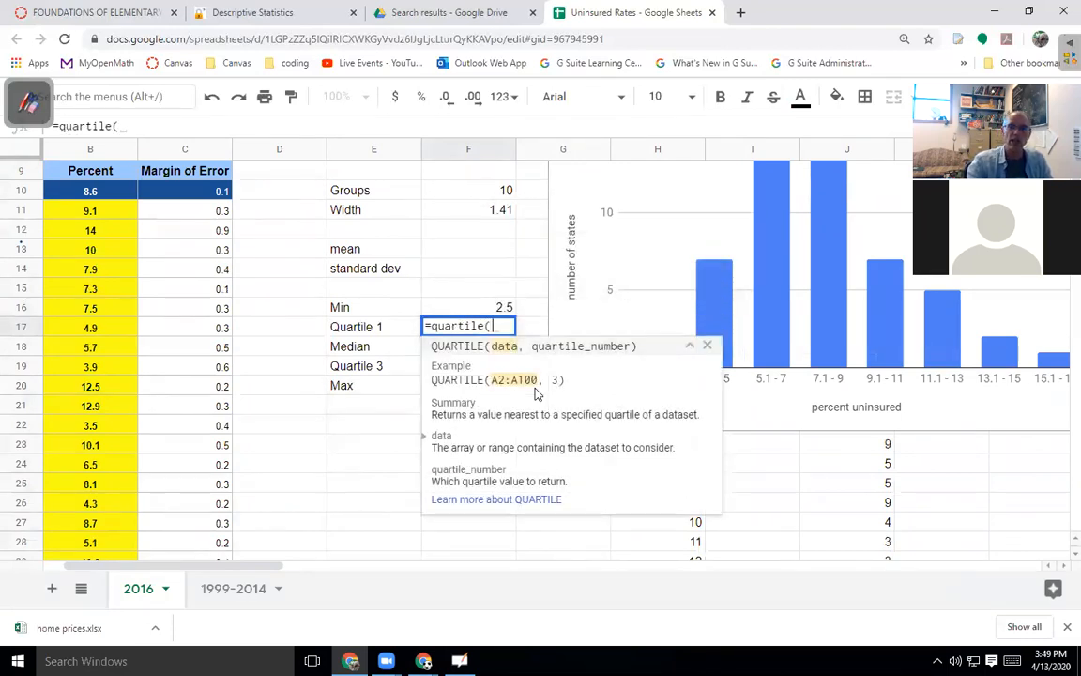
pyautogui.press('BackSpace')
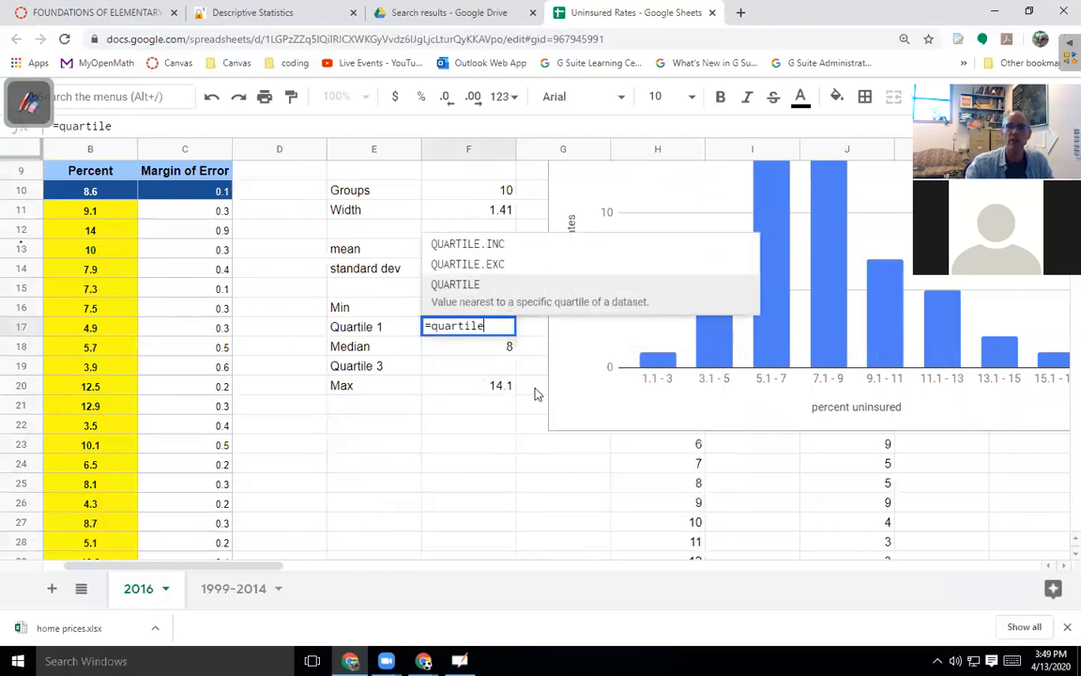
pyautogui.click(481, 247)
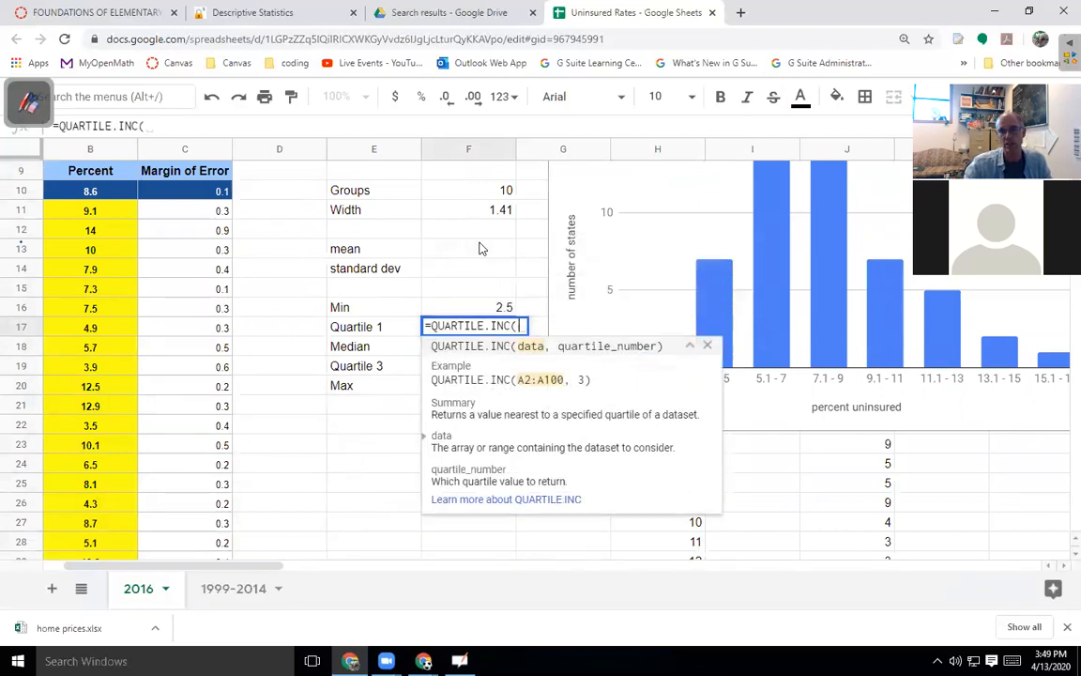
pyautogui.click(100, 210)
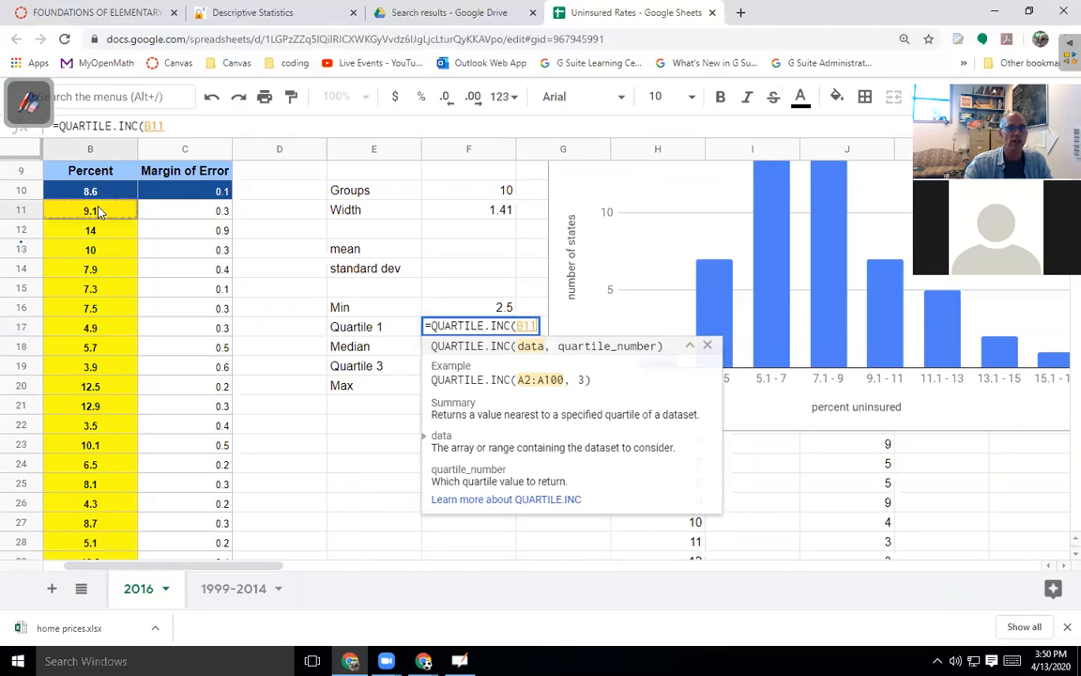
pyautogui.hotkey('ctrl', 'shift', 'Down')
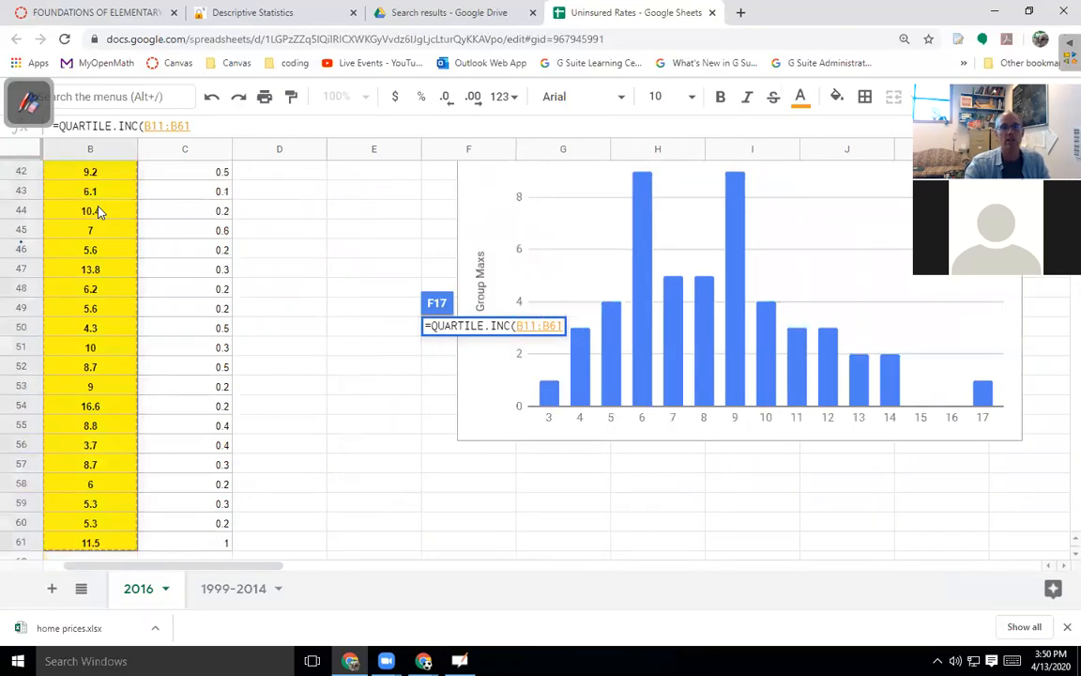
pyautogui.write(',')
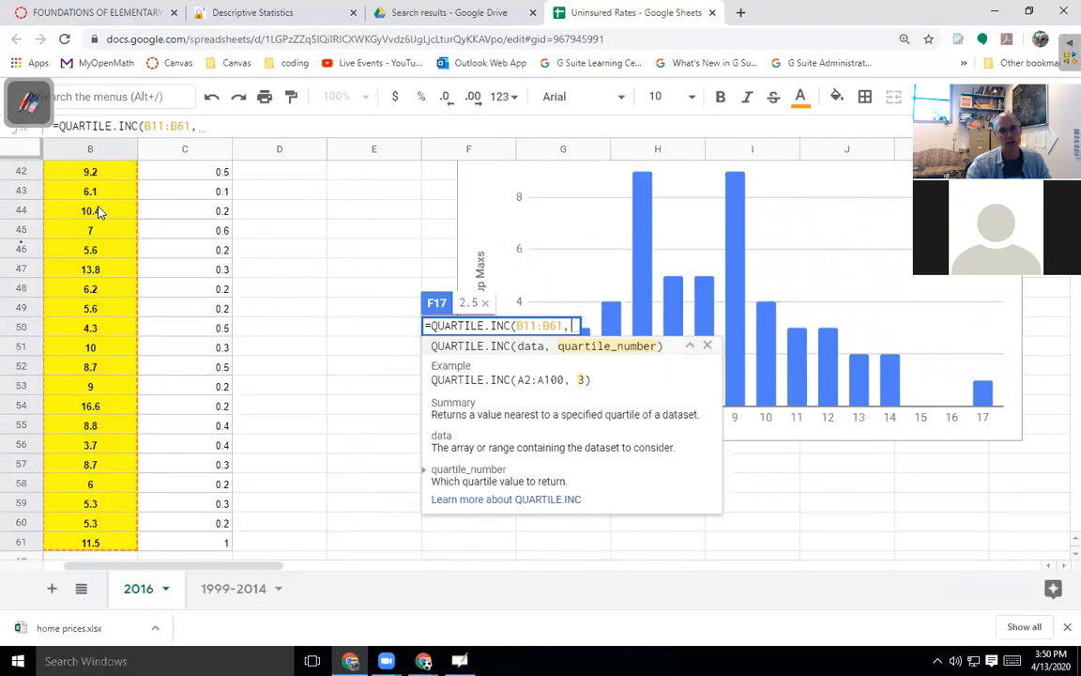
pyautogui.write('1)')
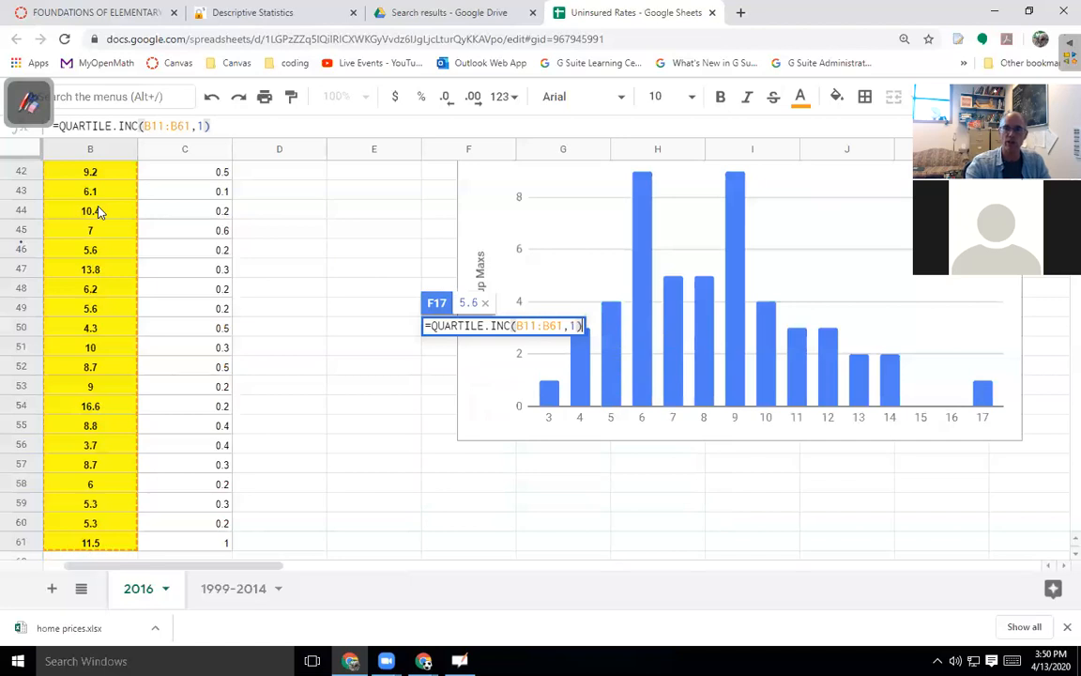
pyautogui.press('Return')
# Enter =QUARTILE.INC(B11:B61,3) in F19 for Quartile 3 (9.6).
pyautogui.scroll(3, 119, 206)
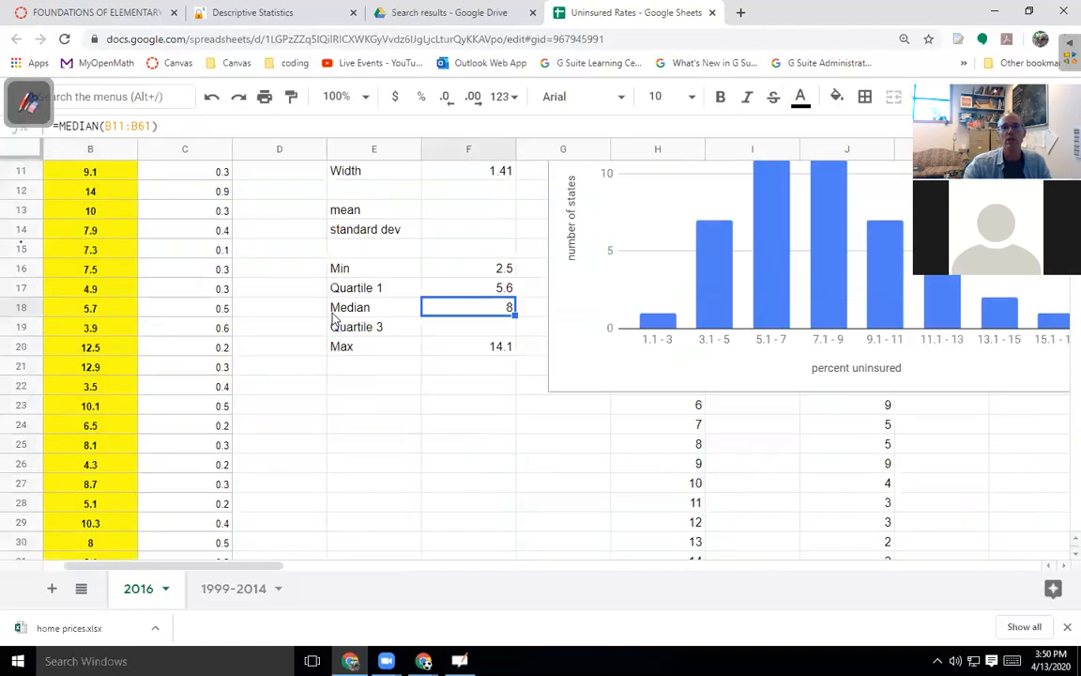
pyautogui.click(474, 328)
pyautogui.write('=qua')
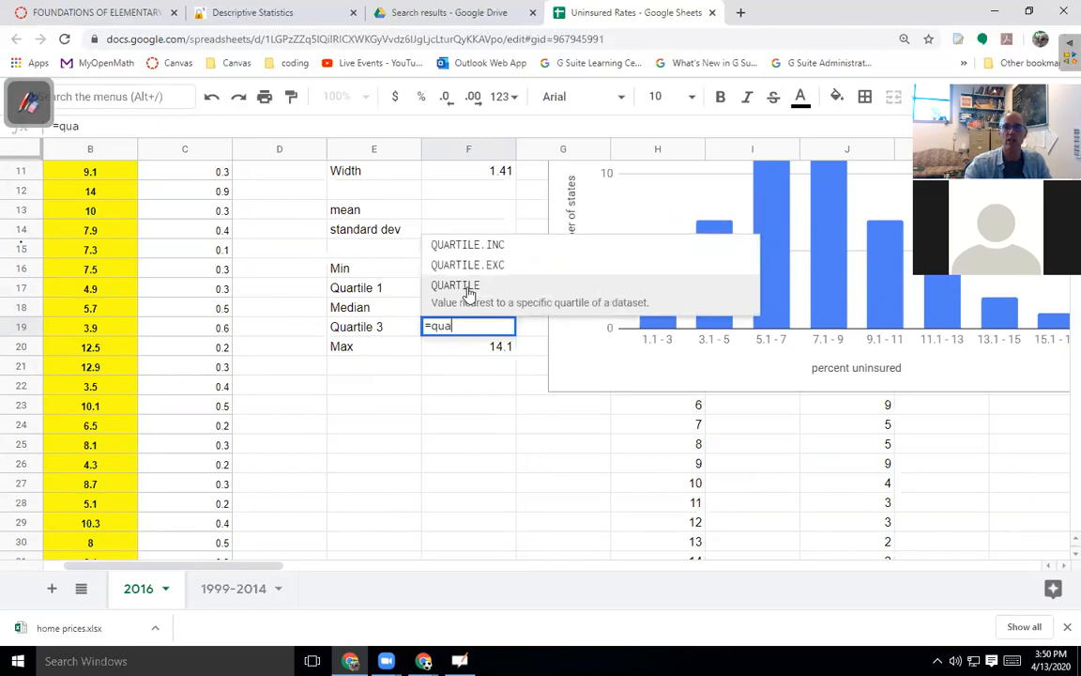
pyautogui.click(485, 247)
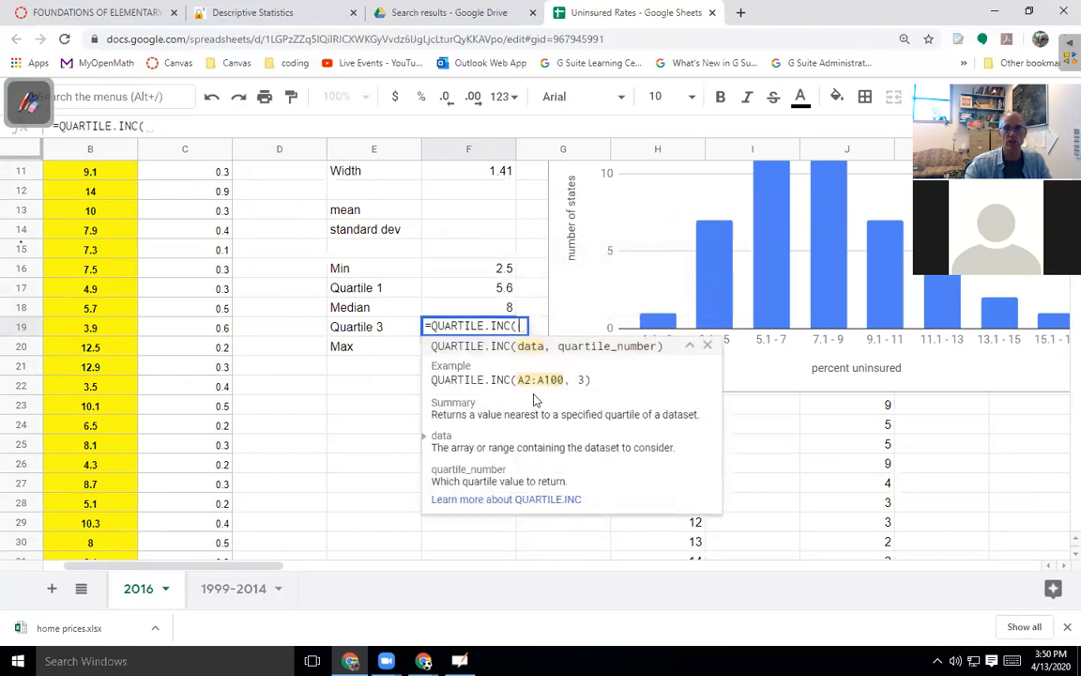
pyautogui.scroll(3, 141, 337)
pyautogui.click(92, 368)
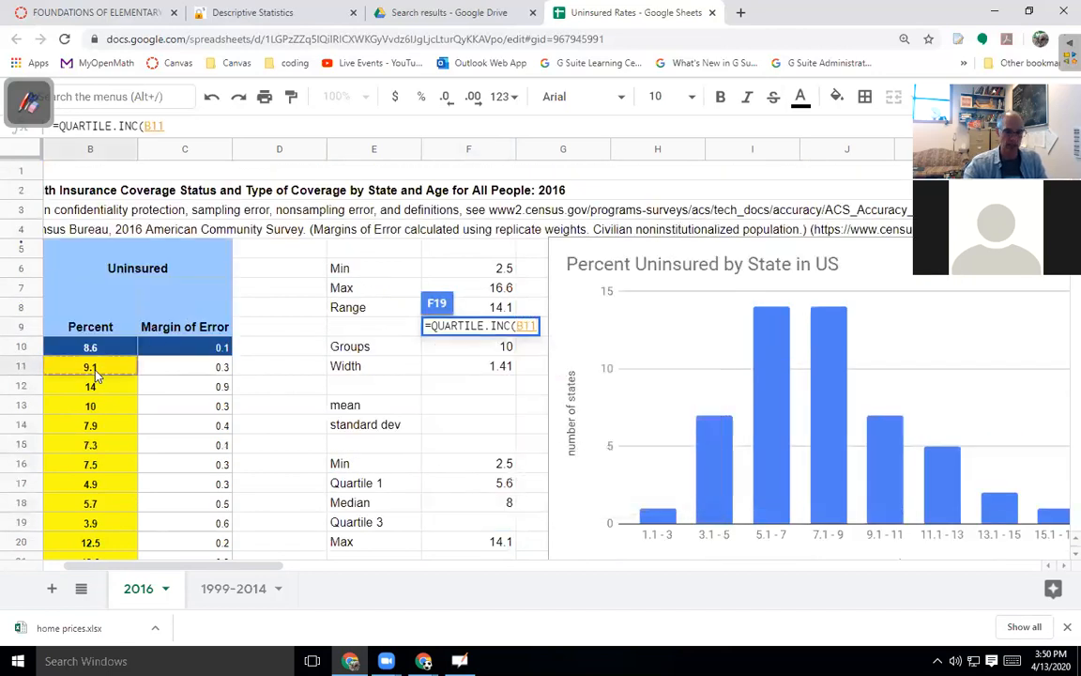
pyautogui.hotkey('ctrl', 'shift', 'Down')
pyautogui.write(',3)')
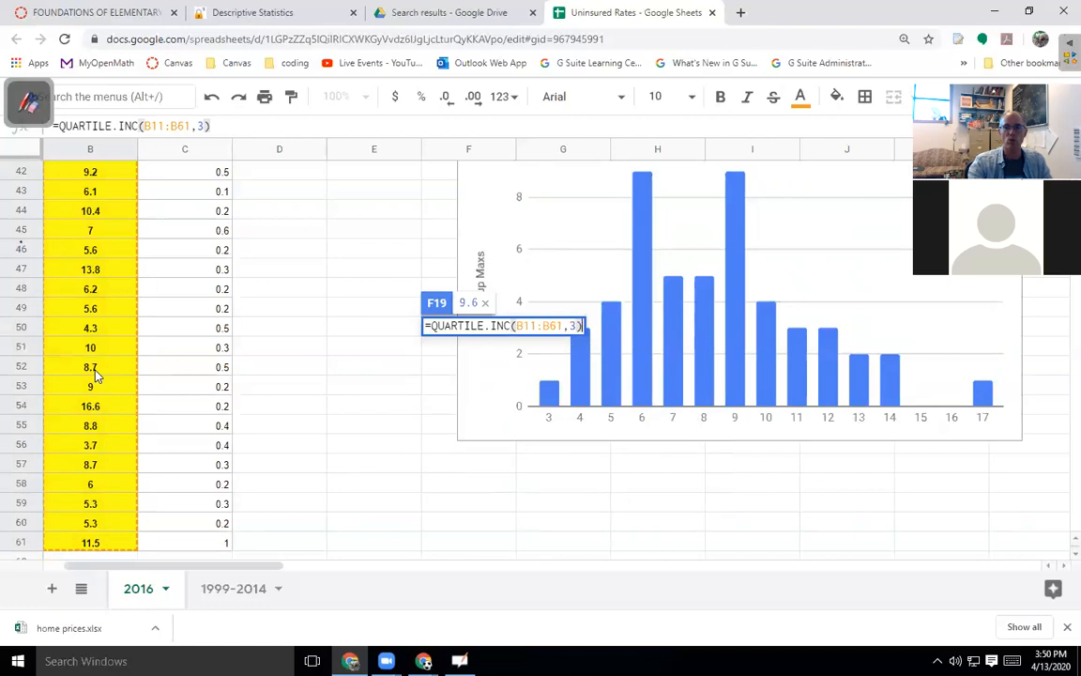
pyautogui.press('Return')
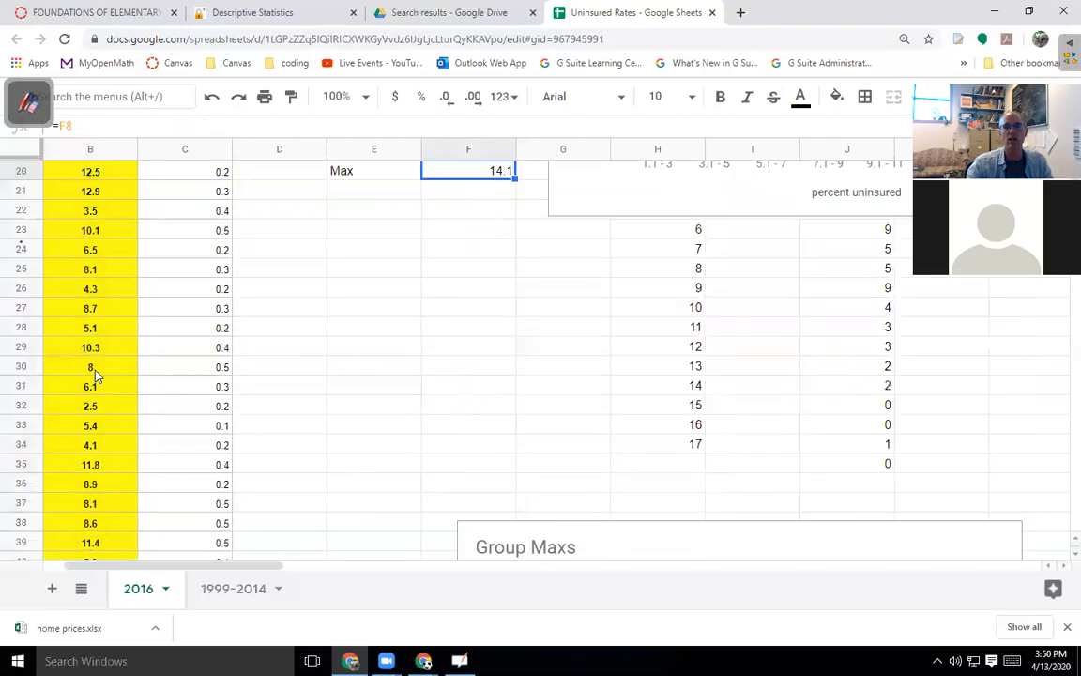
pyautogui.scroll(3, 419, 350)
pyautogui.moveTo(375, 291); pyautogui.dragTo(475, 369)
# Type the heading 'Five Number Summary' in E15.
pyautogui.click(374, 270)
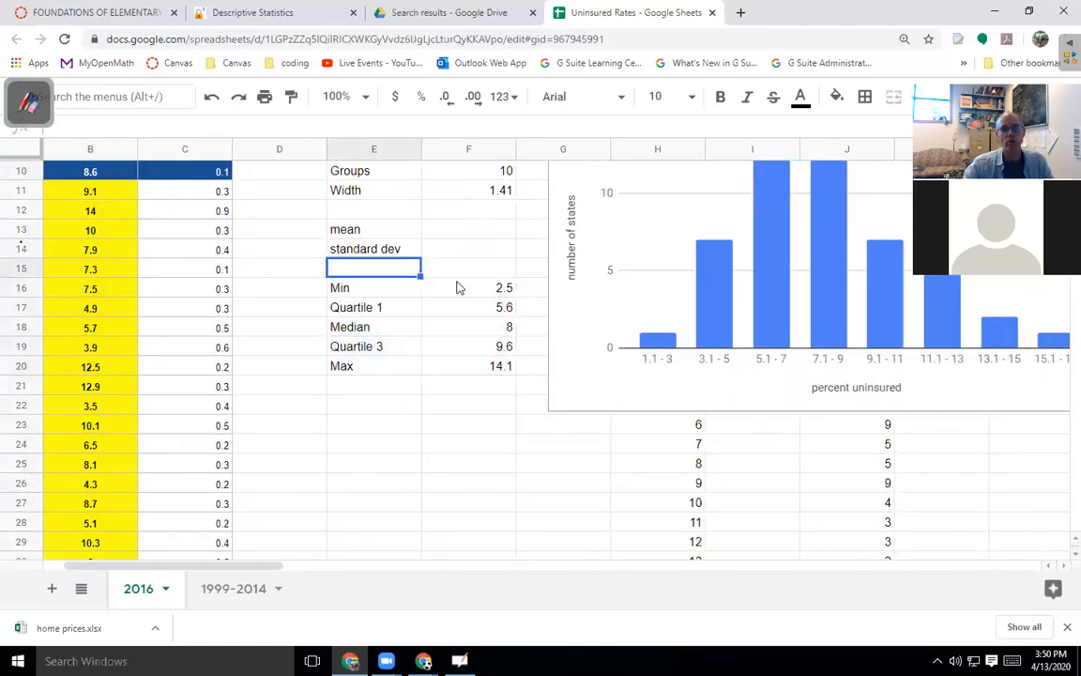
pyautogui.write('Five Number S')
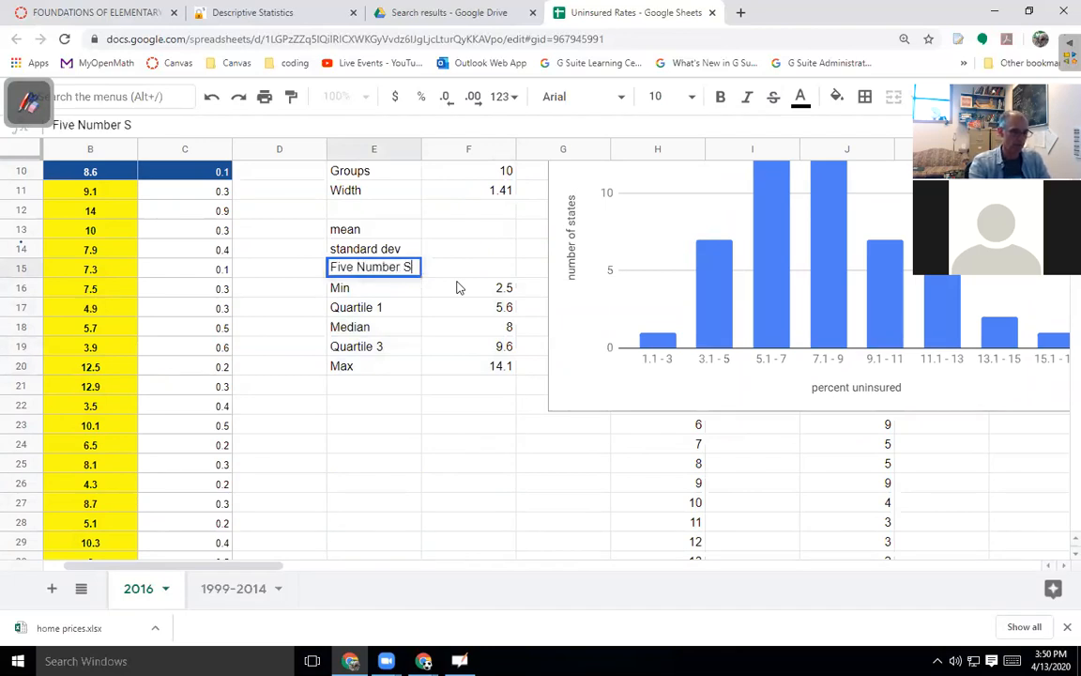
pyautogui.write('ummary')
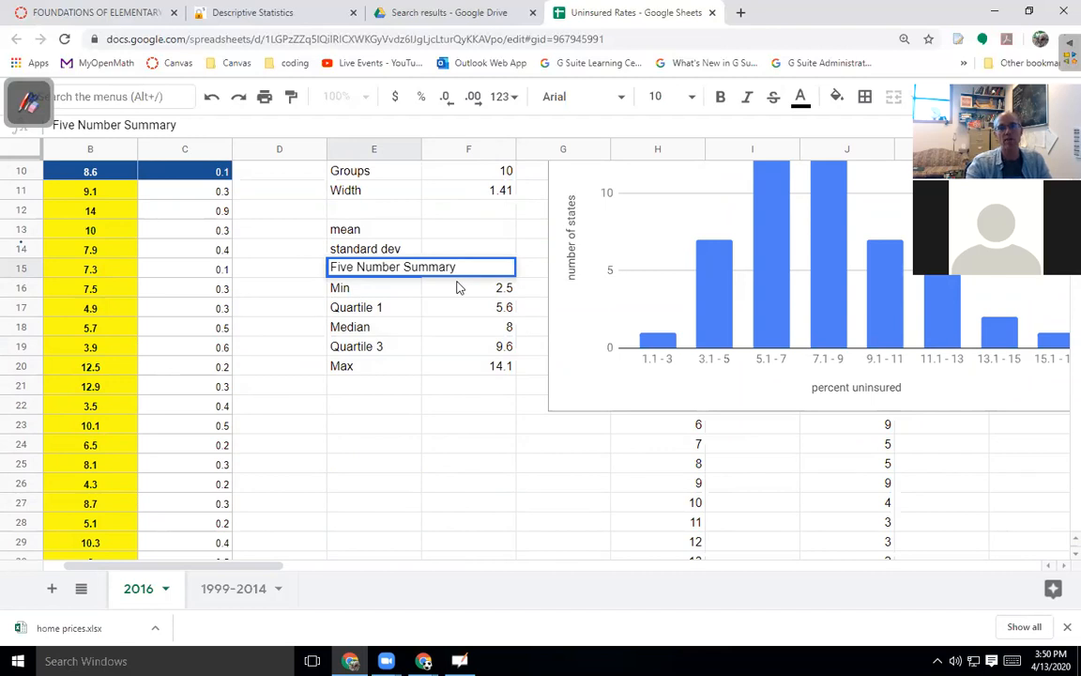
pyautogui.press('Return')
# Shade the heading and summary block E15:F20 cyan.
pyautogui.moveTo(370, 266); pyautogui.dragTo(478, 367)
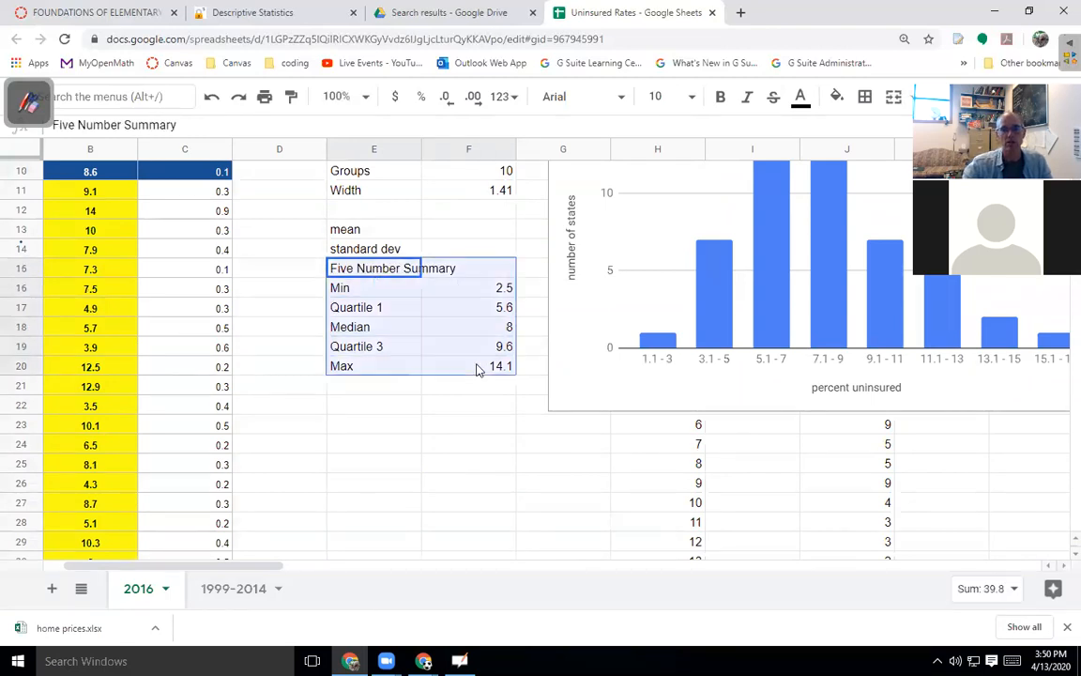
pyautogui.click(835, 99)
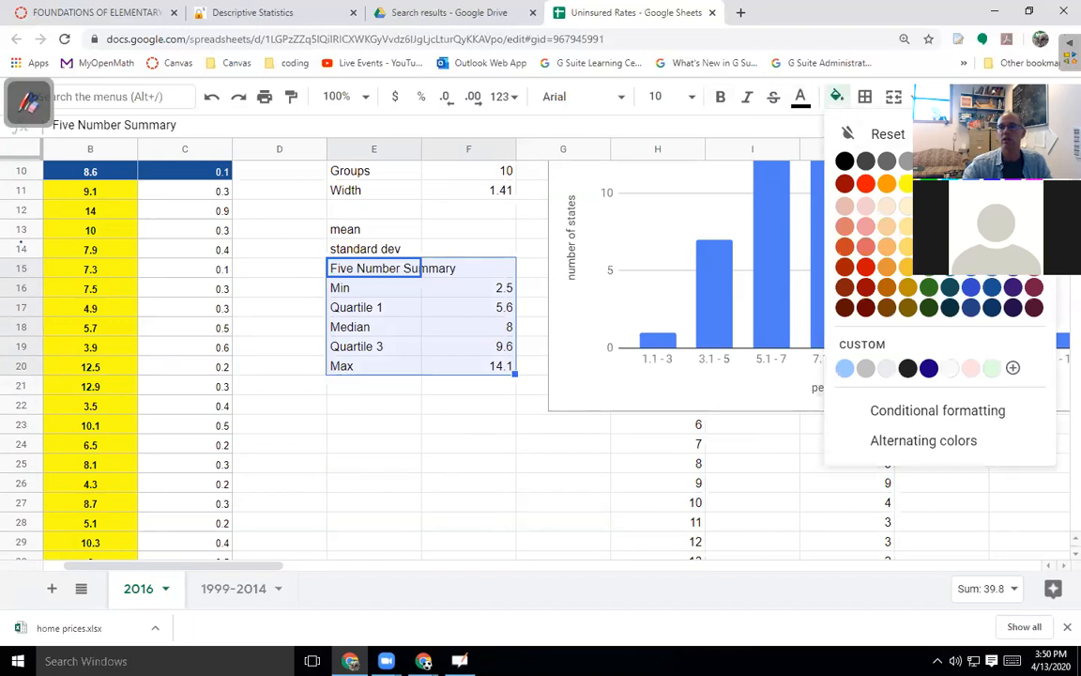
pyautogui.click(950, 184)
pyautogui.click(355, 470)
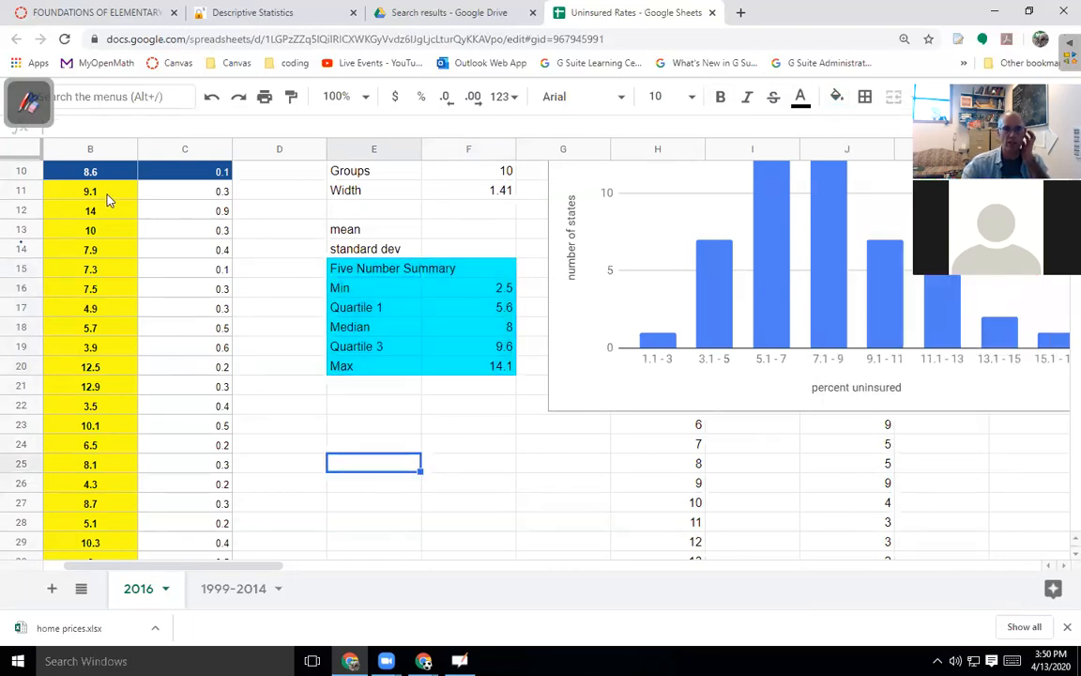
pyautogui.moveTo(103, 192); pyautogui.dragTo(98, 427)
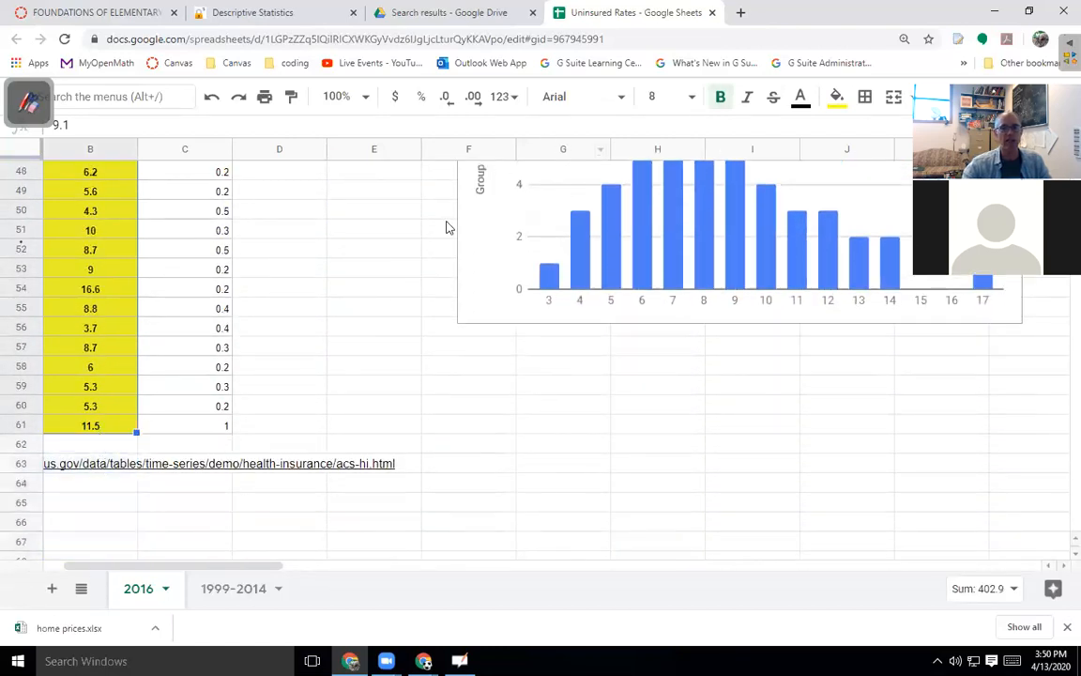
# Clear the Home Prices values from StatKey's data editor and remove a wrongly pasted link.
pyautogui.click(272, 13)
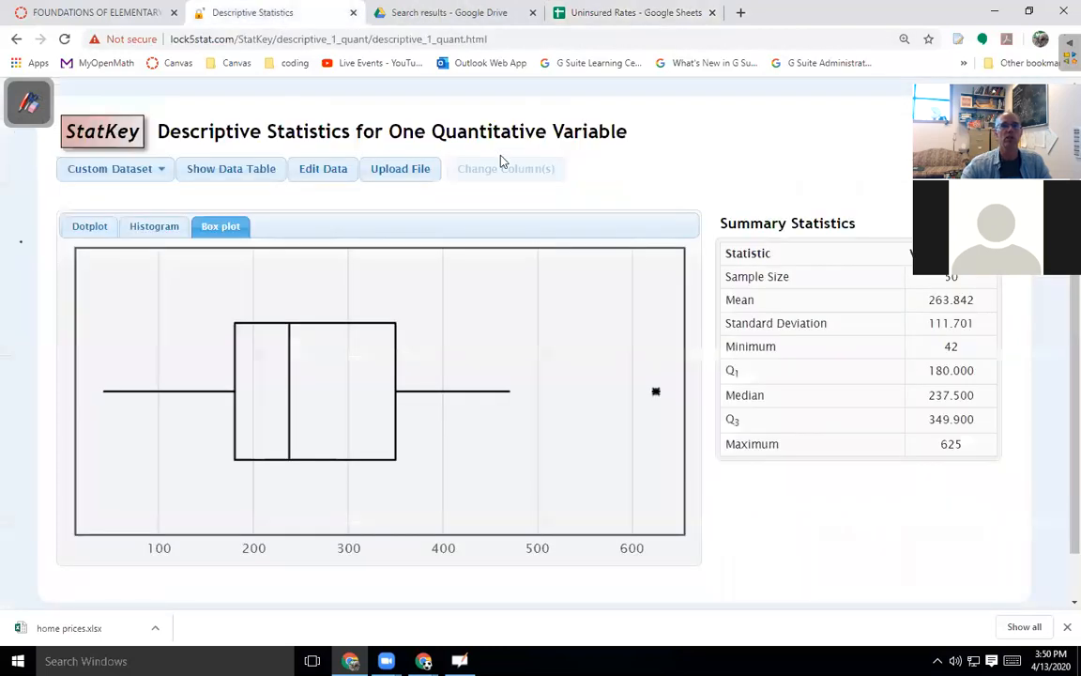
pyautogui.click(323, 173)
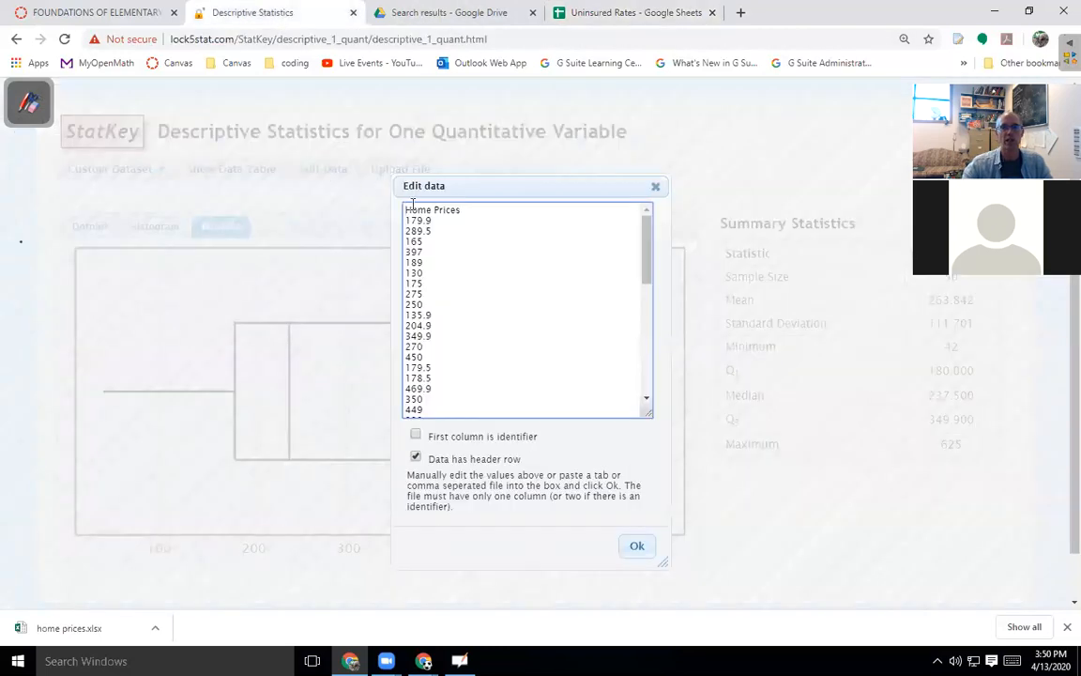
pyautogui.moveTo(405, 208); pyautogui.dragTo(528, 495)
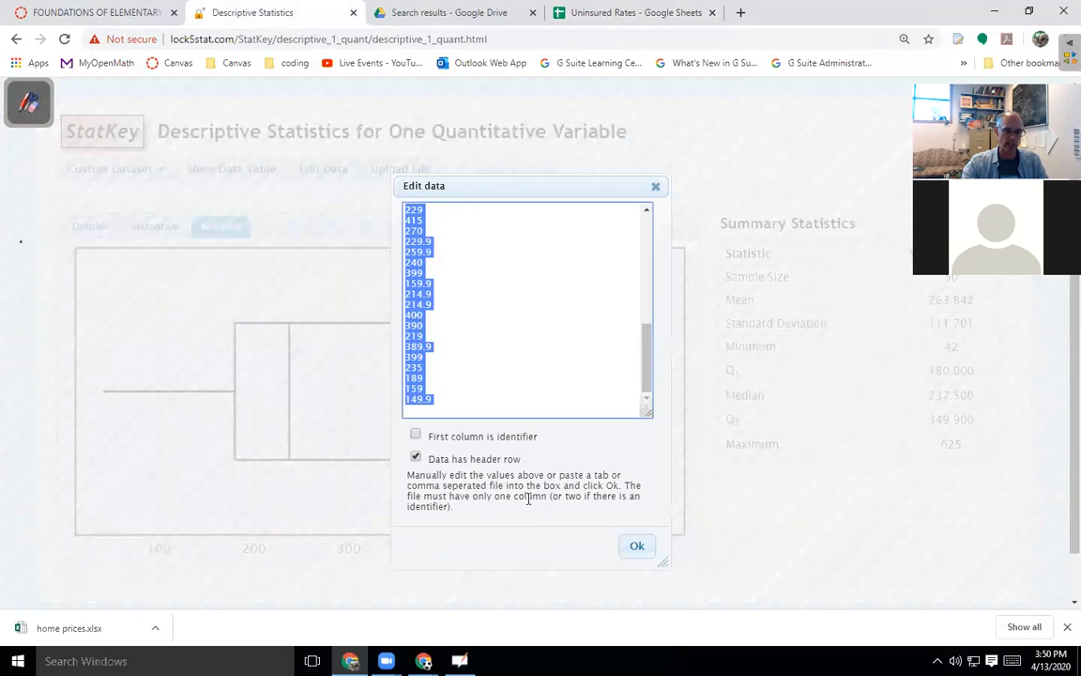
pyautogui.press('BackSpace')
pyautogui.hotkey('ctrl', 'v')
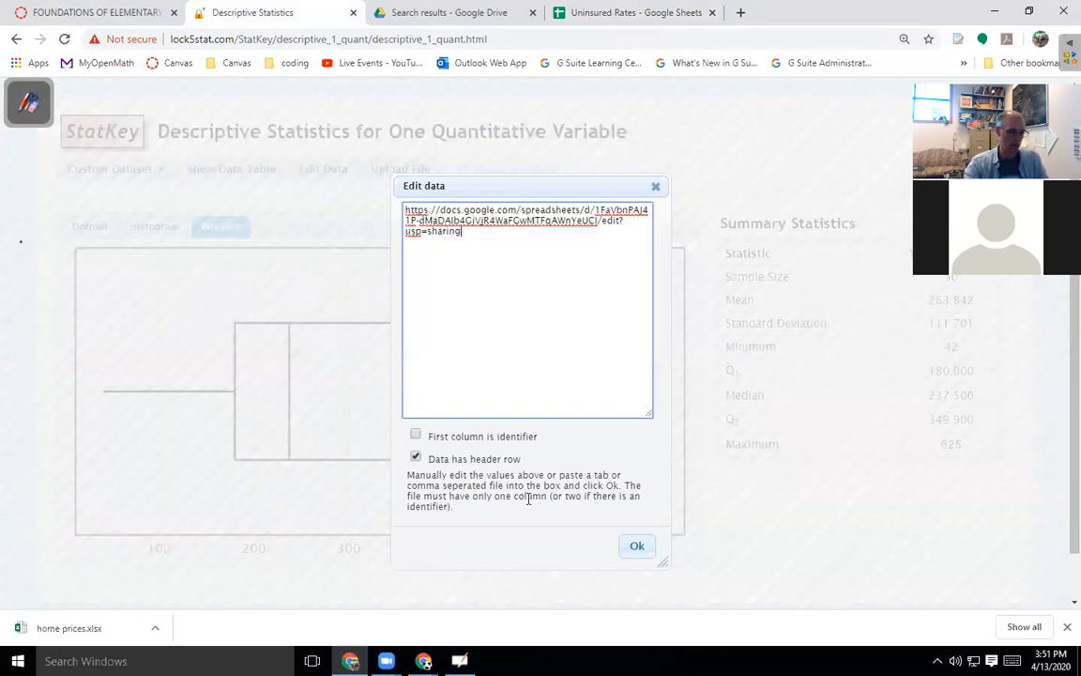
pyautogui.moveTo(475, 232); pyautogui.dragTo(386, 212)
pyautogui.press('BackSpace')
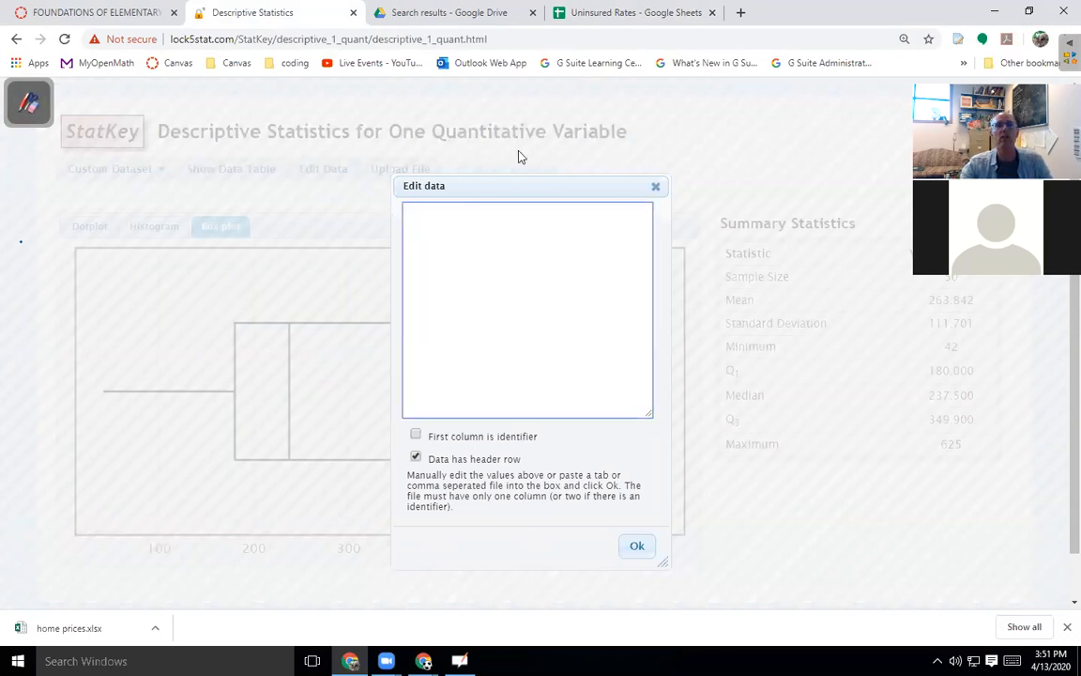
# Paste the 51 percent values into StatKey without a header row and view the box plot.
pyautogui.click(605, 13)
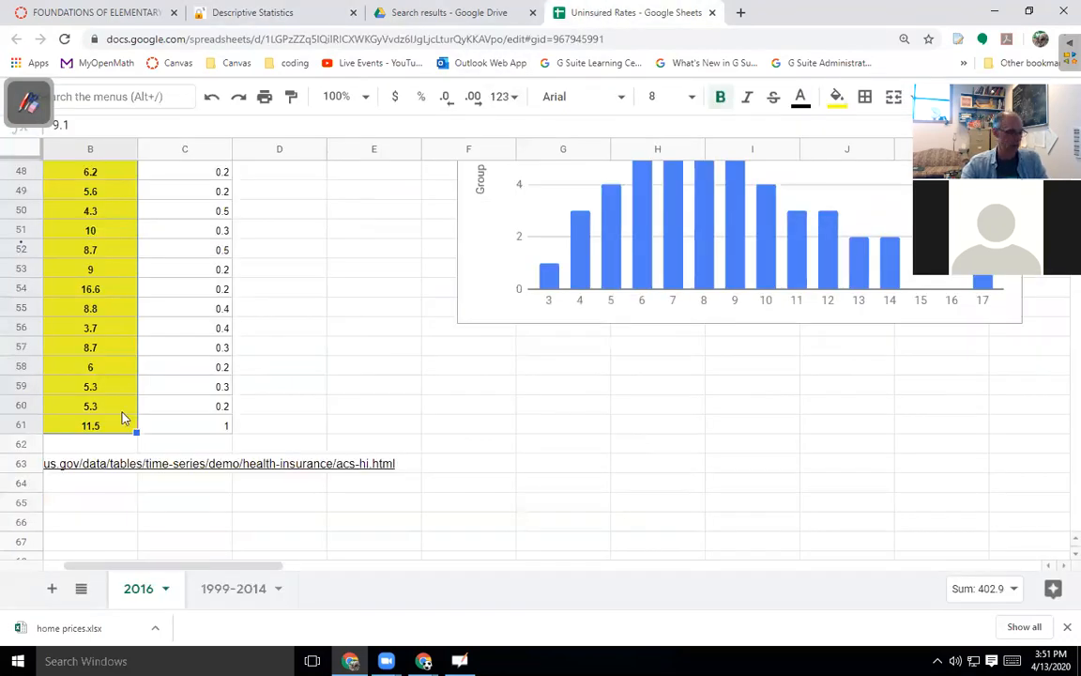
pyautogui.hotkey('ctrl', 'c')
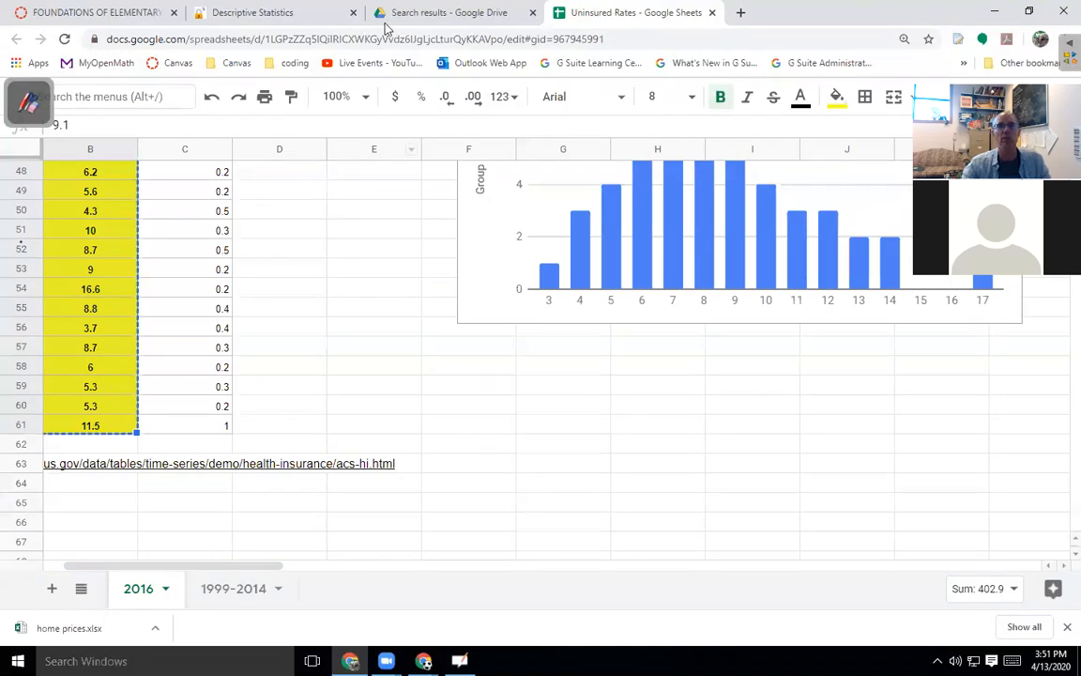
pyautogui.click(271, 14)
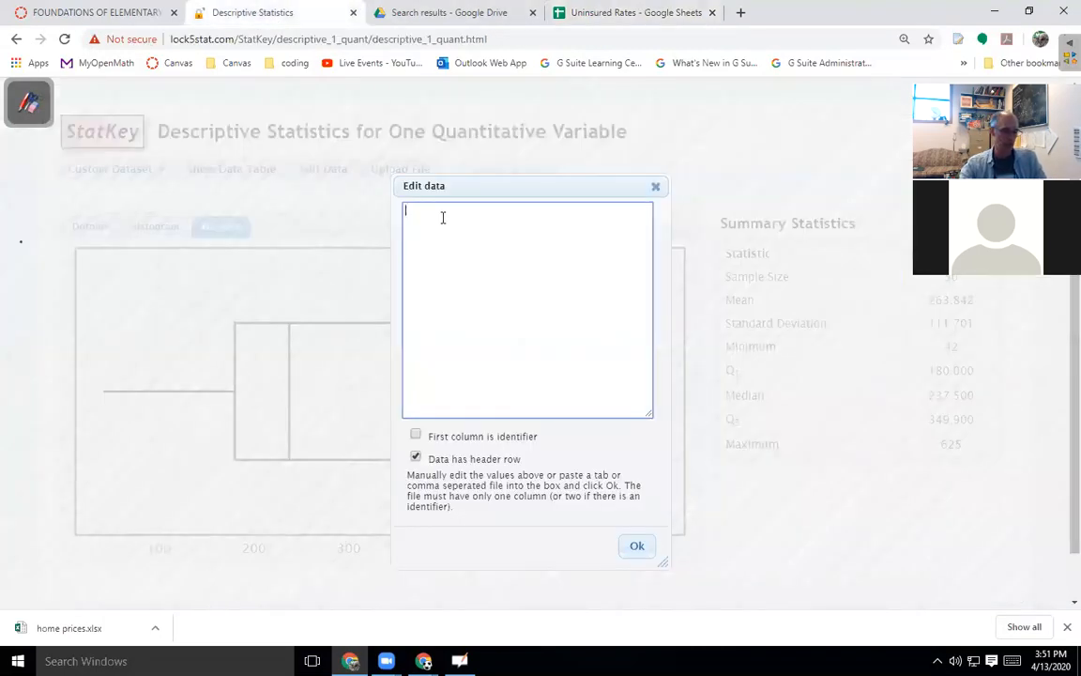
pyautogui.click(443, 218)
pyautogui.hotkey('ctrl', 'v')
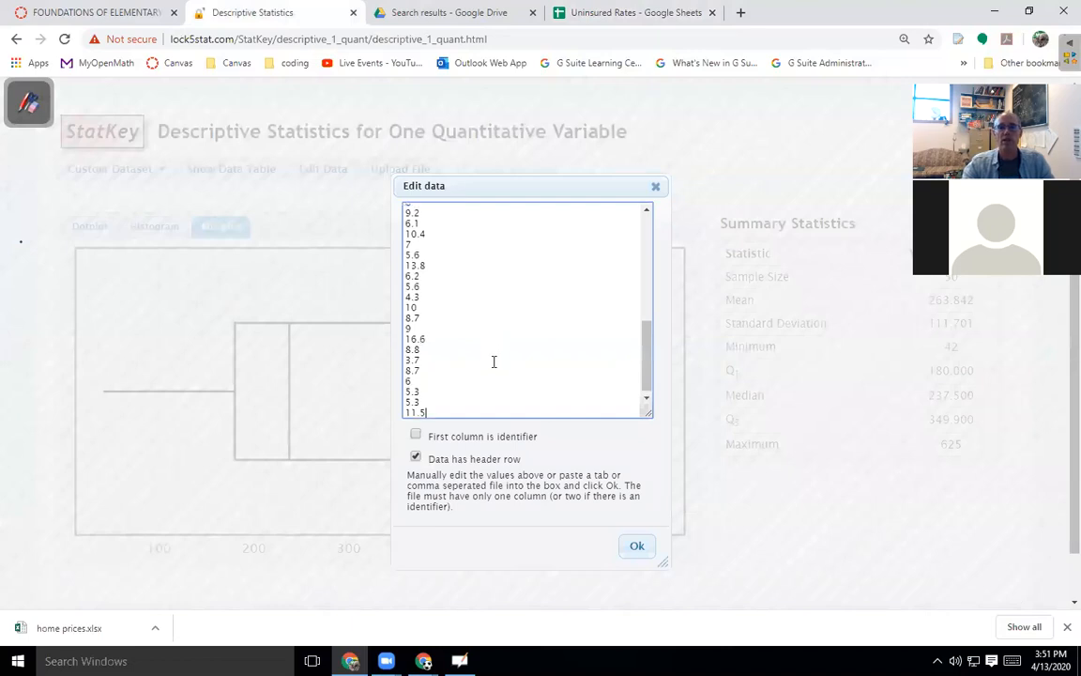
pyautogui.scroll(5, 494, 361)
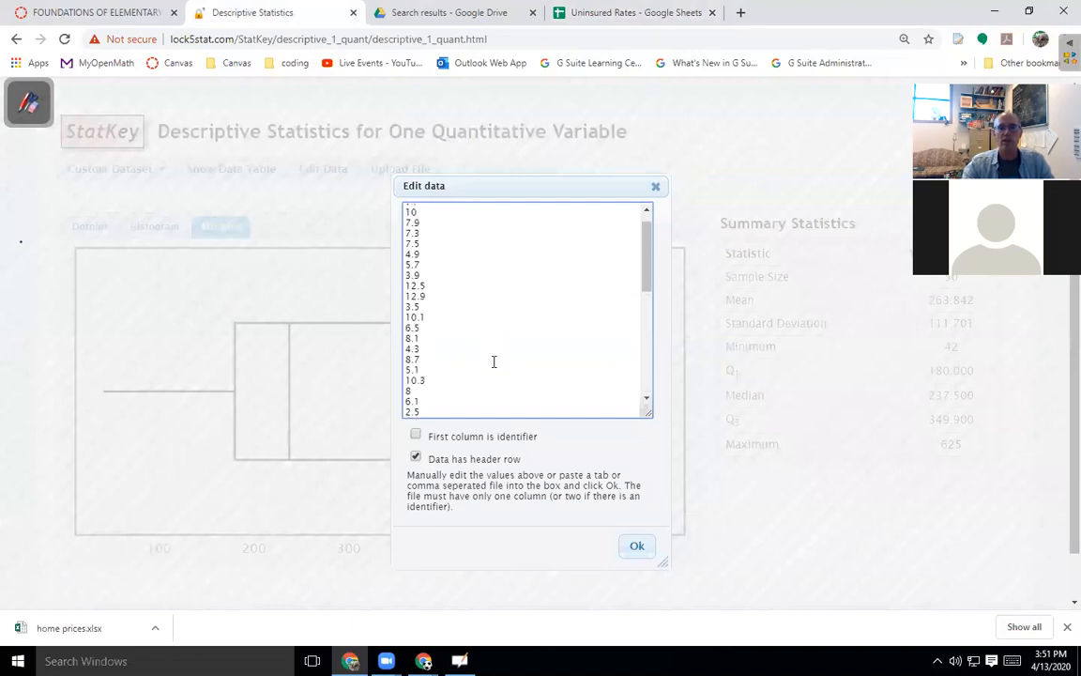
pyautogui.click(415, 459)
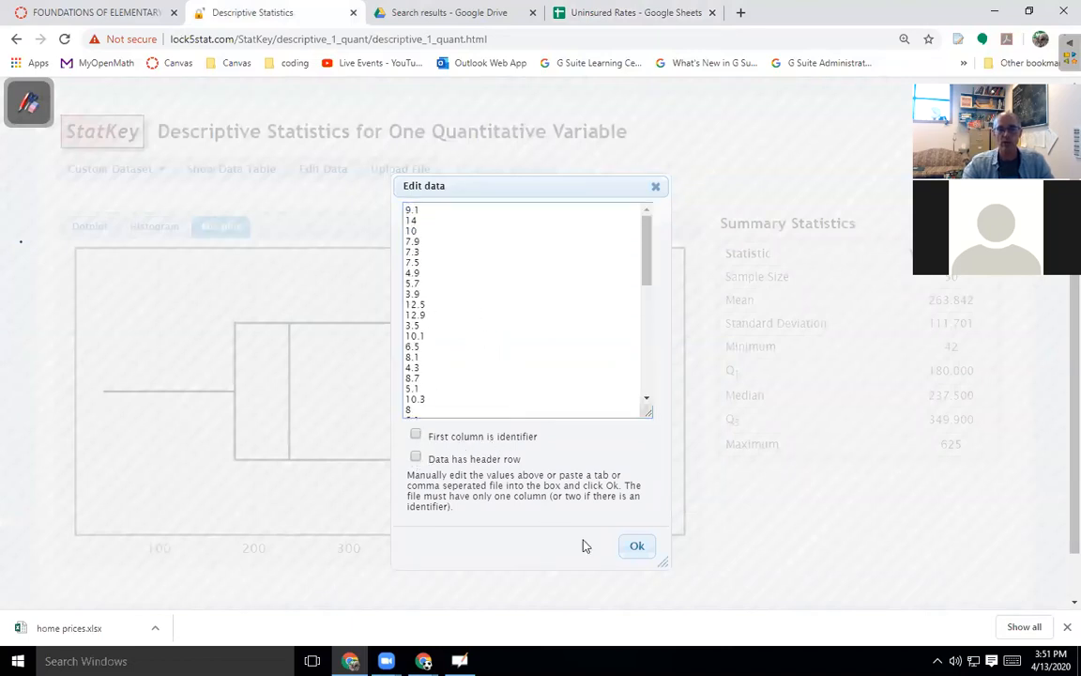
pyautogui.click(638, 546)
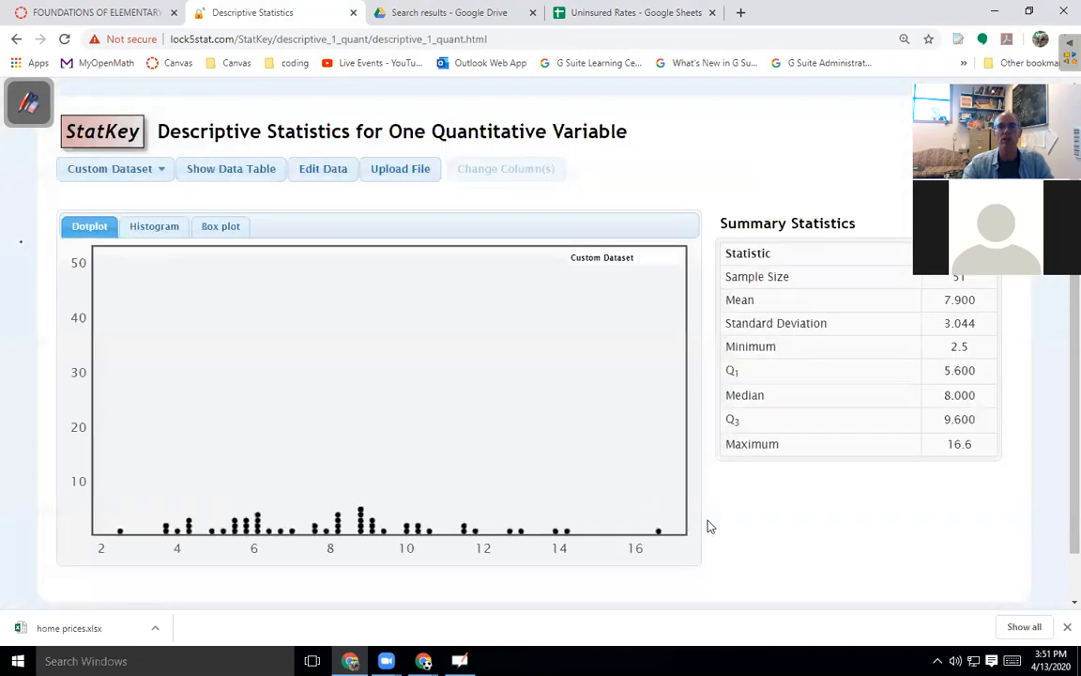
pyautogui.click(214, 225)
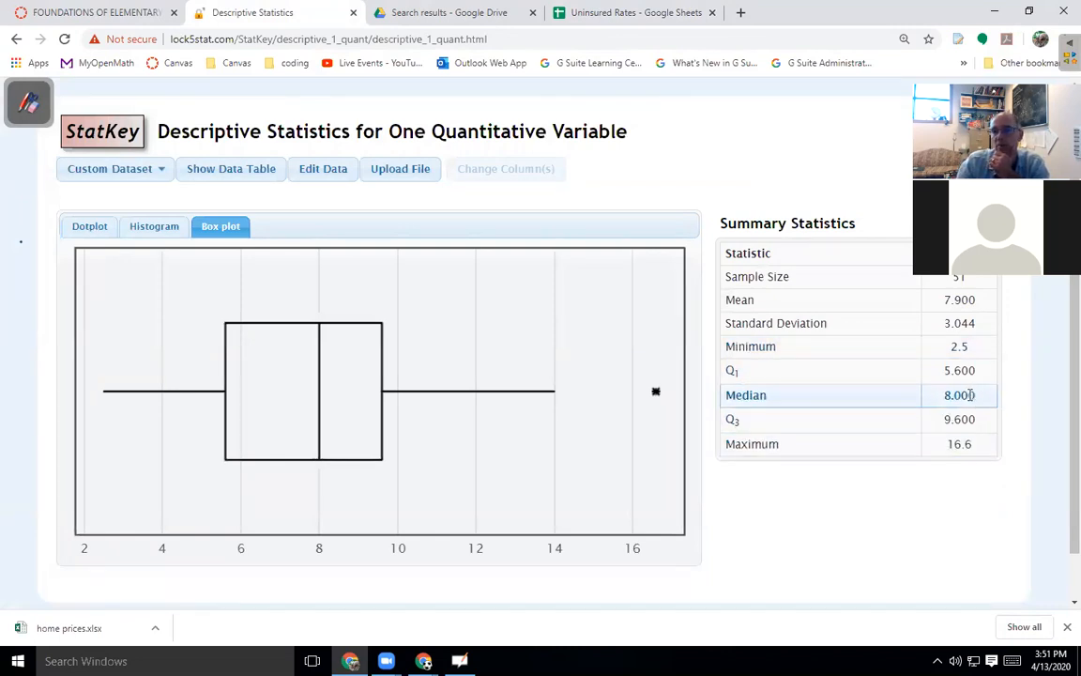
pyautogui.click(554, 12)
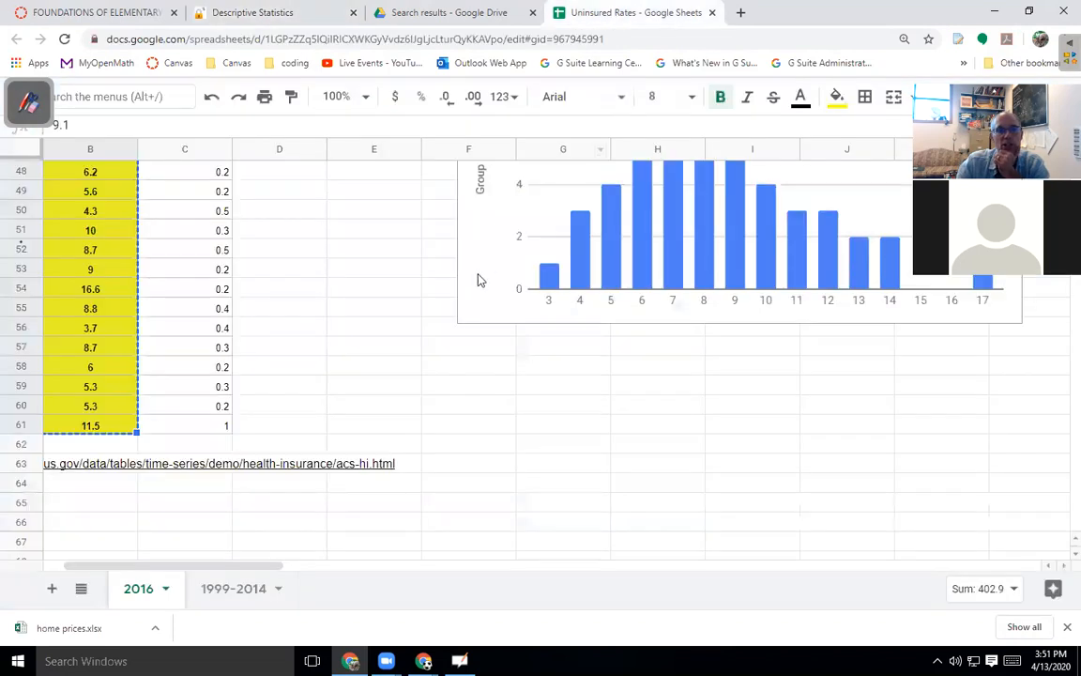
# Recolour the Five Number Summary block E15:F20 with a light blue fill.
pyautogui.scroll(15, 477, 280)
pyautogui.click(509, 464)
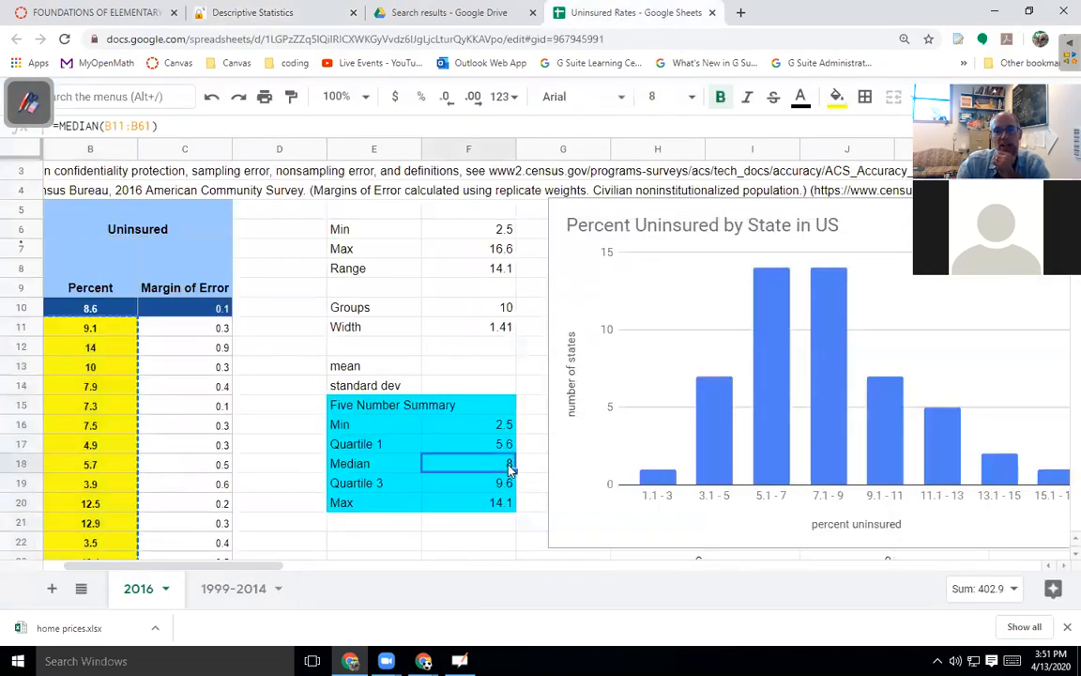
pyautogui.click(385, 444)
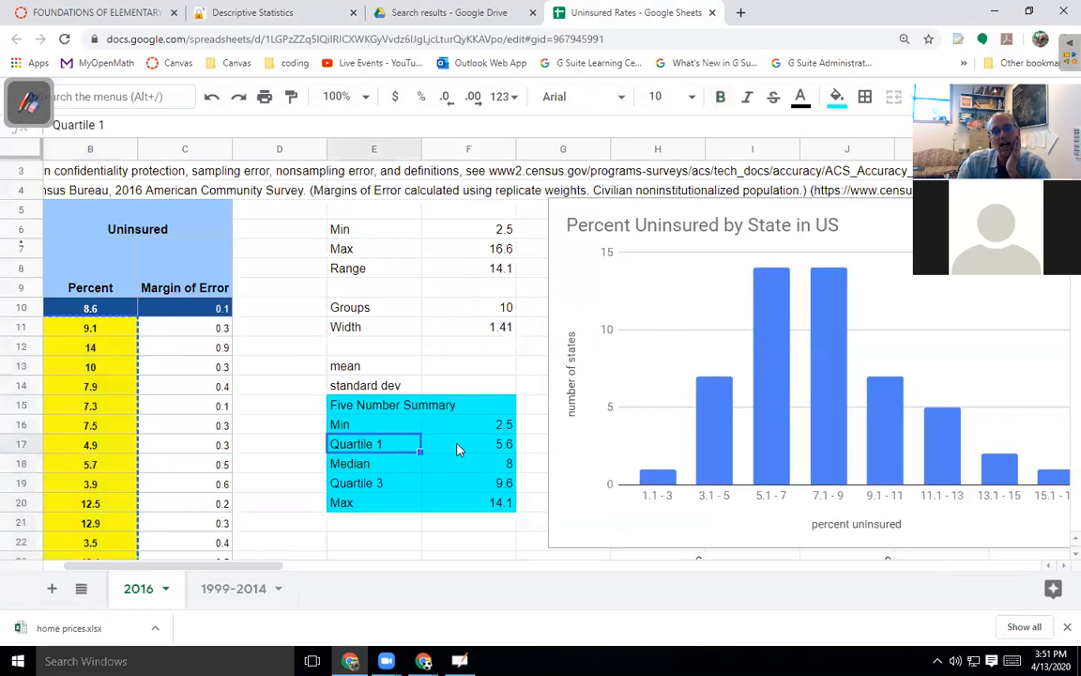
pyautogui.moveTo(376, 405); pyautogui.dragTo(502, 494)
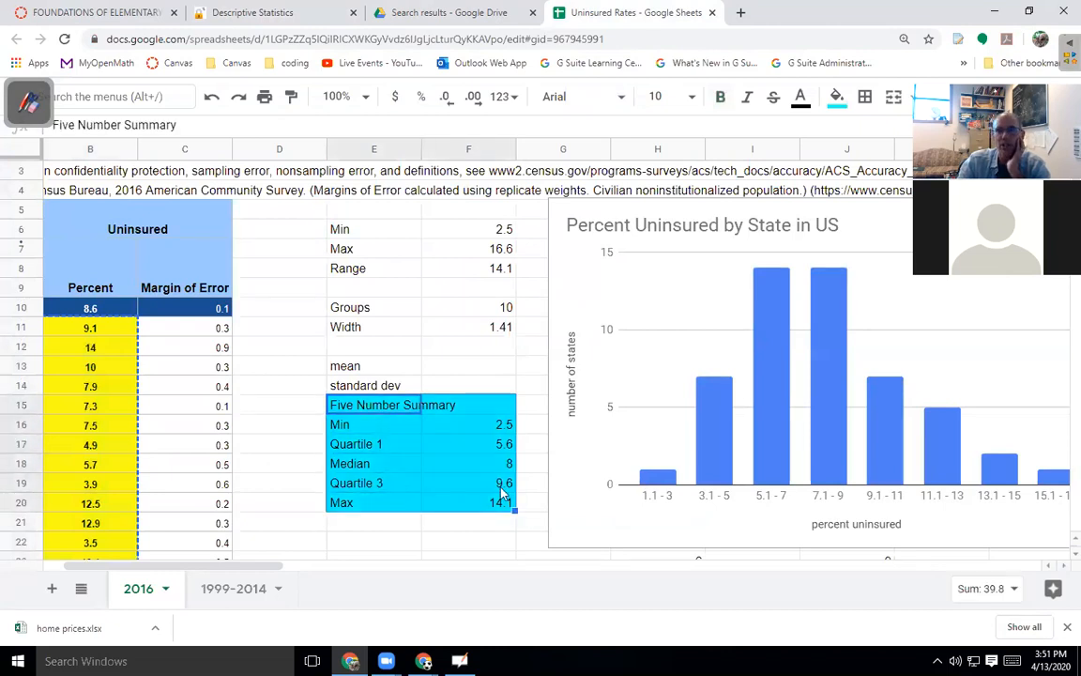
pyautogui.click(836, 97)
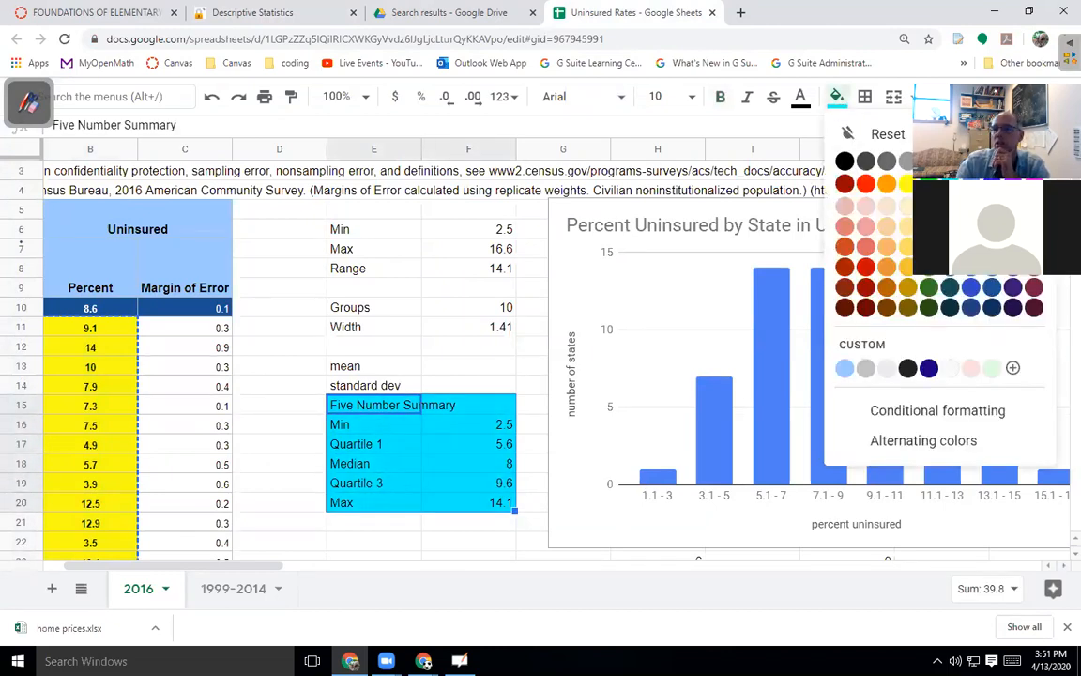
pyautogui.click(993, 206)
pyautogui.click(509, 376)
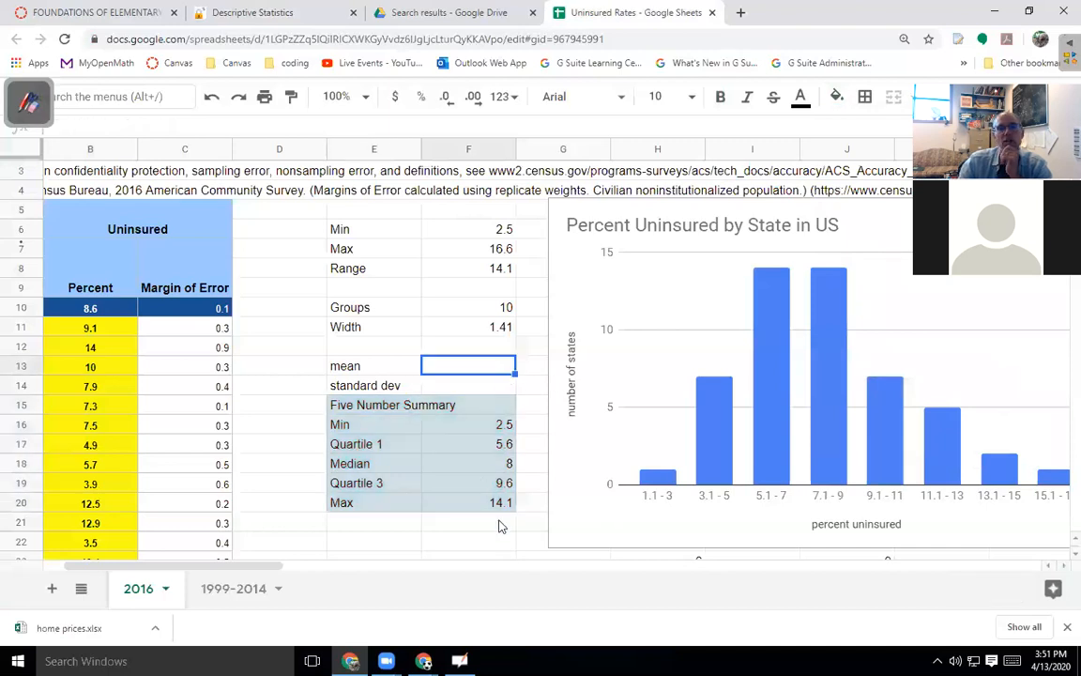
pyautogui.click(504, 446)
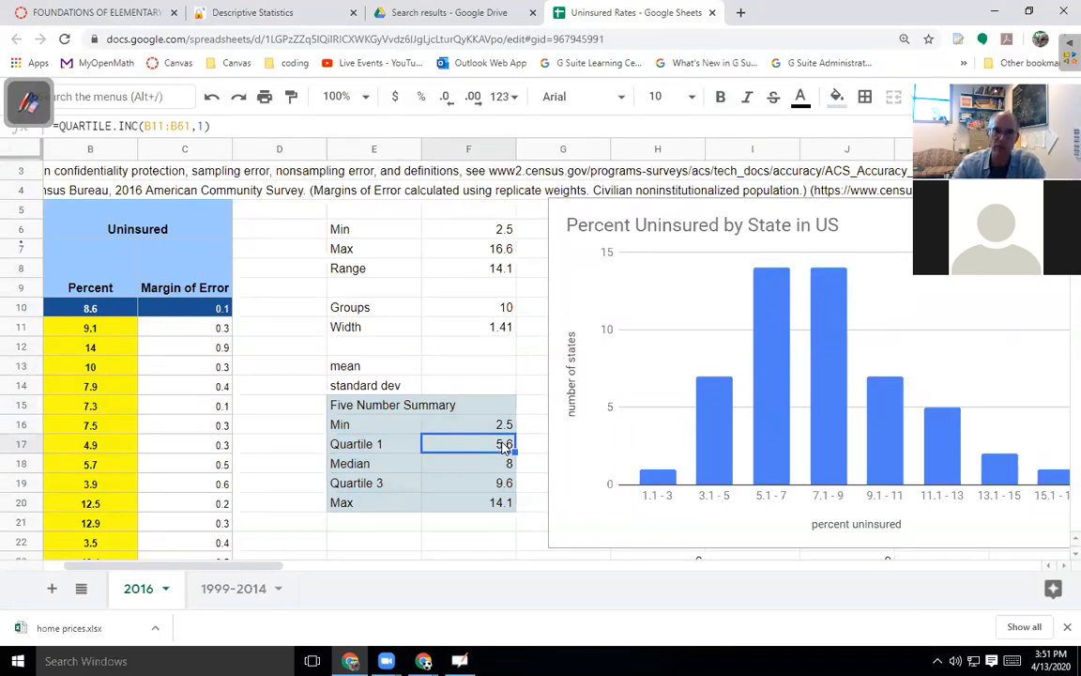
pyautogui.click(273, 15)
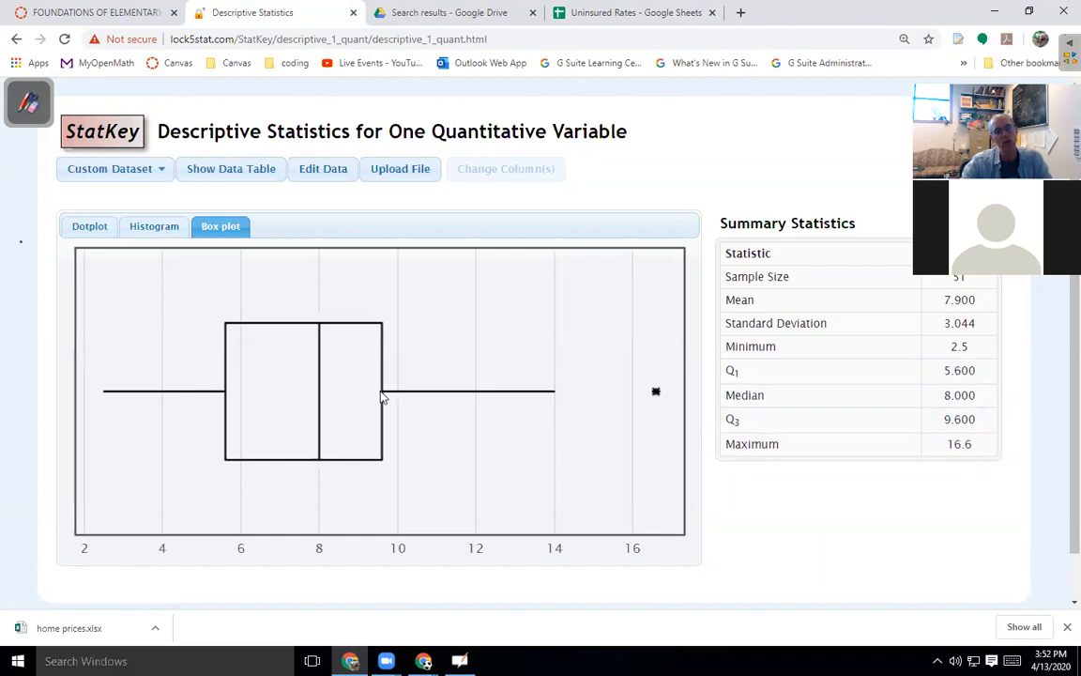
# Close Chrome's downloads bar and search Windows for 'snip'.
pyautogui.moveTo(653, 393)
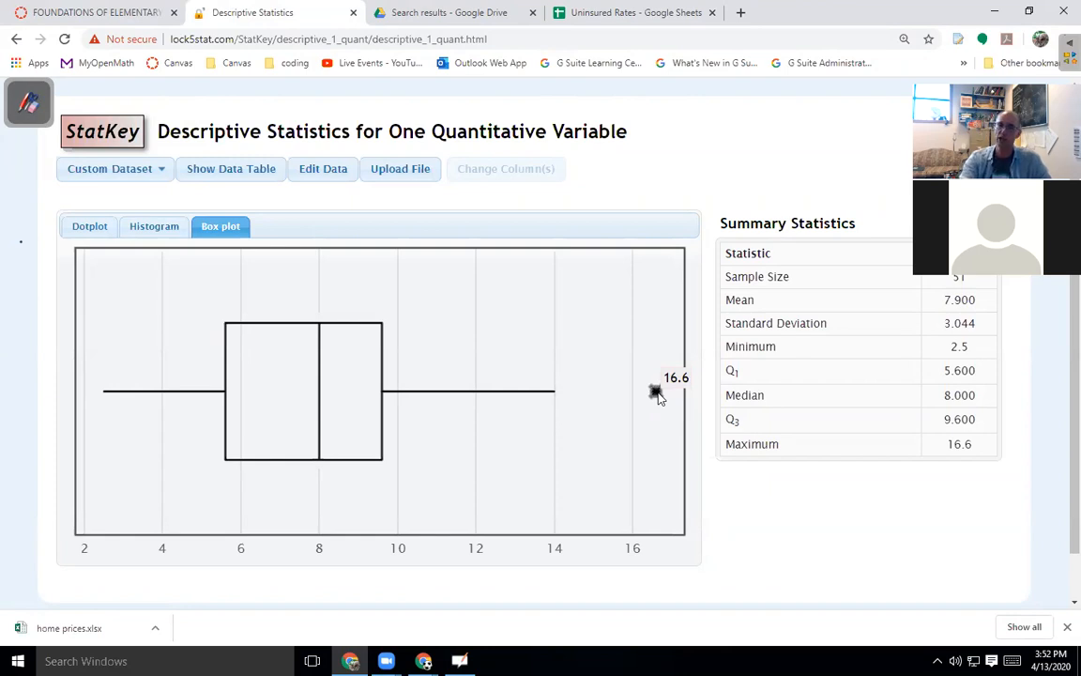
pyautogui.click(1066, 626)
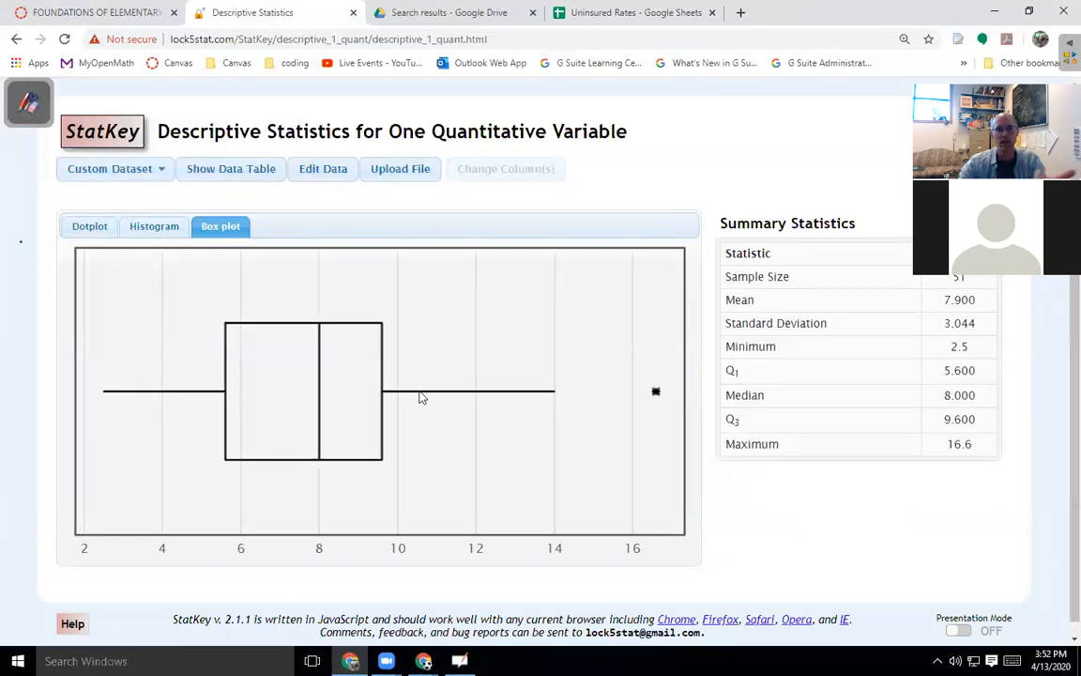
pyautogui.click(634, 13)
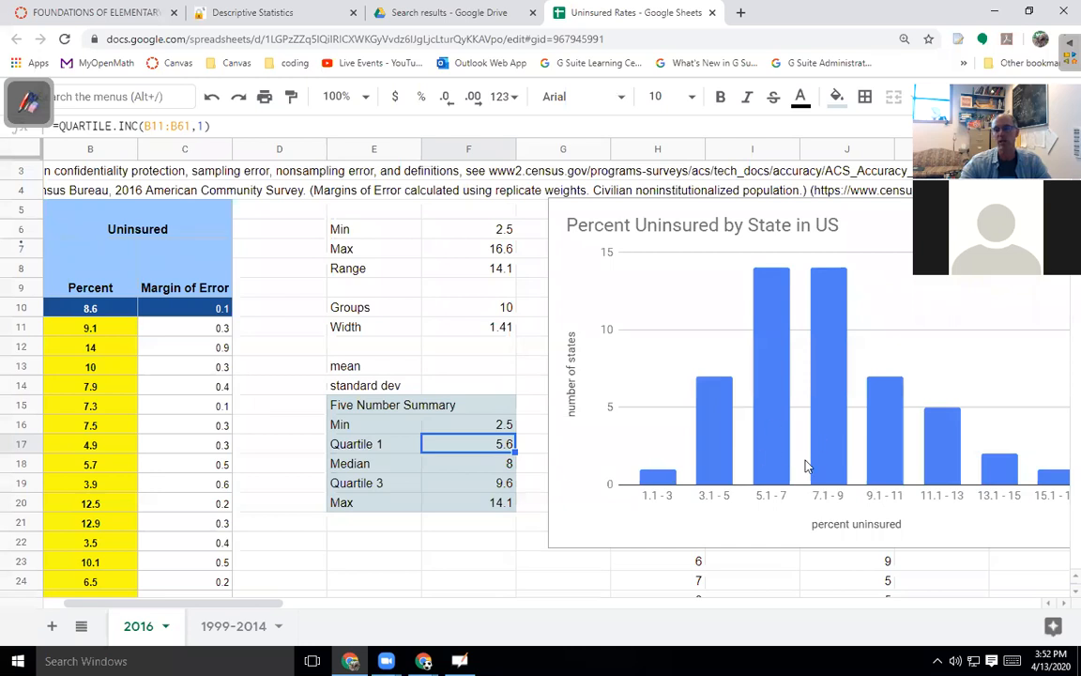
pyautogui.click(246, 12)
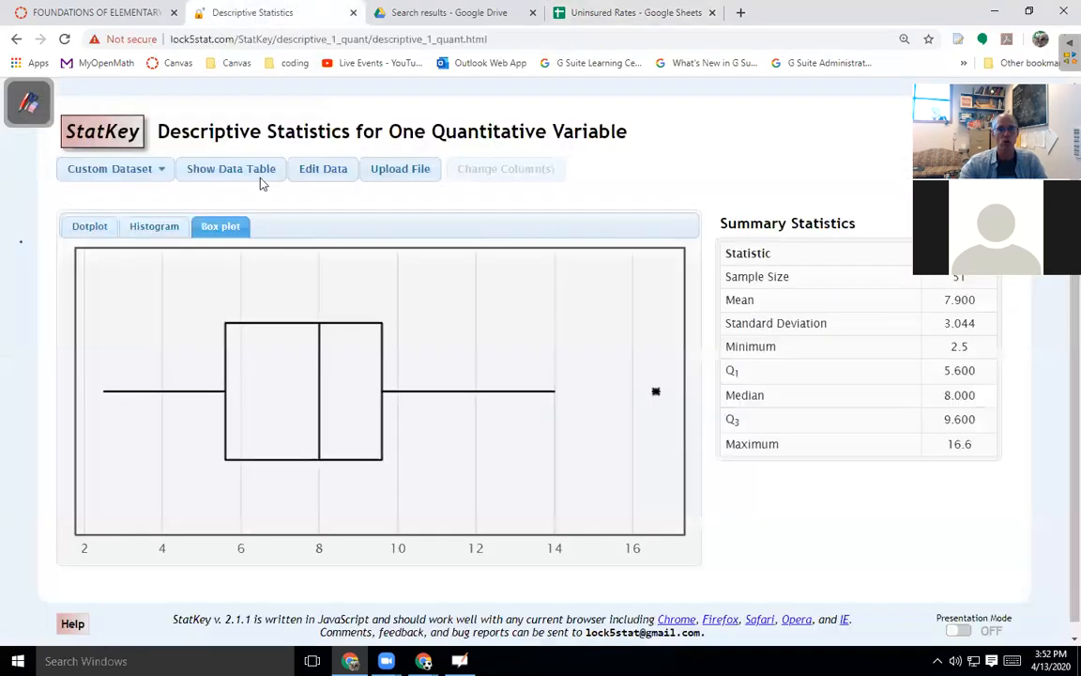
pyautogui.press('super')
pyautogui.write('snip')
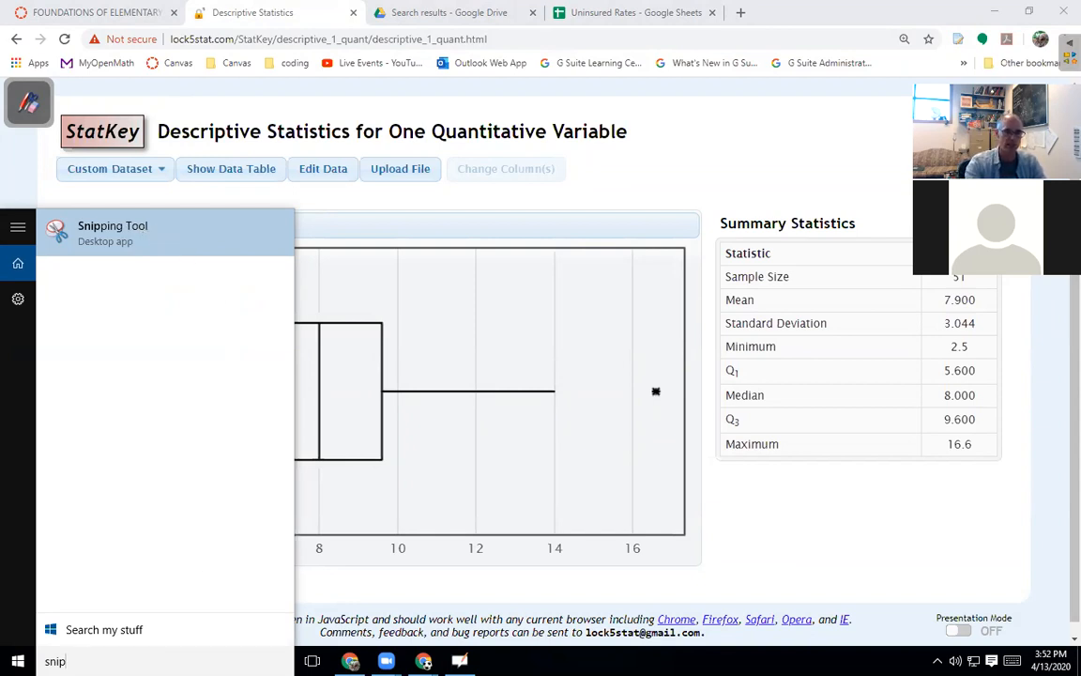
# Capture the StatKey box plot as a rectangular snip and save it as 'uninsured-box-plot'.
pyautogui.press('Return')
pyautogui.click(137, 128)
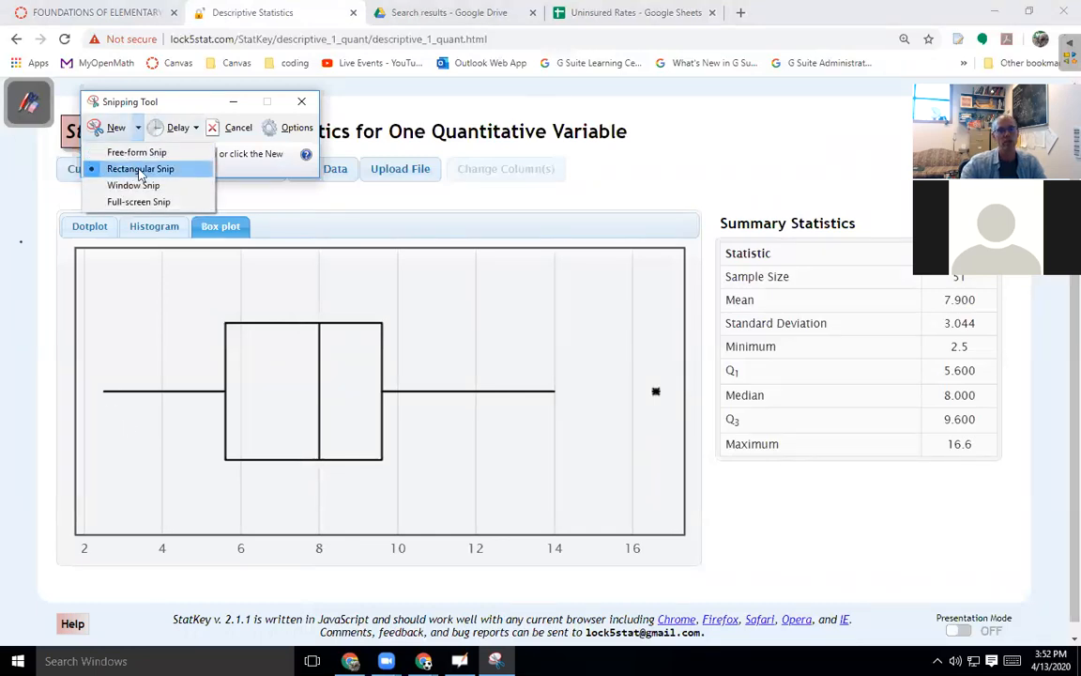
pyautogui.click(140, 169)
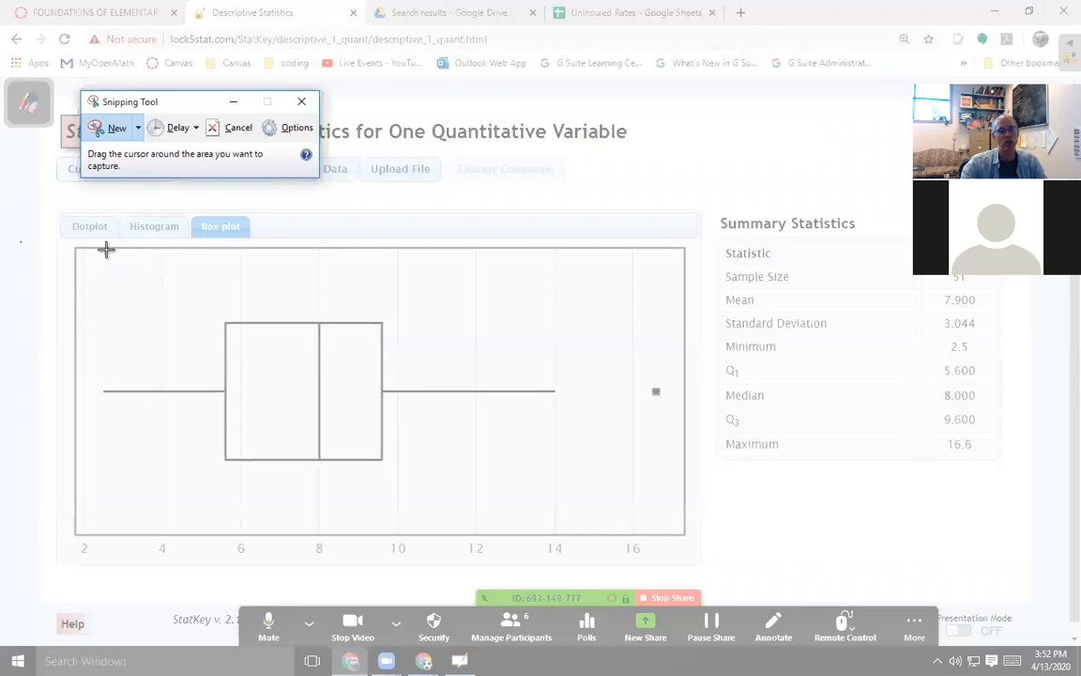
pyautogui.moveTo(70, 306); pyautogui.dragTo(696, 562)
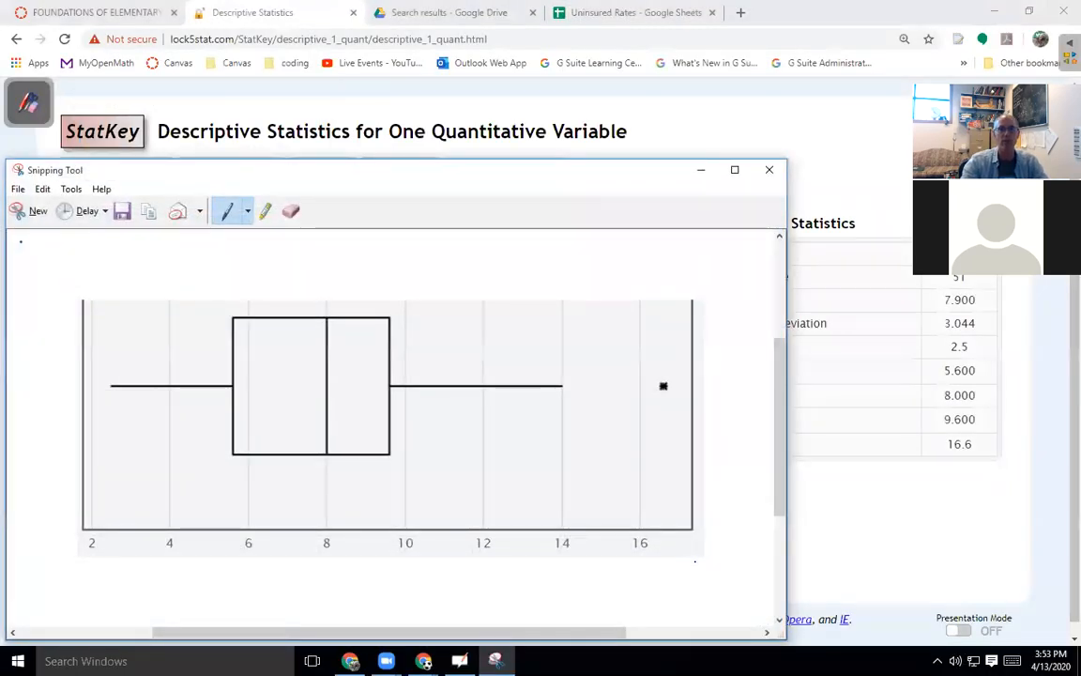
pyautogui.click(124, 211)
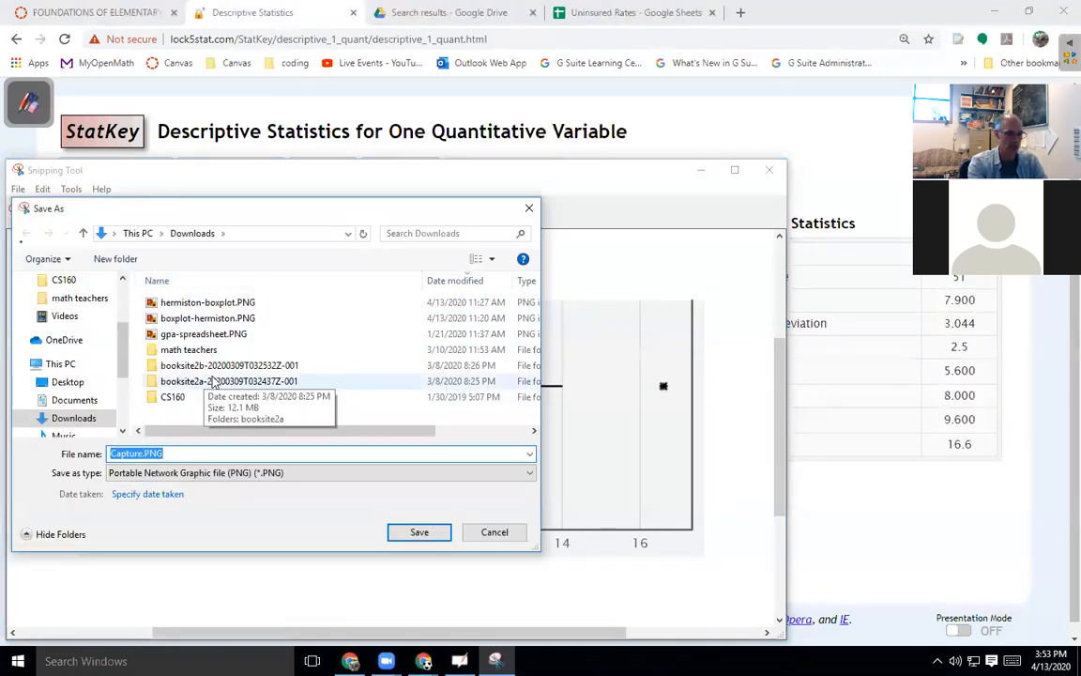
pyautogui.write('uninsured-')
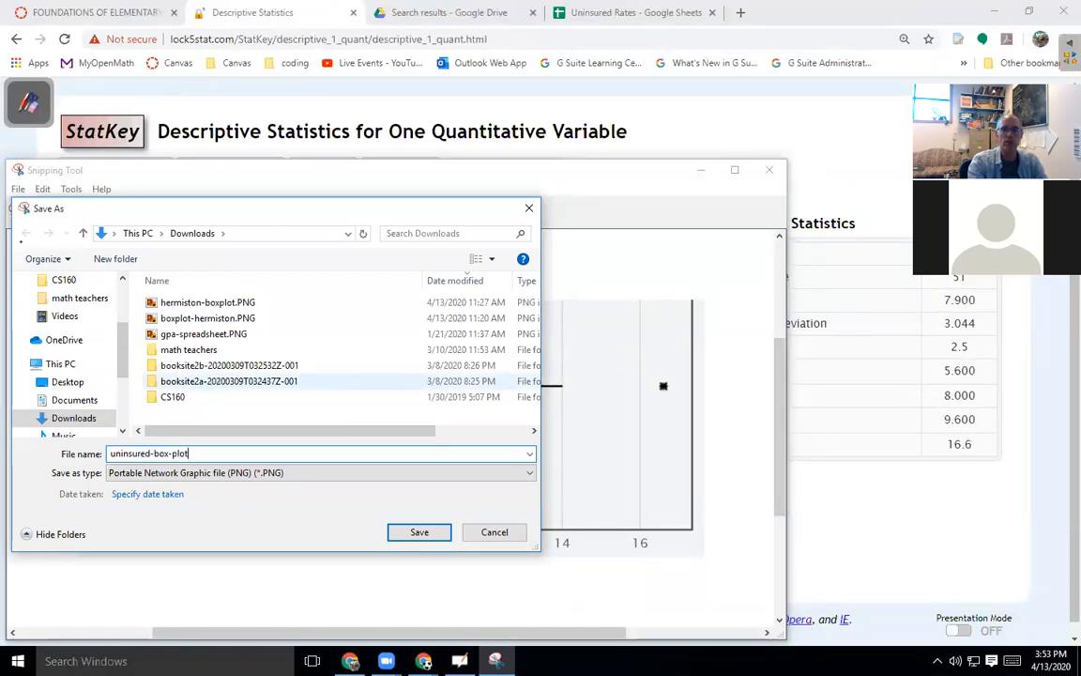
pyautogui.write('box-plot')
pyautogui.press('Return')
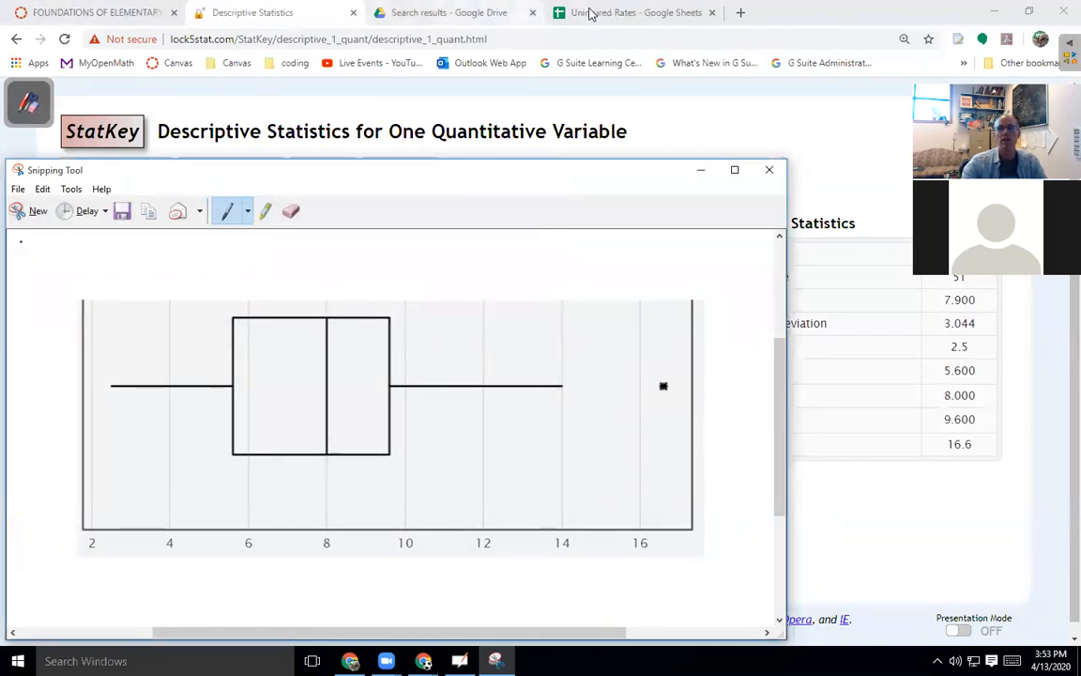
pyautogui.click(591, 14)
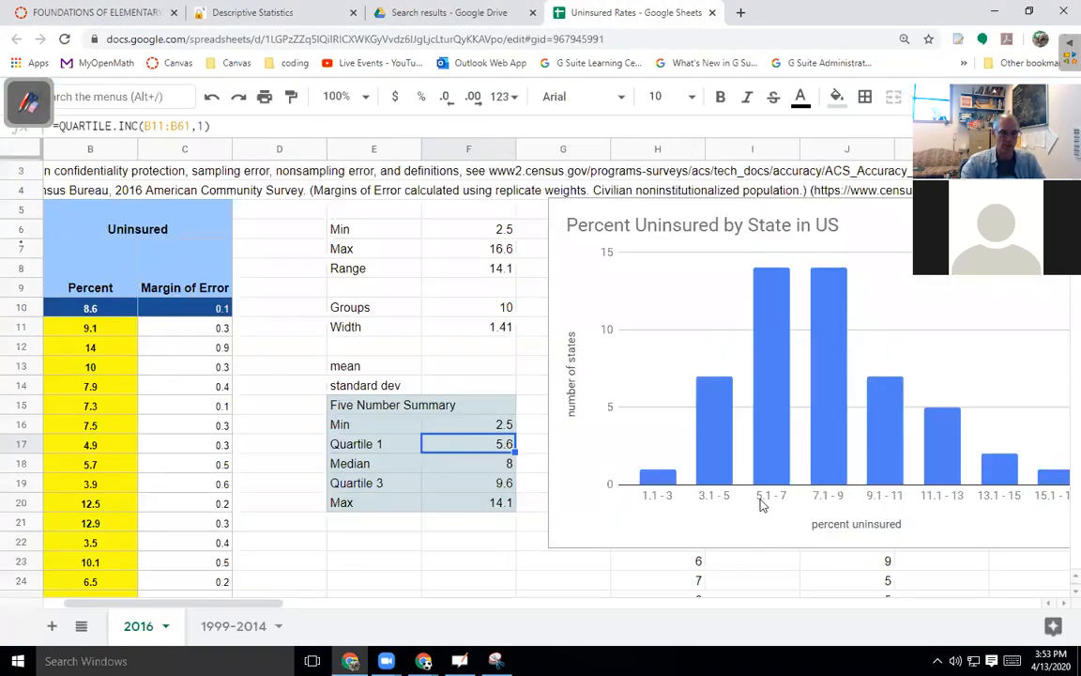
# Insert uninsured-box-plot.PNG from Downloads as an image over cells.
pyautogui.hotkey('ctrl', '-')
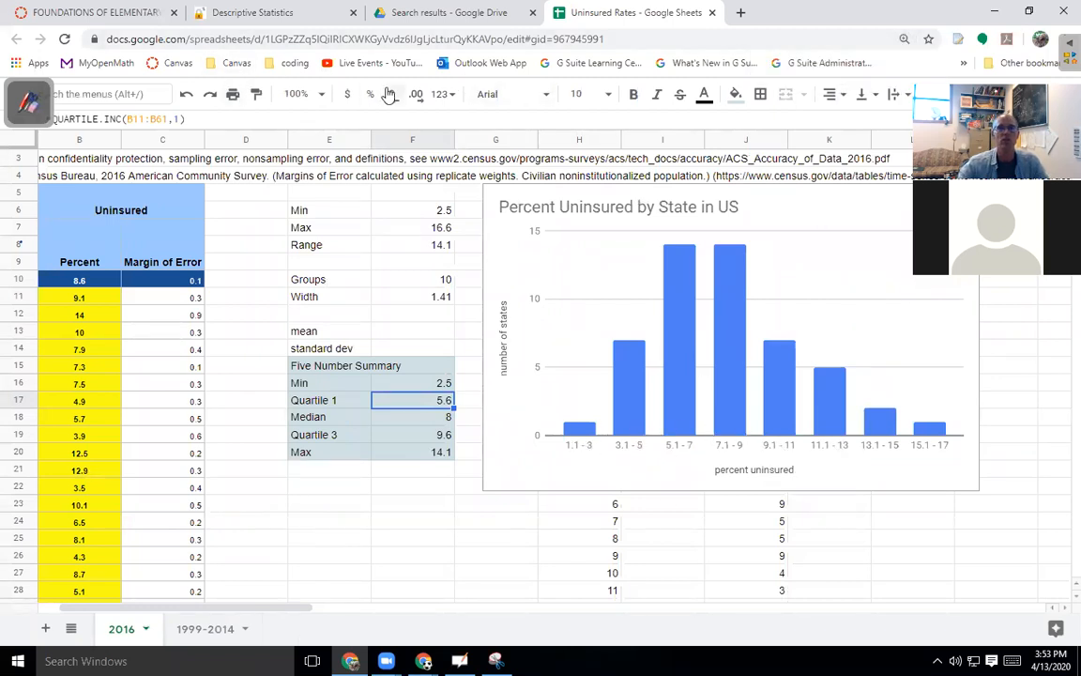
pyautogui.hotkey('ctrl', 'shift', 'f')
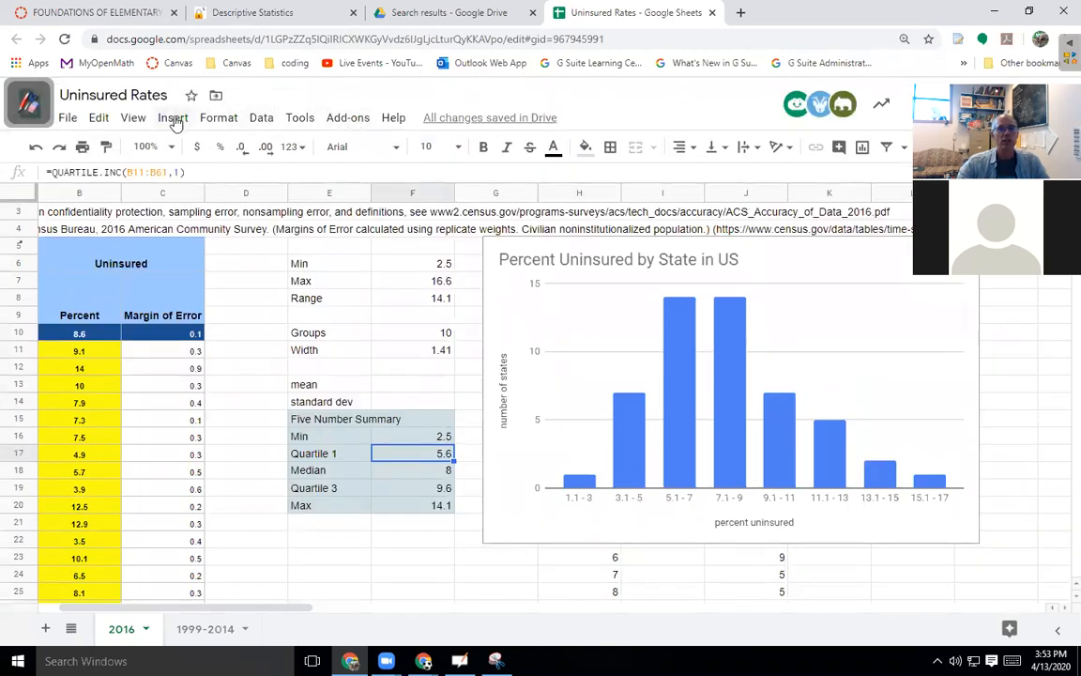
pyautogui.click(171, 118)
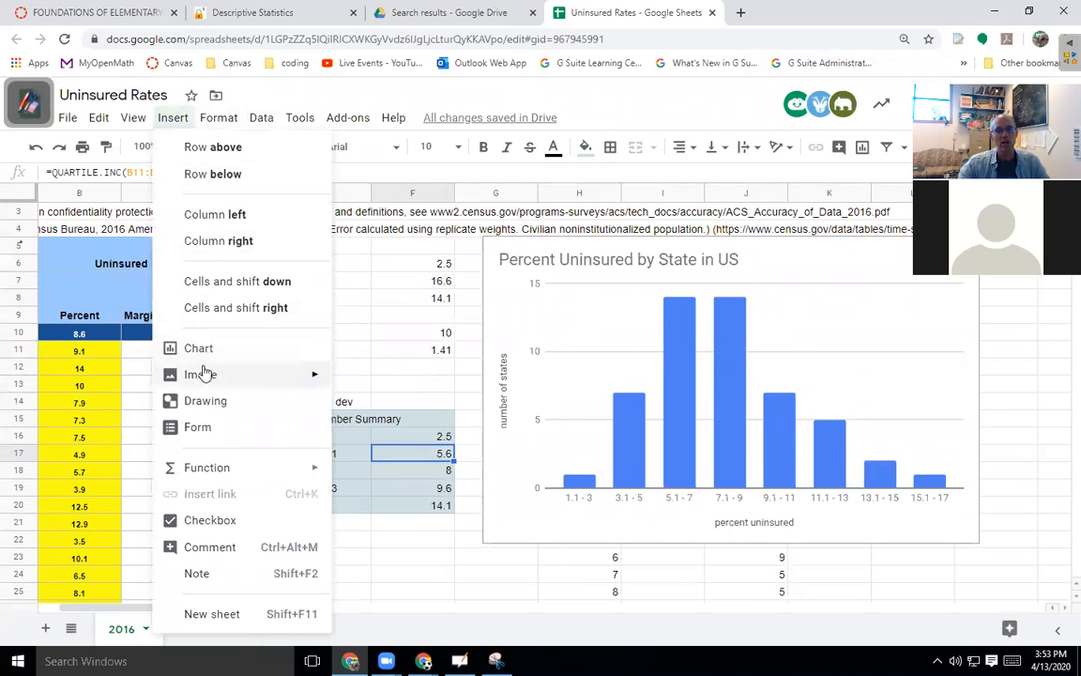
pyautogui.moveTo(204, 376)
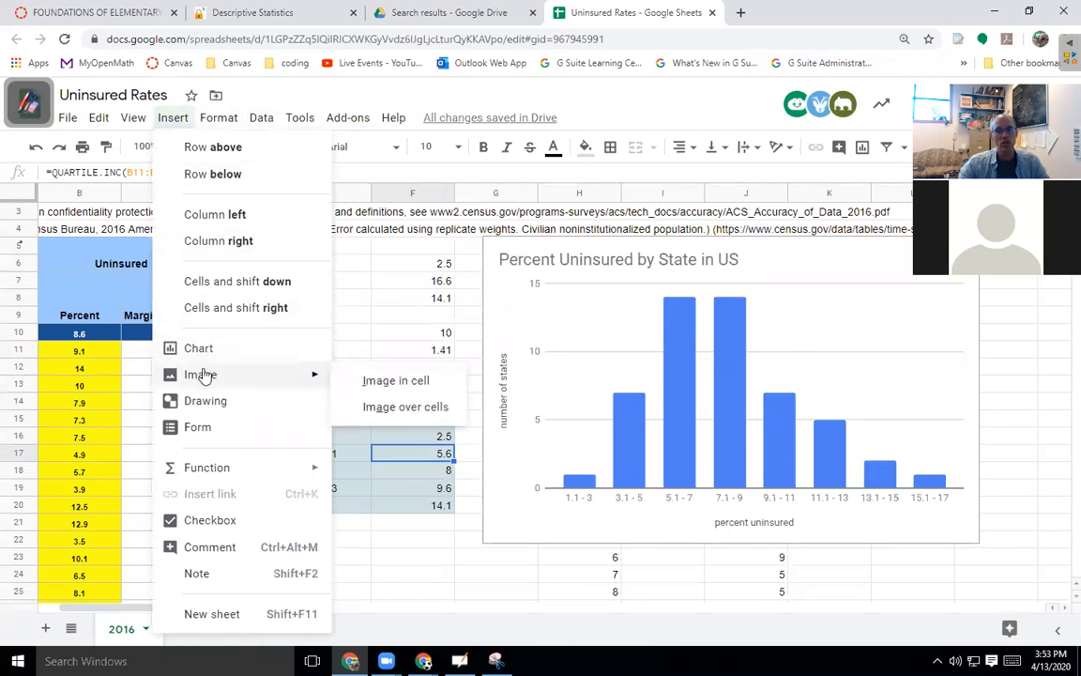
pyautogui.click(427, 414)
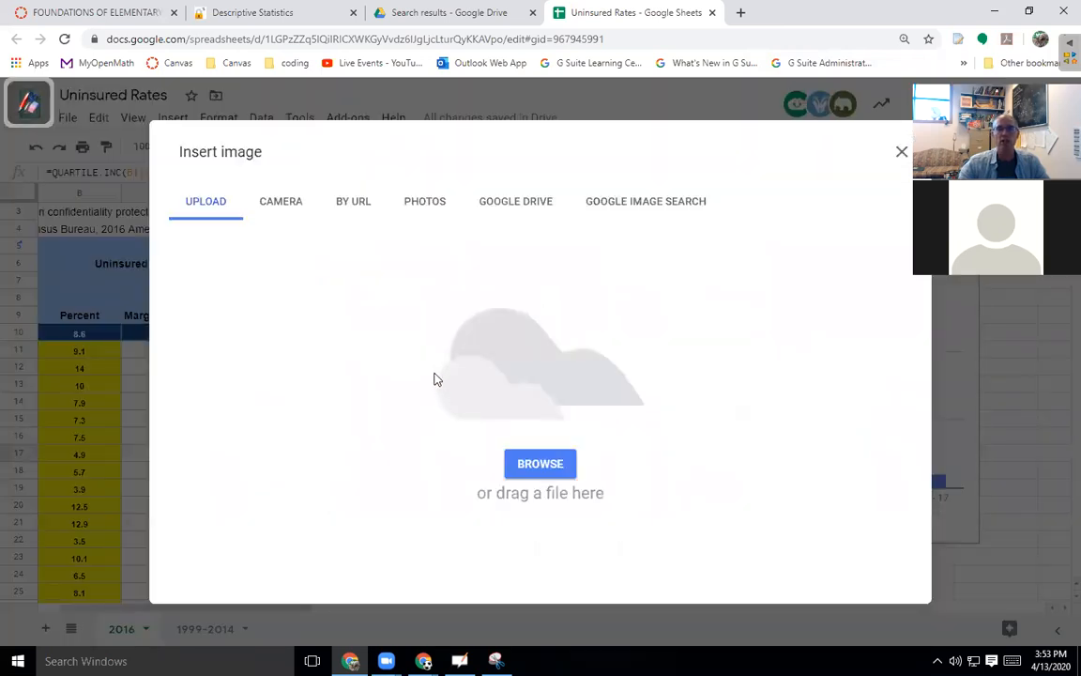
pyautogui.click(525, 462)
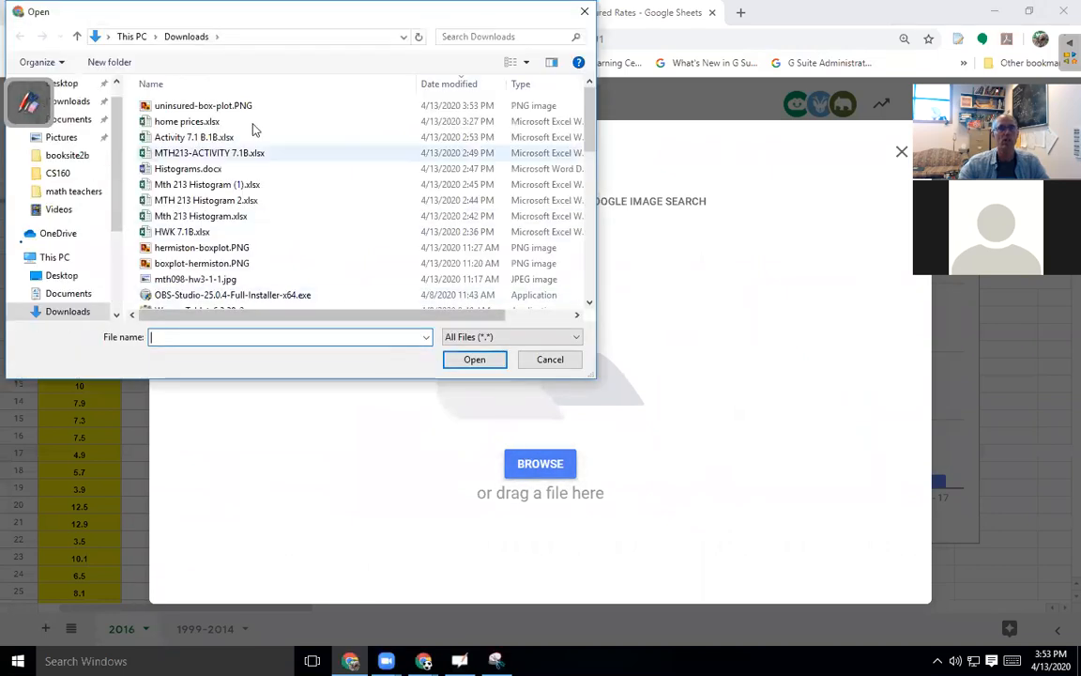
pyautogui.click(219, 106)
pyautogui.click(474, 359)
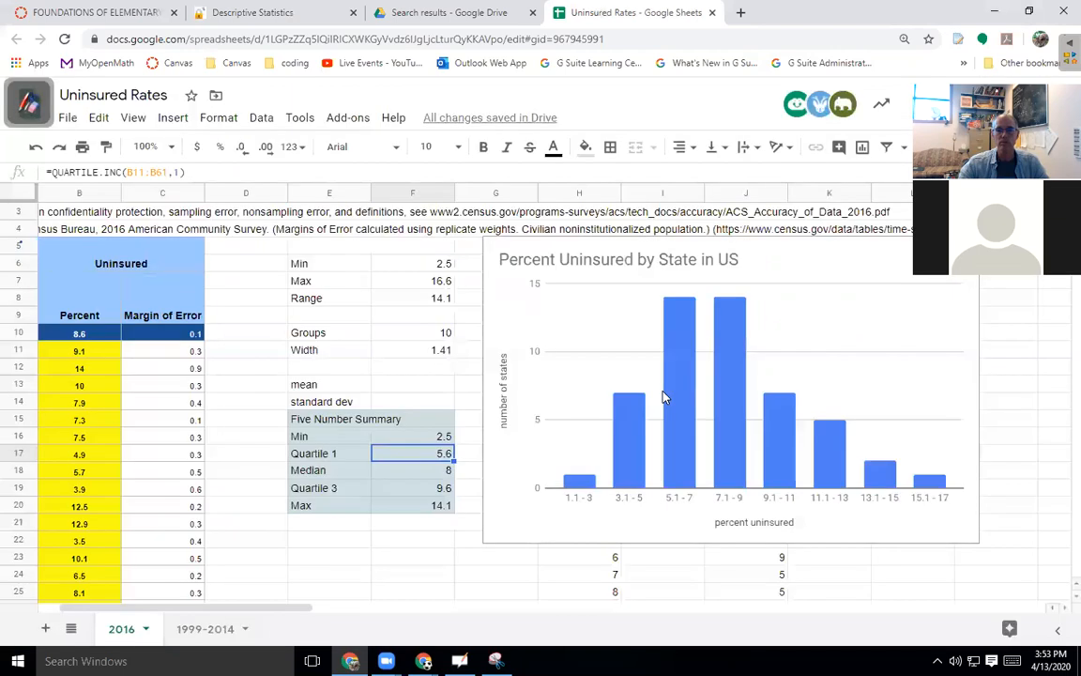
# Resize the box-plot picture and place it below the histogram's axis title.
pyautogui.scroll(-3, 721, 408)
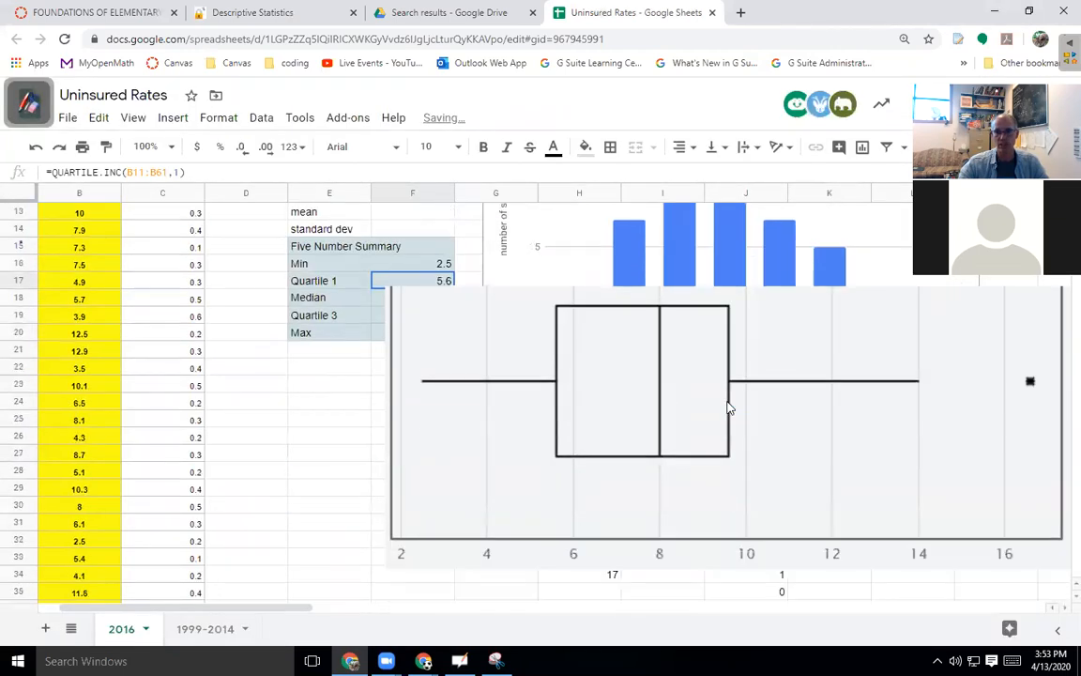
pyautogui.click(826, 314)
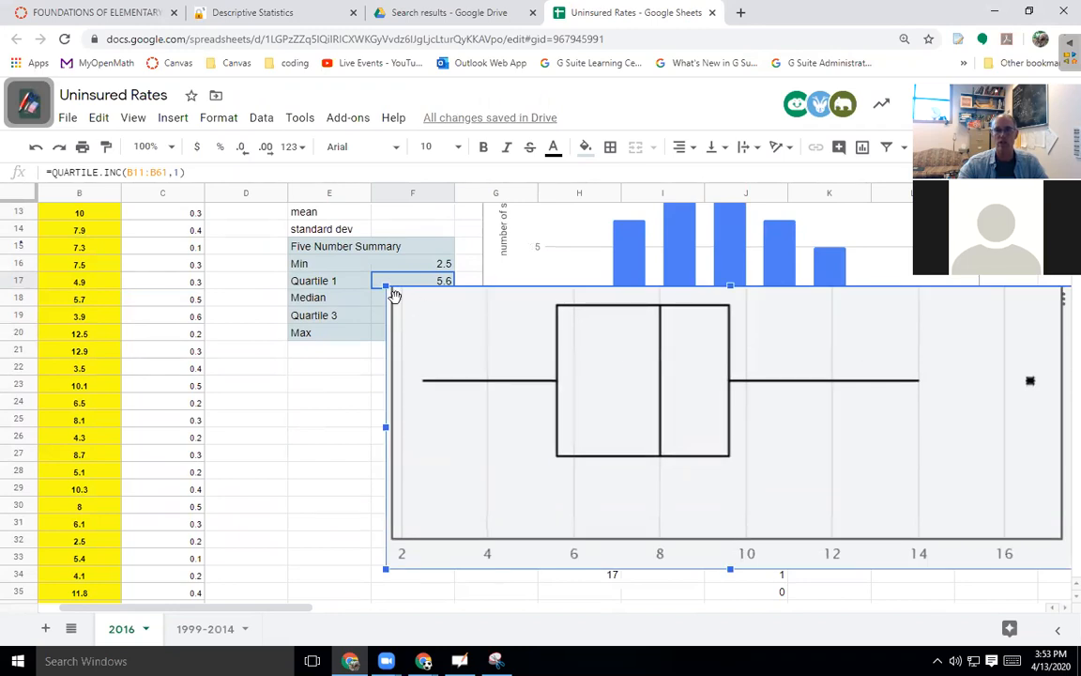
pyautogui.moveTo(384, 284); pyautogui.dragTo(644, 392)
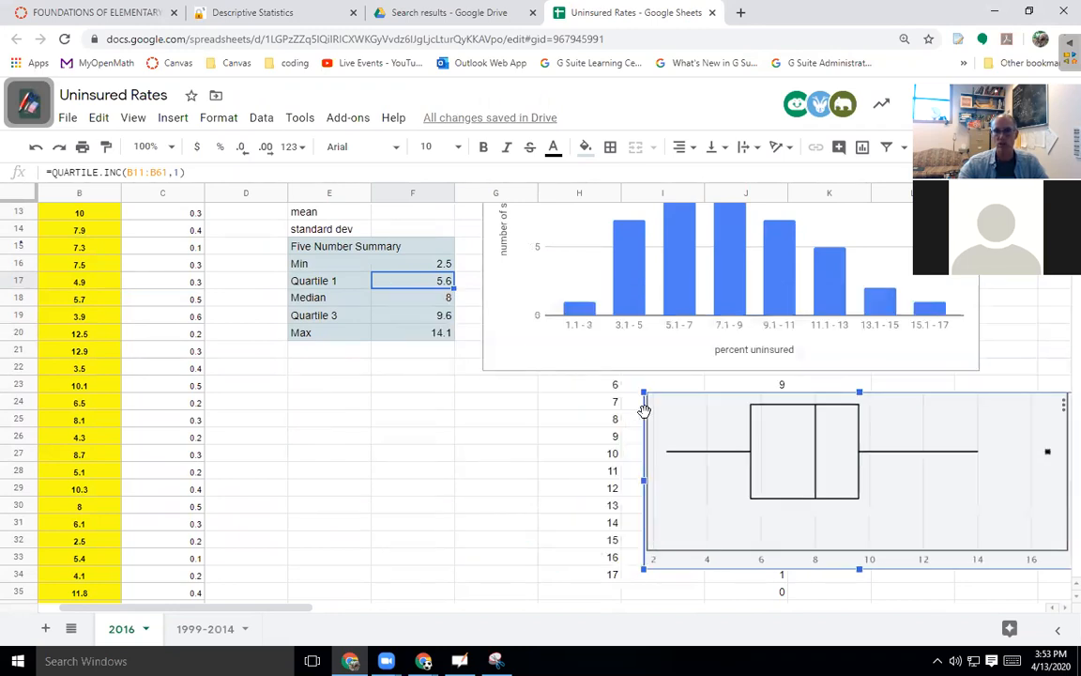
pyautogui.moveTo(758, 463); pyautogui.dragTo(688, 405)
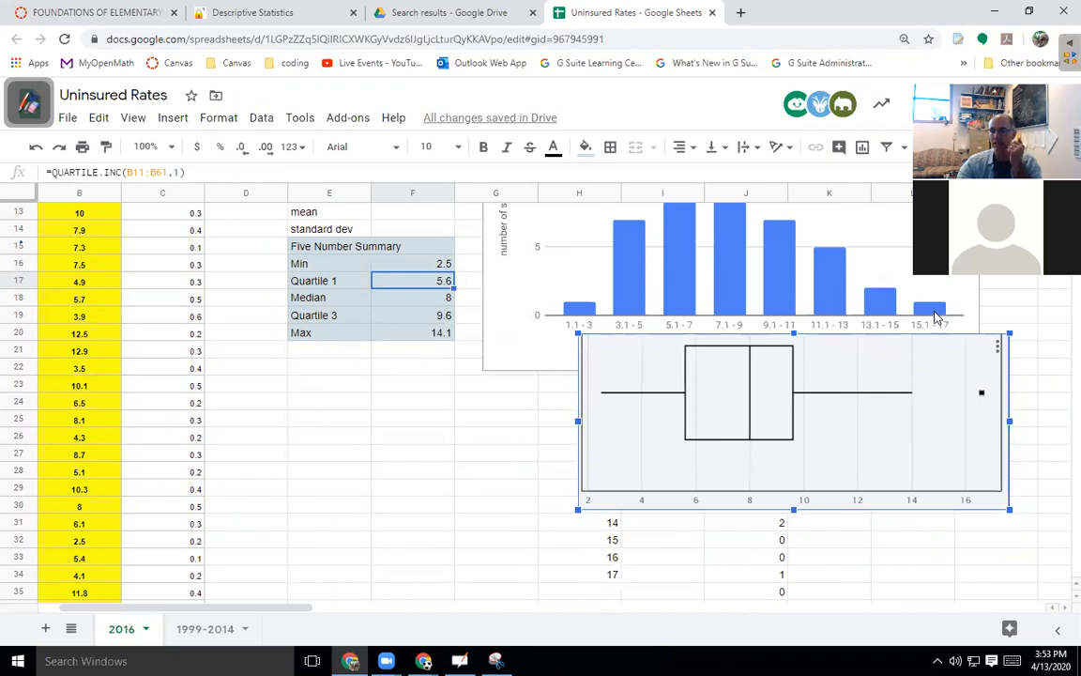
pyautogui.moveTo(997, 502); pyautogui.dragTo(970, 495)
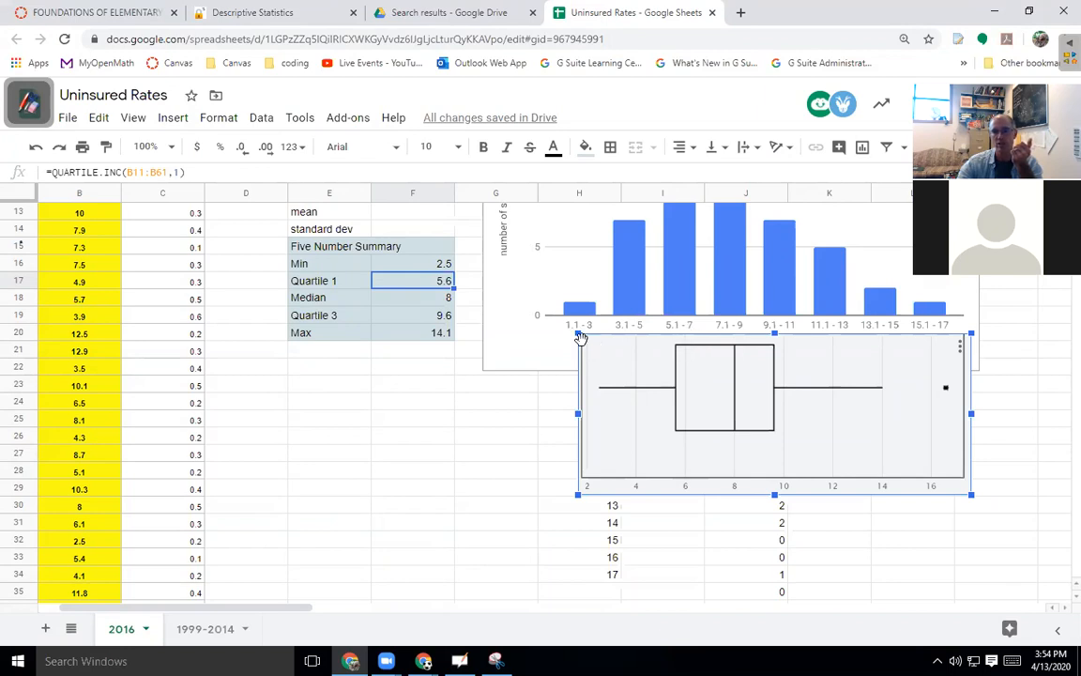
pyautogui.moveTo(577, 335); pyautogui.dragTo(573, 331)
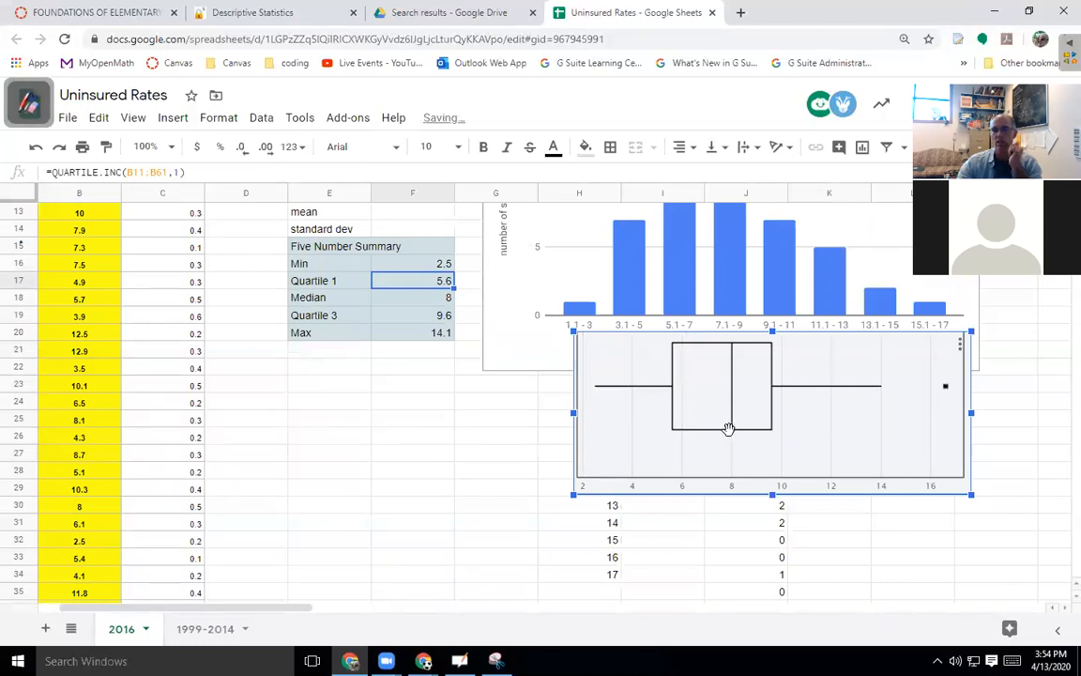
pyautogui.moveTo(741, 412); pyautogui.dragTo(734, 447)
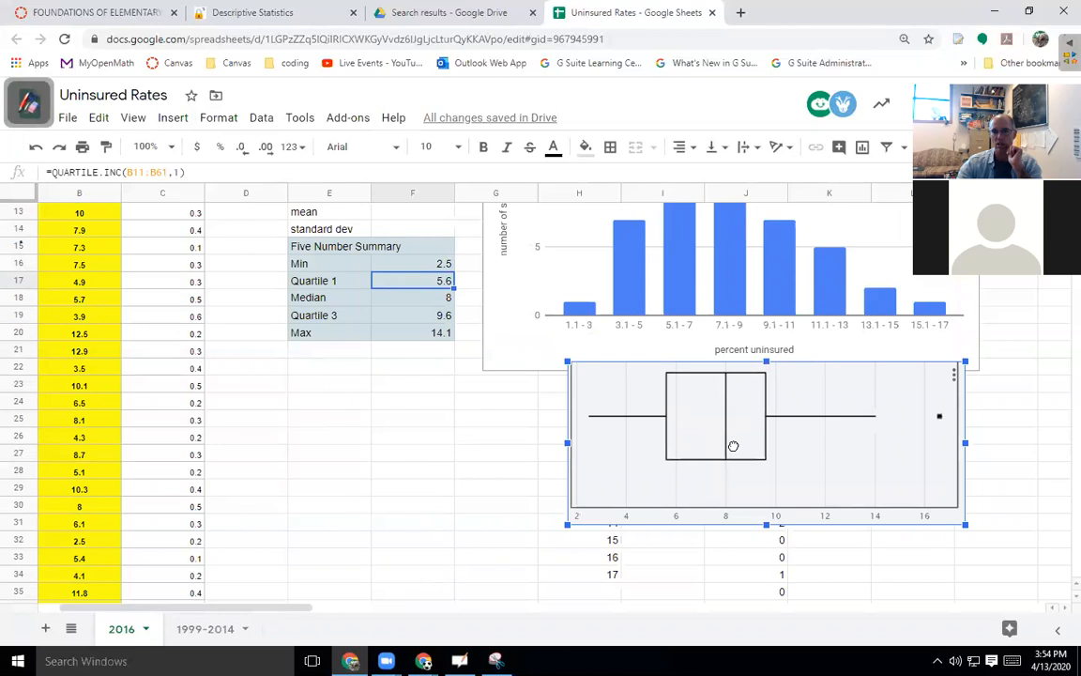
# Deselect the picture and switch to a blank OpenBoard whiteboard page.
pyautogui.scroll(2, 775, 364)
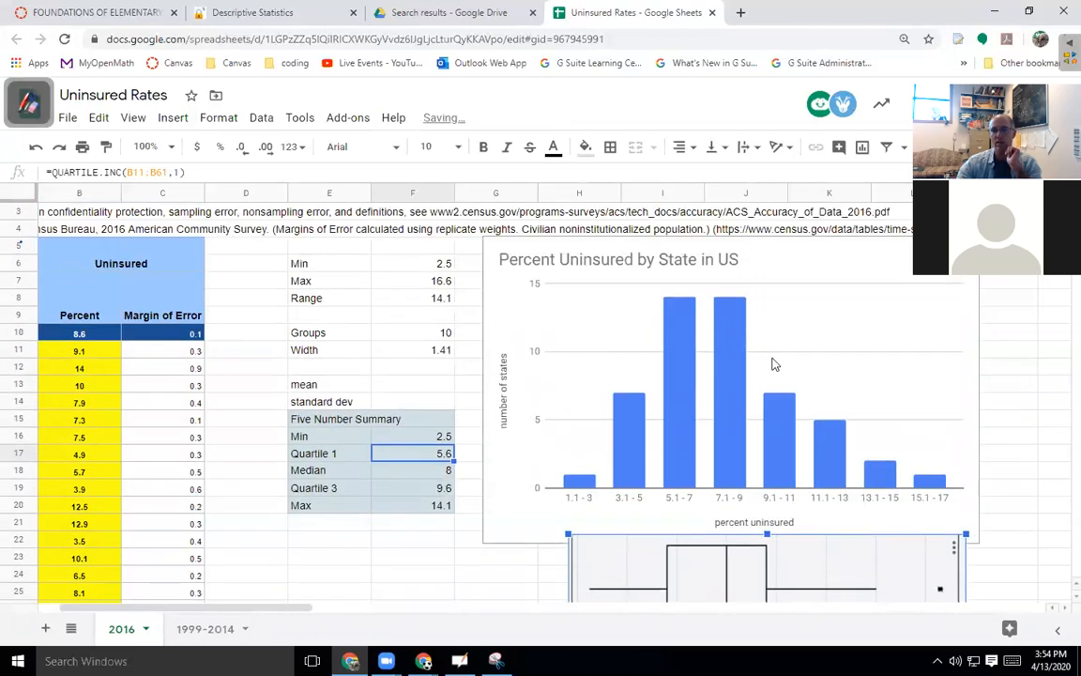
pyautogui.scroll(-3, 774, 364)
pyautogui.scroll(1, 735, 366)
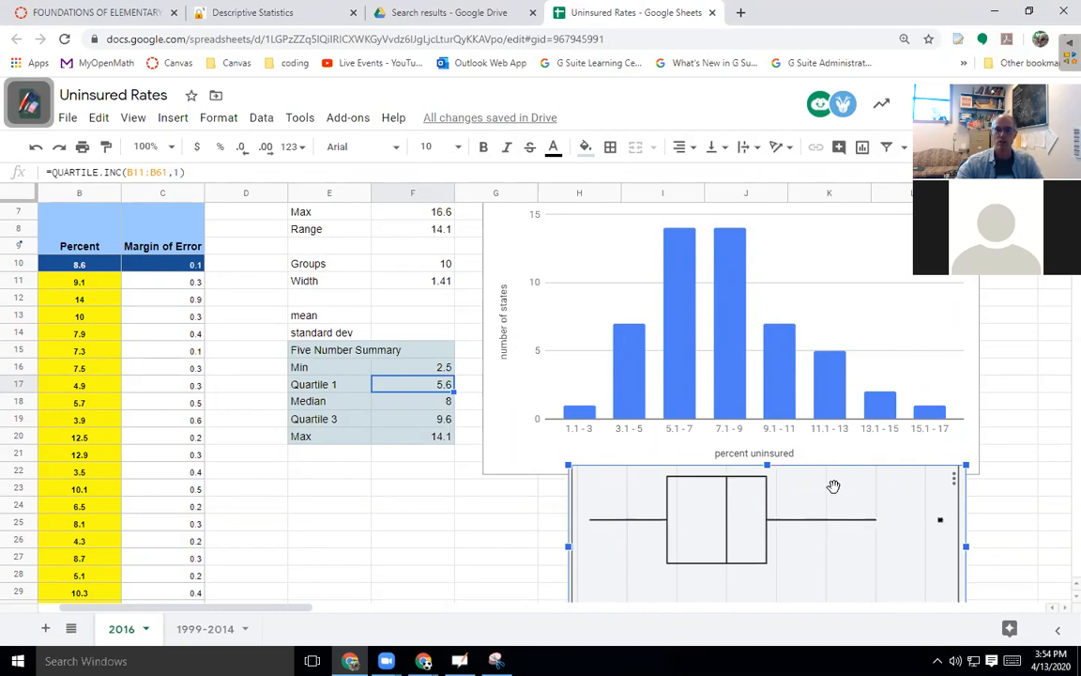
pyautogui.click(779, 479)
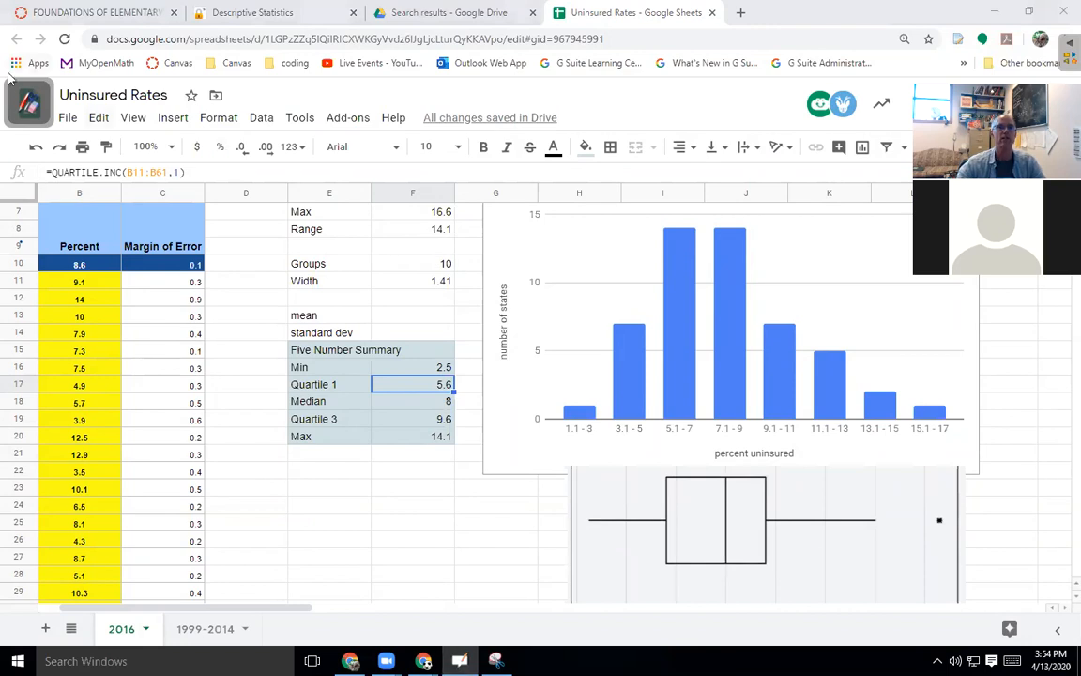
pyautogui.click(31, 104)
pyautogui.click(27, 35)
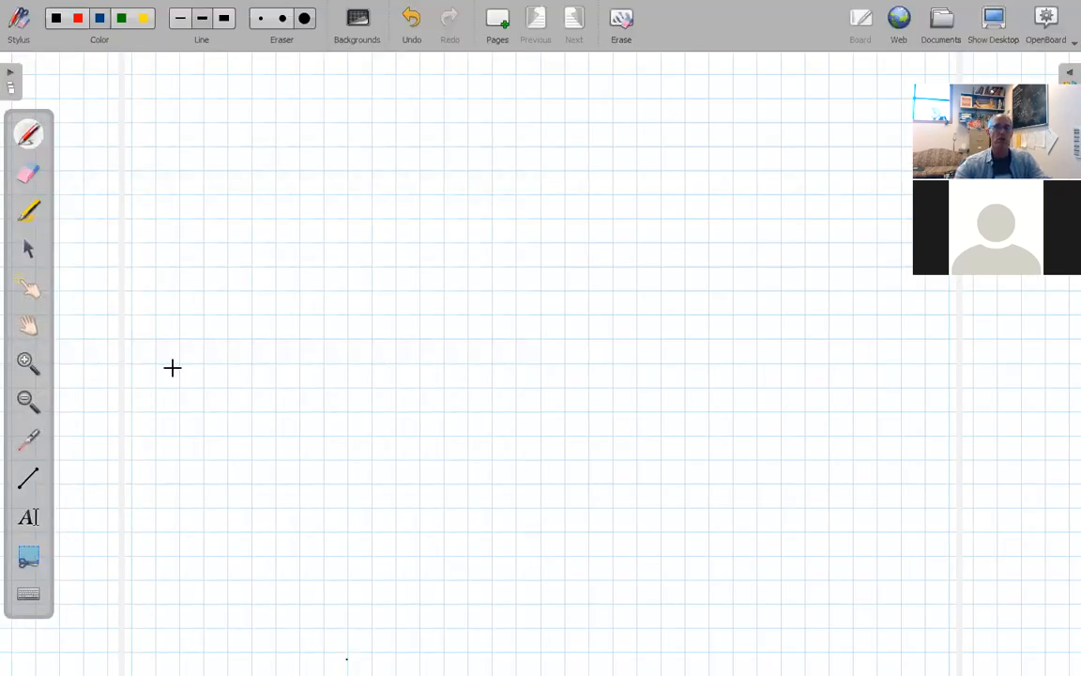
# Capture the StatKey box plot and add it to the blank OpenBoard page.
pyautogui.click(993, 20)
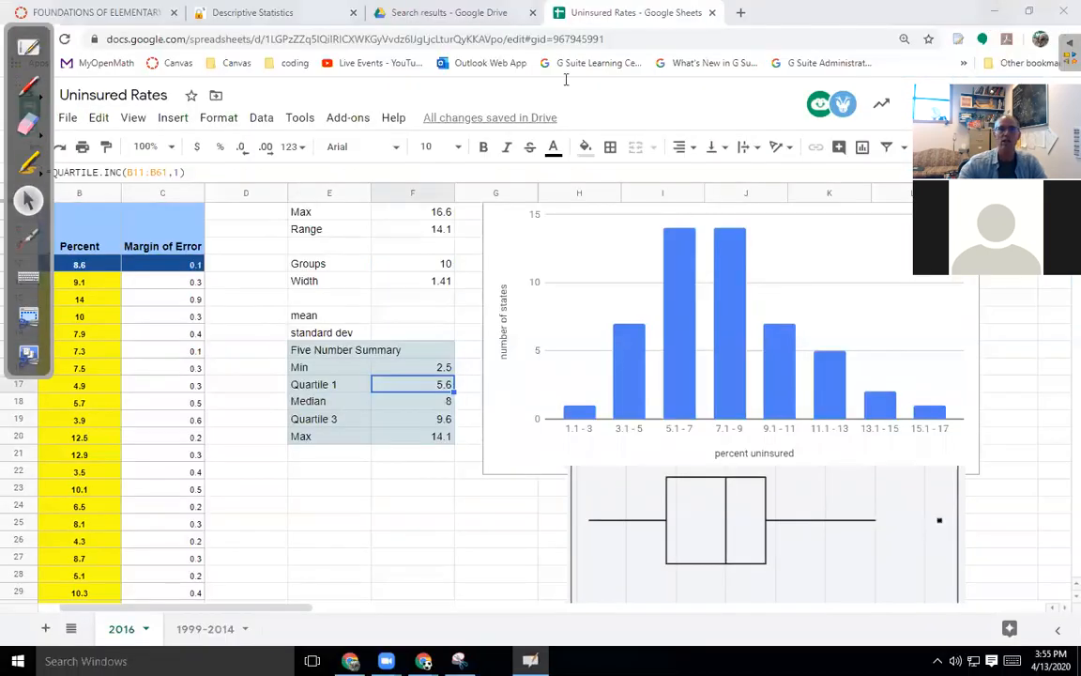
pyautogui.click(272, 13)
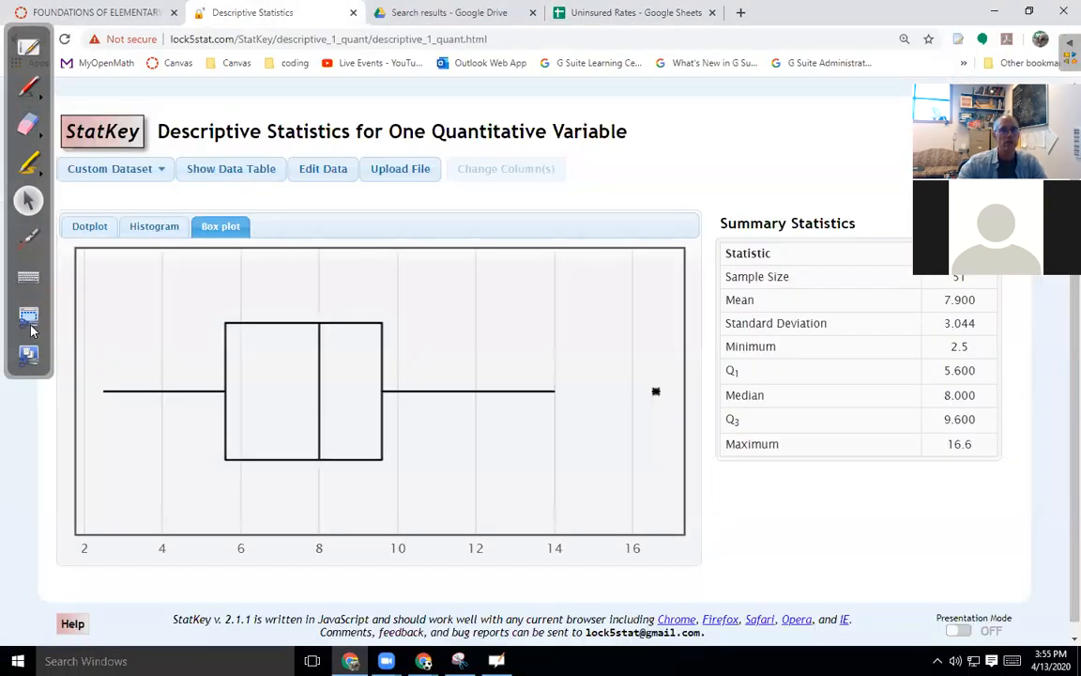
pyautogui.moveTo(66, 244); pyautogui.dragTo(692, 567)
pyautogui.click(449, 167)
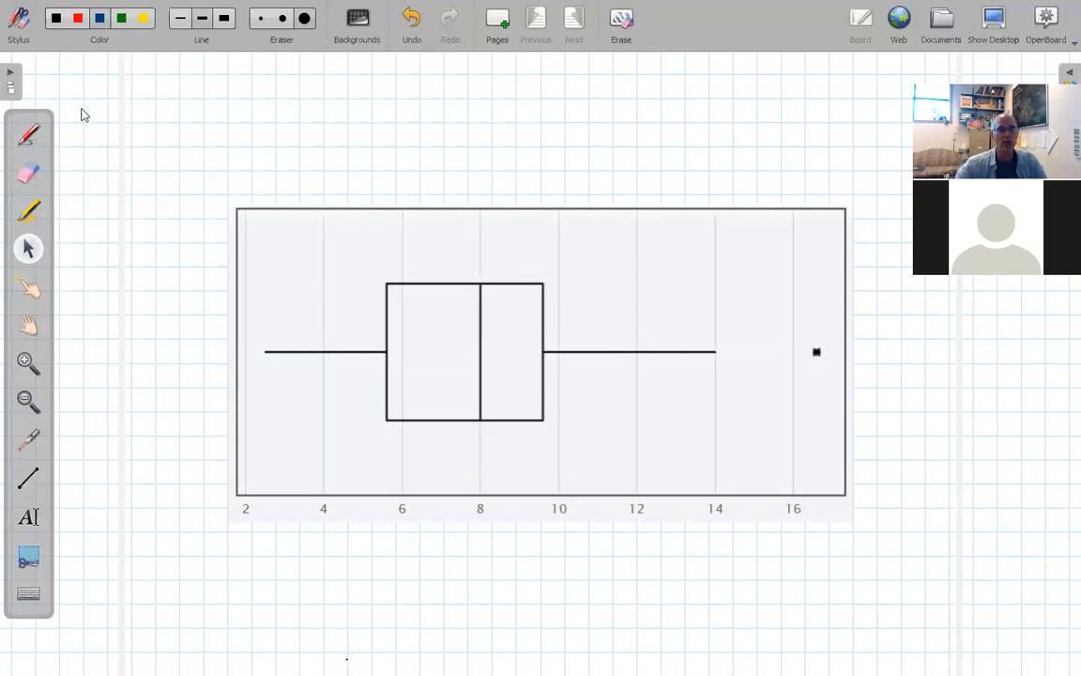
pyautogui.click(28, 133)
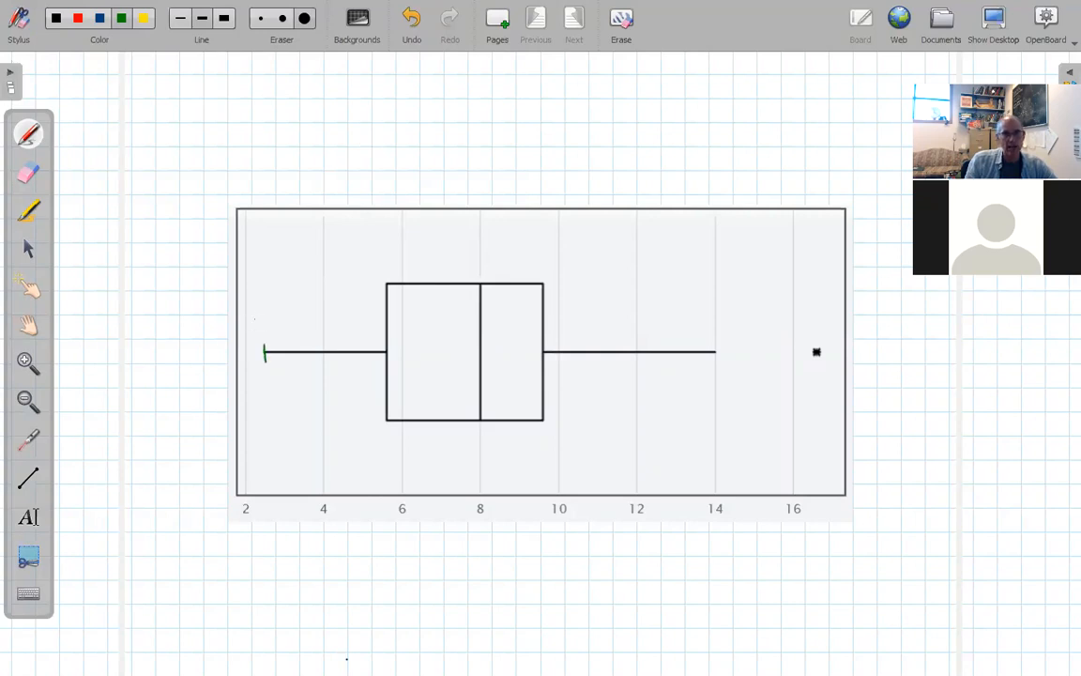
# Handwrite min in green, then Max, Q1 and Q3 in black at their box-plot positions.
pyautogui.moveTo(284, 321); pyautogui.dragTo(285, 332)
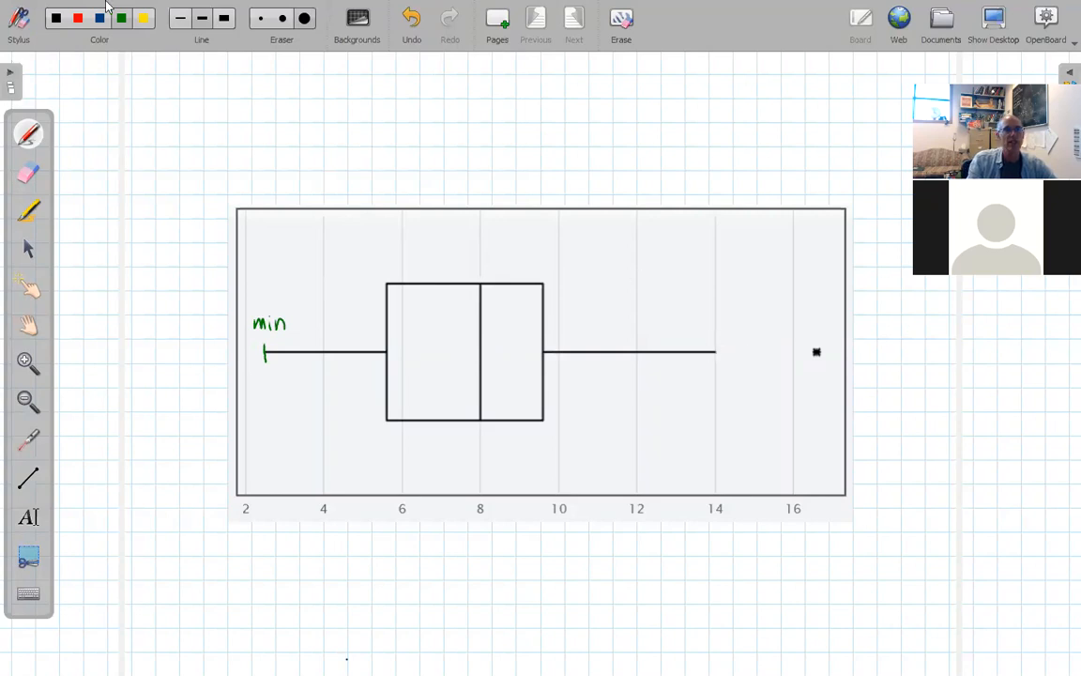
pyautogui.click(55, 18)
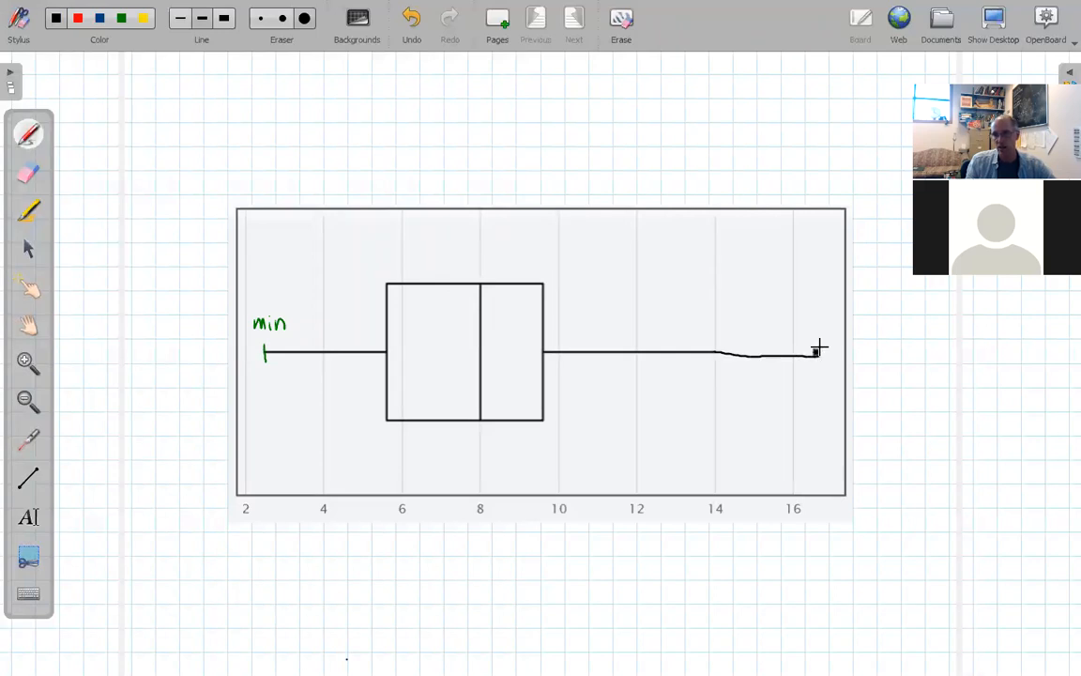
pyautogui.moveTo(824, 316); pyautogui.dragTo(826, 325)
pyautogui.moveTo(829, 312)
pyautogui.mouseDown()
pyautogui.moveTo(842, 326)
pyautogui.moveTo(830, 326)
pyautogui.mouseUp()
pyautogui.moveTo(381, 250); pyautogui.dragTo(381, 269)
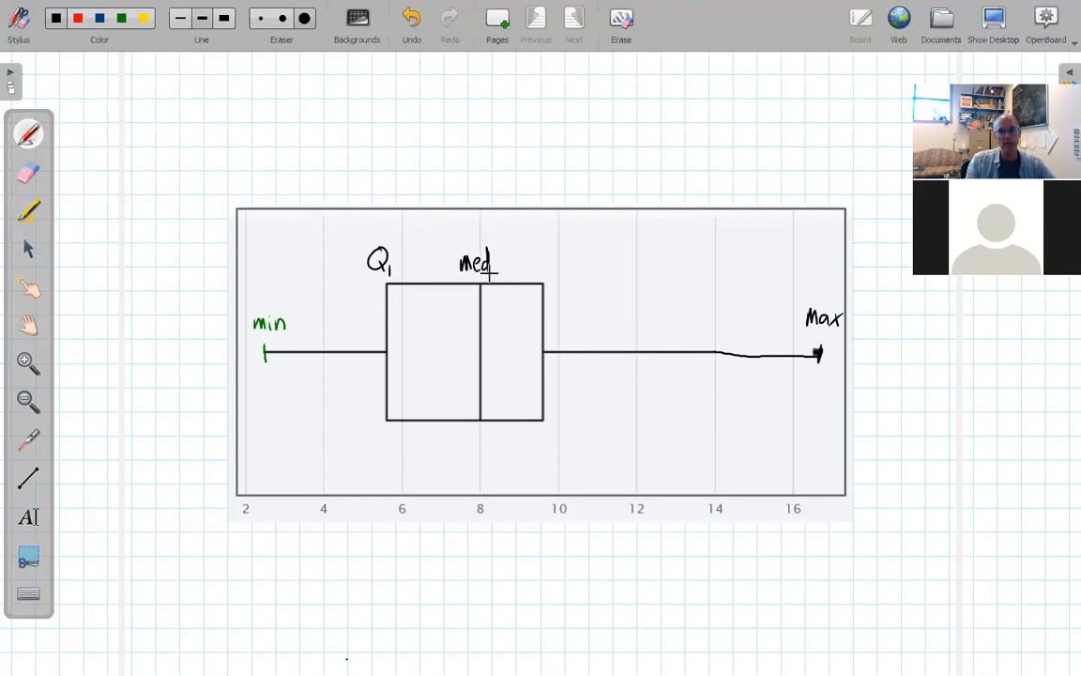
pyautogui.moveTo(545, 265); pyautogui.dragTo(559, 279)
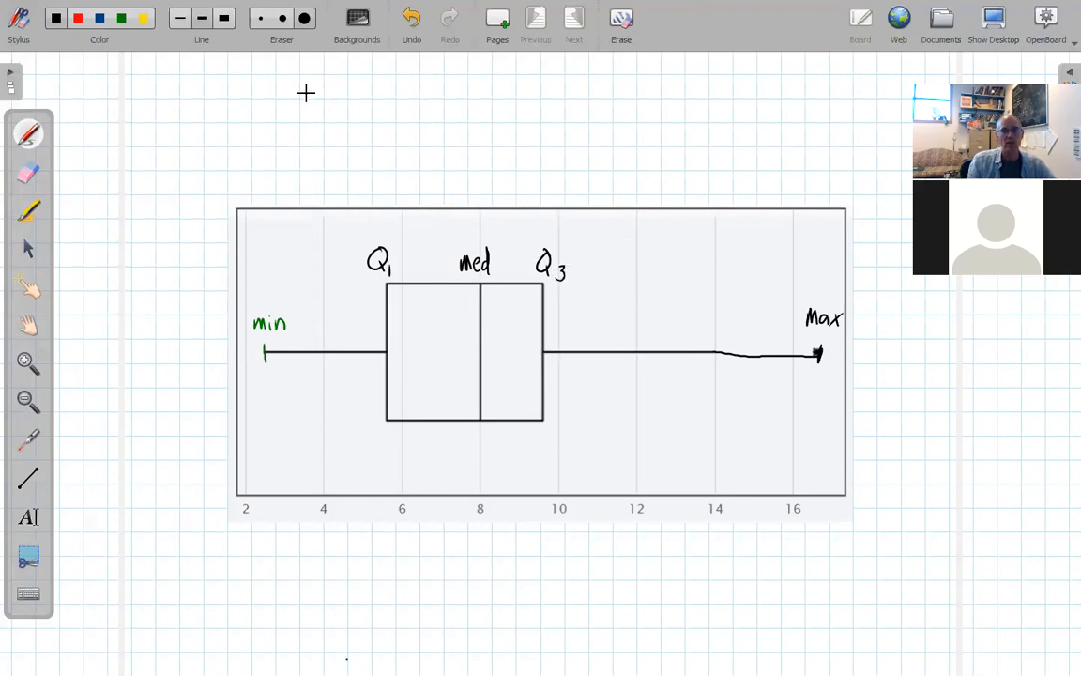
pyautogui.moveTo(345, 81)
pyautogui.mouseDown()
pyautogui.moveTo(343, 108)
pyautogui.moveTo(350, 85)
pyautogui.moveTo(392, 102)
pyautogui.mouseUp()
# Handwrite 'Q1 = First Quartile = position…' across the top of the board.
pyautogui.moveTo(392, 79)
pyautogui.mouseDown()
pyautogui.moveTo(406, 77)
pyautogui.moveTo(405, 90)
pyautogui.mouseUp()
pyautogui.moveTo(412, 89)
pyautogui.mouseDown()
pyautogui.moveTo(412, 100)
pyautogui.moveTo(433, 89)
pyautogui.moveTo(437, 100)
pyautogui.moveTo(470, 84)
pyautogui.mouseUp()
pyautogui.click(411, 82)
pyautogui.moveTo(462, 94); pyautogui.dragTo(511, 88)
pyautogui.moveTo(518, 79); pyautogui.dragTo(518, 101)
pyautogui.moveTo(512, 87)
pyautogui.mouseDown()
pyautogui.moveTo(566, 107)
pyautogui.moveTo(601, 94)
pyautogui.mouseUp()
pyautogui.click(539, 81)
pyautogui.moveTo(584, 101)
pyautogui.mouseDown()
pyautogui.moveTo(640, 89)
pyautogui.moveTo(650, 109)
pyautogui.mouseUp()
pyautogui.moveTo(673, 75); pyautogui.dragTo(672, 108)
pyautogui.moveTo(665, 83); pyautogui.dragTo(738, 101)
pyautogui.moveTo(728, 89)
pyautogui.mouseDown()
pyautogui.moveTo(797, 102)
pyautogui.moveTo(833, 89)
pyautogui.mouseUp()
pyautogui.moveTo(841, 92)
pyautogui.mouseDown()
pyautogui.moveTo(845, 103)
pyautogui.moveTo(876, 93)
pyautogui.moveTo(872, 103)
pyautogui.mouseUp()
pyautogui.moveTo(891, 91); pyautogui.dragTo(900, 93)
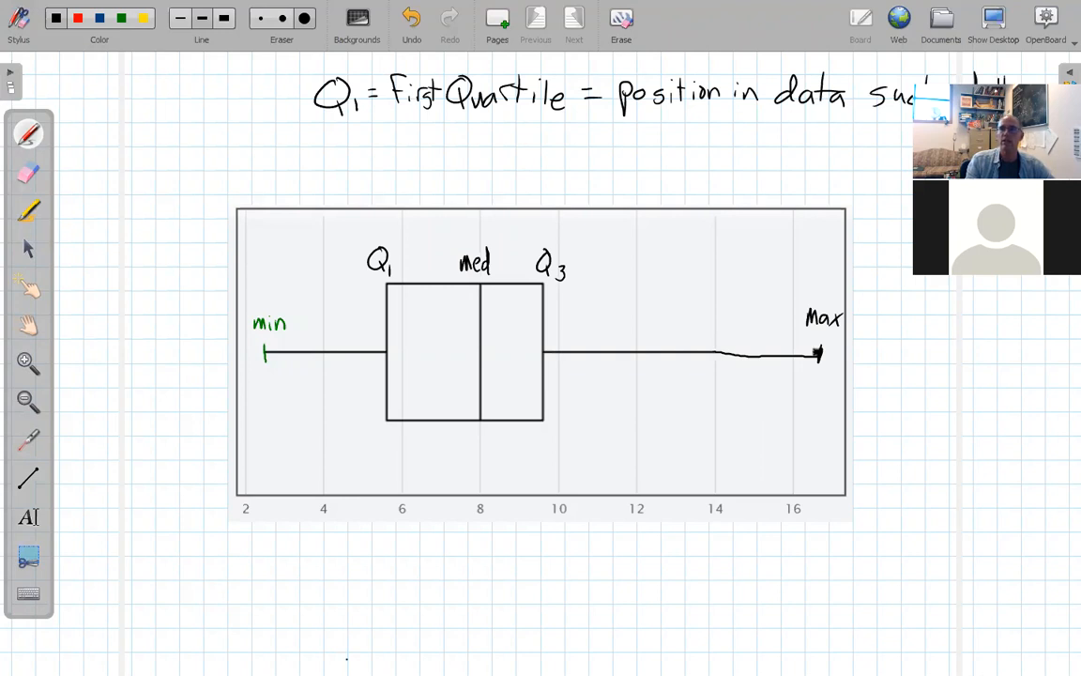
# Add the second line '25% of the values are at' and bring back StatKey's summary statistics.
pyautogui.moveTo(386, 134); pyautogui.dragTo(406, 159)
pyautogui.moveTo(439, 132); pyautogui.dragTo(434, 161)
pyautogui.moveTo(451, 148); pyautogui.dragTo(451, 157)
pyautogui.moveTo(528, 126)
pyautogui.mouseDown()
pyautogui.moveTo(511, 150)
pyautogui.moveTo(529, 138)
pyautogui.mouseUp()
pyautogui.moveTo(569, 127)
pyautogui.mouseDown()
pyautogui.moveTo(567, 148)
pyautogui.moveTo(577, 137)
pyautogui.mouseUp()
pyautogui.moveTo(576, 126)
pyautogui.mouseDown()
pyautogui.moveTo(591, 148)
pyautogui.moveTo(650, 135)
pyautogui.mouseUp()
pyautogui.moveTo(661, 137); pyautogui.dragTo(705, 153)
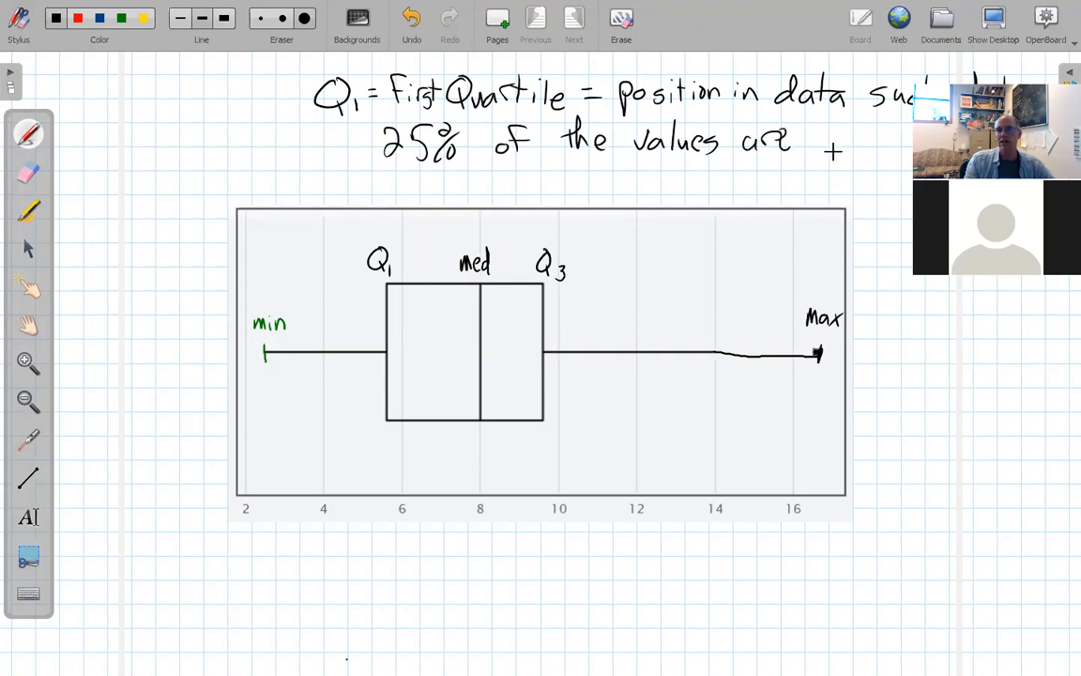
pyautogui.moveTo(852, 127); pyautogui.dragTo(849, 150)
pyautogui.moveTo(838, 138); pyautogui.dragTo(873, 136)
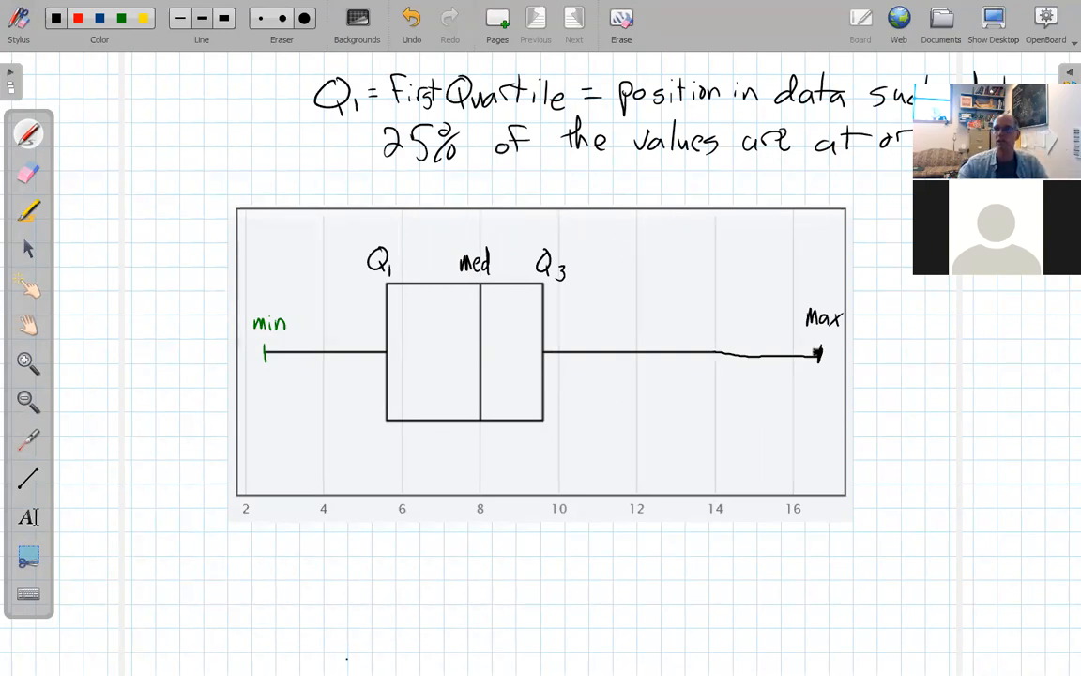
pyautogui.click(998, 28)
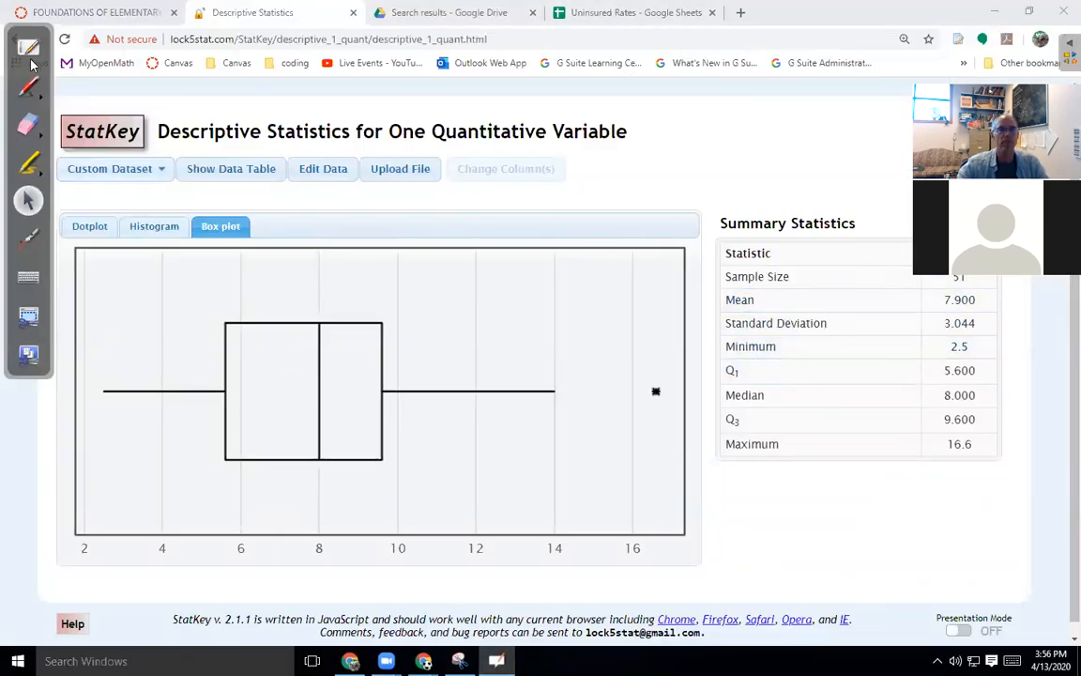
# Draw red braces labelled 25% under the first two quarters of the box plot.
pyautogui.click(28, 355)
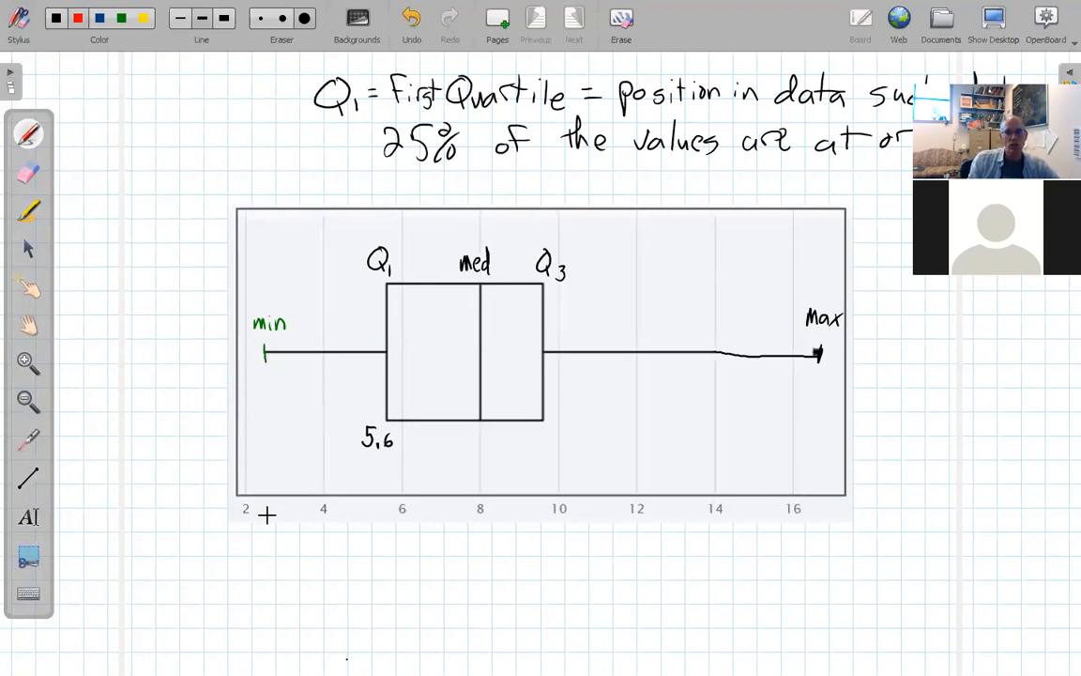
pyautogui.moveTo(376, 530); pyautogui.dragTo(385, 506)
pyautogui.moveTo(299, 547); pyautogui.dragTo(339, 563)
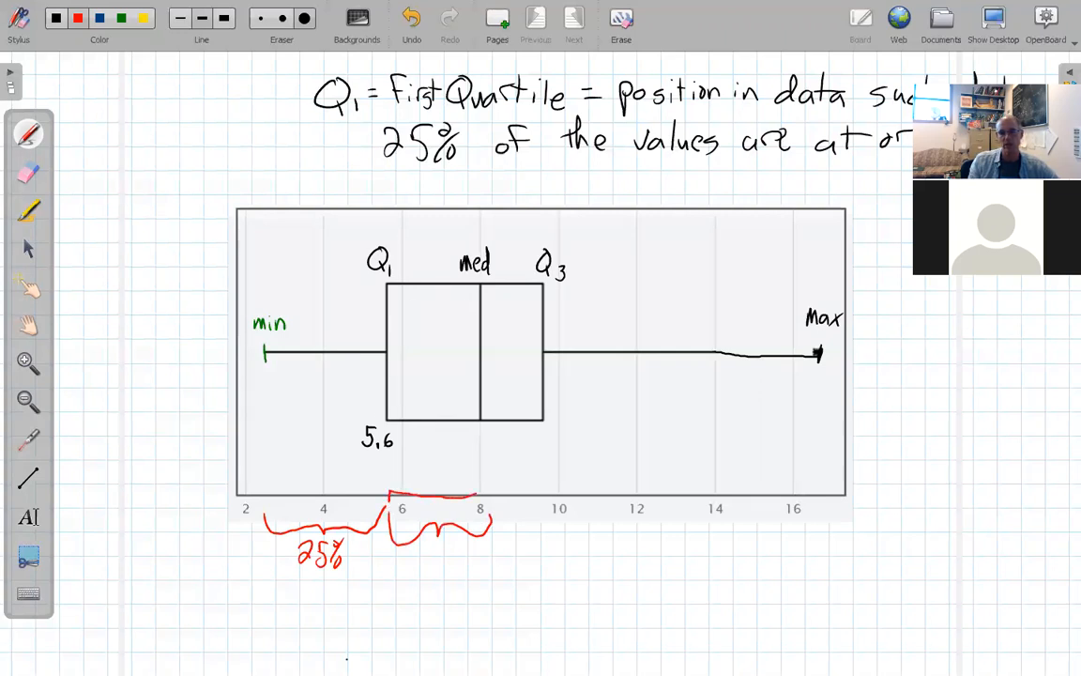
pyautogui.moveTo(417, 568); pyautogui.dragTo(454, 560)
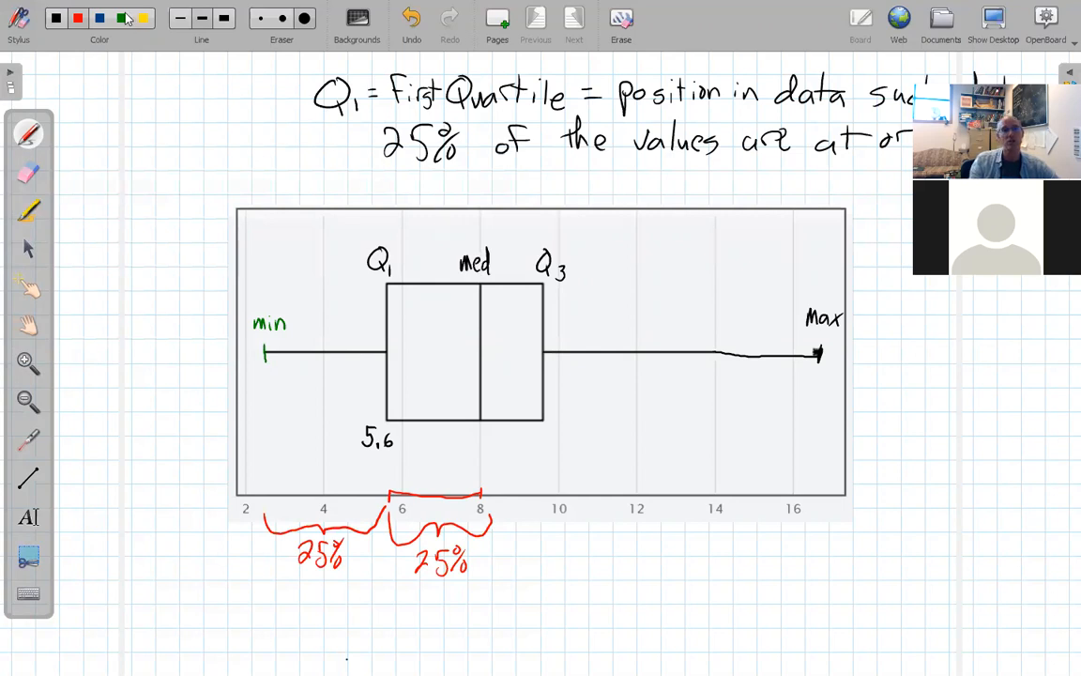
# Write 'Median = Second Quartile = 50 Percentile' in blue above the chart.
pyautogui.click(99, 18)
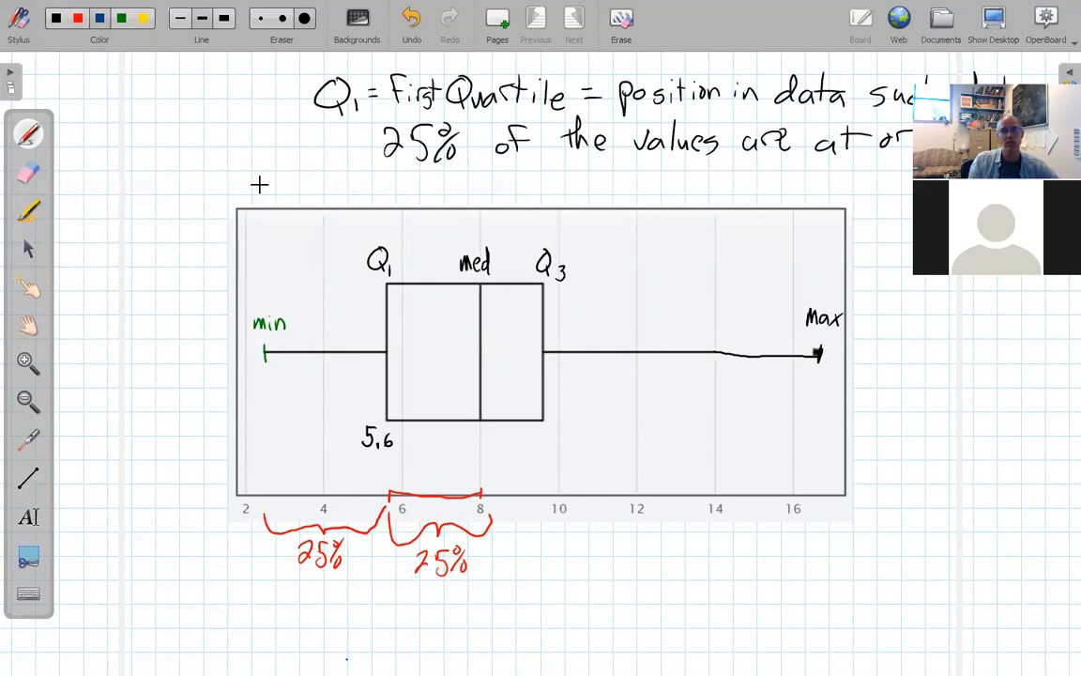
pyautogui.moveTo(263, 183); pyautogui.dragTo(367, 181)
pyautogui.moveTo(351, 188); pyautogui.dragTo(610, 197)
pyautogui.hotkey('ctrl', 'z')
pyautogui.moveTo(629, 190); pyautogui.dragTo(644, 189)
pyautogui.moveTo(636, 182)
pyautogui.mouseDown()
pyautogui.moveTo(637, 197)
pyautogui.moveTo(632, 179)
pyautogui.mouseUp()
pyautogui.moveTo(613, 192)
pyautogui.mouseDown()
pyautogui.moveTo(676, 185)
pyautogui.moveTo(672, 199)
pyautogui.mouseUp()
pyautogui.moveTo(676, 173)
pyautogui.mouseDown()
pyautogui.moveTo(742, 197)
pyautogui.moveTo(745, 185)
pyautogui.moveTo(774, 195)
pyautogui.moveTo(790, 179)
pyautogui.moveTo(805, 196)
pyautogui.moveTo(842, 195)
pyautogui.mouseUp()
pyautogui.moveTo(849, 175)
pyautogui.mouseDown()
pyautogui.moveTo(848, 195)
pyautogui.moveTo(857, 183)
pyautogui.moveTo(893, 195)
pyautogui.mouseUp()
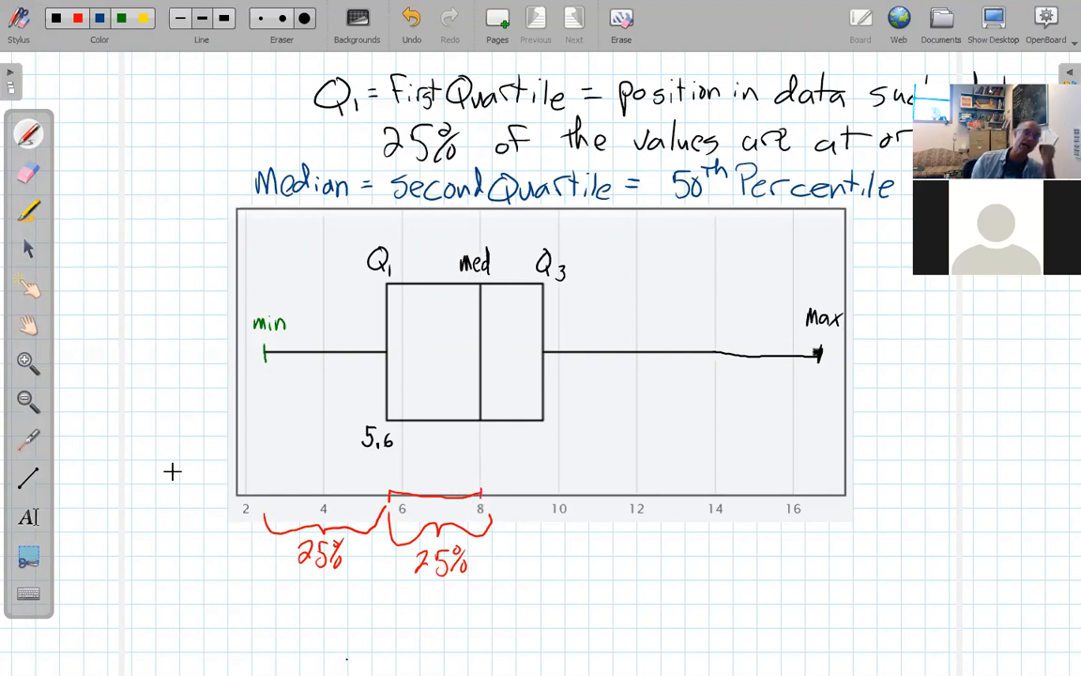
# Label Q3 as 9.6 and the maximum as 16.6.
pyautogui.click(79, 18)
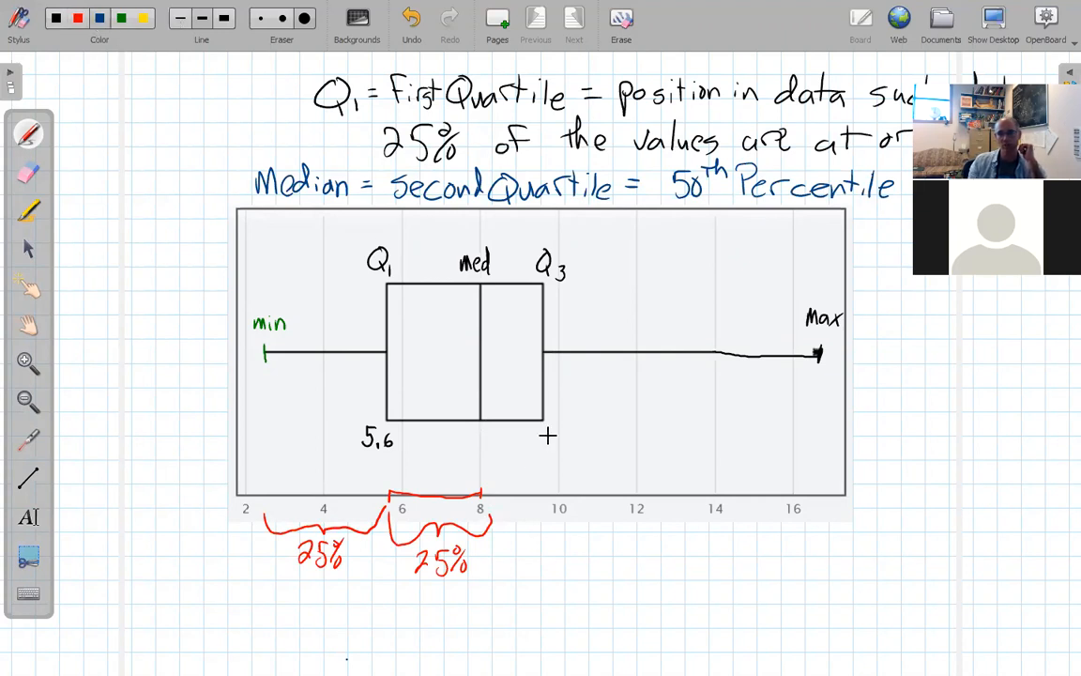
pyautogui.moveTo(554, 428); pyautogui.dragTo(550, 440)
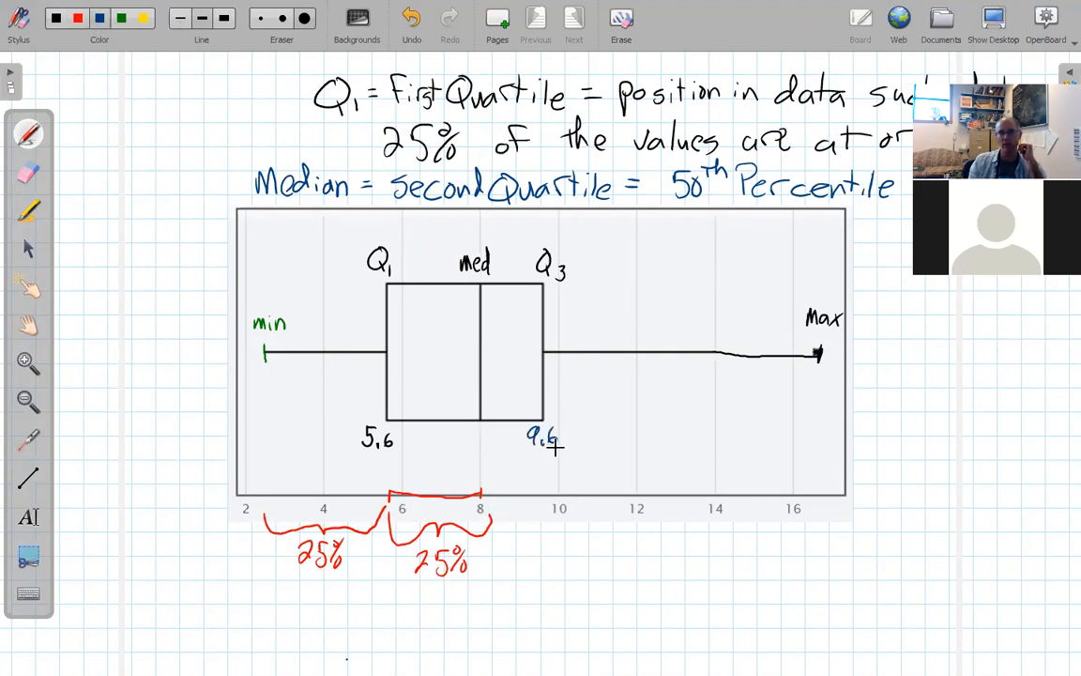
pyautogui.moveTo(814, 409)
pyautogui.mouseDown()
pyautogui.moveTo(814, 424)
pyautogui.moveTo(838, 423)
pyautogui.mouseUp()
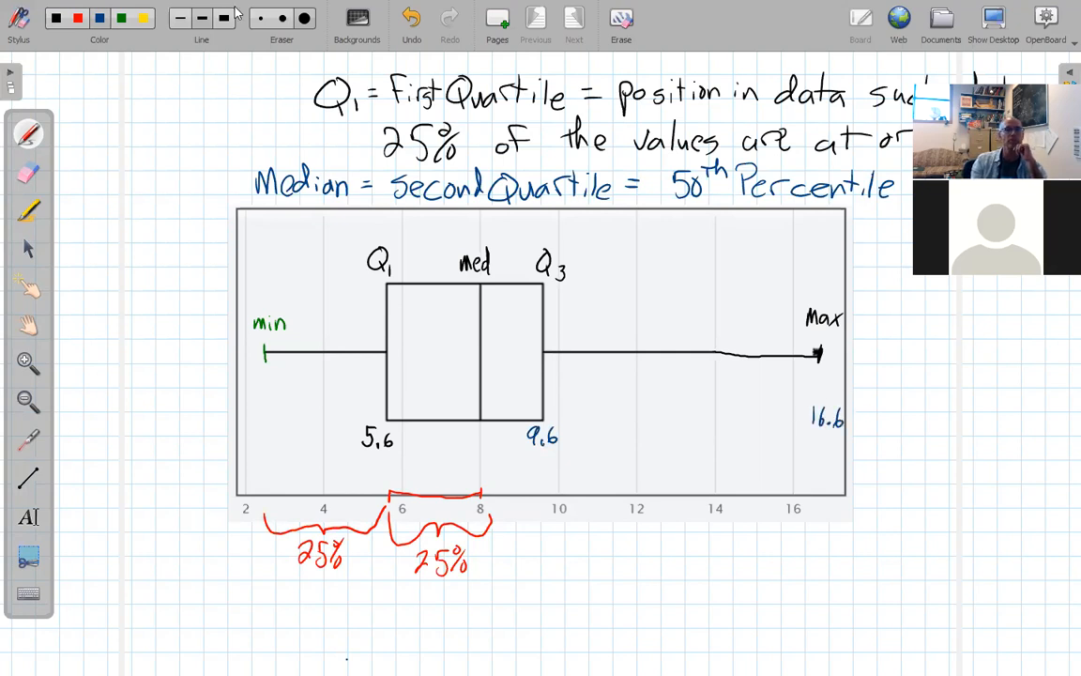
# Brace the third and top quarters in red, each labelled 25%.
pyautogui.click(78, 19)
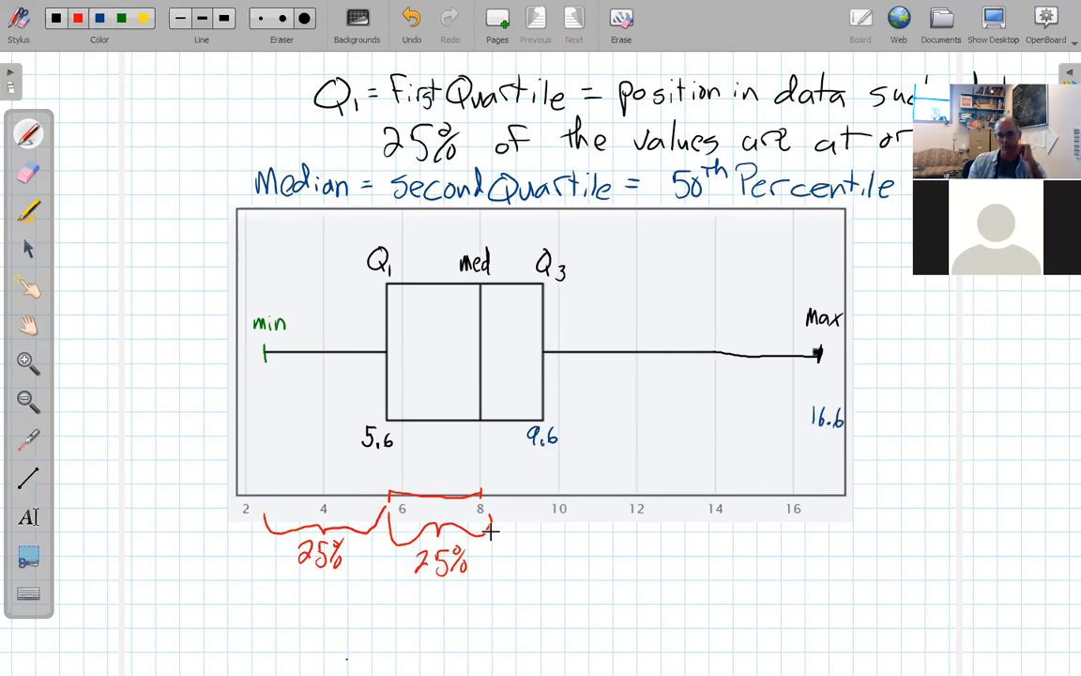
pyautogui.moveTo(514, 533)
pyautogui.mouseDown()
pyautogui.moveTo(552, 537)
pyautogui.moveTo(516, 555)
pyautogui.mouseUp()
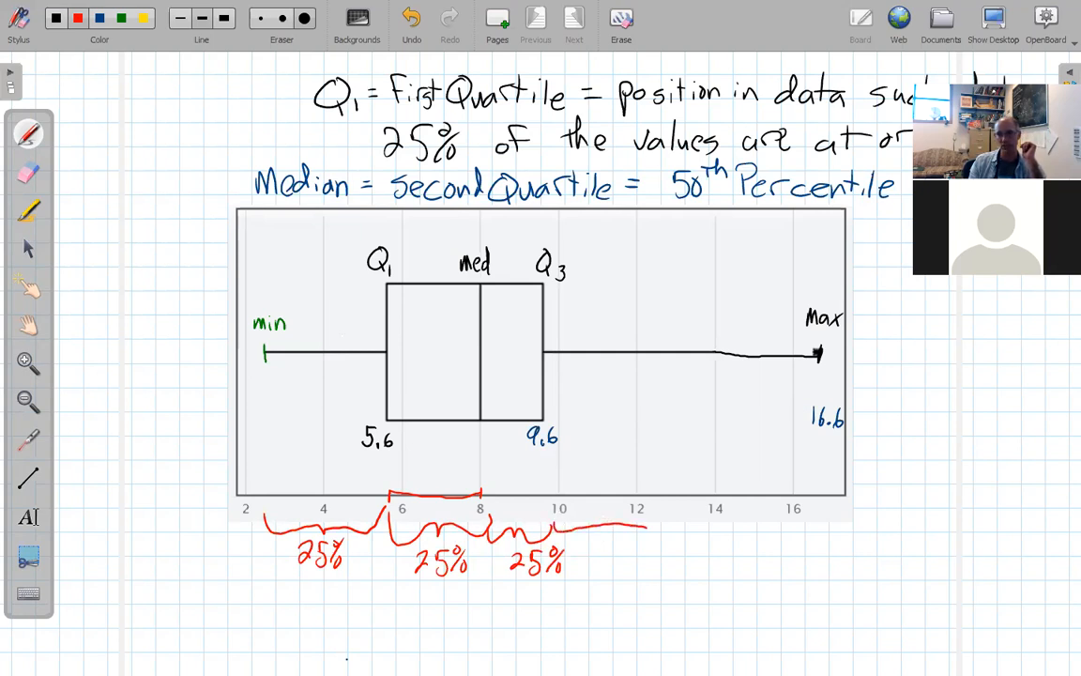
pyautogui.moveTo(742, 539); pyautogui.dragTo(830, 531)
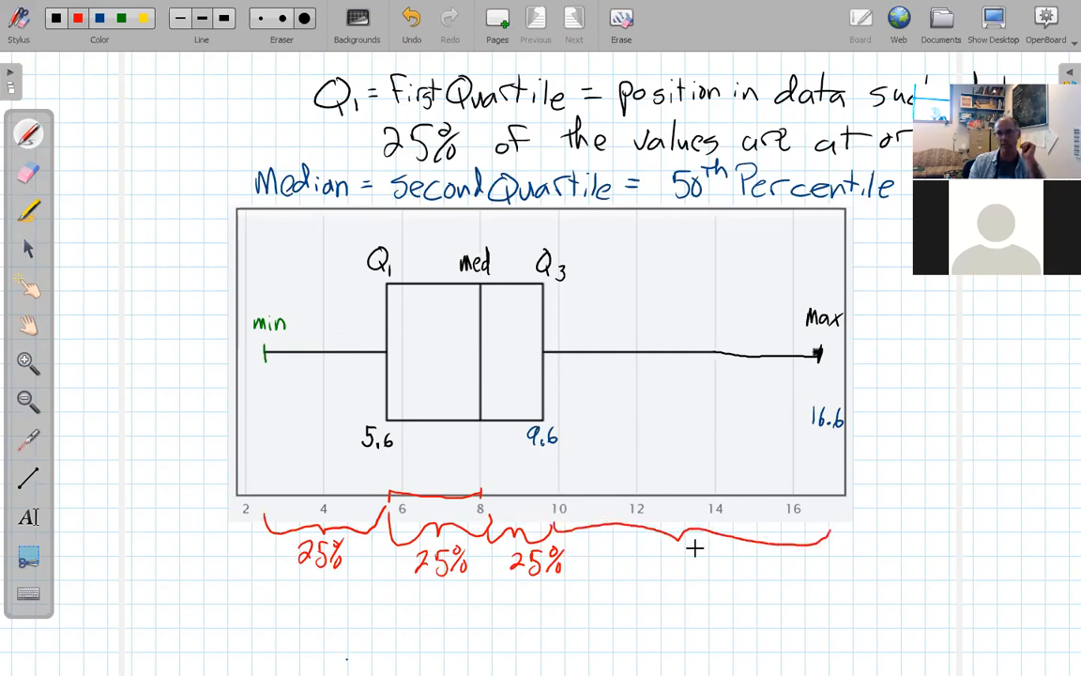
pyautogui.moveTo(667, 553); pyautogui.dragTo(718, 564)
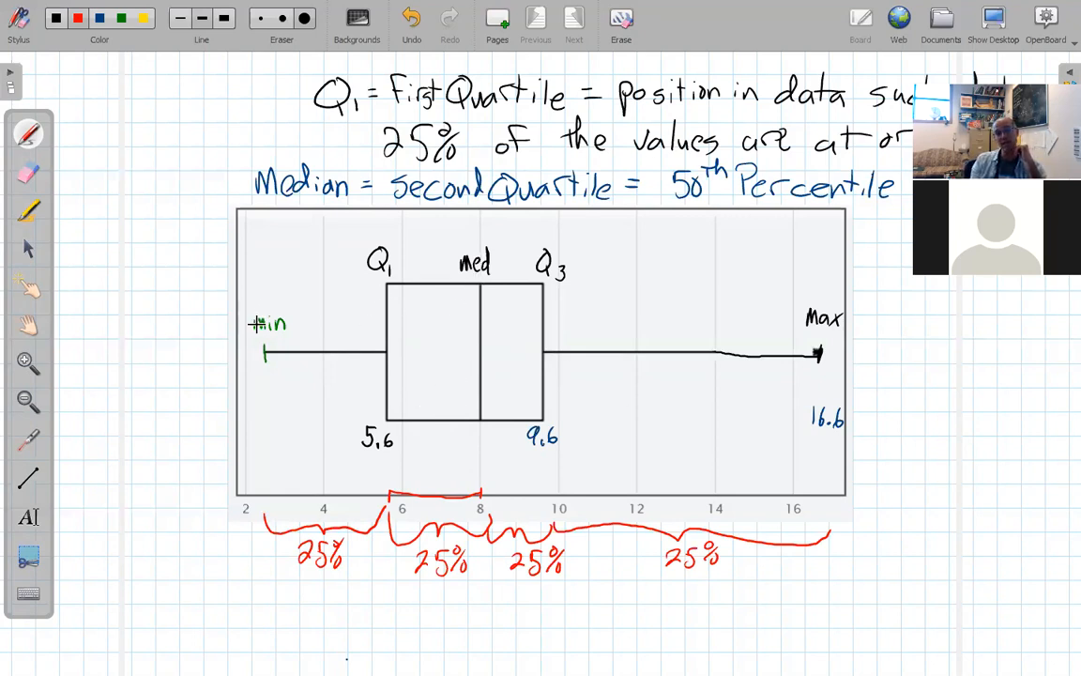
# Write red Q0 above the min label and Q4 above the Max label.
pyautogui.moveTo(265, 265)
pyautogui.mouseDown()
pyautogui.moveTo(265, 289)
pyautogui.moveTo(272, 277)
pyautogui.mouseUp()
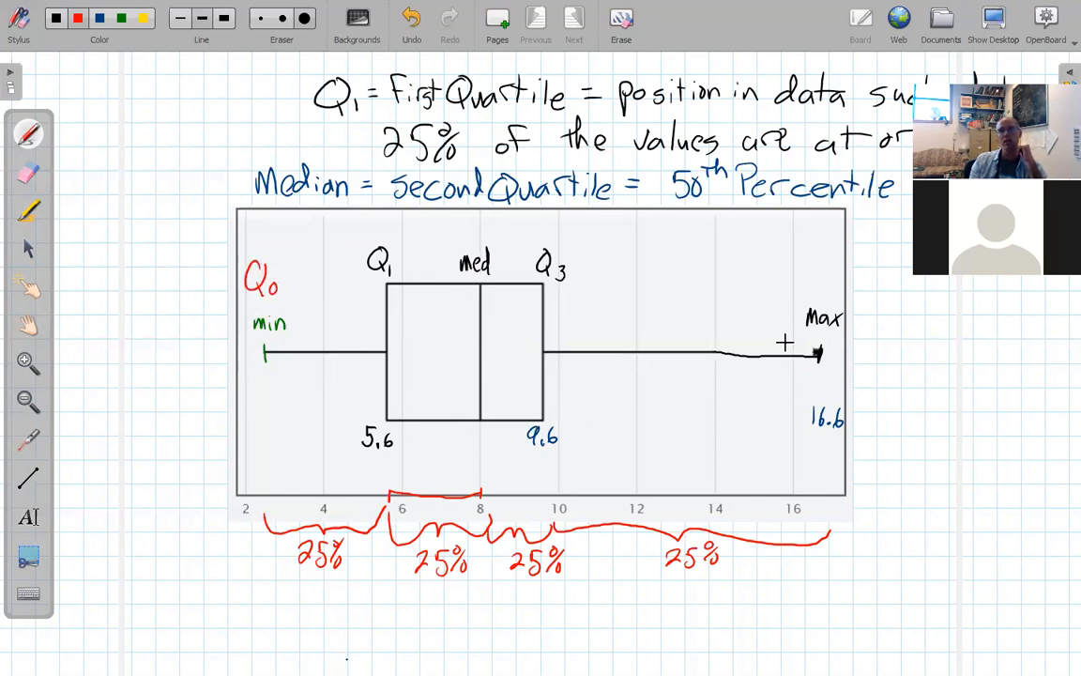
pyautogui.moveTo(820, 274)
pyautogui.mouseDown()
pyautogui.moveTo(808, 292)
pyautogui.moveTo(825, 282)
pyautogui.mouseUp()
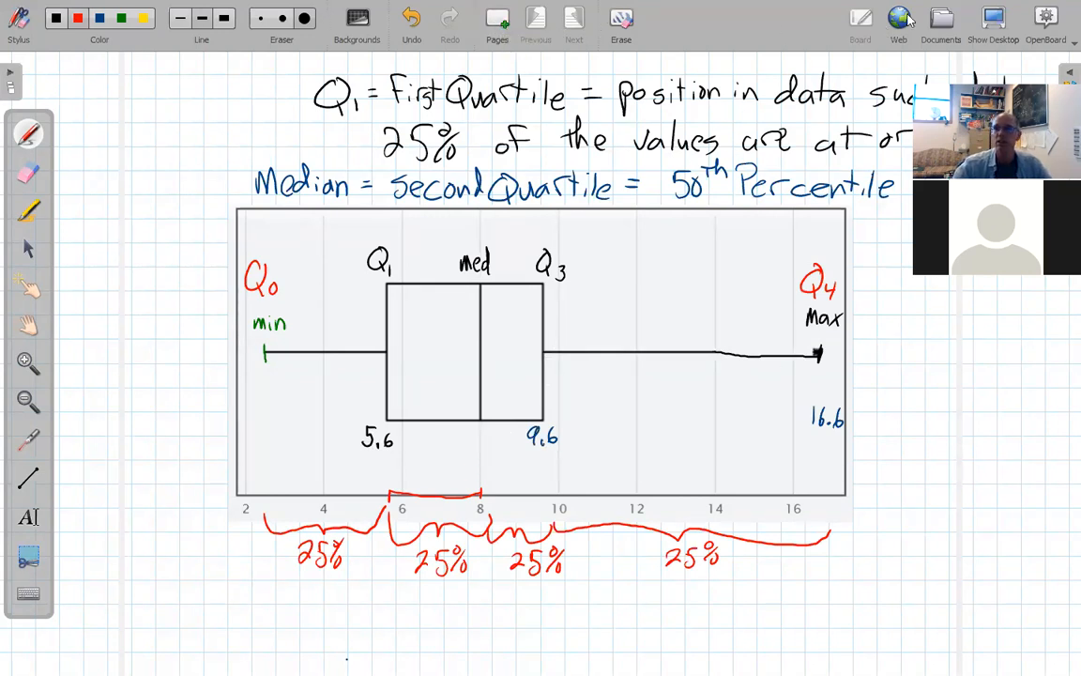
# Move the Five Number Summary block in Uninsured Rates down one row.
pyautogui.click(983, 27)
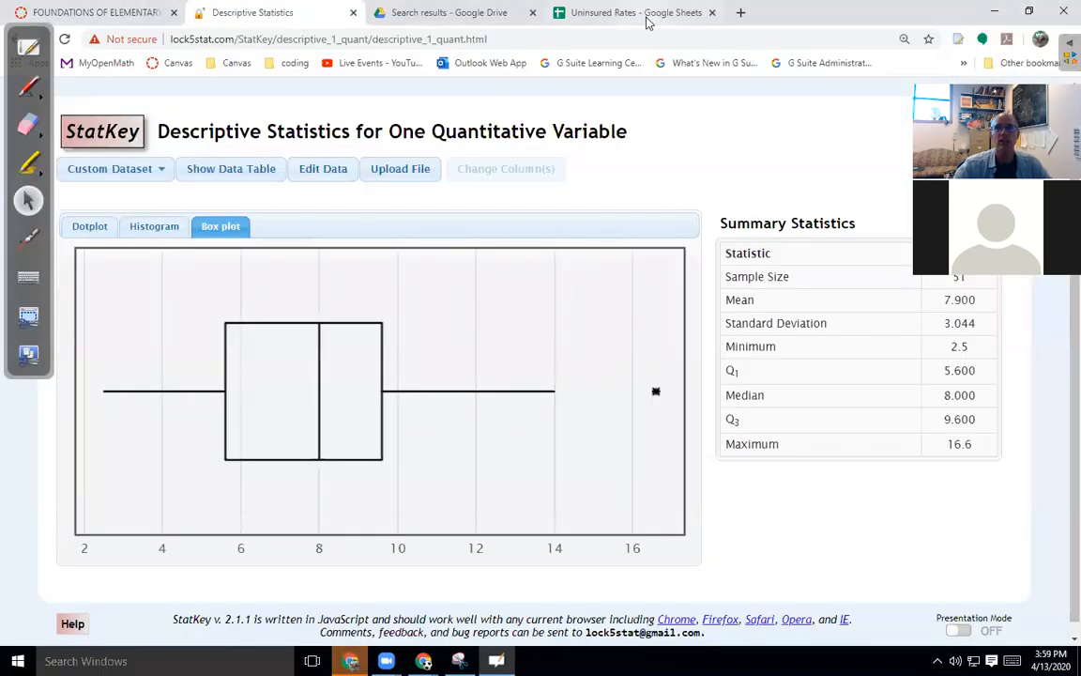
pyautogui.click(582, 17)
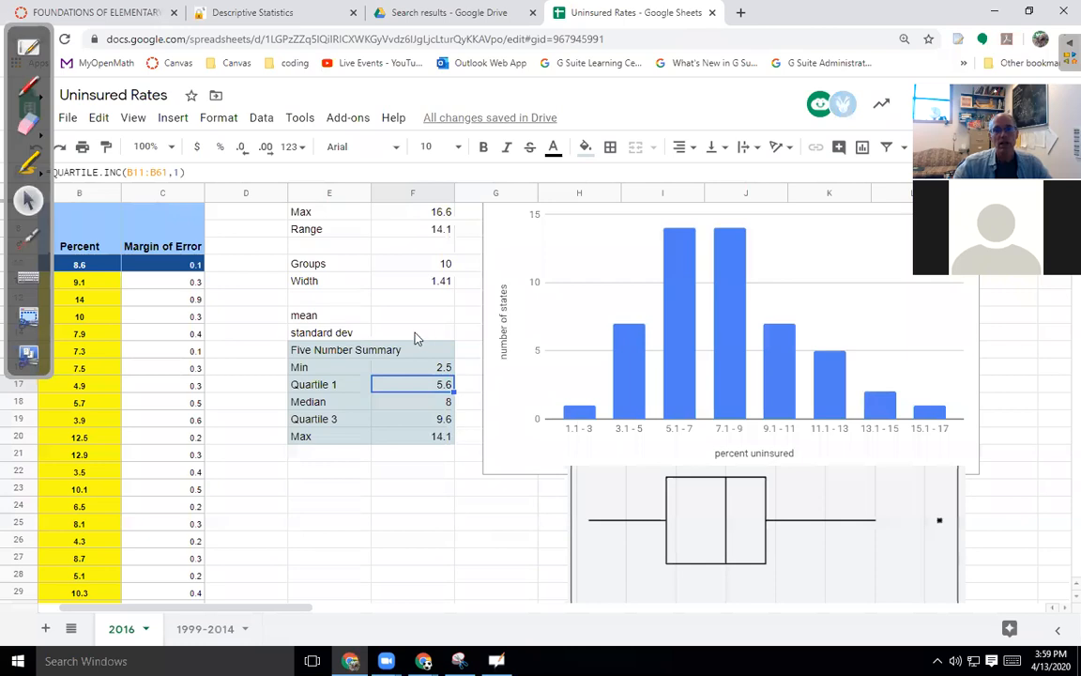
pyautogui.moveTo(307, 351); pyautogui.dragTo(442, 436)
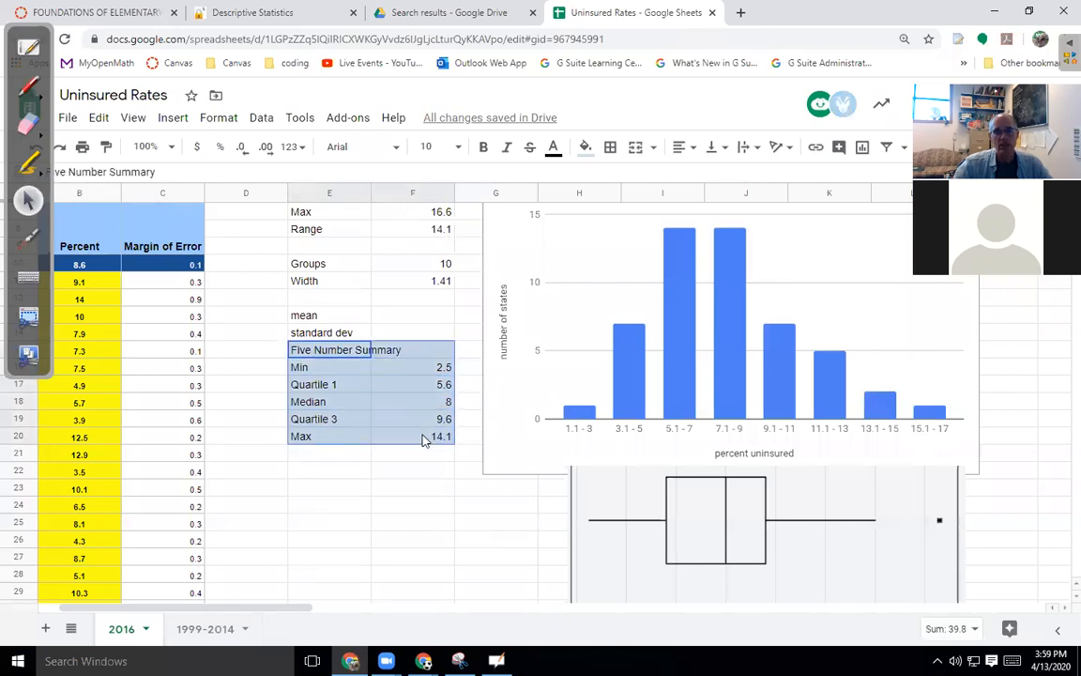
pyautogui.moveTo(418, 340)
pyautogui.mouseDown()
pyautogui.moveTo(428, 360)
pyautogui.moveTo(418, 358)
pyautogui.mouseUp()
# Enter =average(B11:B61) beside mean, giving 7.9.
pyautogui.click(411, 317)
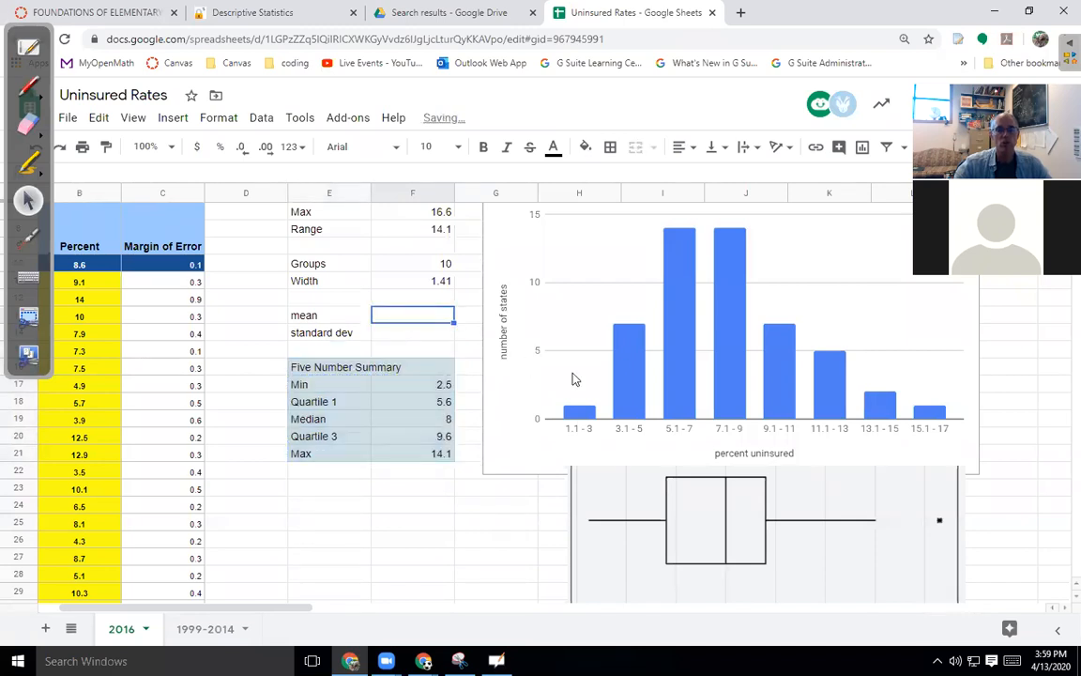
pyautogui.write('=')
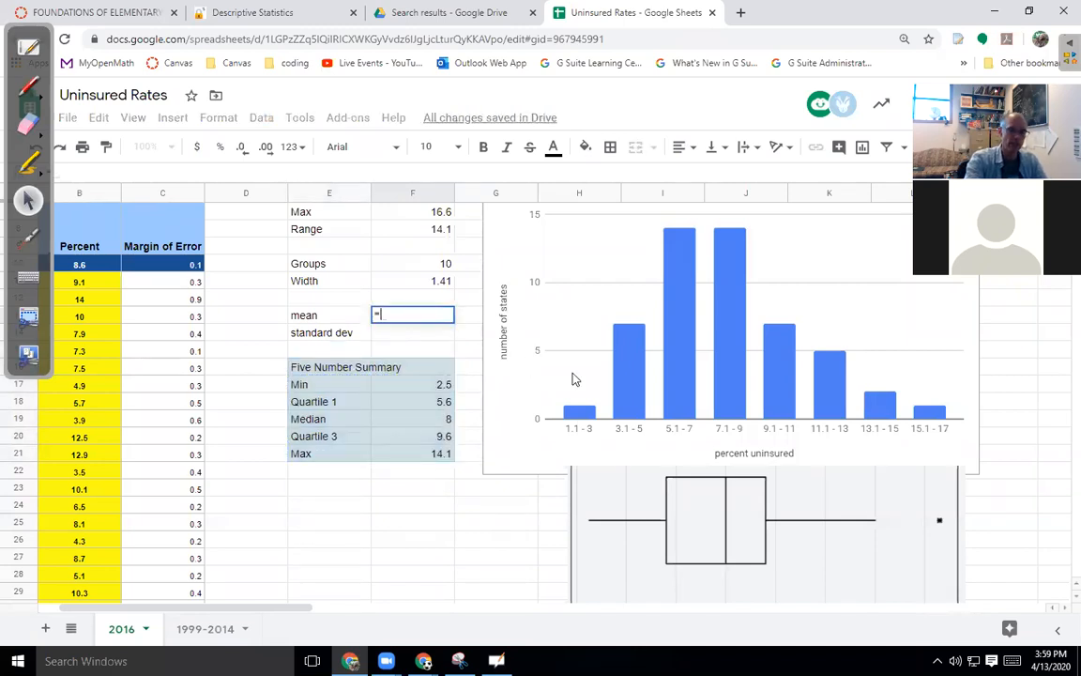
pyautogui.write('average(')
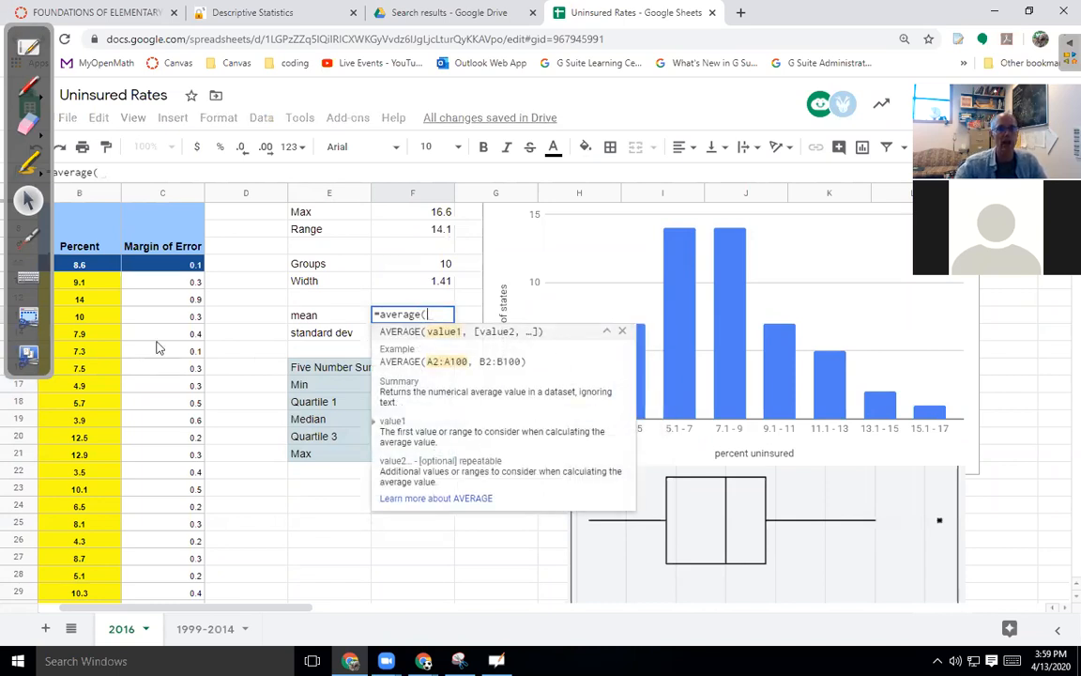
pyautogui.moveTo(80, 265); pyautogui.dragTo(76, 383)
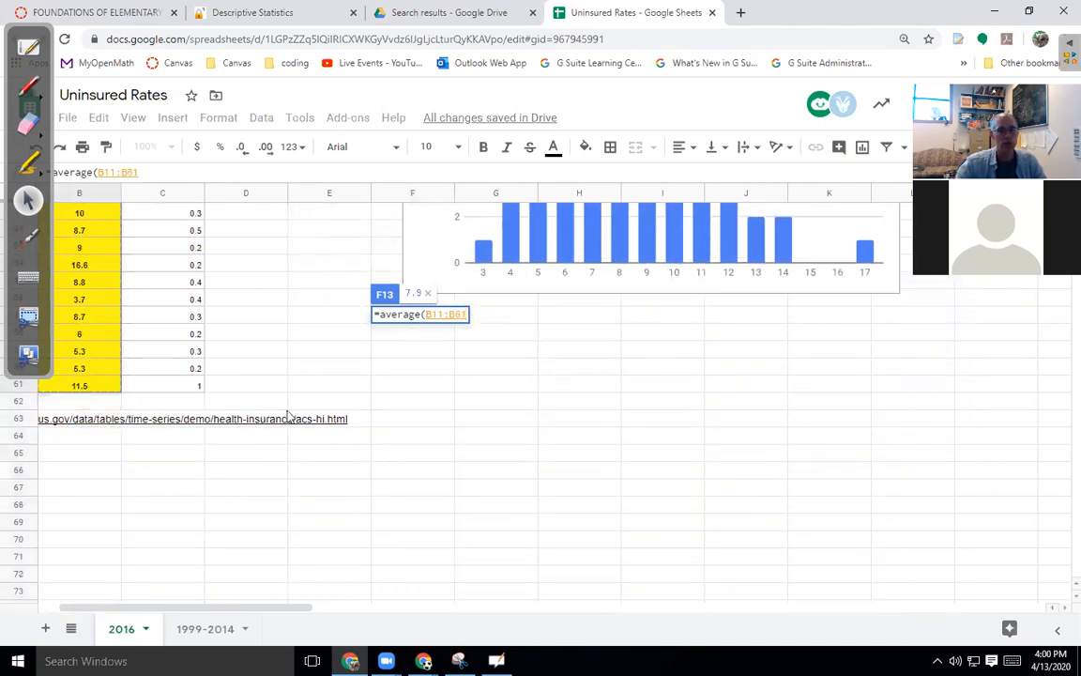
pyautogui.scroll(10, 142, 381)
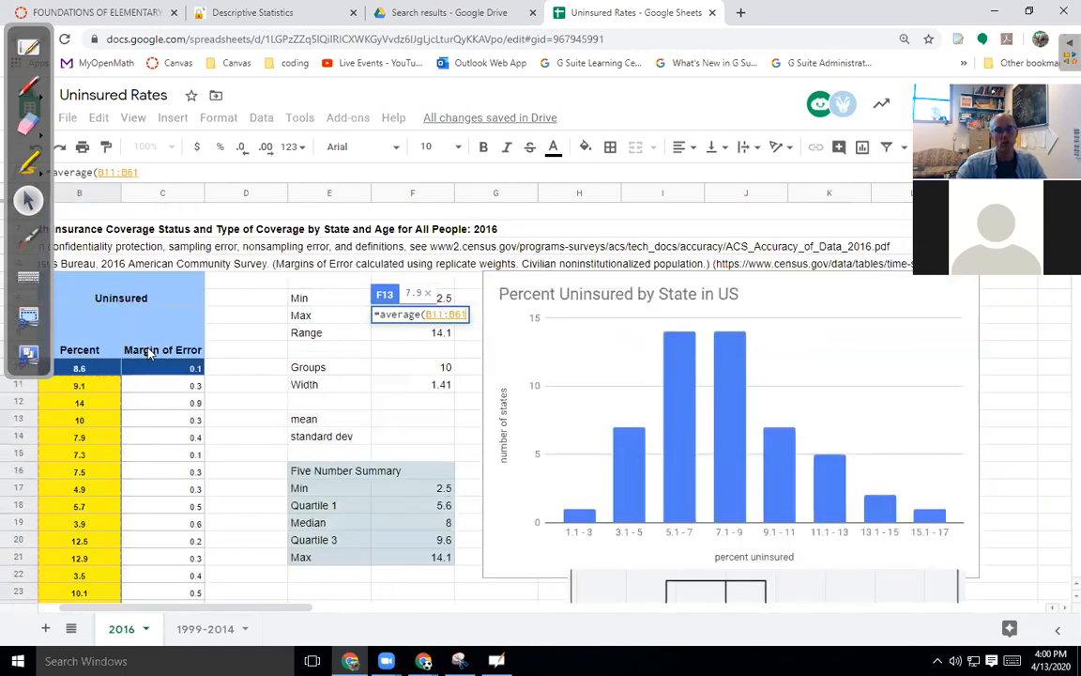
pyautogui.click(88, 385)
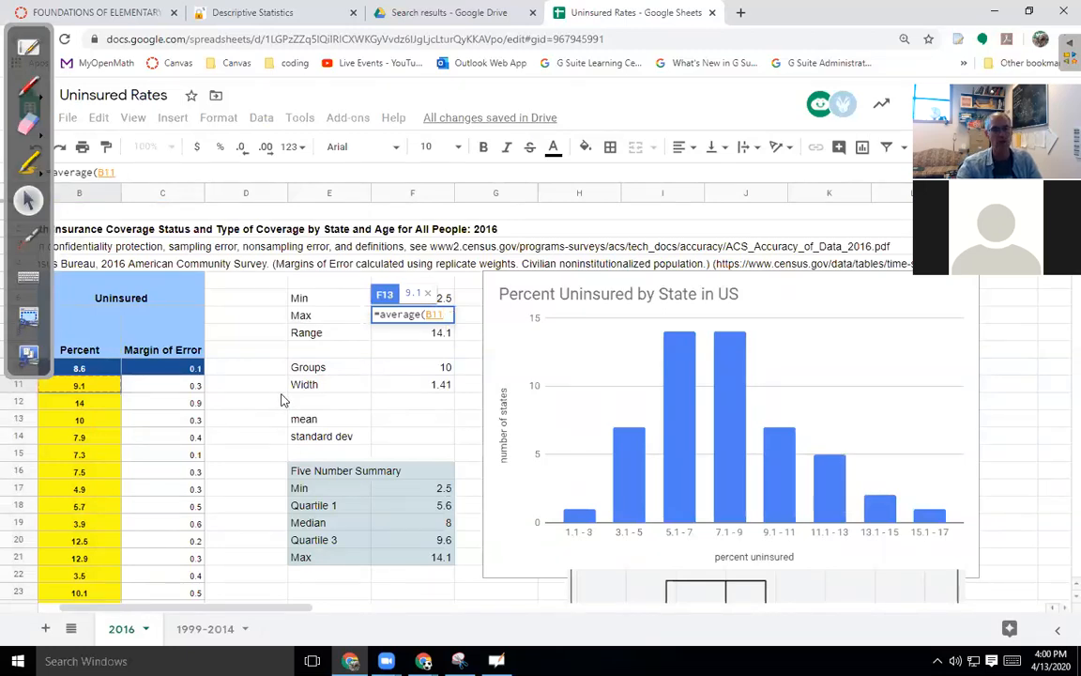
pyautogui.hotkey('ctrl', 'shift', 'Down')
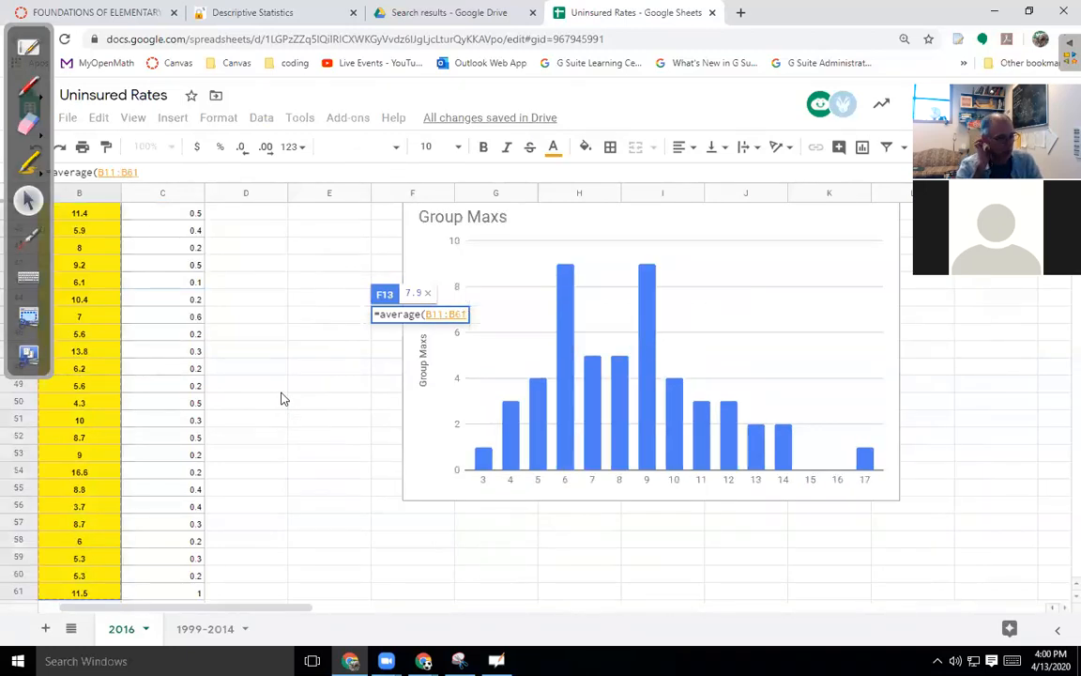
pyautogui.press('Return')
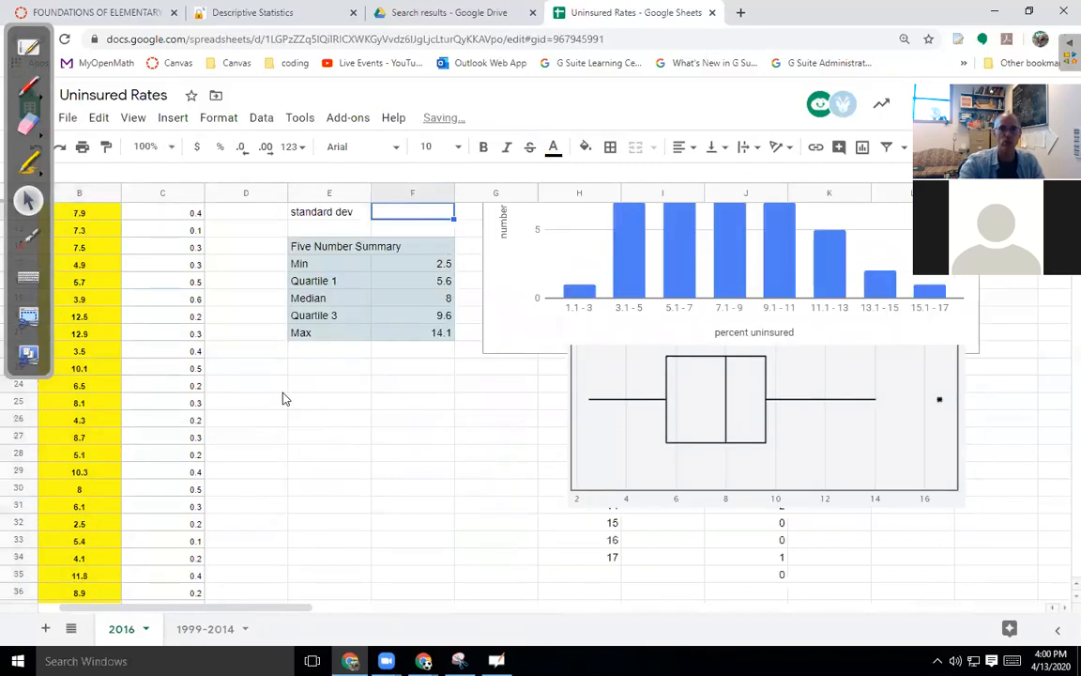
pyautogui.scroll(3, 455, 300)
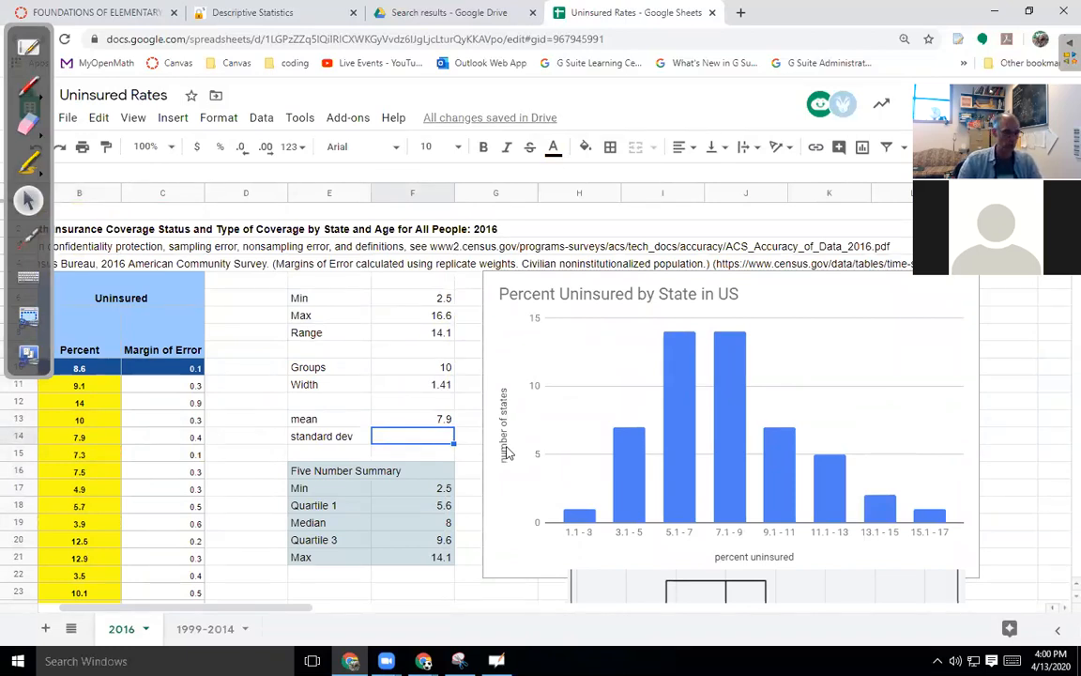
# Enter =STDEV.S(B11:B61) beside standard dev, giving 3.044470397, then capture the histogram chart.
pyautogui.write('=')
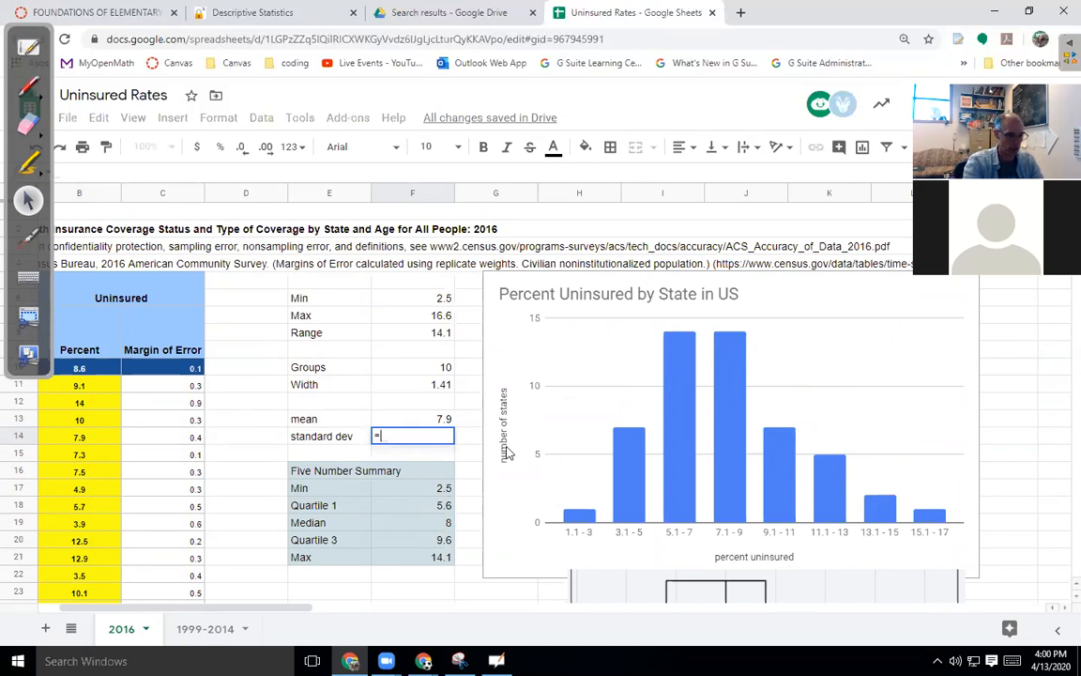
pyautogui.write('sta')
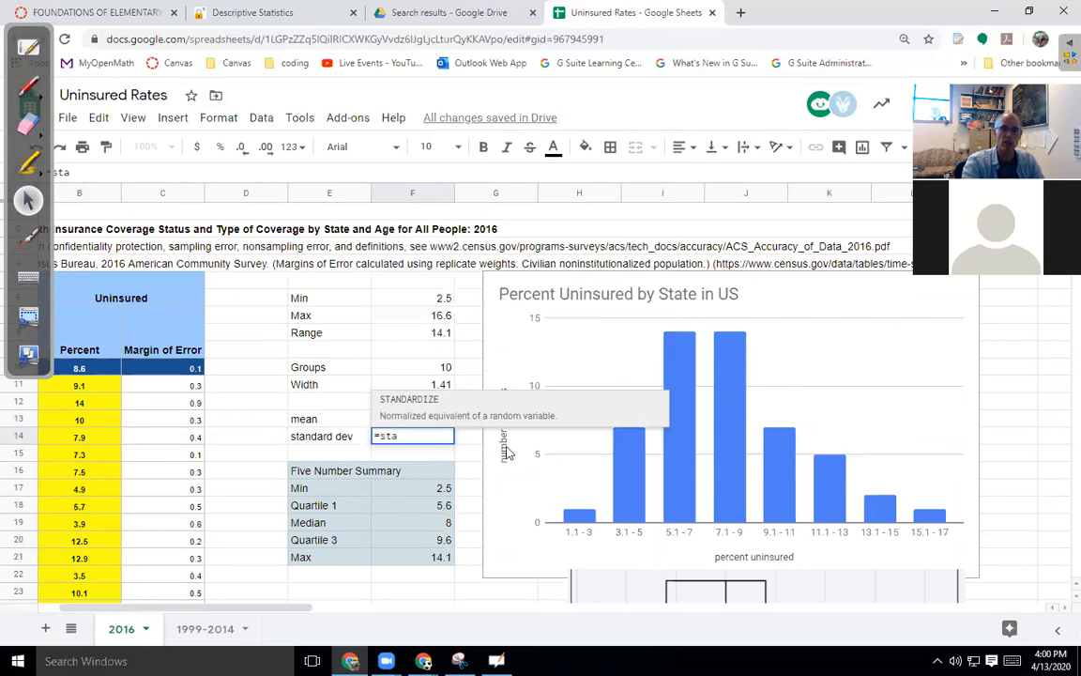
pyautogui.press('BackSpace')
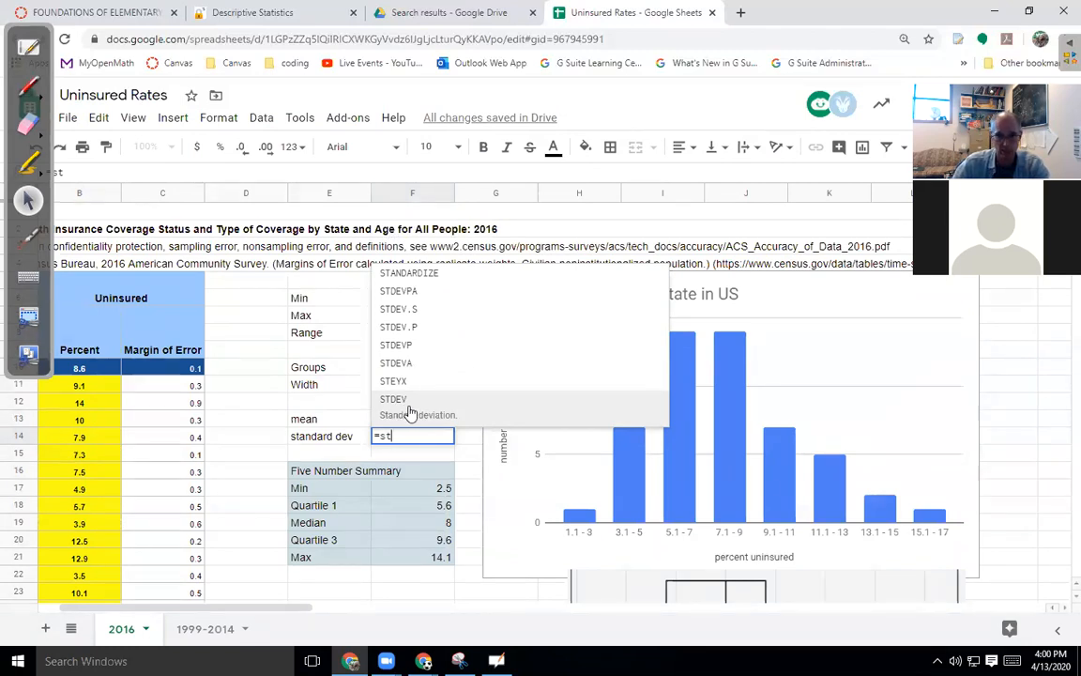
pyautogui.click(413, 315)
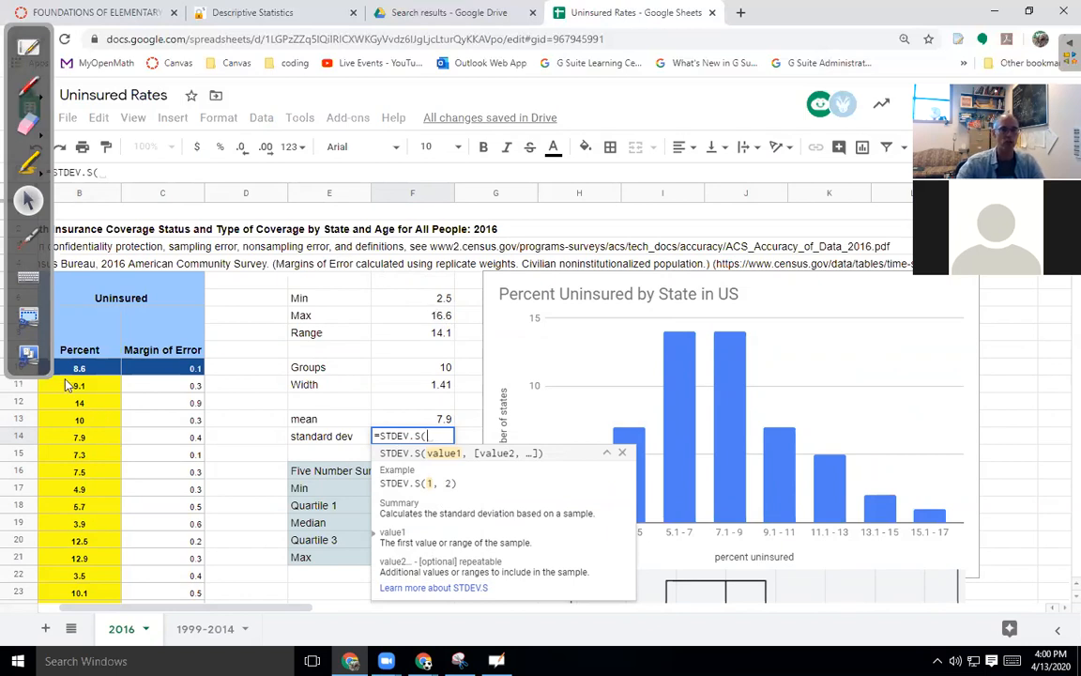
pyautogui.moveTo(75, 387); pyautogui.dragTo(80, 496)
pyautogui.press('Return')
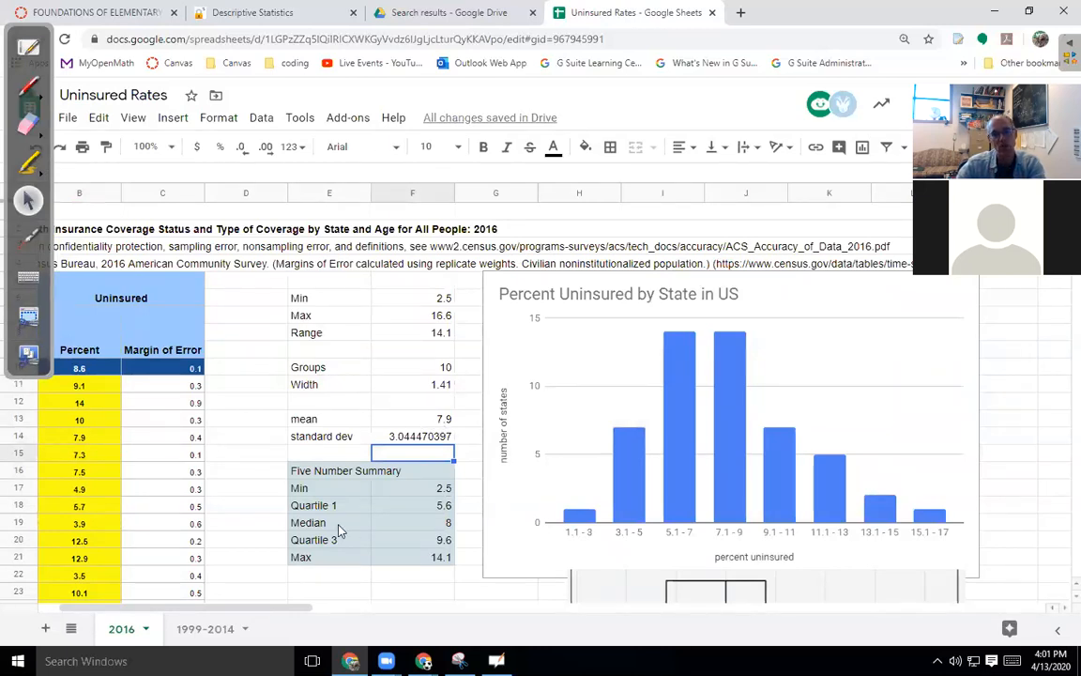
pyautogui.click(398, 438)
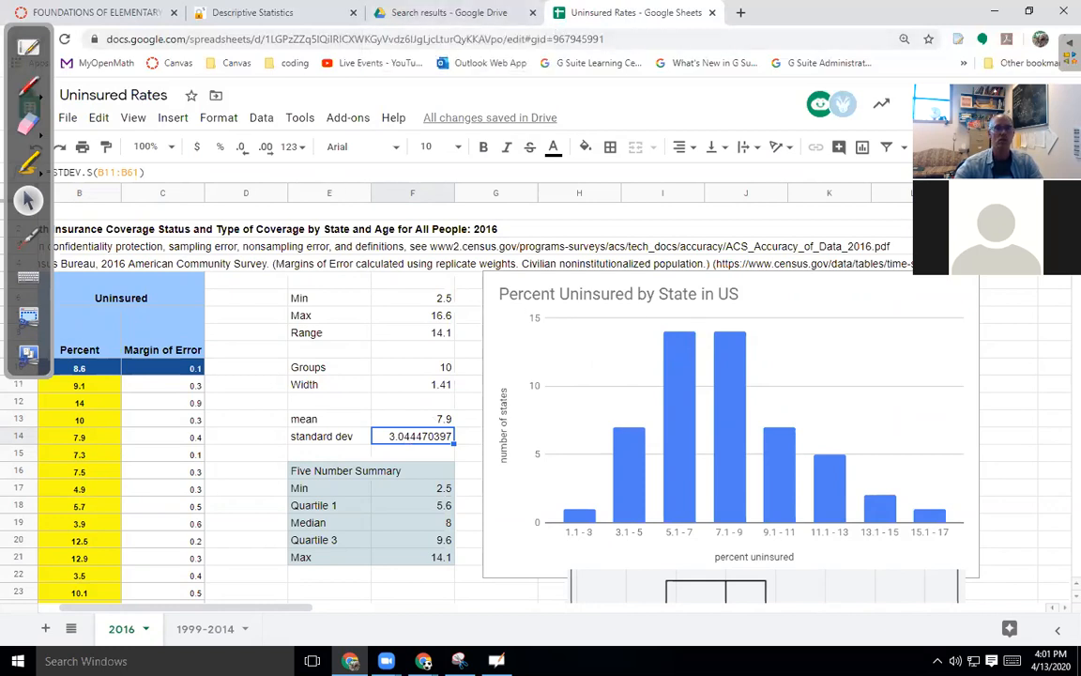
pyautogui.moveTo(490, 280); pyautogui.dragTo(969, 564)
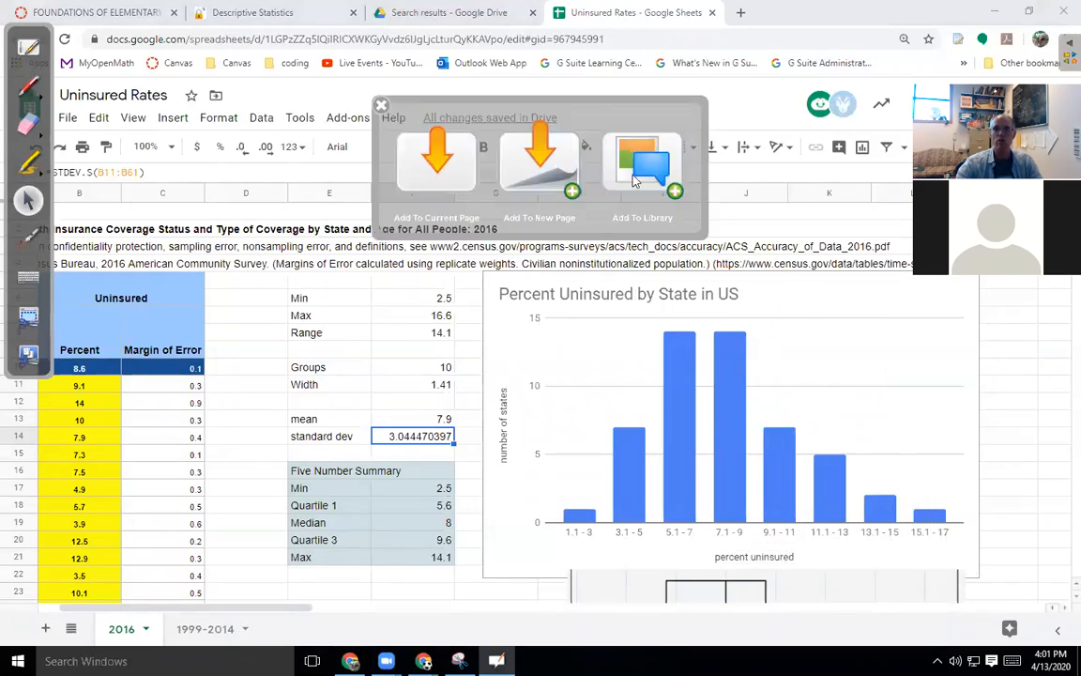
# Place the captured histogram on a new board page, moved up-left and enlarged.
pyautogui.click(485, 153)
pyautogui.moveTo(613, 273); pyautogui.dragTo(527, 160)
pyautogui.click(633, 268)
pyautogui.moveTo(704, 406); pyautogui.dragTo(822, 469)
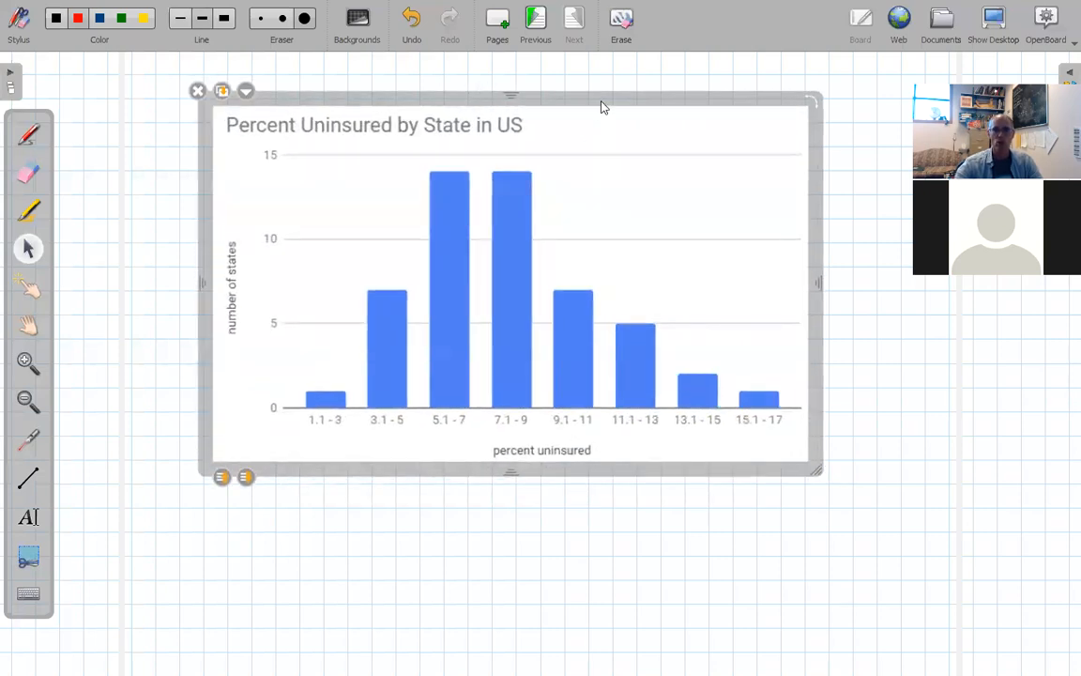
# Handwrite red 'Mean', 'ave', '=' and '≈' beside the chart, with a dividing line below.
pyautogui.click(57, 18)
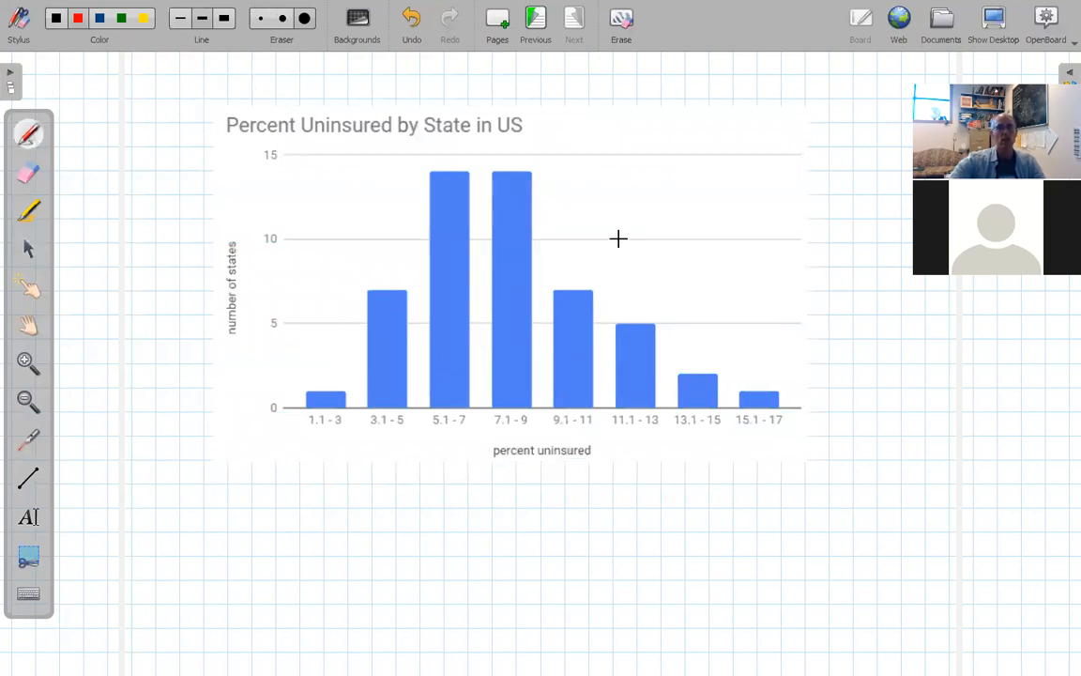
pyautogui.moveTo(864, 80)
pyautogui.mouseDown()
pyautogui.moveTo(862, 95)
pyautogui.moveTo(876, 94)
pyautogui.mouseUp()
pyautogui.click(882, 86)
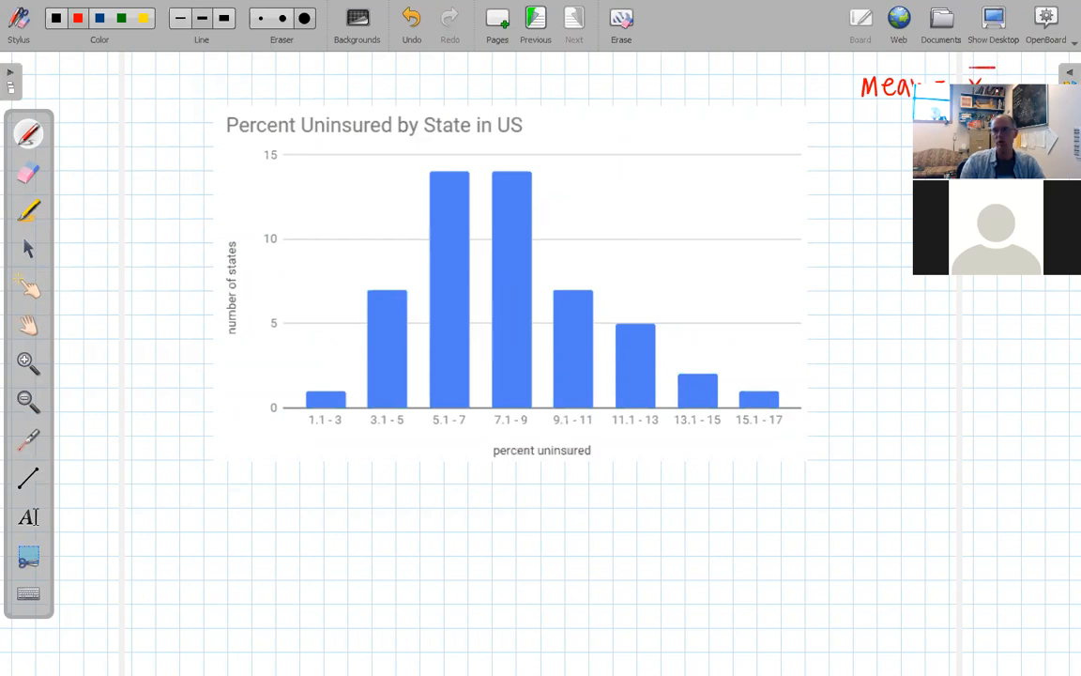
pyautogui.moveTo(878, 115); pyautogui.dragTo(883, 125)
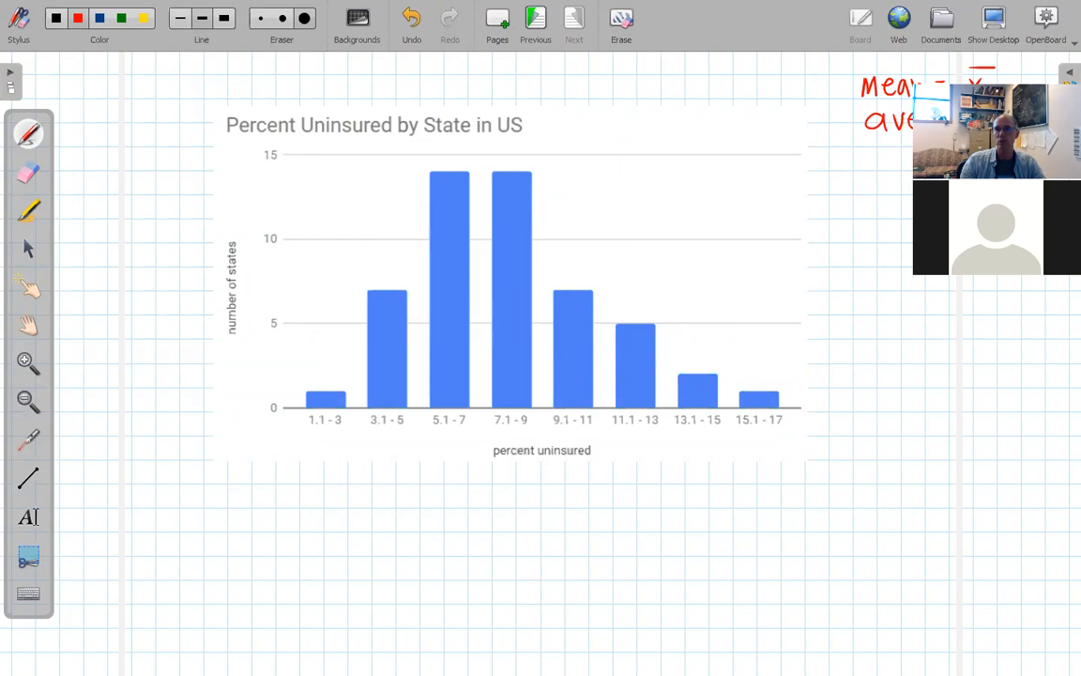
pyautogui.moveTo(878, 161); pyautogui.dragTo(893, 160)
pyautogui.moveTo(878, 167); pyautogui.dragTo(894, 166)
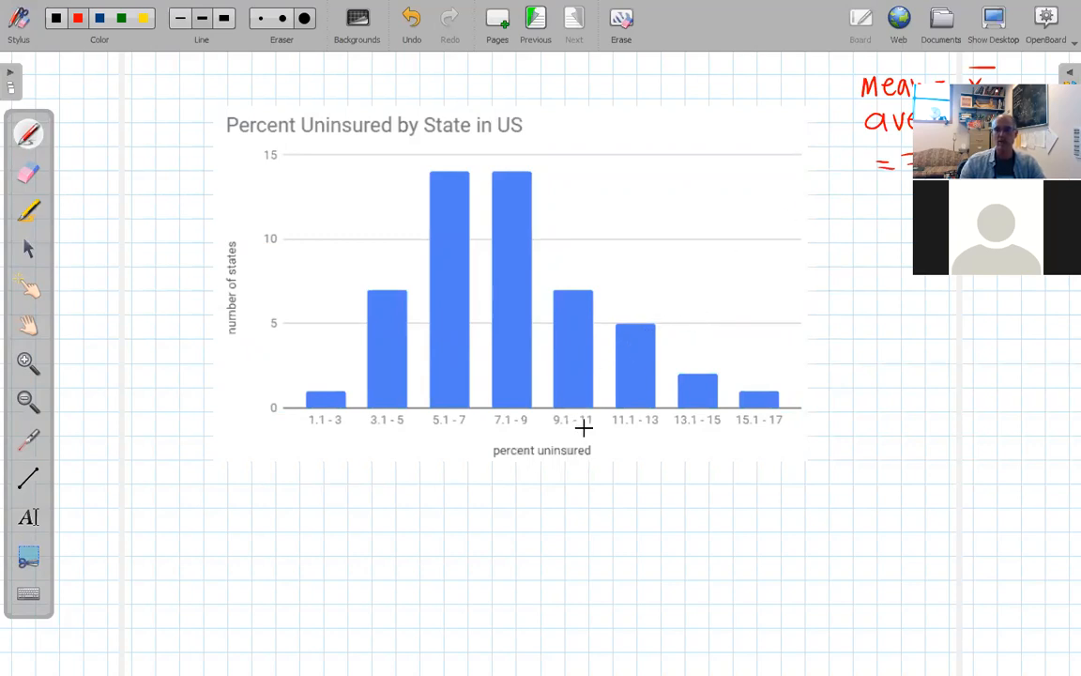
pyautogui.moveTo(881, 198)
pyautogui.mouseDown()
pyautogui.moveTo(903, 193)
pyautogui.moveTo(903, 205)
pyautogui.mouseUp()
pyautogui.moveTo(850, 242)
pyautogui.mouseDown()
pyautogui.moveTo(924, 241)
pyautogui.moveTo(878, 281)
pyautogui.moveTo(967, 287)
pyautogui.mouseUp()
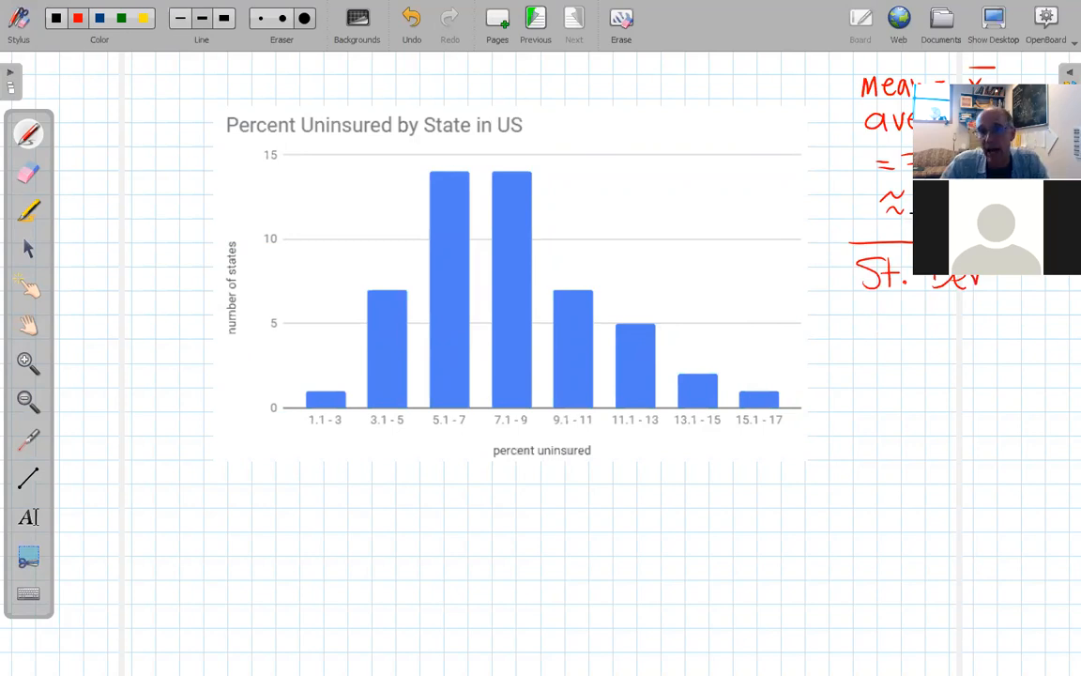
pyautogui.click(29, 248)
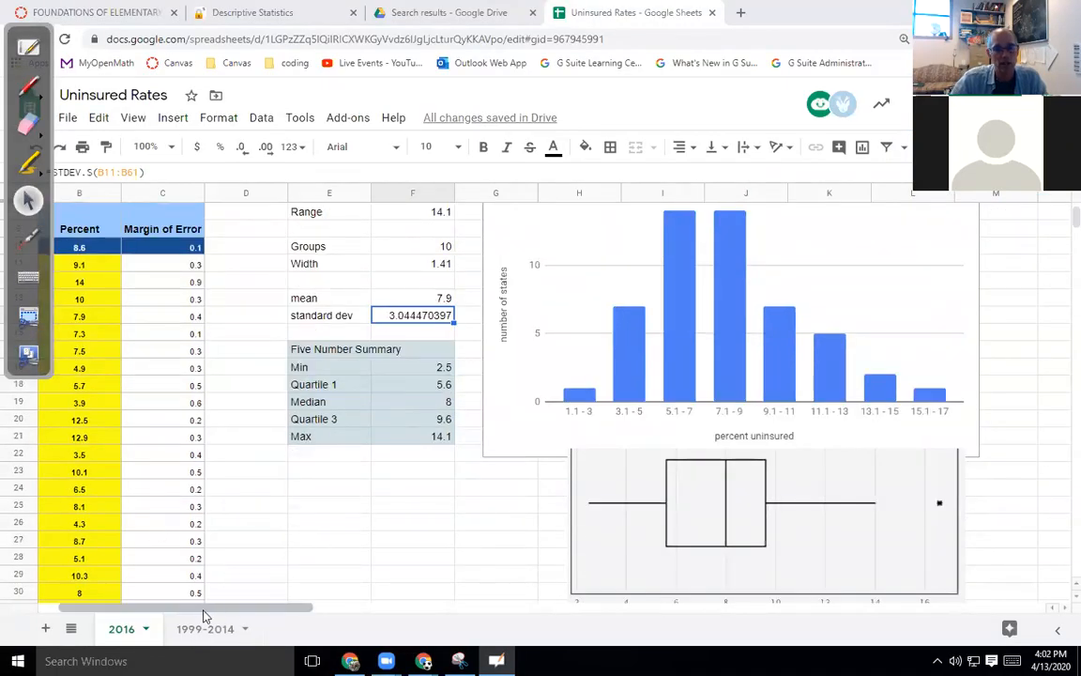
pyautogui.hscroll(-1, 144, 609)
pyautogui.scroll(-5, 146, 582)
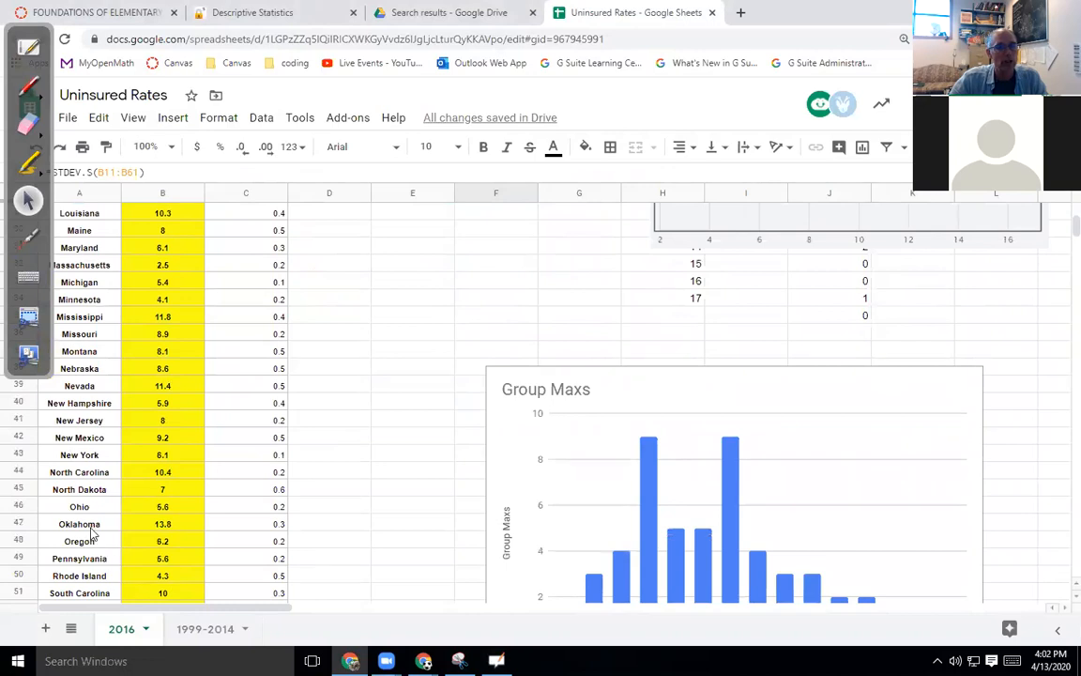
pyautogui.click(159, 542)
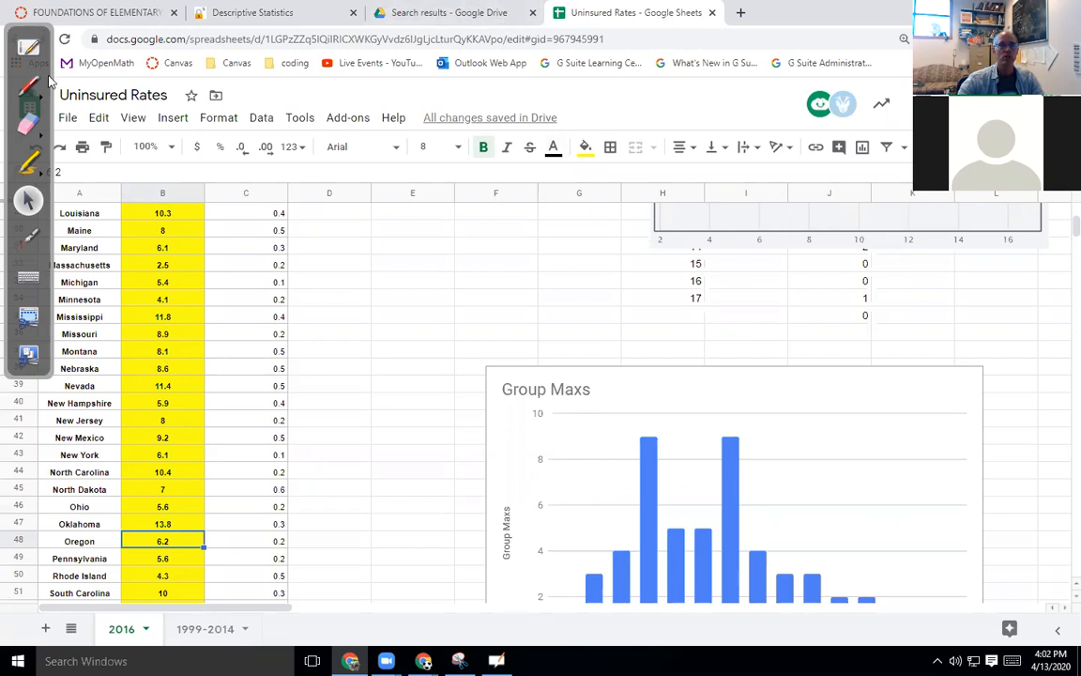
pyautogui.click(19, 50)
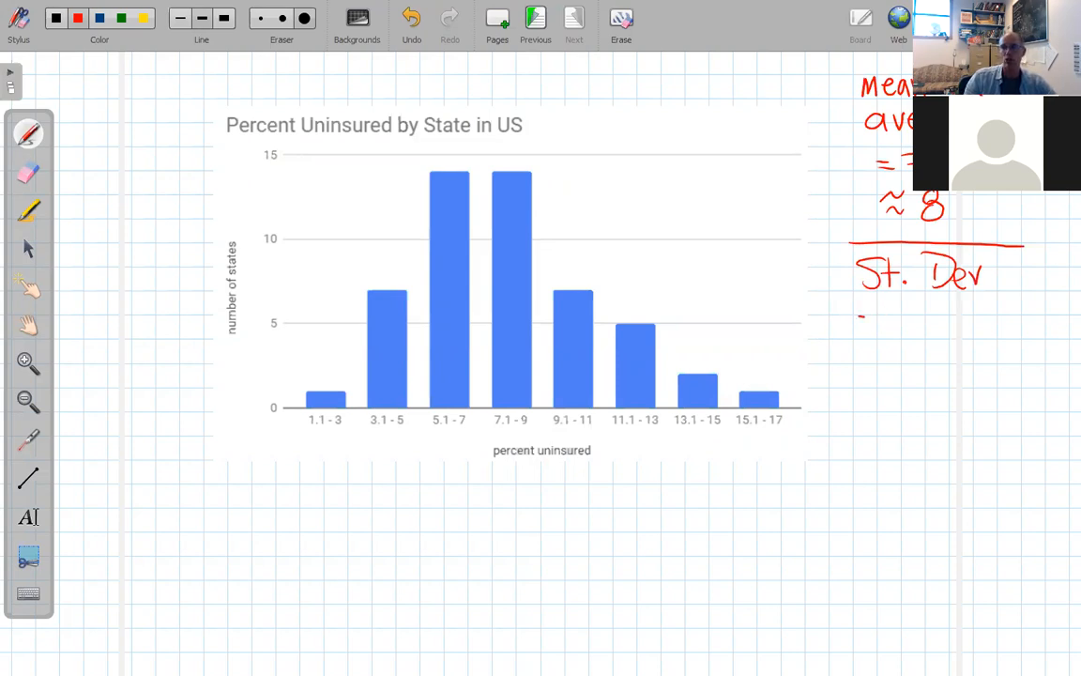
# Write '≈ 3' under St. Dev and draw a red mean line under the 7.1–9 bar labelled x̄ and 8.
pyautogui.moveTo(919, 306); pyautogui.dragTo(916, 332)
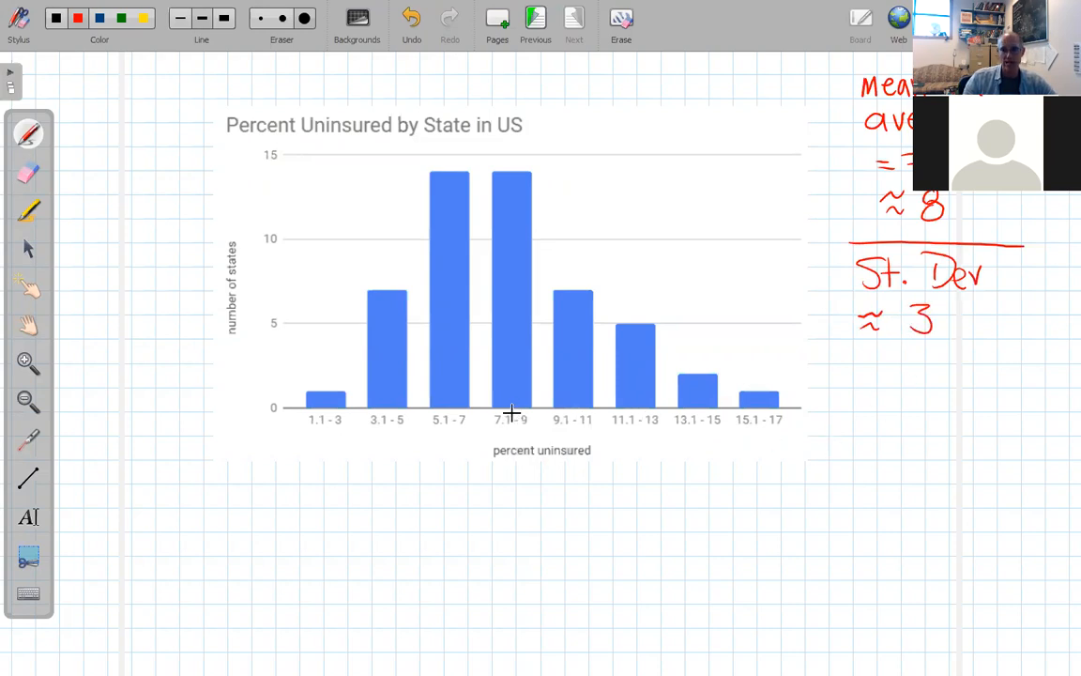
pyautogui.moveTo(515, 476); pyautogui.dragTo(522, 512)
pyautogui.moveTo(522, 497)
pyautogui.mouseDown()
pyautogui.moveTo(509, 512)
pyautogui.moveTo(526, 487)
pyautogui.mouseUp()
pyautogui.moveTo(515, 530); pyautogui.dragTo(516, 530)
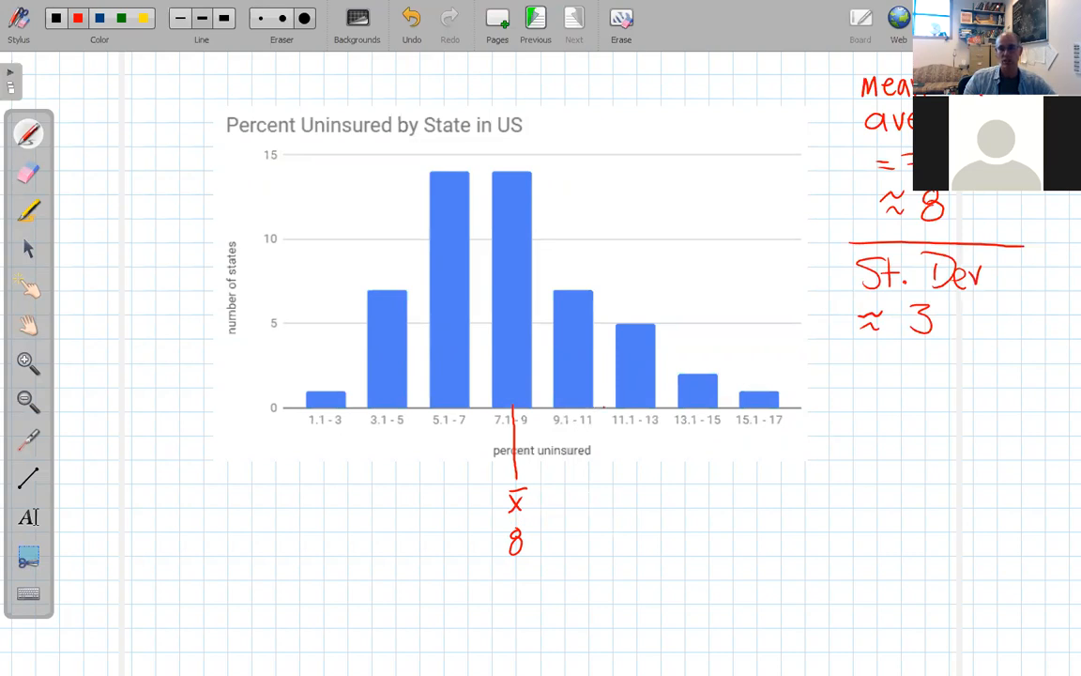
# Draw a red line right of the 9.1–11 bar labelled x̄+1s and 8+3.
pyautogui.moveTo(605, 456); pyautogui.dragTo(606, 470)
pyautogui.moveTo(599, 501); pyautogui.dragTo(612, 502)
pyautogui.moveTo(616, 495)
pyautogui.mouseDown()
pyautogui.moveTo(627, 510)
pyautogui.moveTo(588, 550)
pyautogui.mouseUp()
pyautogui.moveTo(598, 546); pyautogui.dragTo(612, 545)
pyautogui.moveTo(606, 538)
pyautogui.mouseDown()
pyautogui.moveTo(605, 553)
pyautogui.moveTo(631, 539)
pyautogui.moveTo(621, 554)
pyautogui.mouseUp()
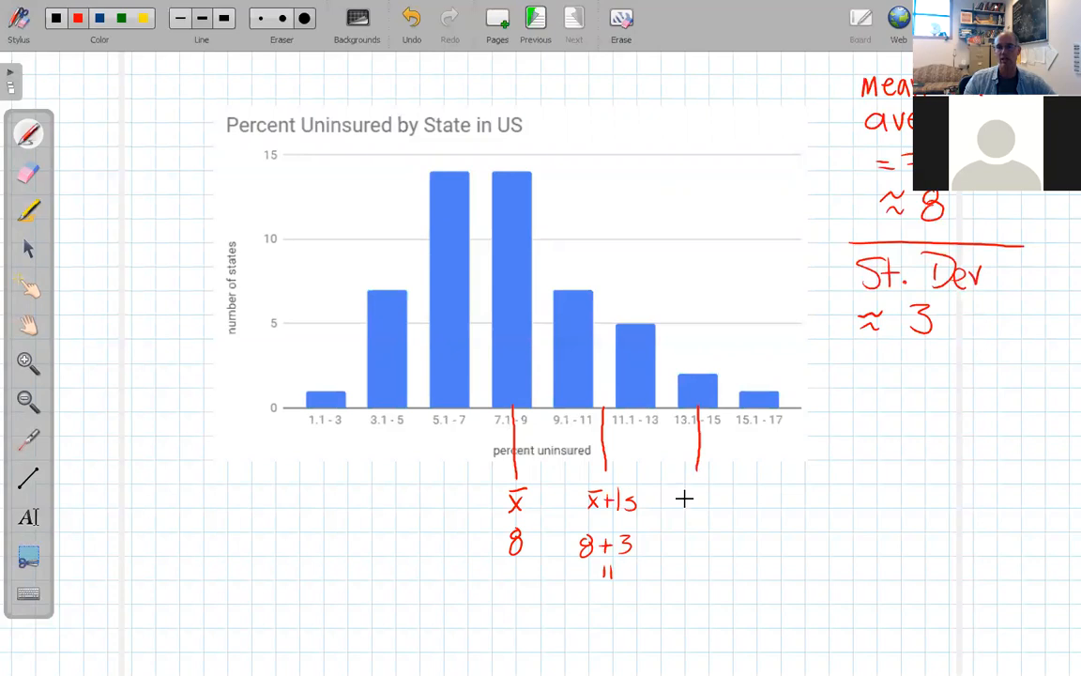
# Label the x̄+2s mark under the 13.1–15 bar and start the 8+2×3 calculation.
pyautogui.moveTo(688, 491)
pyautogui.mouseDown()
pyautogui.moveTo(702, 509)
pyautogui.moveTo(701, 486)
pyautogui.mouseUp()
pyautogui.moveTo(705, 500); pyautogui.dragTo(718, 499)
pyautogui.moveTo(711, 492)
pyautogui.mouseDown()
pyautogui.moveTo(712, 507)
pyautogui.moveTo(723, 495)
pyautogui.moveTo(740, 510)
pyautogui.mouseUp()
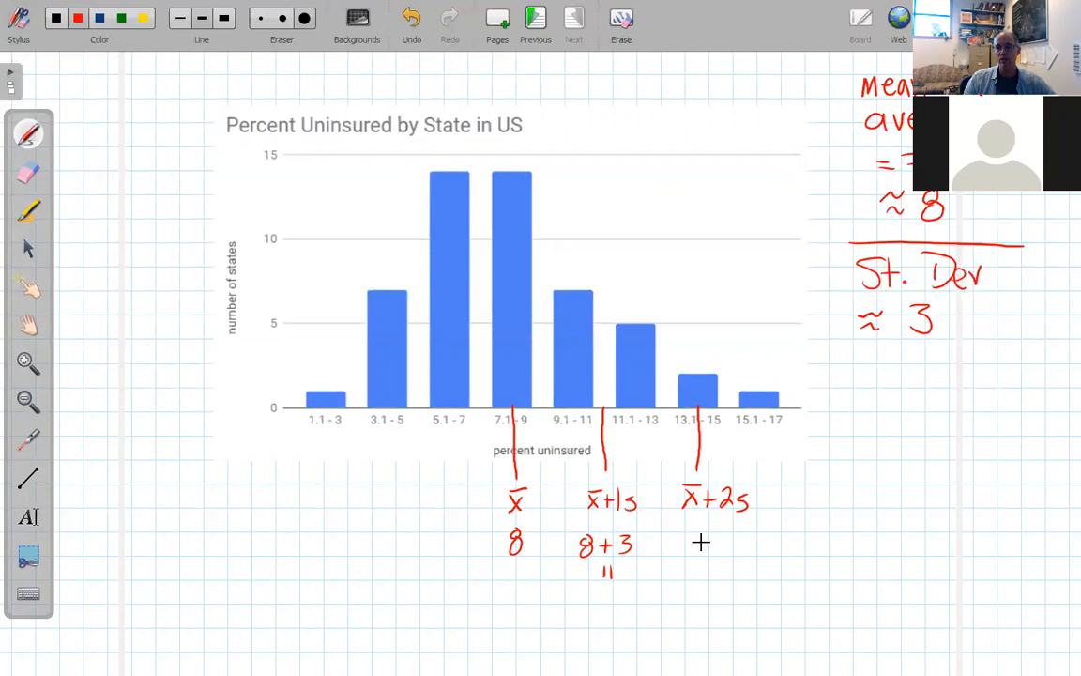
pyautogui.moveTo(698, 548)
pyautogui.mouseDown()
pyautogui.moveTo(741, 559)
pyautogui.moveTo(725, 587)
pyautogui.mouseUp()
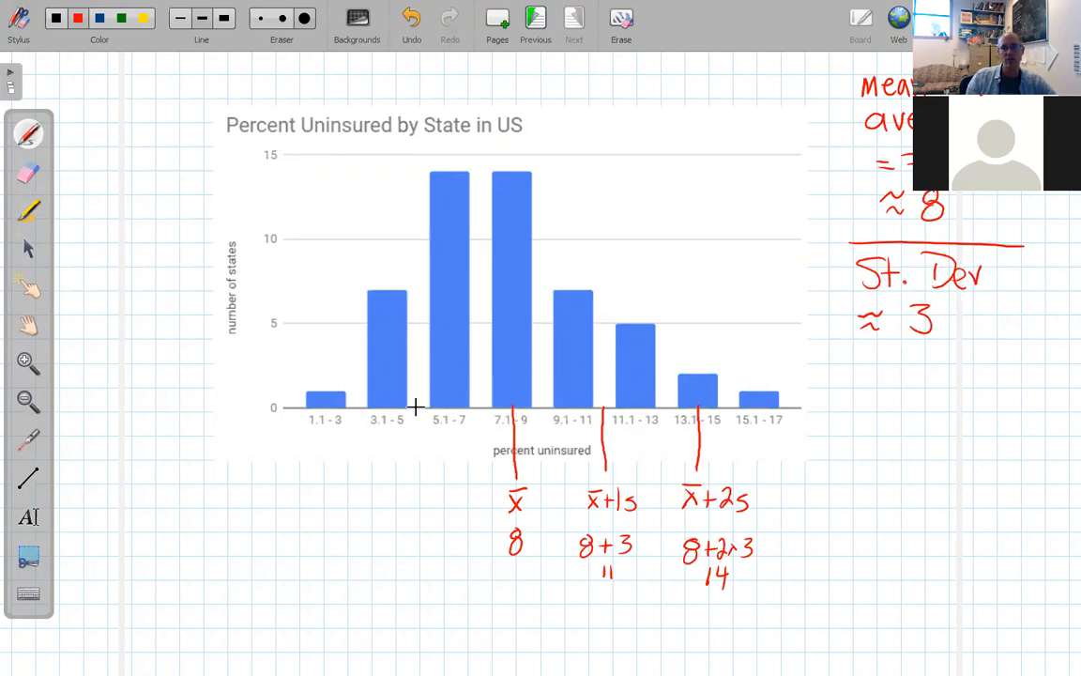
# Label the lines below the mean as x̄−1s (8−3 = 5) and x̄−2s (8−2×3 = 2).
pyautogui.moveTo(398, 500)
pyautogui.mouseDown()
pyautogui.moveTo(392, 512)
pyautogui.moveTo(404, 511)
pyautogui.mouseUp()
pyautogui.moveTo(390, 488); pyautogui.dragTo(428, 513)
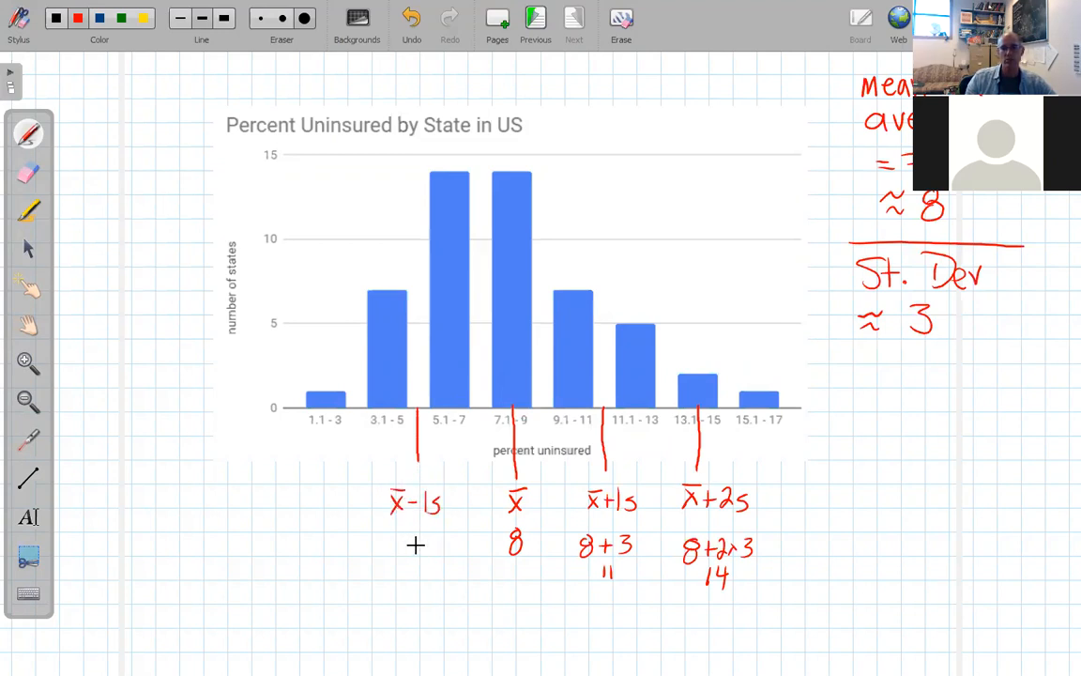
pyautogui.moveTo(400, 555); pyautogui.dragTo(424, 540)
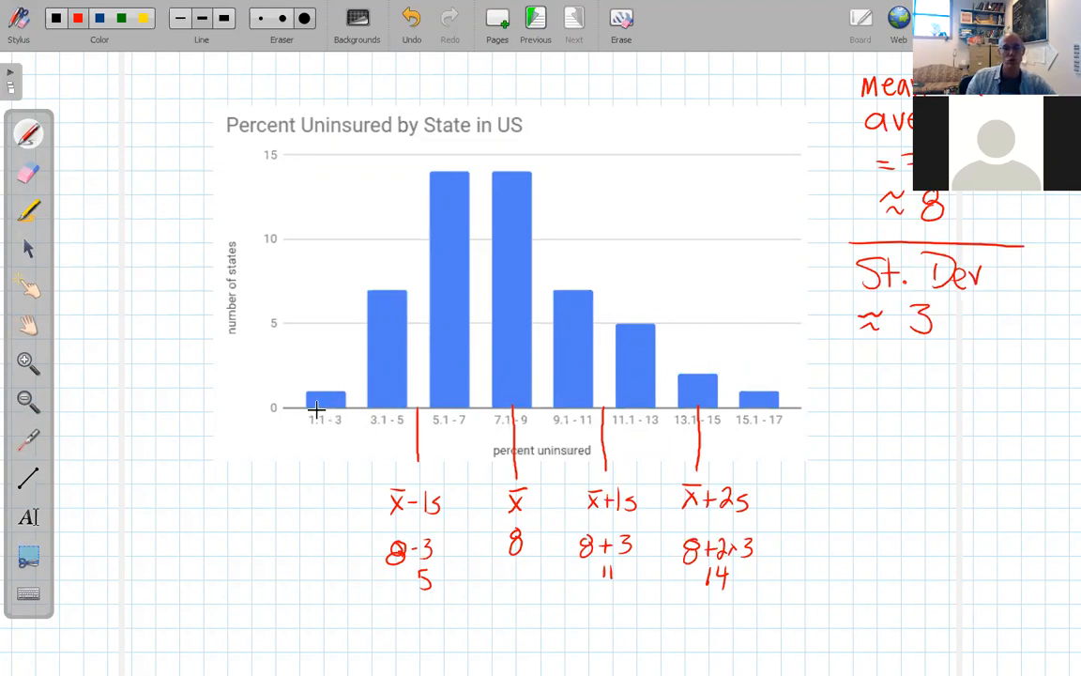
pyautogui.moveTo(304, 491)
pyautogui.mouseDown()
pyautogui.moveTo(307, 499)
pyautogui.moveTo(313, 484)
pyautogui.moveTo(335, 505)
pyautogui.mouseUp()
pyautogui.moveTo(311, 551); pyautogui.dragTo(322, 556)
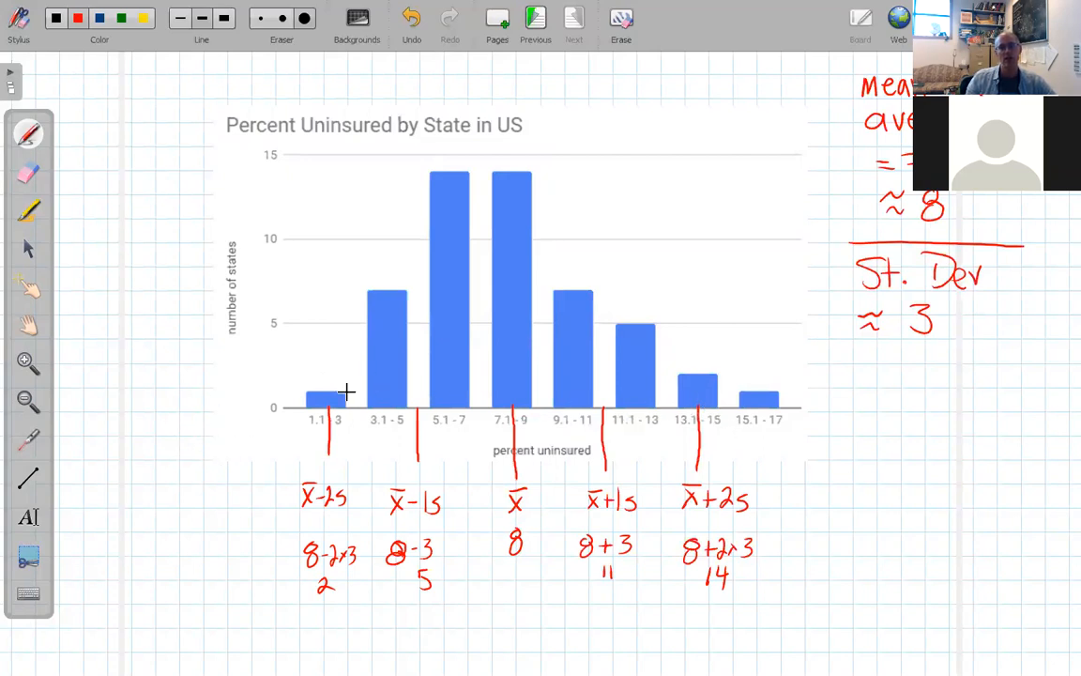
# Draw a red bracket spanning the bars from 1.1–3 over to 13.1–15.
pyautogui.moveTo(319, 174); pyautogui.dragTo(322, 394)
pyautogui.moveTo(319, 164); pyautogui.dragTo(594, 170)
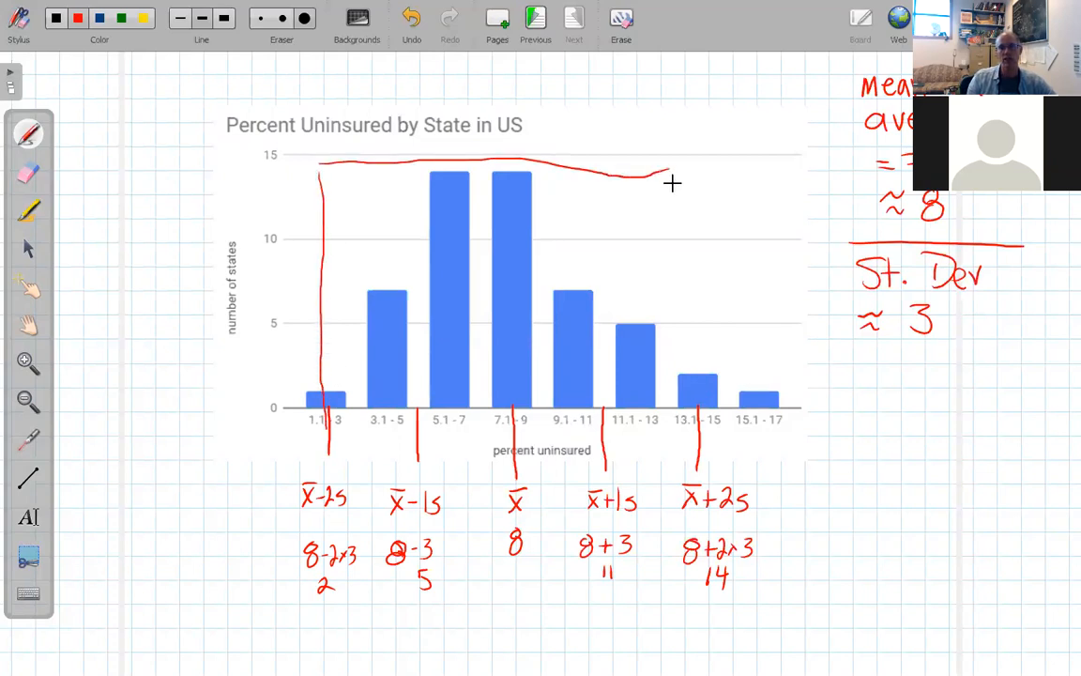
pyautogui.moveTo(679, 212)
pyautogui.mouseDown()
pyautogui.moveTo(675, 287)
pyautogui.moveTo(691, 426)
pyautogui.mouseUp()
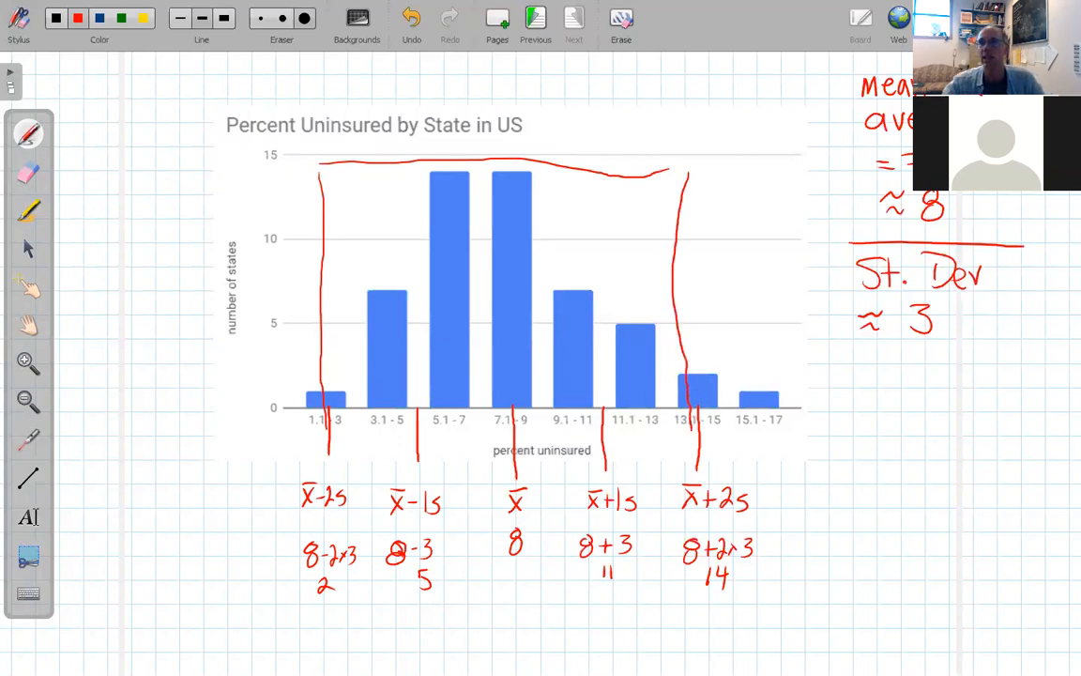
# Sort the states' data range by column B, percent uninsured, ascending.
pyautogui.scroll(6, 364, 415)
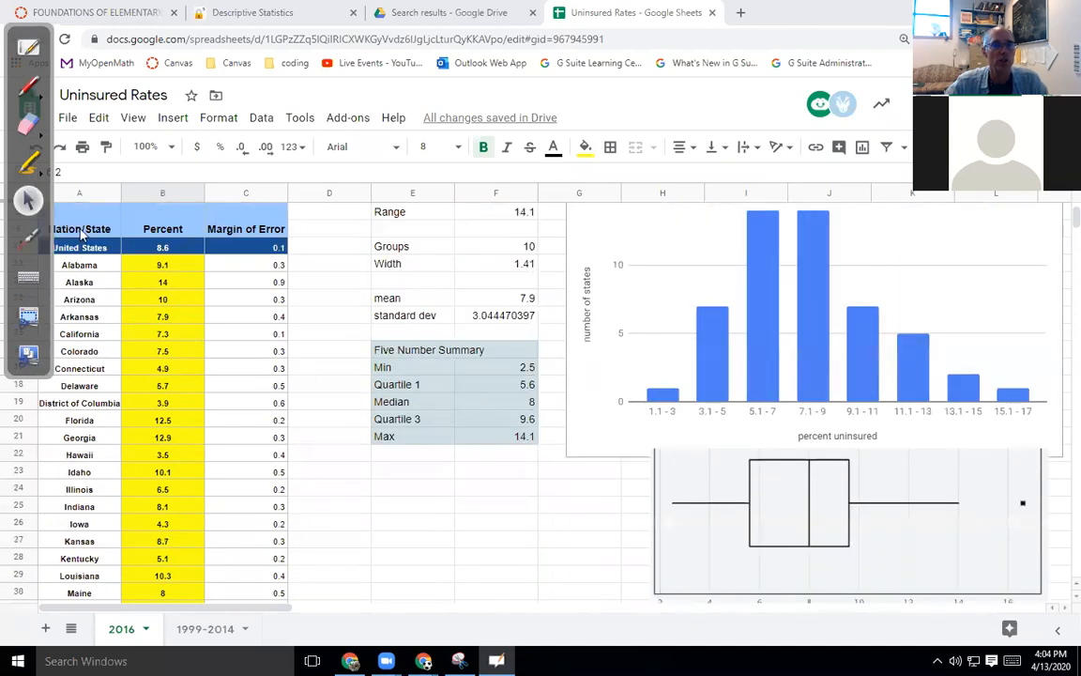
pyautogui.scroll(3, 131, 310)
pyautogui.moveTo(73, 315); pyautogui.dragTo(218, 319)
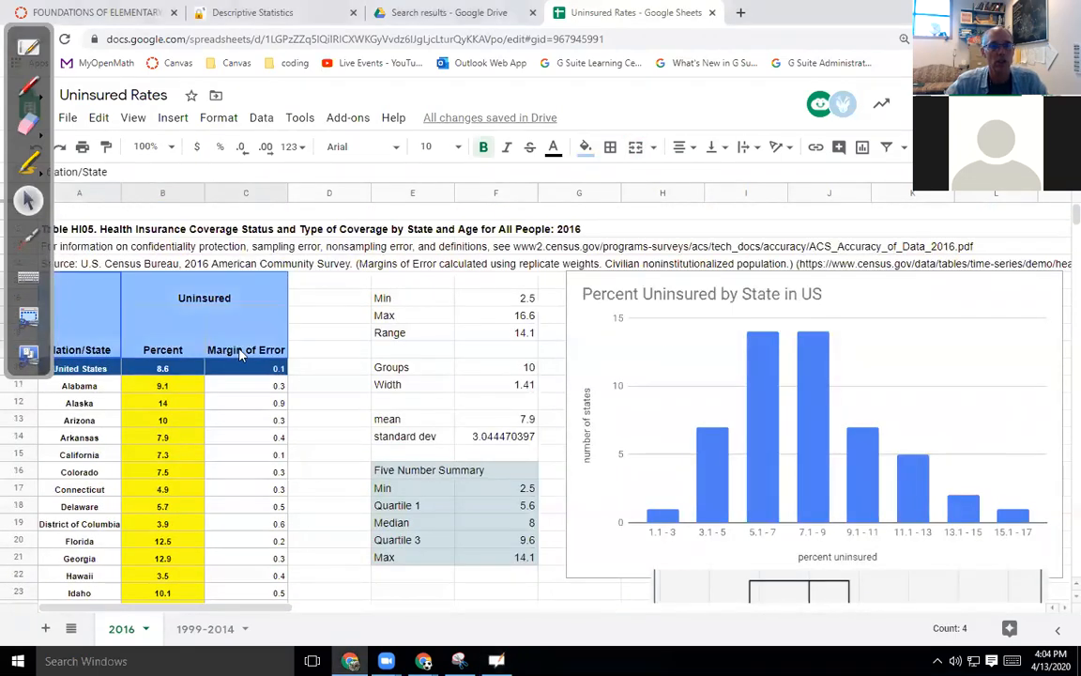
pyautogui.moveTo(79, 386); pyautogui.dragTo(258, 570)
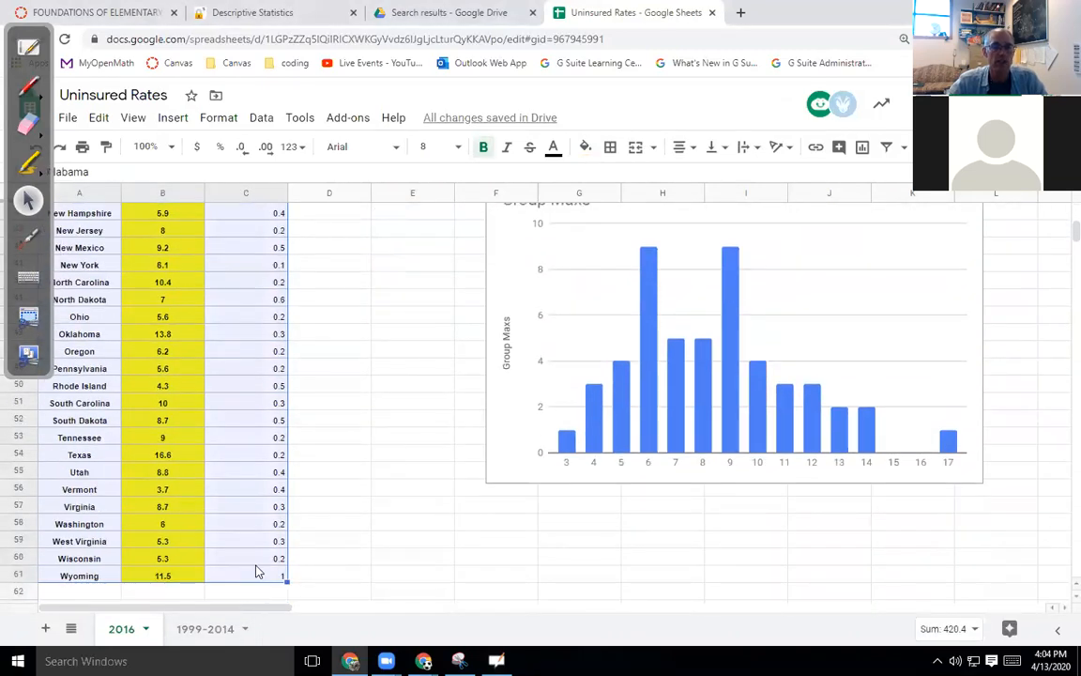
pyautogui.click(274, 119)
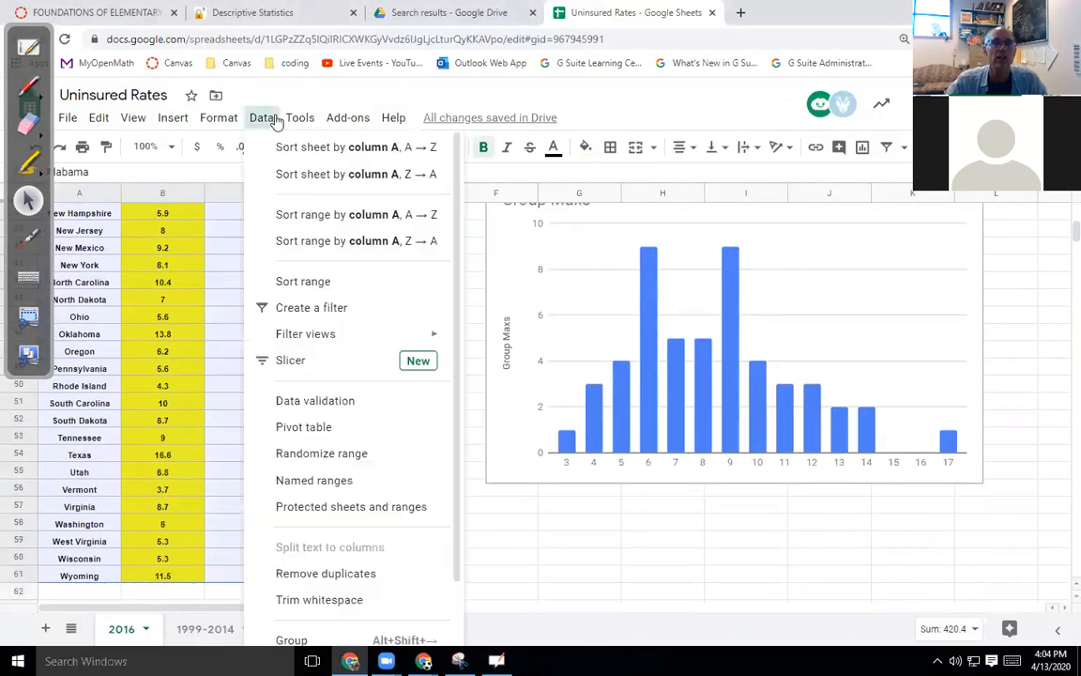
pyautogui.click(352, 281)
pyautogui.click(435, 346)
pyautogui.click(436, 369)
pyautogui.click(702, 454)
# Check the lowest value (Massachusetts, 2.5) and highest value (Alaska, 14).
pyautogui.scroll(10, 306, 449)
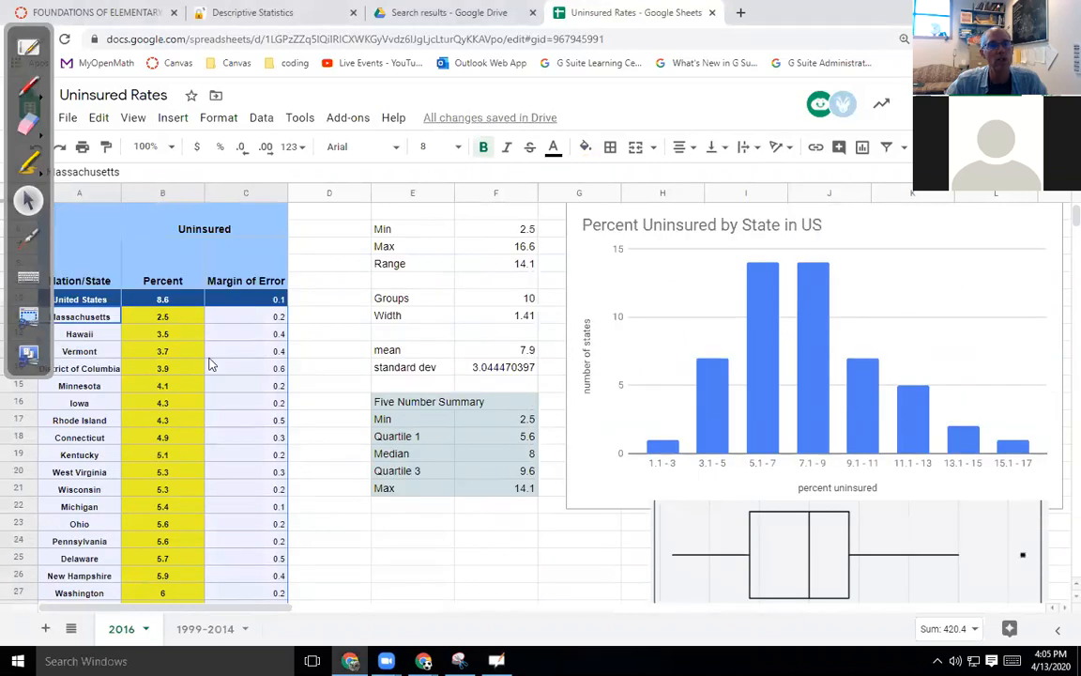
pyautogui.click(181, 319)
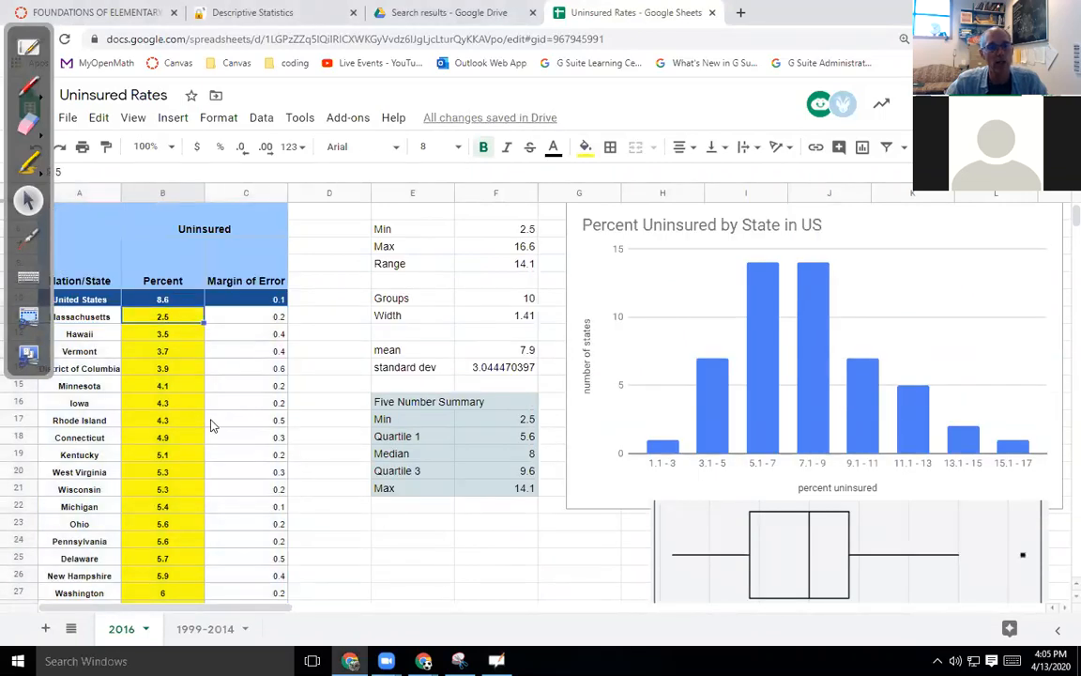
pyautogui.scroll(-6, 211, 426)
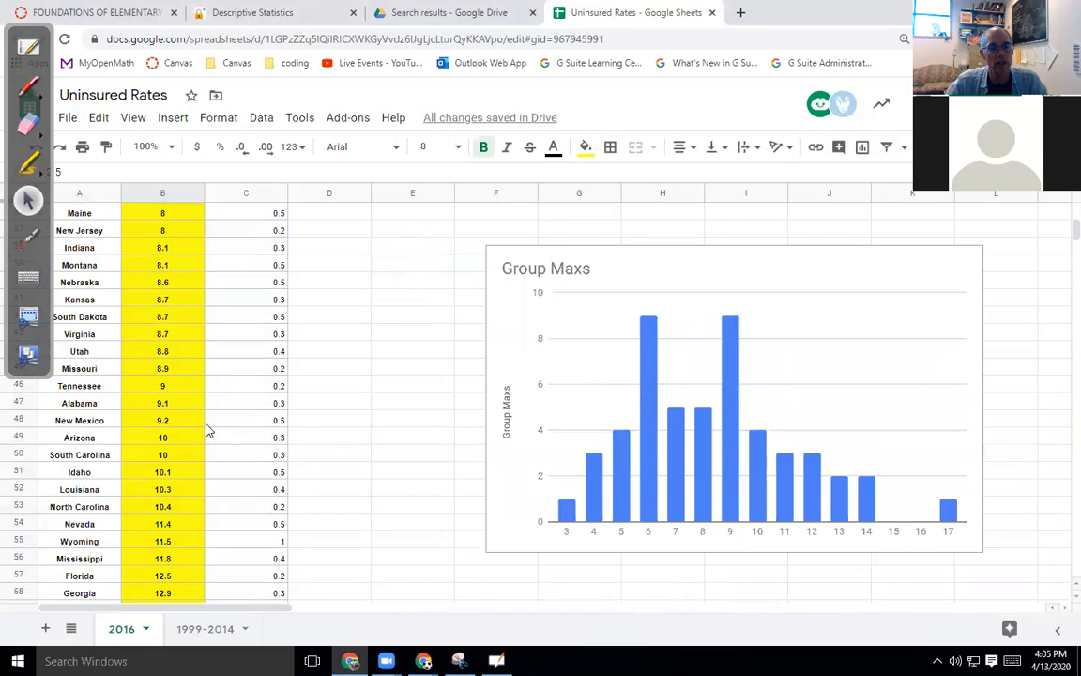
pyautogui.scroll(-2, 208, 430)
pyautogui.click(180, 507)
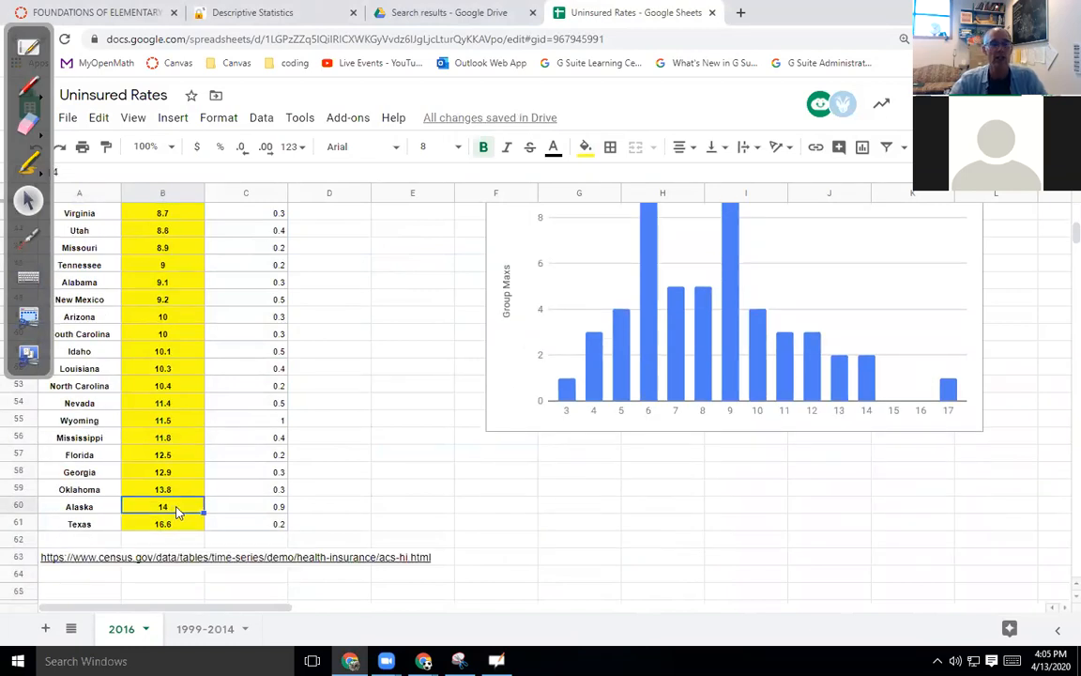
pyautogui.scroll(8, 174, 508)
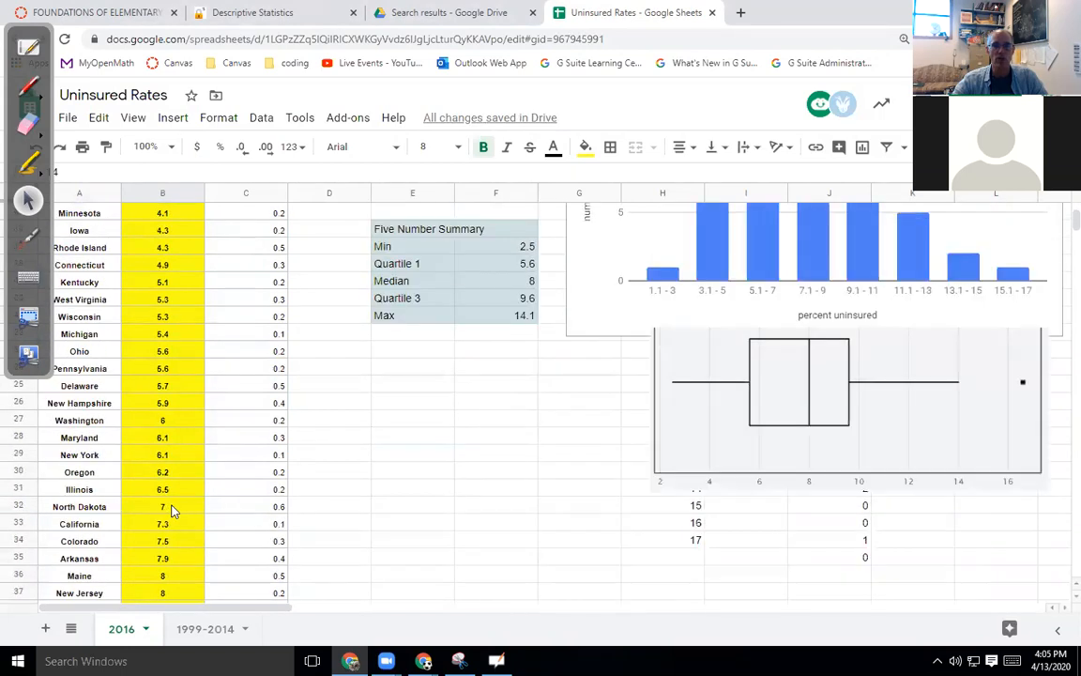
# Add a 'count' label above Min with =COUNT(B11:B61) beside it, giving 51.
pyautogui.click(413, 280)
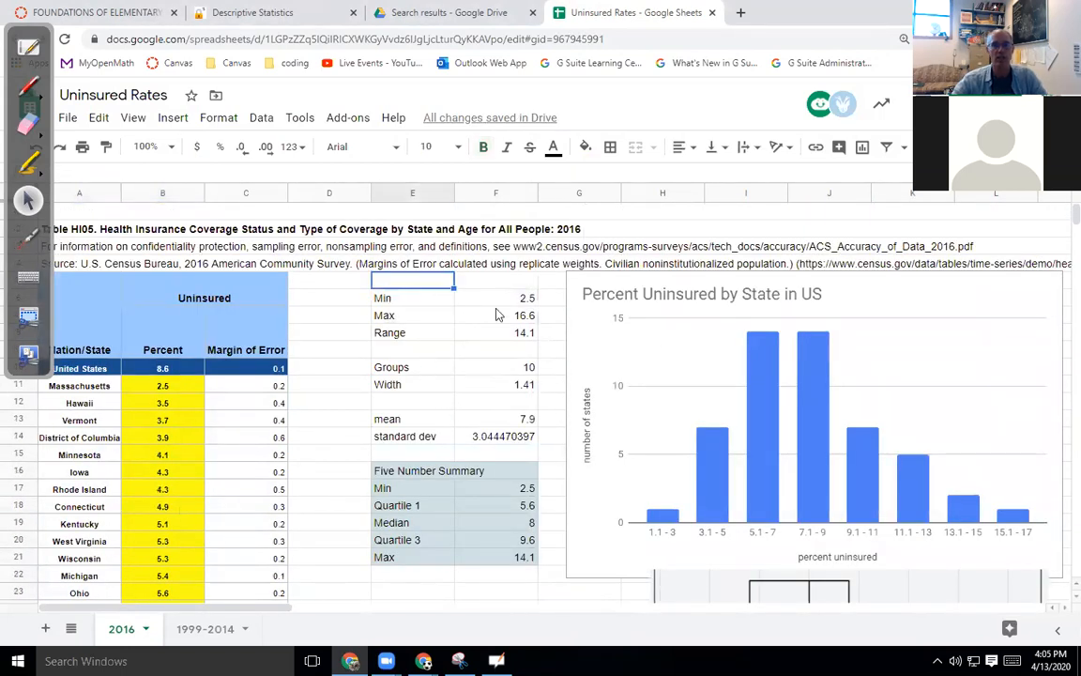
pyautogui.write('count')
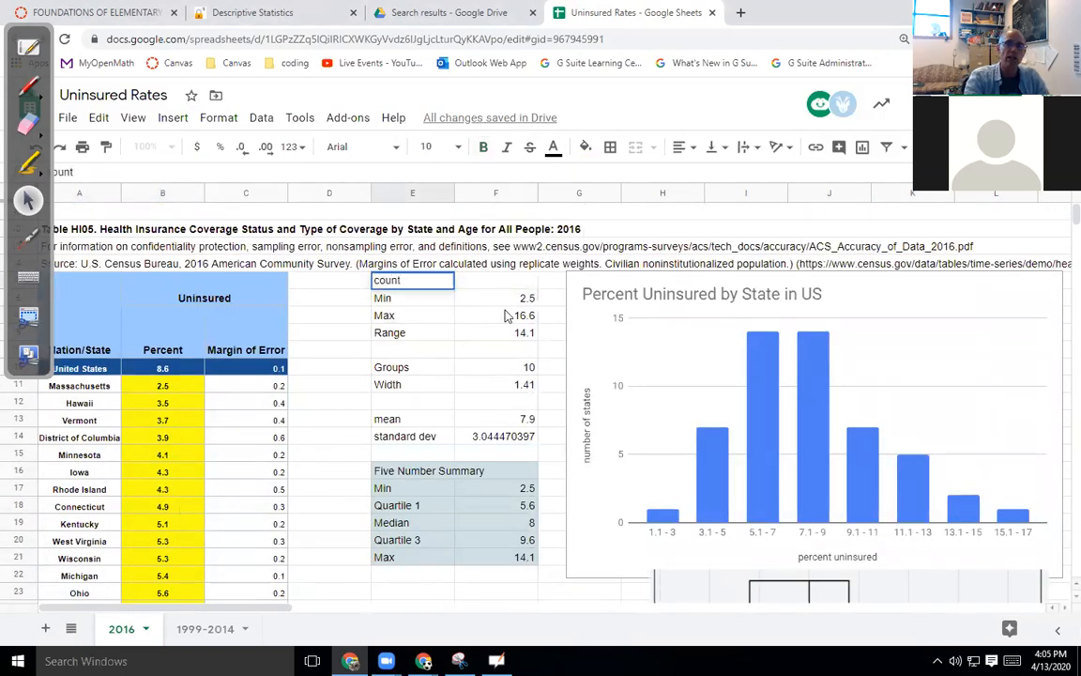
pyautogui.press('Tab')
pyautogui.write('=count(')
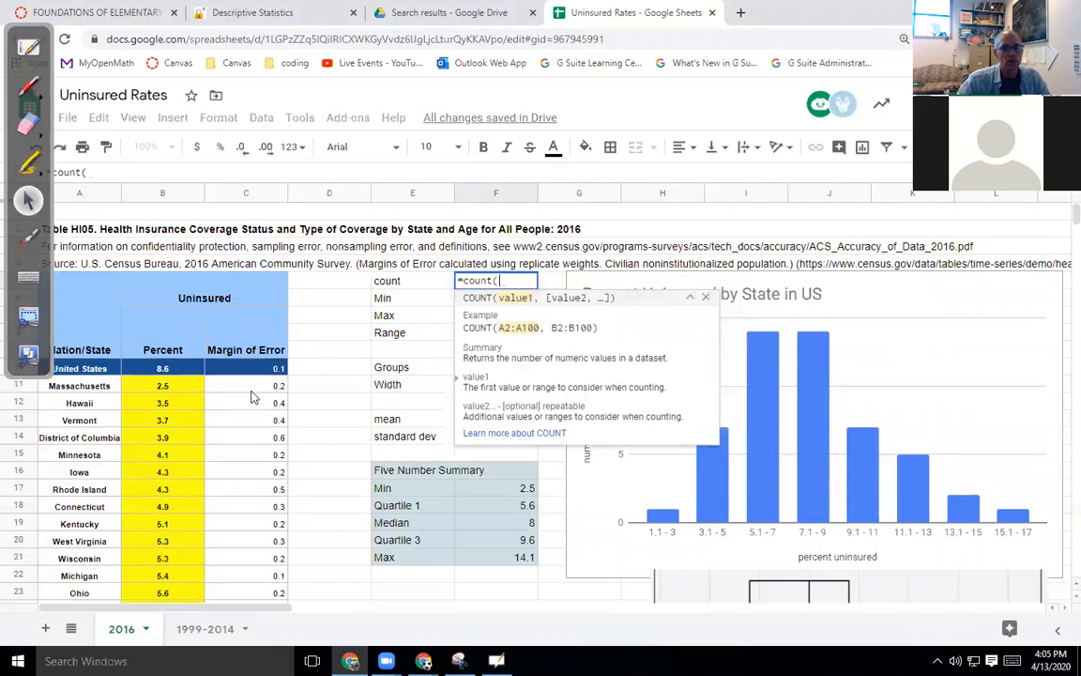
pyautogui.click(178, 388)
pyautogui.hotkey('ctrl', 'shift', 'Down')
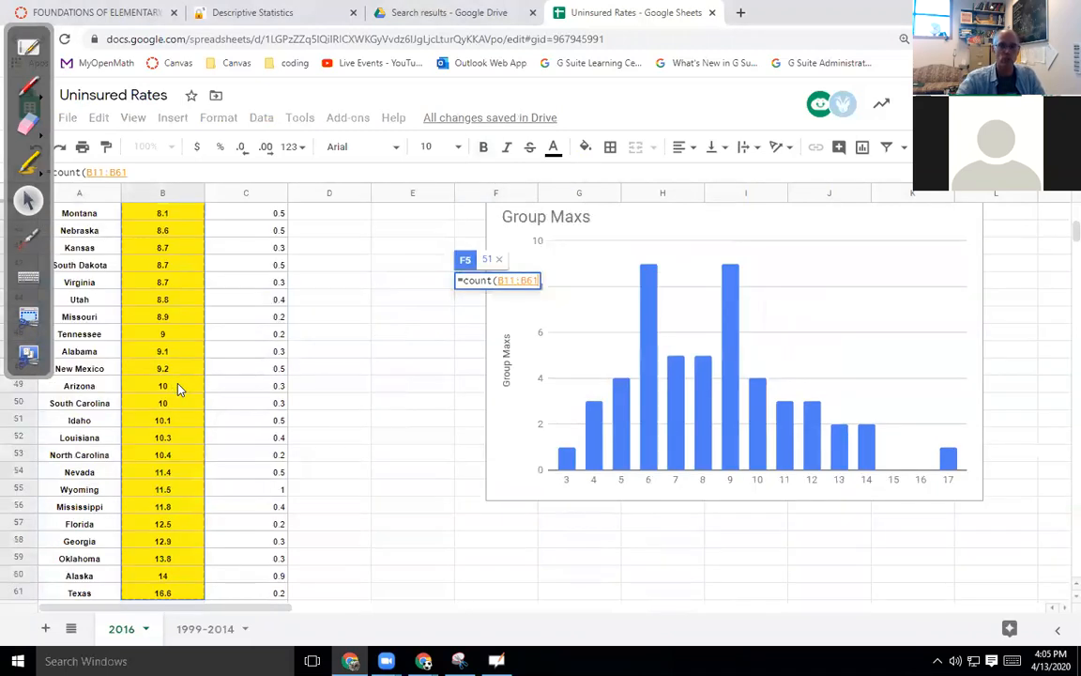
pyautogui.press('Escape')
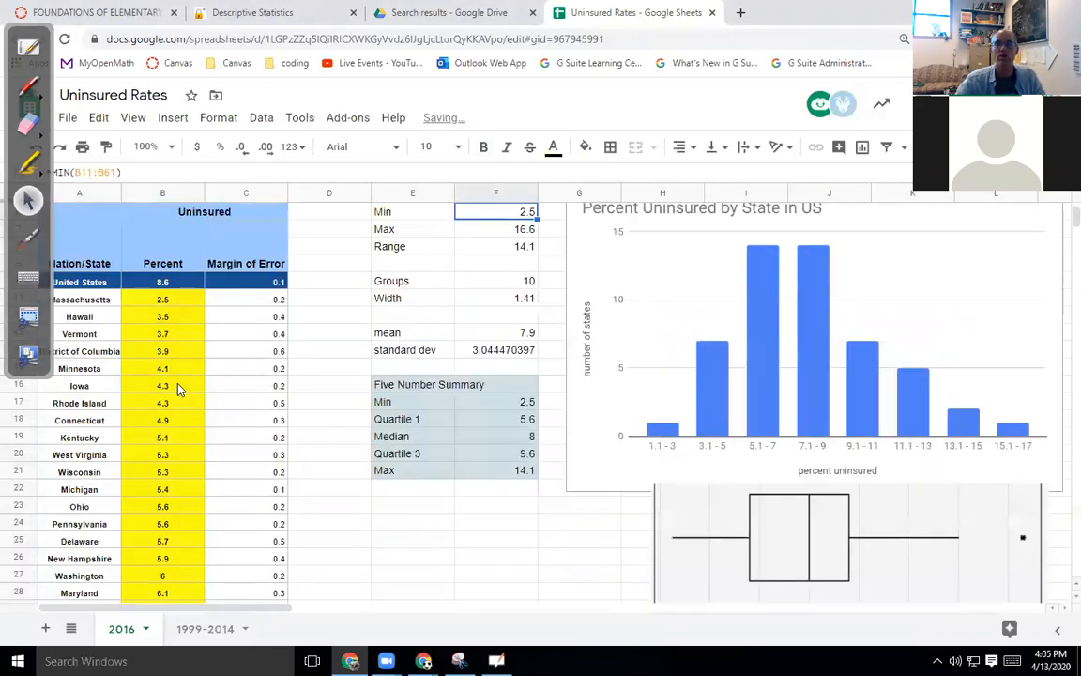
pyautogui.scroll(-1, 172, 437)
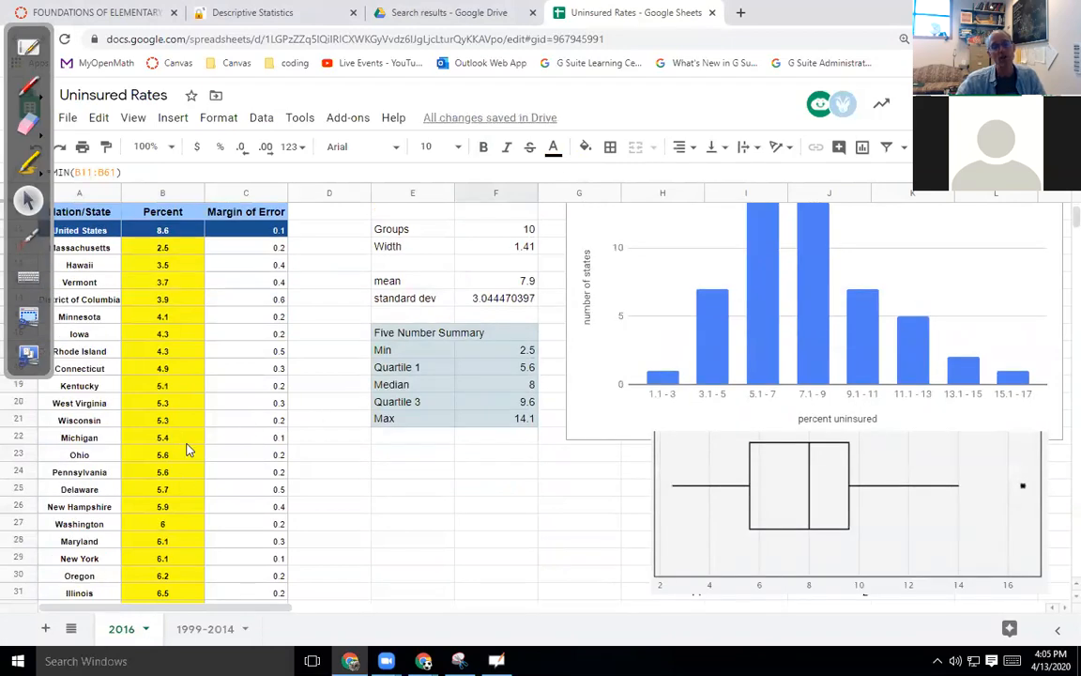
# Google 50/51 in a new Chrome tab, then return to the spreadsheet and the whiteboard.
pyautogui.hotkey('ctrl', 't')
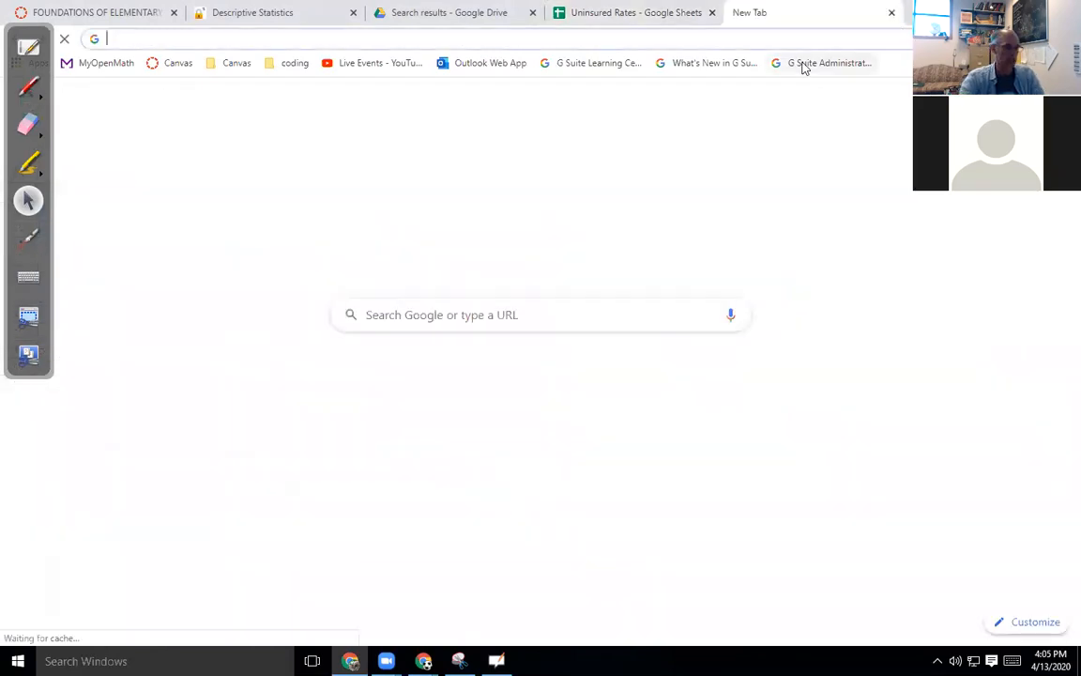
pyautogui.write('50/')
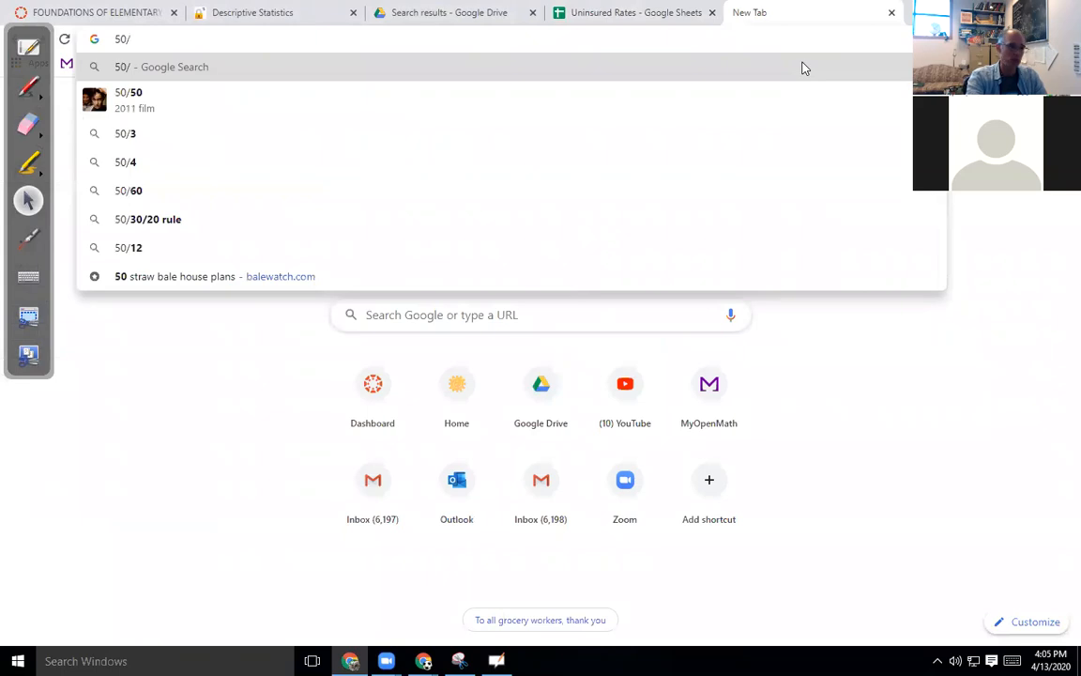
pyautogui.write('51')
pyautogui.press('Return')
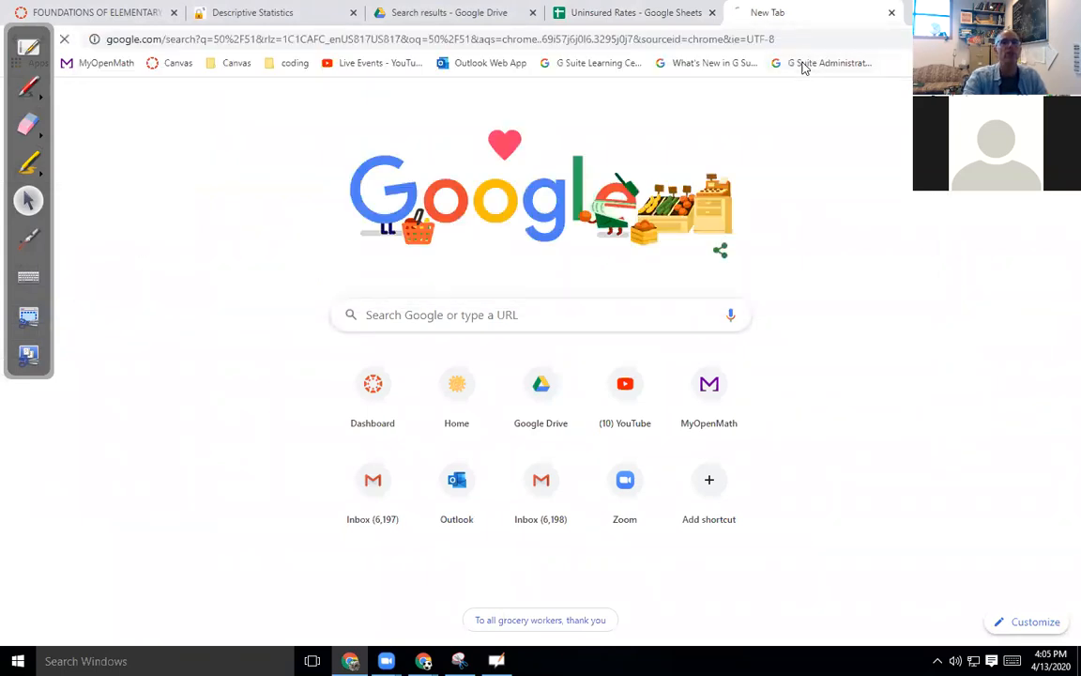
pyautogui.click(587, 13)
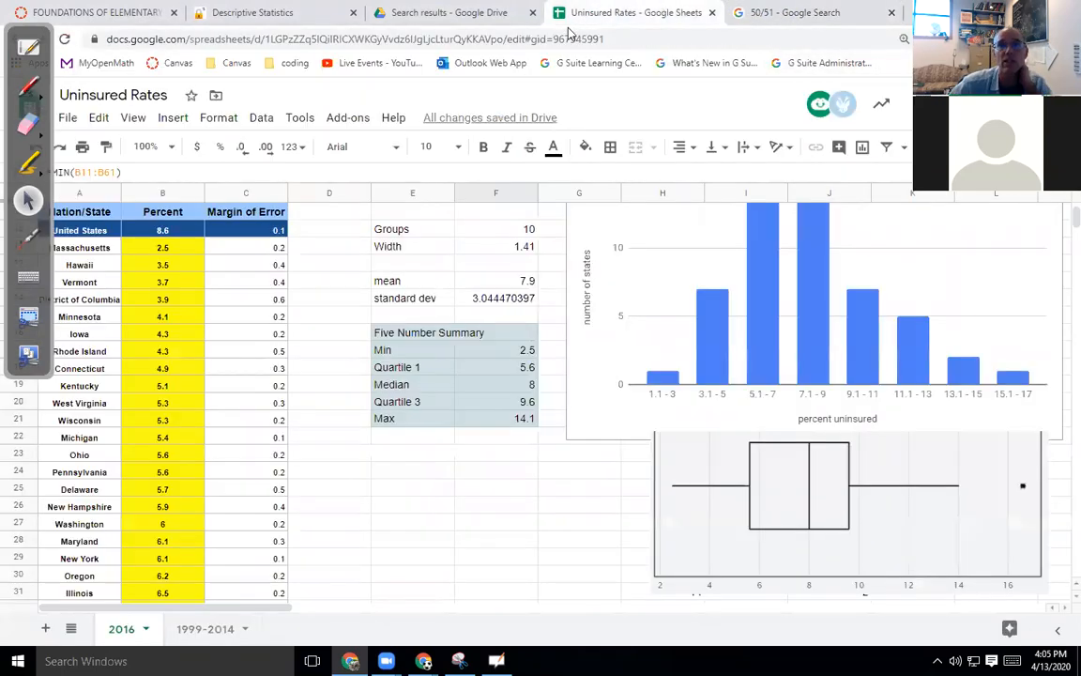
pyautogui.click(29, 46)
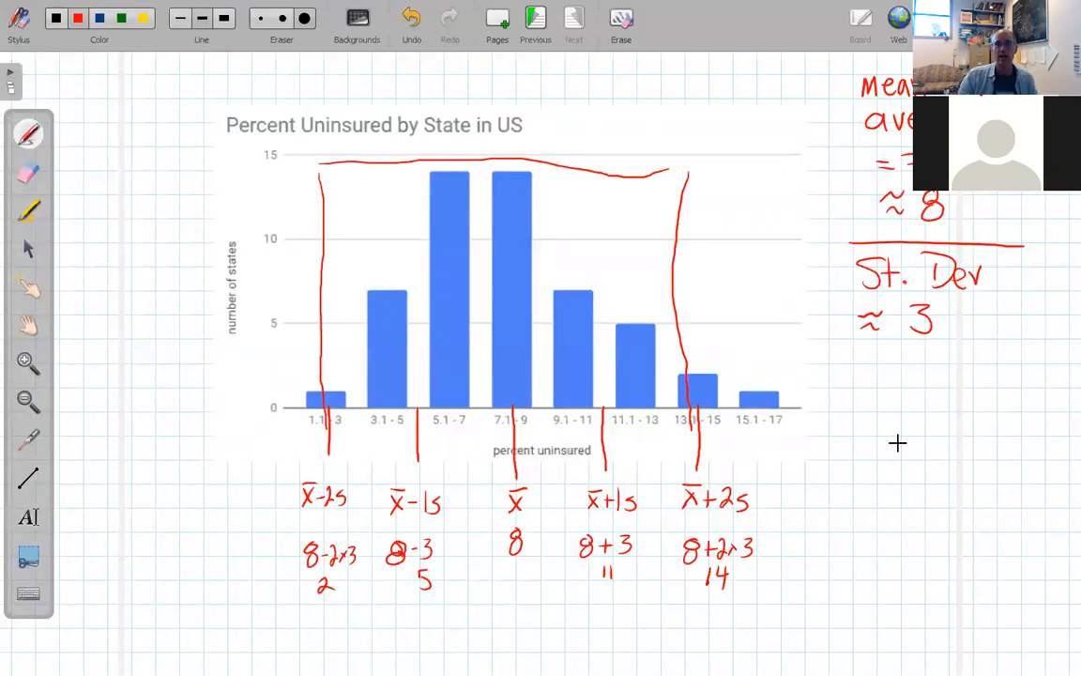
# Write '50/51 ≈ 98% are' in red above the histogram.
pyautogui.moveTo(248, 58)
pyautogui.mouseDown()
pyautogui.moveTo(233, 66)
pyautogui.moveTo(244, 86)
pyautogui.moveTo(255, 59)
pyautogui.moveTo(275, 97)
pyautogui.moveTo(289, 92)
pyautogui.mouseUp()
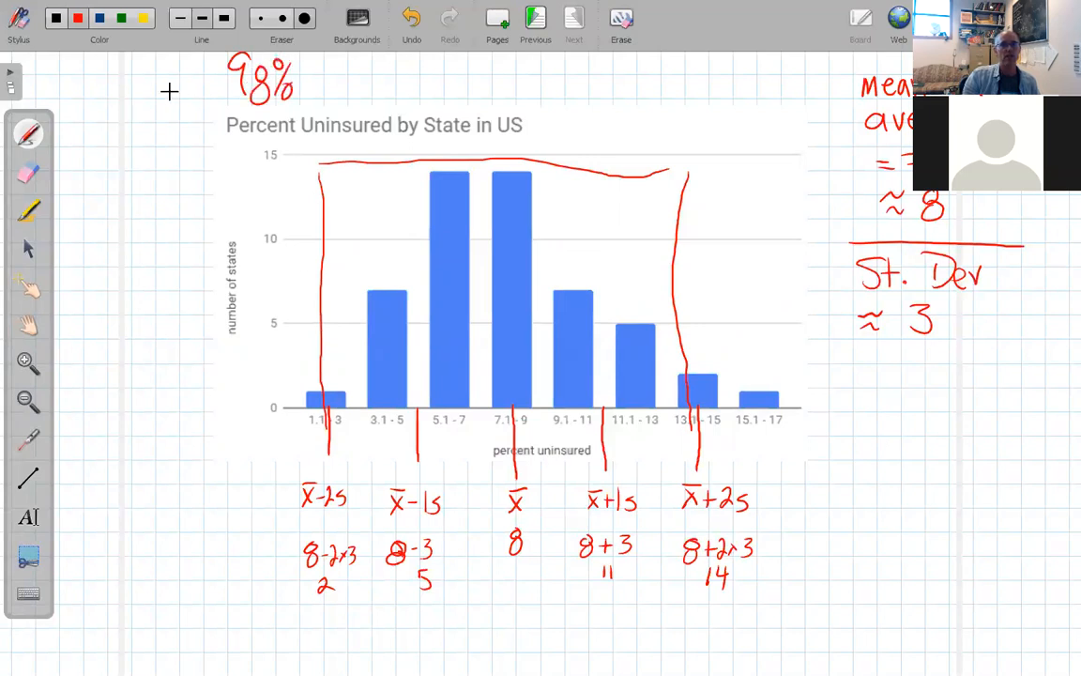
pyautogui.moveTo(92, 98); pyautogui.dragTo(124, 90)
pyautogui.moveTo(104, 110); pyautogui.dragTo(105, 123)
pyautogui.moveTo(120, 106); pyautogui.dragTo(120, 123)
pyautogui.moveTo(156, 83); pyautogui.dragTo(171, 83)
pyautogui.moveTo(157, 91)
pyautogui.mouseDown()
pyautogui.moveTo(171, 90)
pyautogui.moveTo(171, 76)
pyautogui.mouseUp()
pyautogui.moveTo(361, 76); pyautogui.dragTo(364, 90)
pyautogui.moveTo(370, 90)
pyautogui.mouseDown()
pyautogui.moveTo(381, 77)
pyautogui.moveTo(395, 88)
pyautogui.moveTo(433, 74)
pyautogui.moveTo(437, 90)
pyautogui.mouseUp()
# Continue the note with 'within 2 st. deviations of the mean.'.
pyautogui.moveTo(444, 64)
pyautogui.mouseDown()
pyautogui.moveTo(445, 91)
pyautogui.moveTo(452, 74)
pyautogui.mouseUp()
pyautogui.moveTo(460, 62)
pyautogui.mouseDown()
pyautogui.moveTo(474, 90)
pyautogui.moveTo(582, 89)
pyautogui.mouseUp()
pyautogui.moveTo(573, 75); pyautogui.dragTo(588, 74)
pyautogui.click(590, 85)
pyautogui.moveTo(631, 81)
pyautogui.mouseDown()
pyautogui.moveTo(661, 73)
pyautogui.moveTo(695, 86)
pyautogui.mouseUp()
pyautogui.click(666, 83)
pyautogui.moveTo(689, 76); pyautogui.dragTo(735, 92)
pyautogui.moveTo(422, 97); pyautogui.dragTo(419, 99)
pyautogui.moveTo(433, 93)
pyautogui.mouseDown()
pyautogui.moveTo(428, 108)
pyautogui.moveTo(479, 113)
pyautogui.moveTo(487, 98)
pyautogui.mouseUp()
pyautogui.moveTo(490, 92); pyautogui.dragTo(507, 111)
pyautogui.moveTo(511, 105); pyautogui.dragTo(654, 108)
pyautogui.click(659, 110)
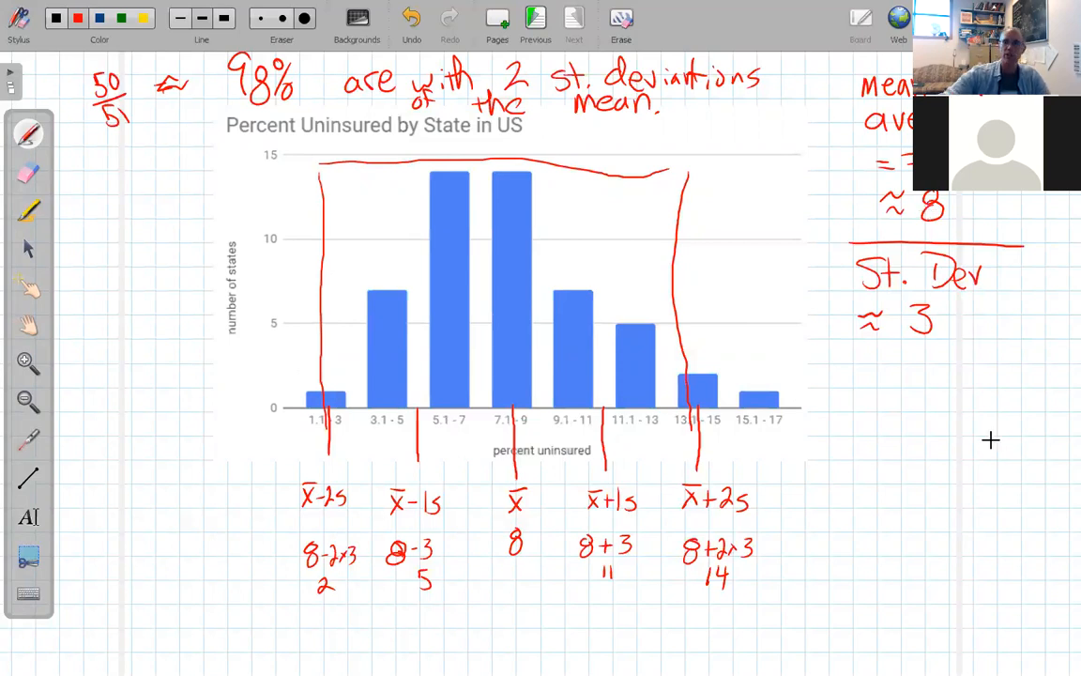
# Draw a dividing line under 'St. Dev ≈ 3' and write StD over Mean as a fraction.
pyautogui.moveTo(826, 360); pyautogui.dragTo(986, 383)
pyautogui.moveTo(848, 404); pyautogui.dragTo(833, 424)
pyautogui.moveTo(857, 402)
pyautogui.mouseDown()
pyautogui.moveTo(858, 427)
pyautogui.moveTo(868, 409)
pyautogui.mouseUp()
pyautogui.moveTo(878, 404); pyautogui.dragTo(879, 428)
pyautogui.moveTo(828, 432); pyautogui.dragTo(894, 434)
pyautogui.moveTo(827, 464)
pyautogui.mouseDown()
pyautogui.moveTo(861, 451)
pyautogui.moveTo(909, 465)
pyautogui.moveTo(939, 437)
pyautogui.mouseUp()
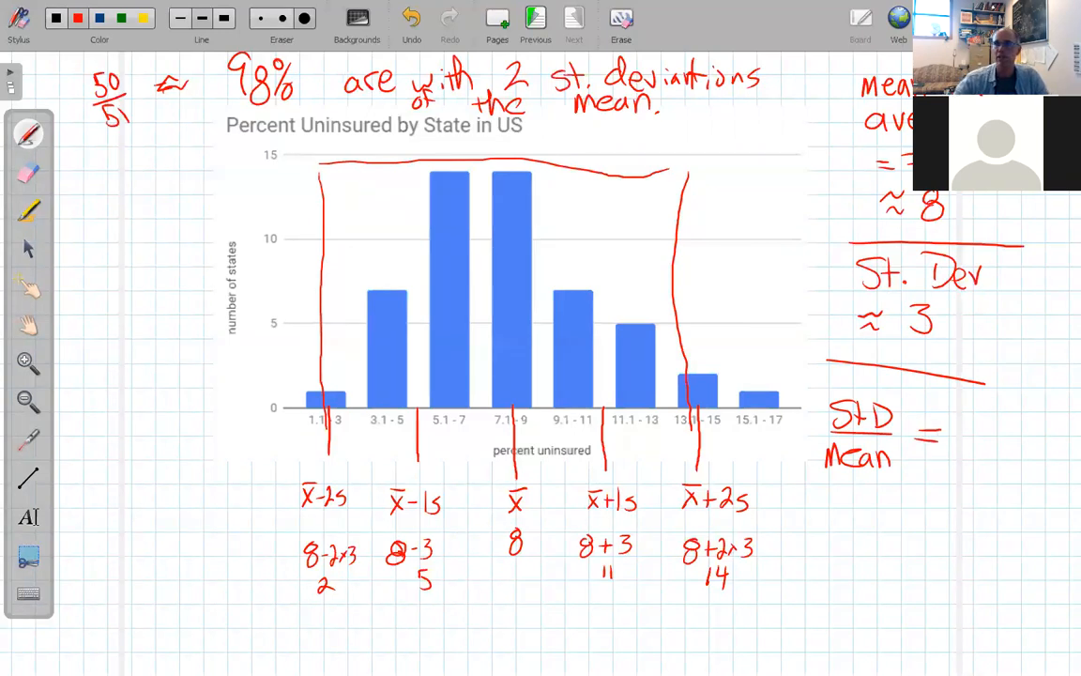
pyautogui.click(1000, 25)
# Replace the 50/51 Google search with 3/8 to get 0.375, then return to OpenBoard.
pyautogui.click(814, 13)
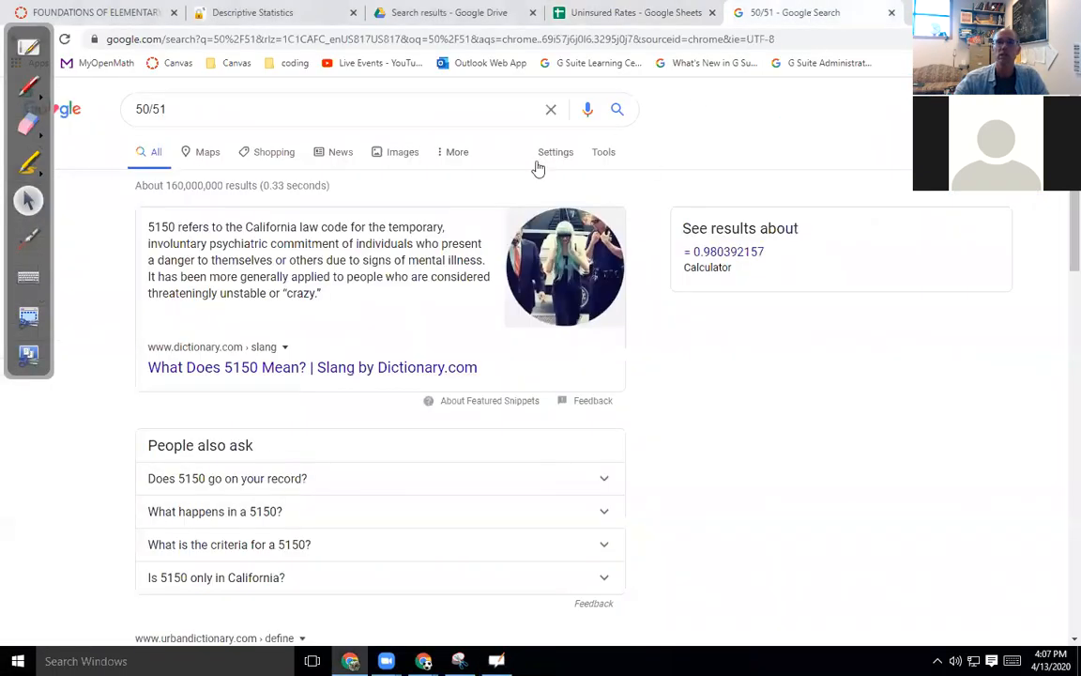
pyautogui.click(226, 112)
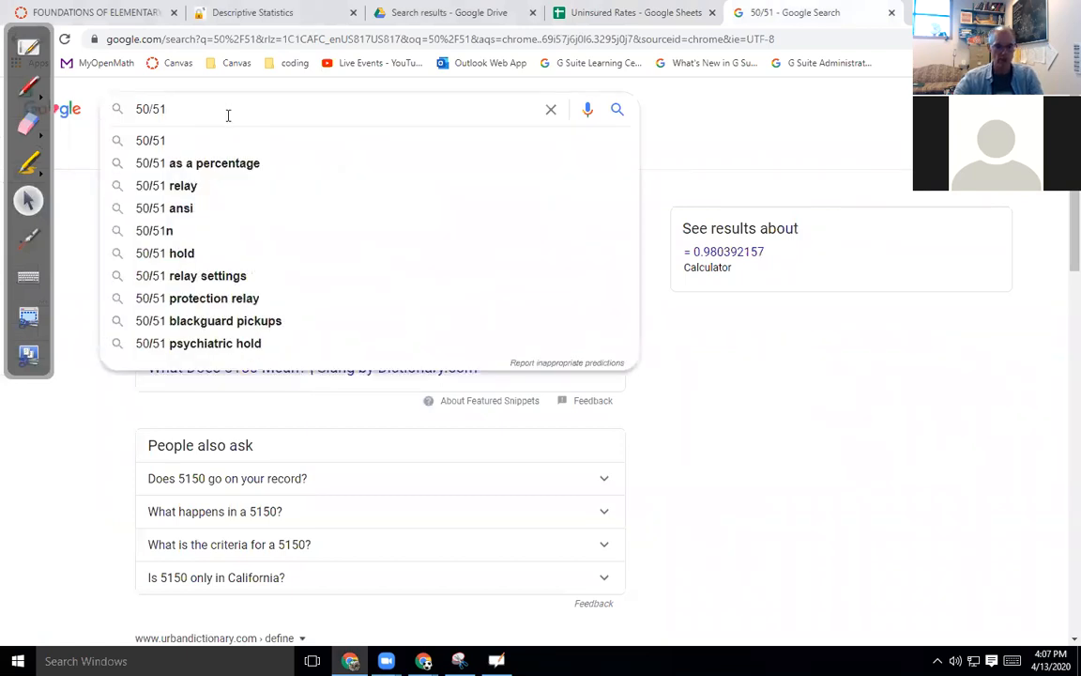
pyautogui.press('Return')
pyautogui.moveTo(186, 109); pyautogui.dragTo(103, 110)
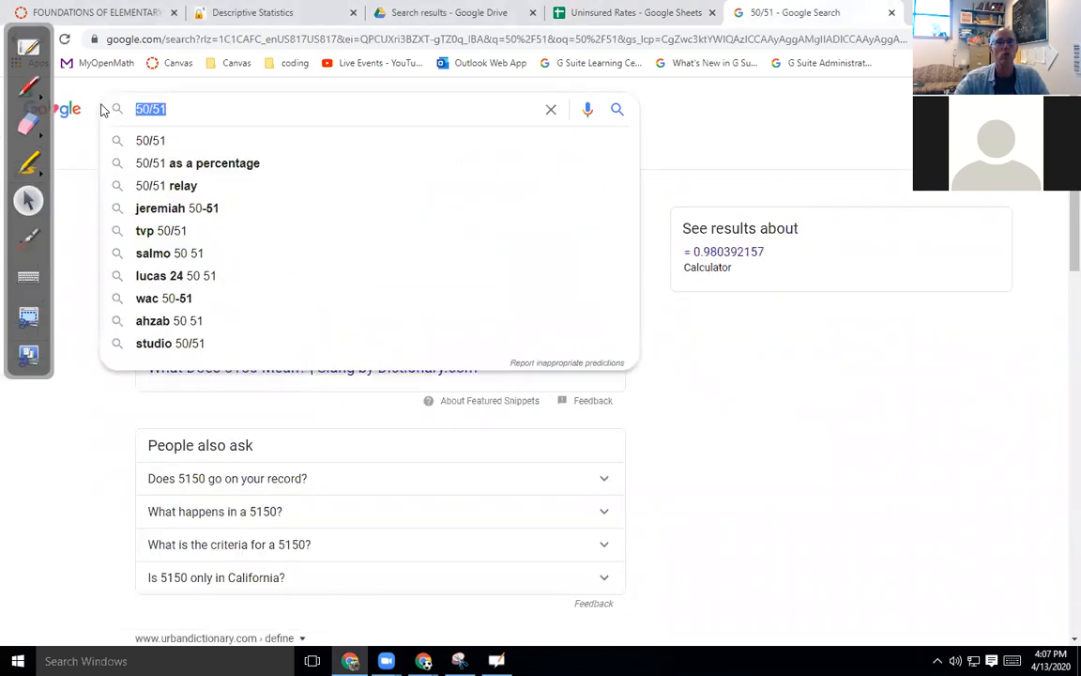
pyautogui.write('3/')
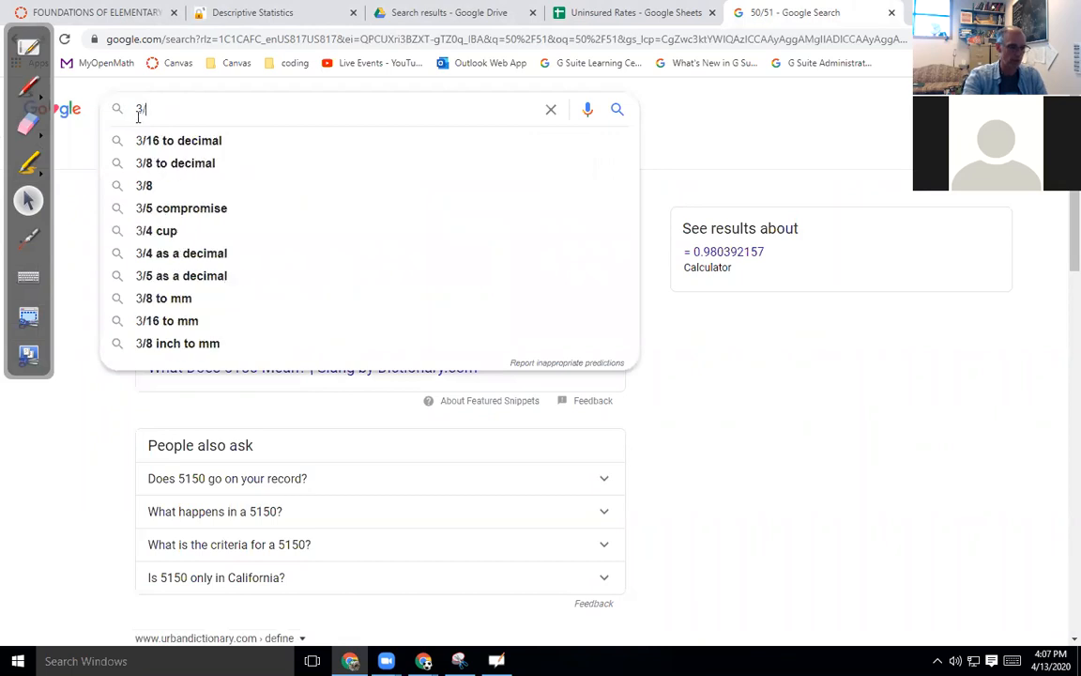
pyautogui.write('8')
pyautogui.press('Return')
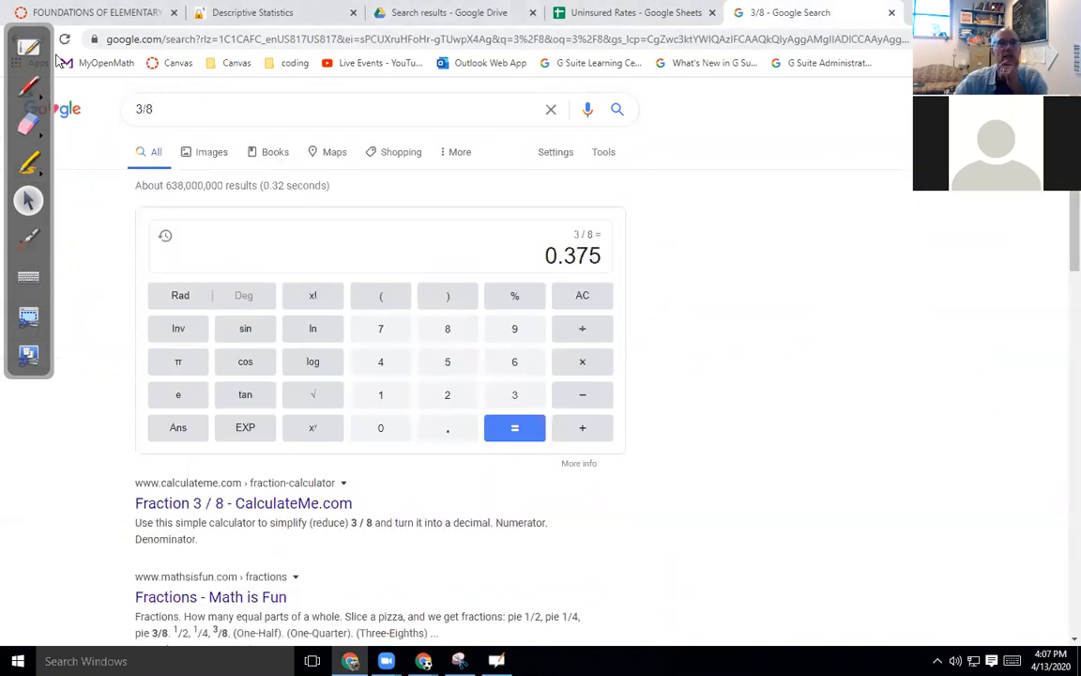
pyautogui.click(29, 47)
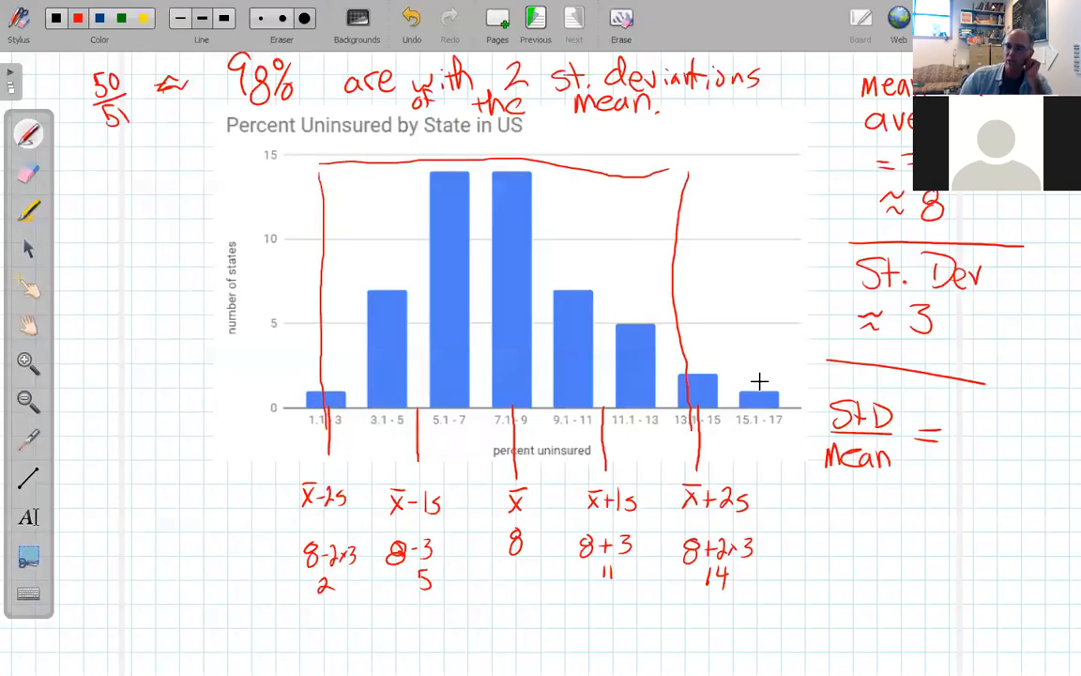
# Write 37.5% after StD/Mean = and 'Coefficient of Variation' beneath it in red.
pyautogui.moveTo(964, 420)
pyautogui.mouseDown()
pyautogui.moveTo(967, 445)
pyautogui.moveTo(1012, 445)
pyautogui.moveTo(1035, 413)
pyautogui.moveTo(1033, 447)
pyautogui.moveTo(1047, 437)
pyautogui.mouseUp()
pyautogui.click(1005, 439)
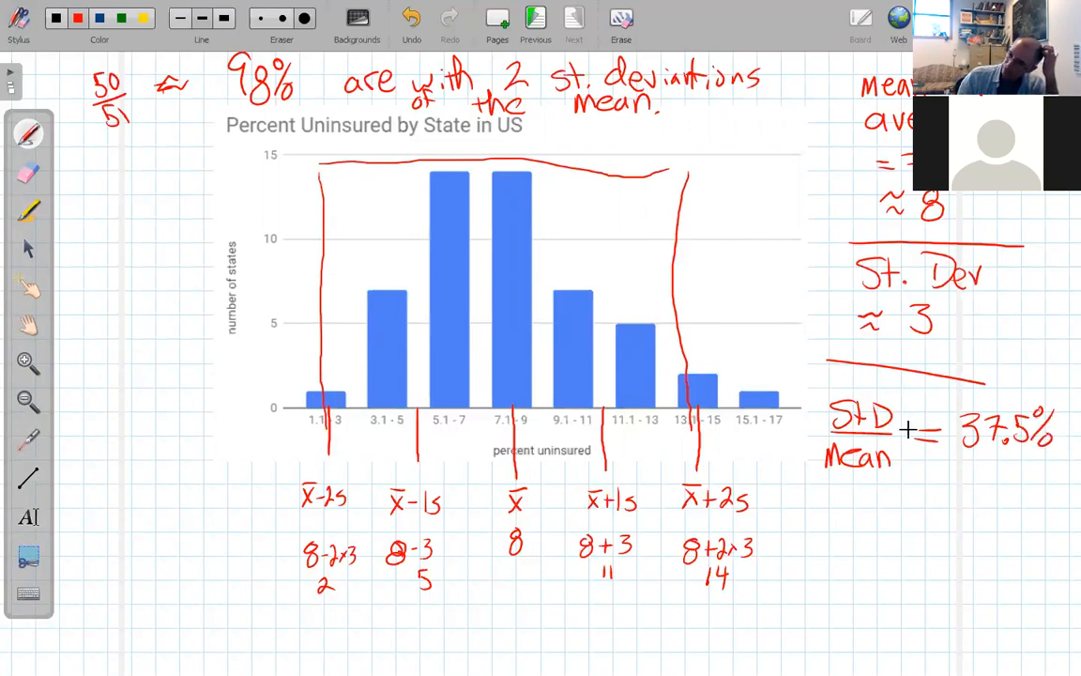
pyautogui.moveTo(888, 483)
pyautogui.mouseDown()
pyautogui.moveTo(886, 493)
pyautogui.moveTo(916, 495)
pyautogui.mouseUp()
pyautogui.moveTo(930, 476)
pyautogui.mouseDown()
pyautogui.moveTo(929, 498)
pyautogui.moveTo(1029, 493)
pyautogui.mouseUp()
pyautogui.moveTo(1035, 475)
pyautogui.mouseDown()
pyautogui.moveTo(1039, 494)
pyautogui.moveTo(1044, 482)
pyautogui.mouseUp()
pyautogui.moveTo(917, 499)
pyautogui.mouseDown()
pyautogui.moveTo(911, 518)
pyautogui.moveTo(875, 524)
pyautogui.moveTo(922, 547)
pyautogui.moveTo(973, 534)
pyautogui.moveTo(969, 546)
pyautogui.mouseUp()
pyautogui.moveTo(976, 535); pyautogui.dragTo(997, 545)
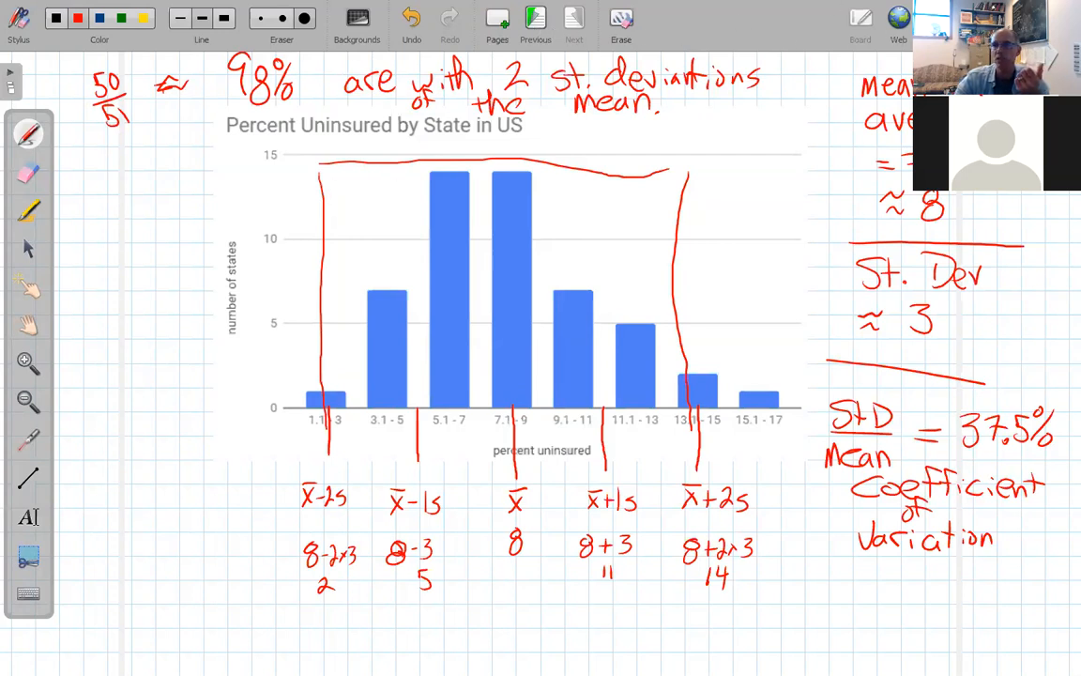
pyautogui.hotkey('ctrl', 'shift', 'h')
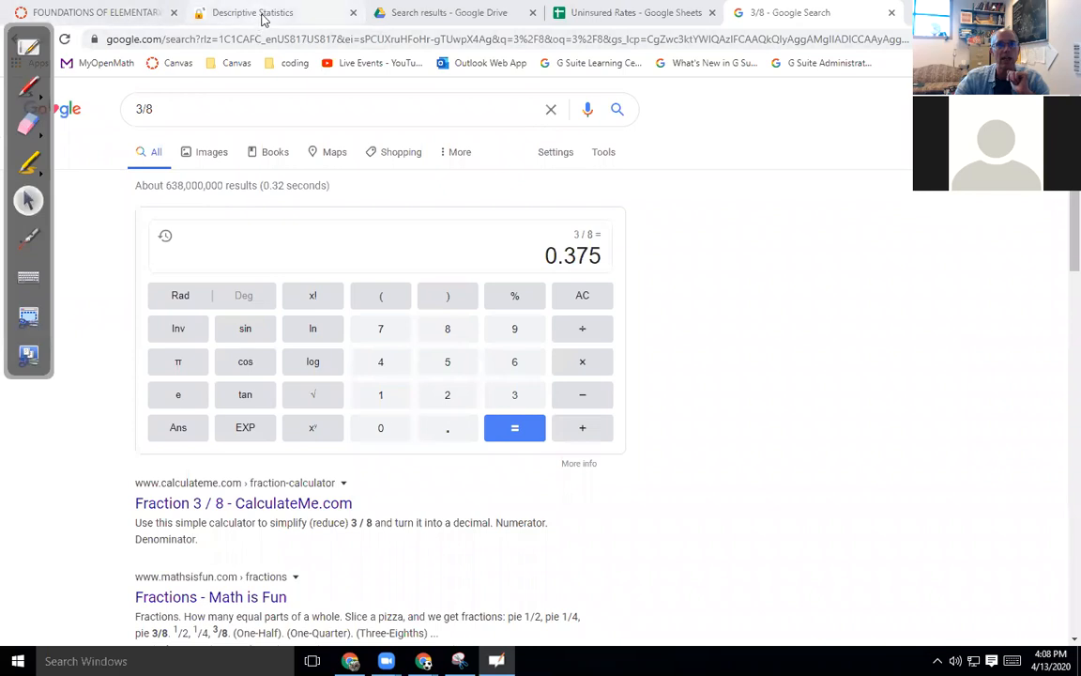
# Review the state percentages and summary statistics: count 51, mean 7.9, standard deviation 3.044470397.
pyautogui.click(584, 13)
pyautogui.moveTo(161, 249); pyautogui.dragTo(178, 490)
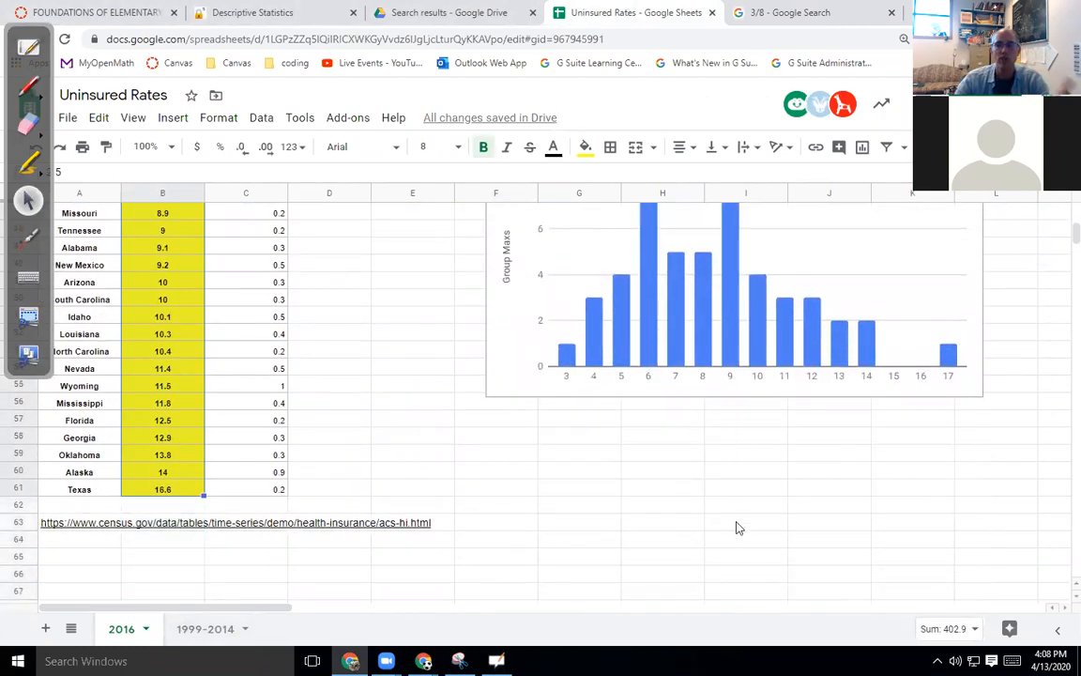
pyautogui.scroll(10, 737, 529)
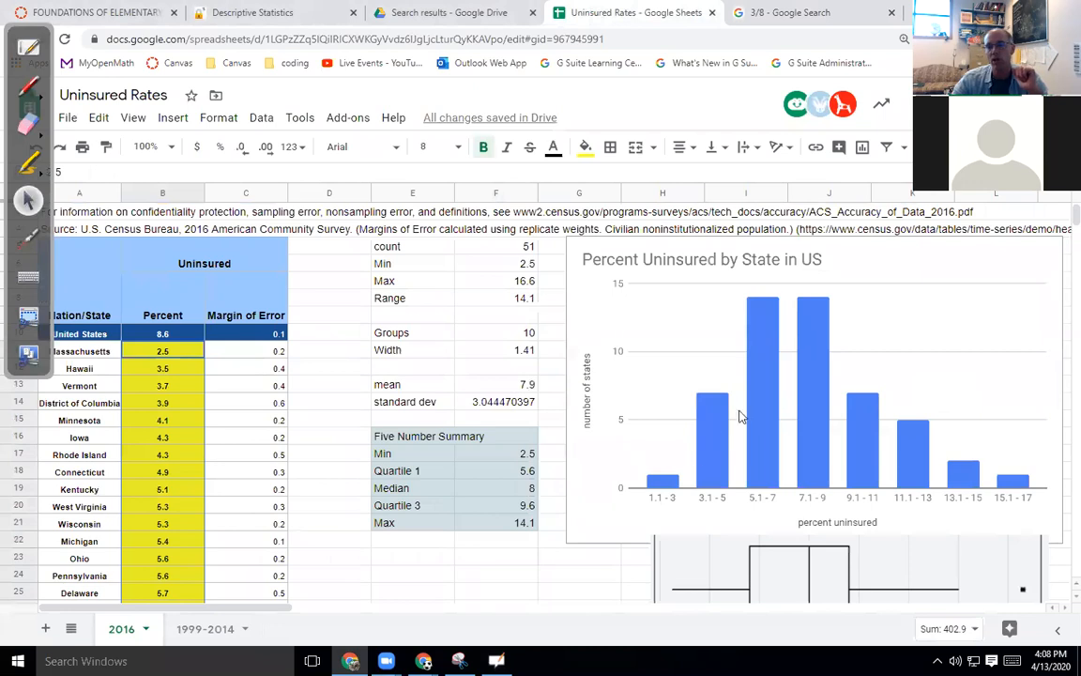
pyautogui.scroll(-1, 697, 497)
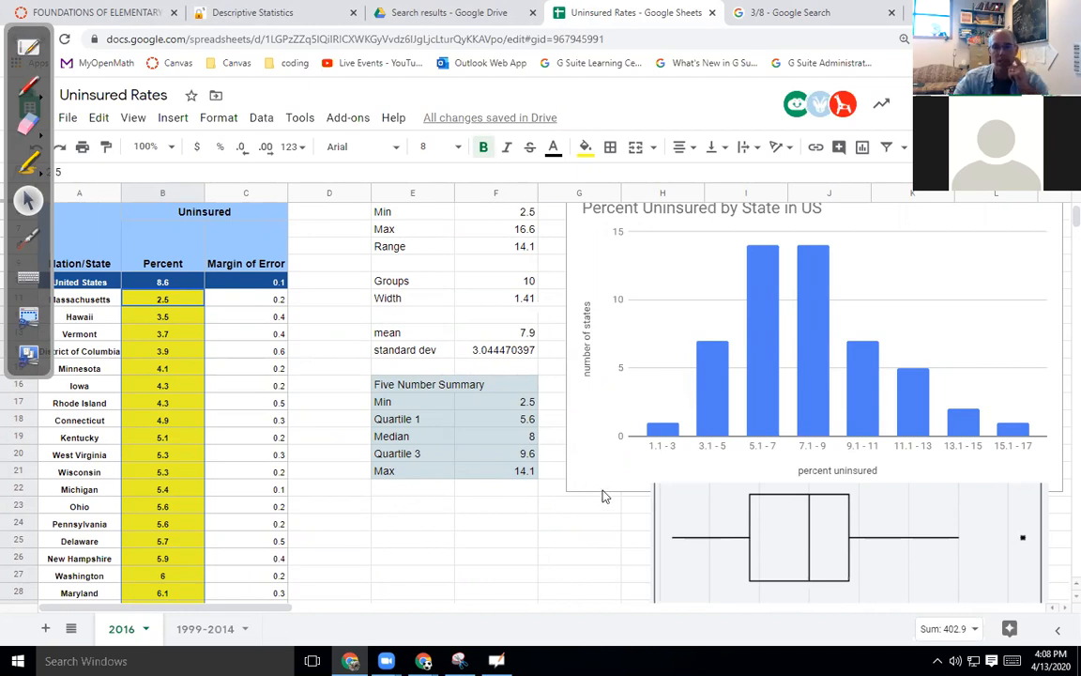
pyautogui.scroll(2, 603, 487)
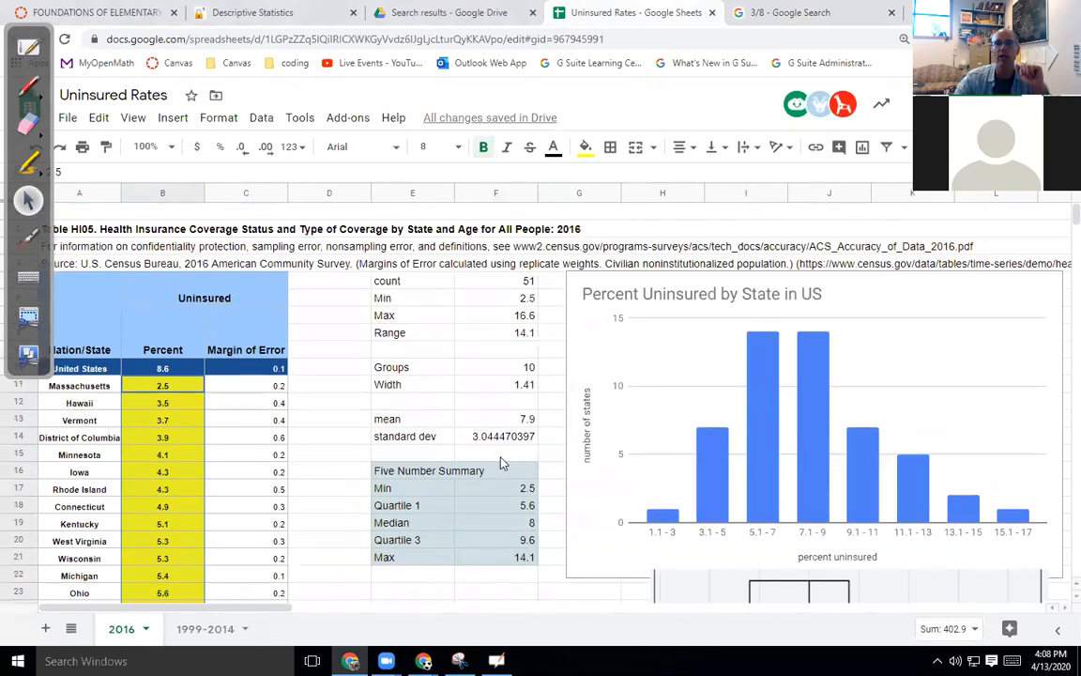
pyautogui.moveTo(394, 297); pyautogui.dragTo(526, 550)
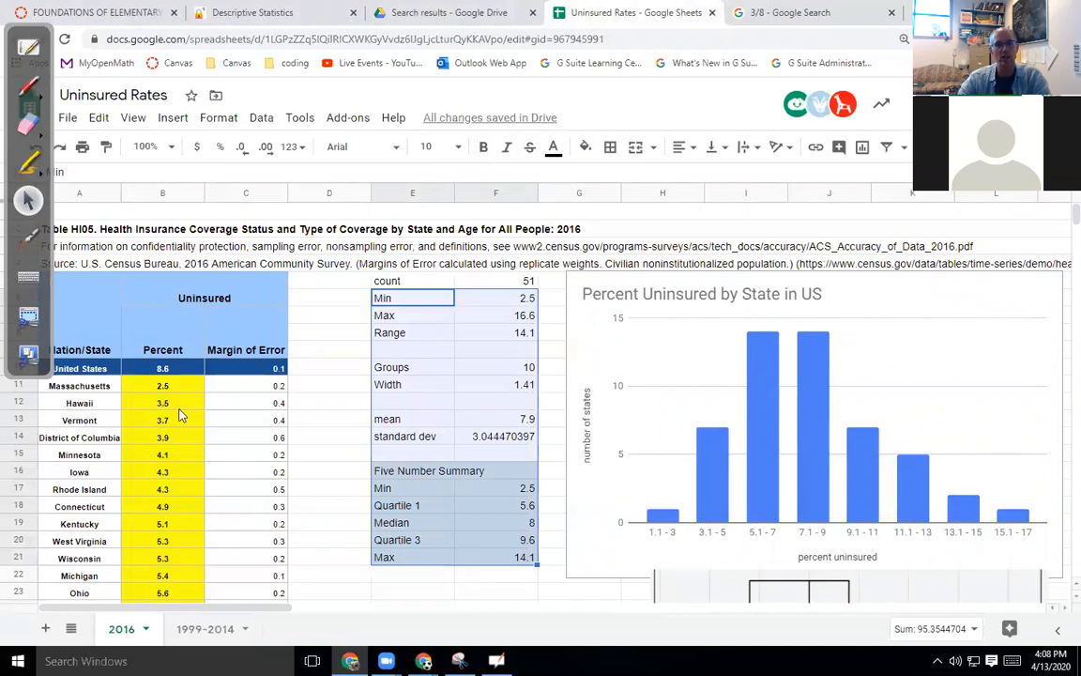
pyautogui.click(162, 385)
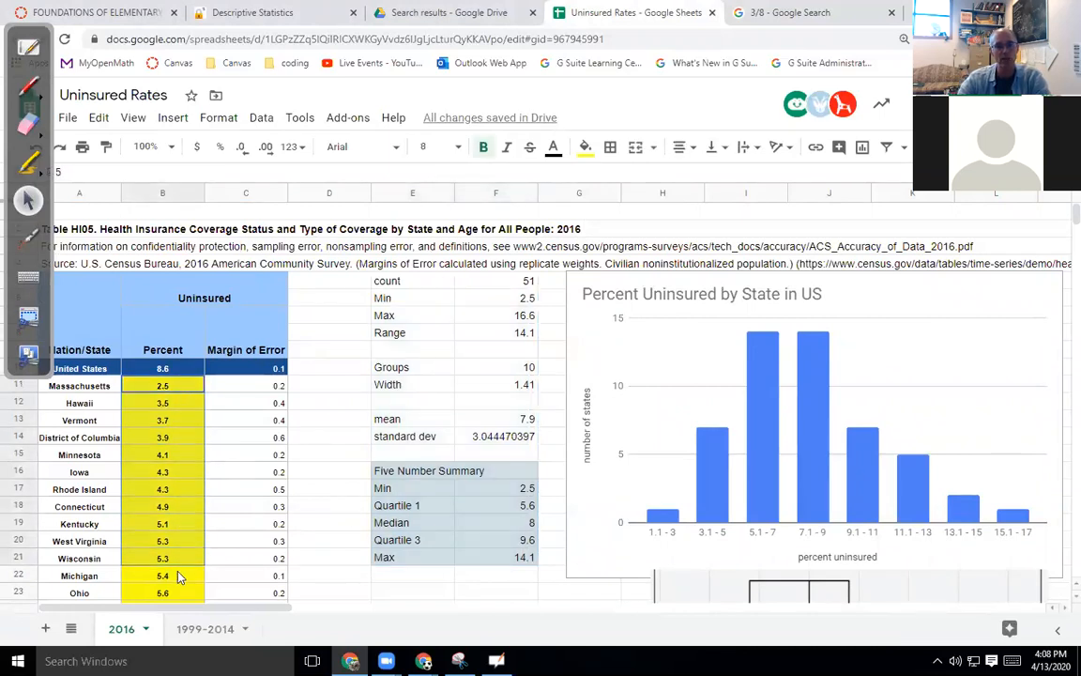
pyautogui.scroll(-3, 164, 554)
pyautogui.scroll(-3, 185, 627)
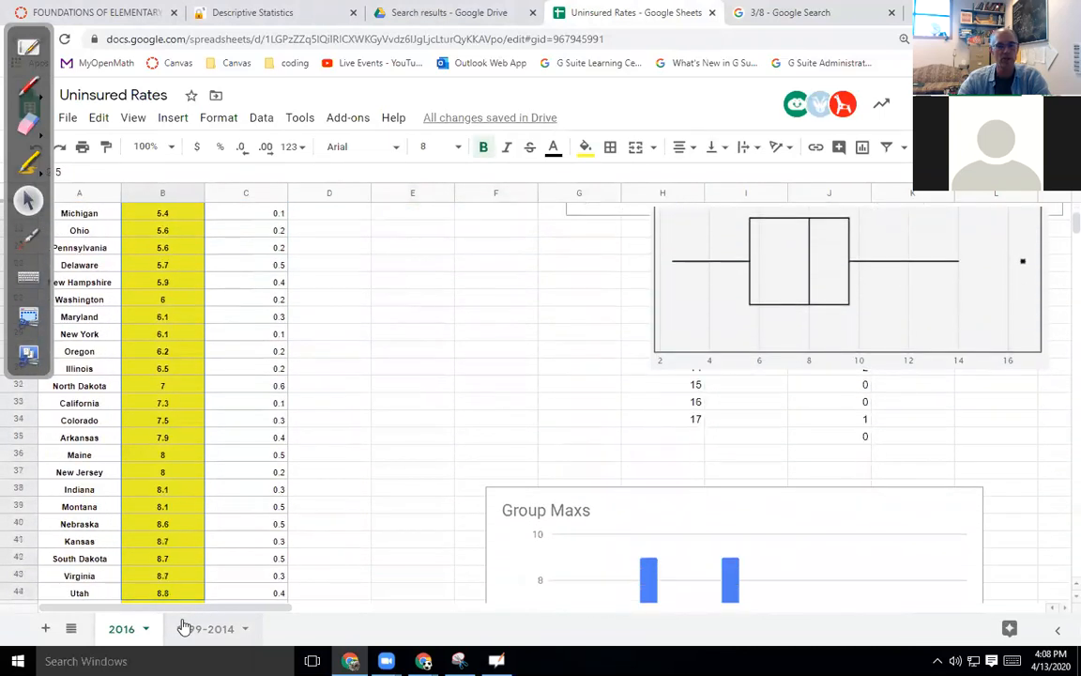
pyautogui.keyDown('shift'); pyautogui.click(215, 571); pyautogui.keyUp('shift')
pyautogui.scroll(5, 397, 433)
pyautogui.scroll(3, 397, 434)
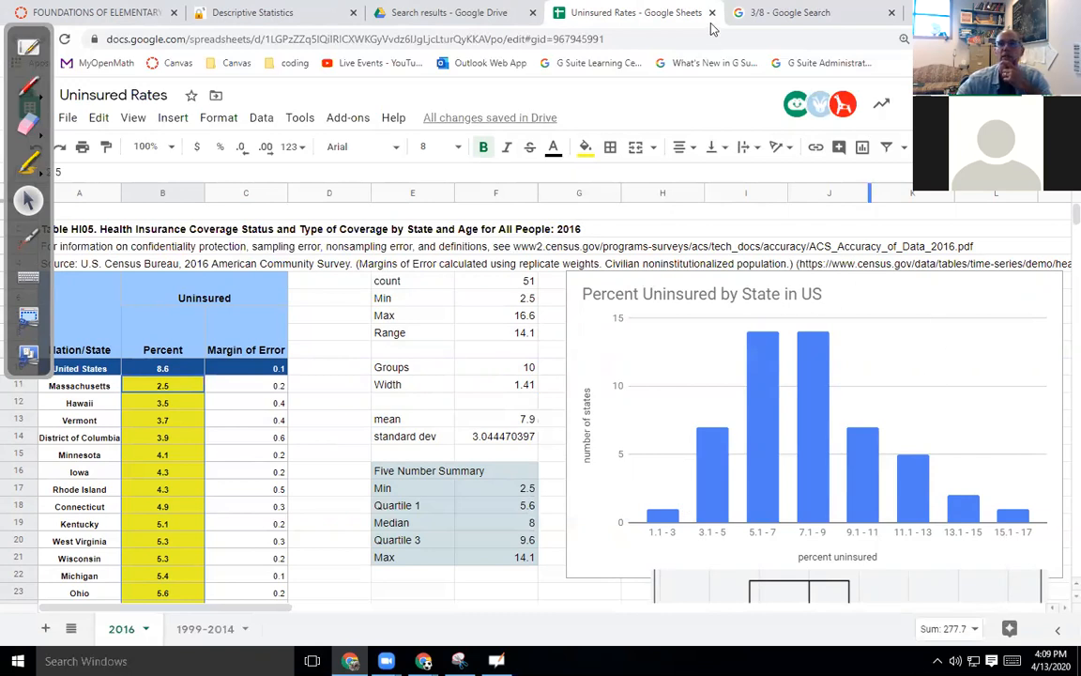
# Make a copy of the Uninsured Rates spreadsheet.
pyautogui.click(68, 118)
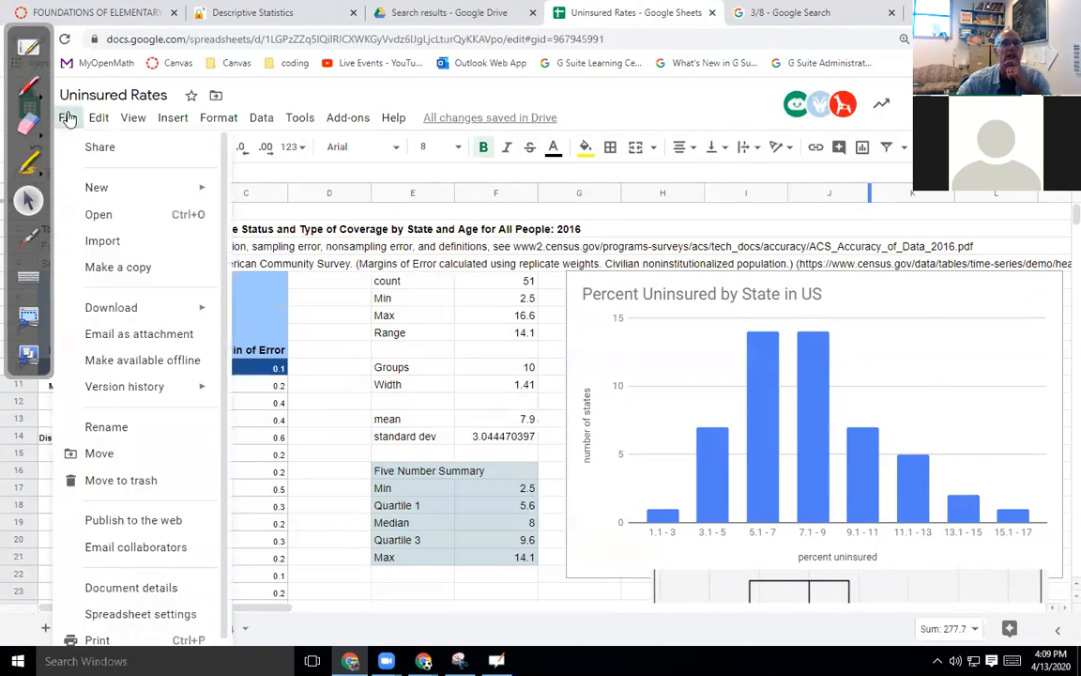
pyautogui.click(131, 267)
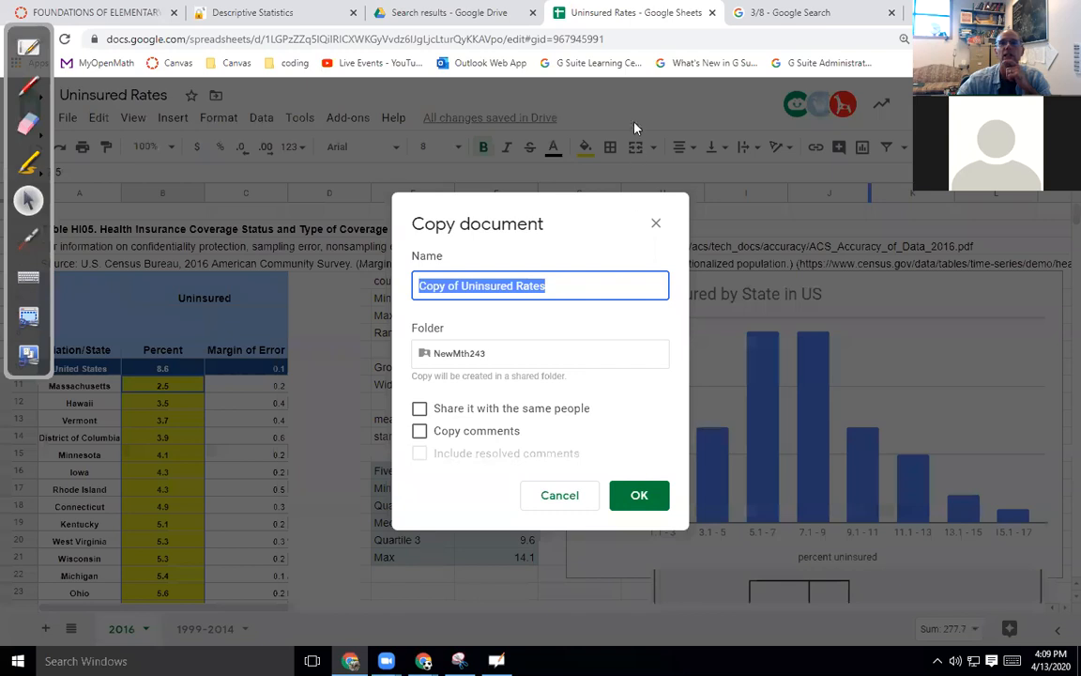
pyautogui.click(641, 495)
# In the original sheet, clear the statistics block beside the data.
pyautogui.click(563, 12)
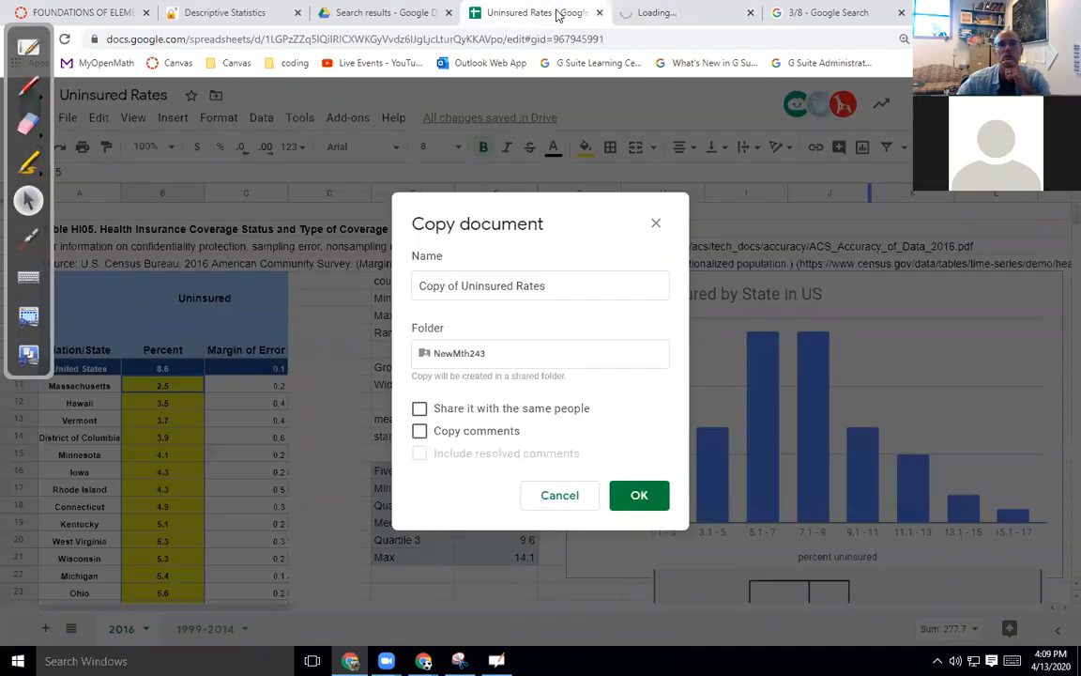
pyautogui.moveTo(389, 280); pyautogui.dragTo(797, 584)
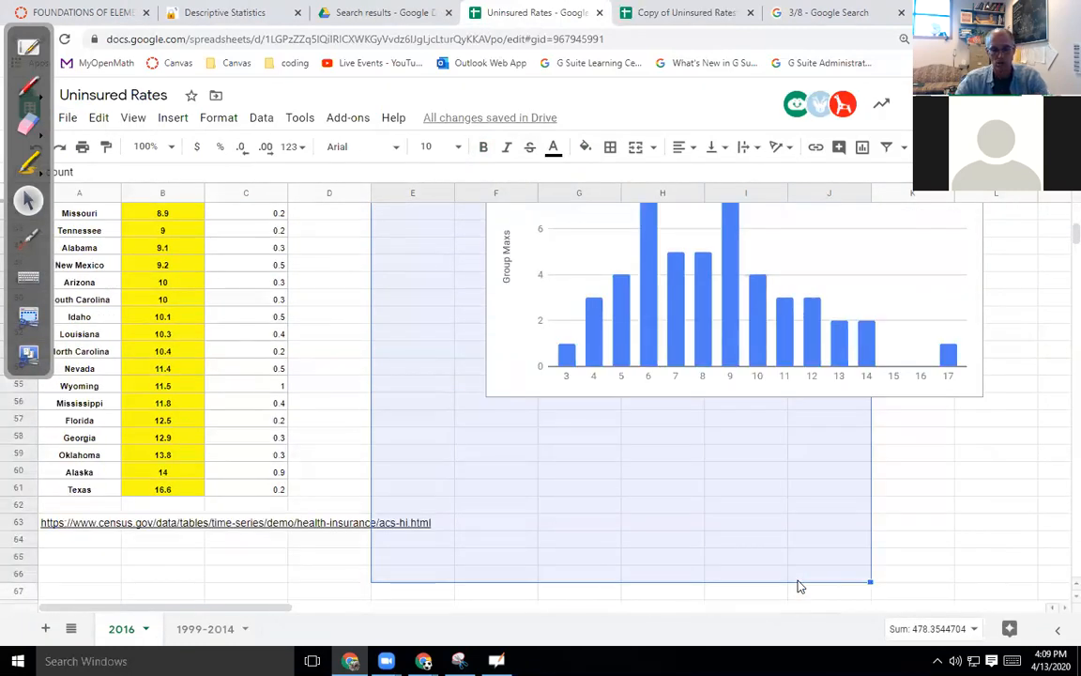
pyautogui.press('Delete')
# Delete the two No data histograms and the box plot chart.
pyautogui.scroll(5, 756, 536)
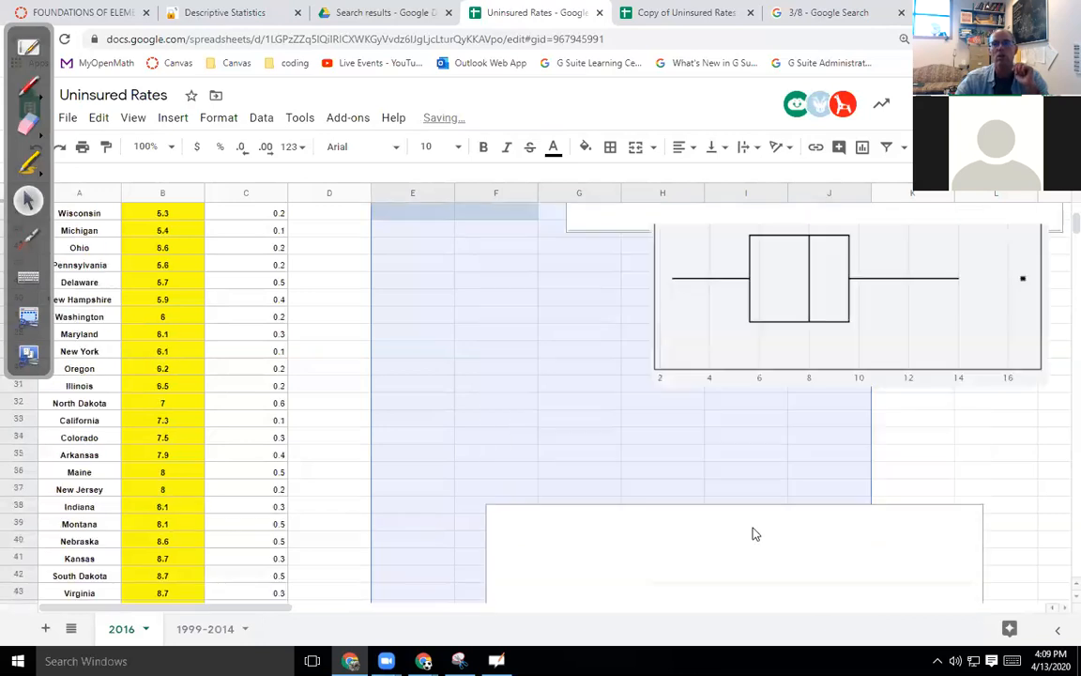
pyautogui.scroll(4, 845, 469)
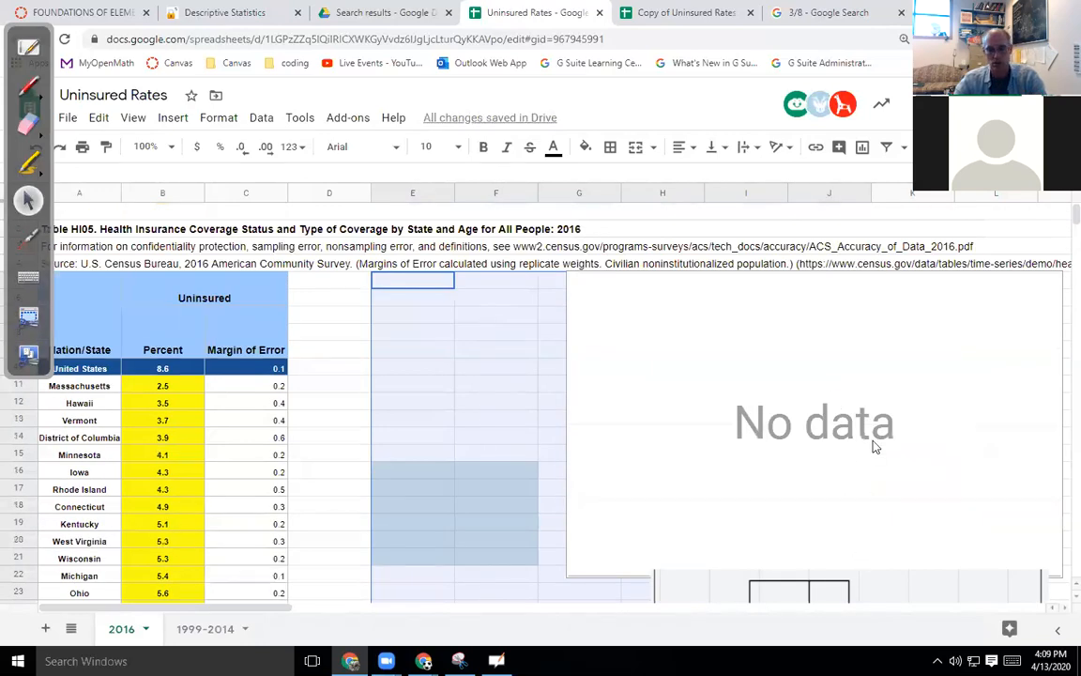
pyautogui.scroll(-3, 784, 459)
pyautogui.click(634, 384)
pyautogui.press('Delete')
pyautogui.click(688, 488)
pyautogui.press('Delete')
pyautogui.scroll(-4, 685, 494)
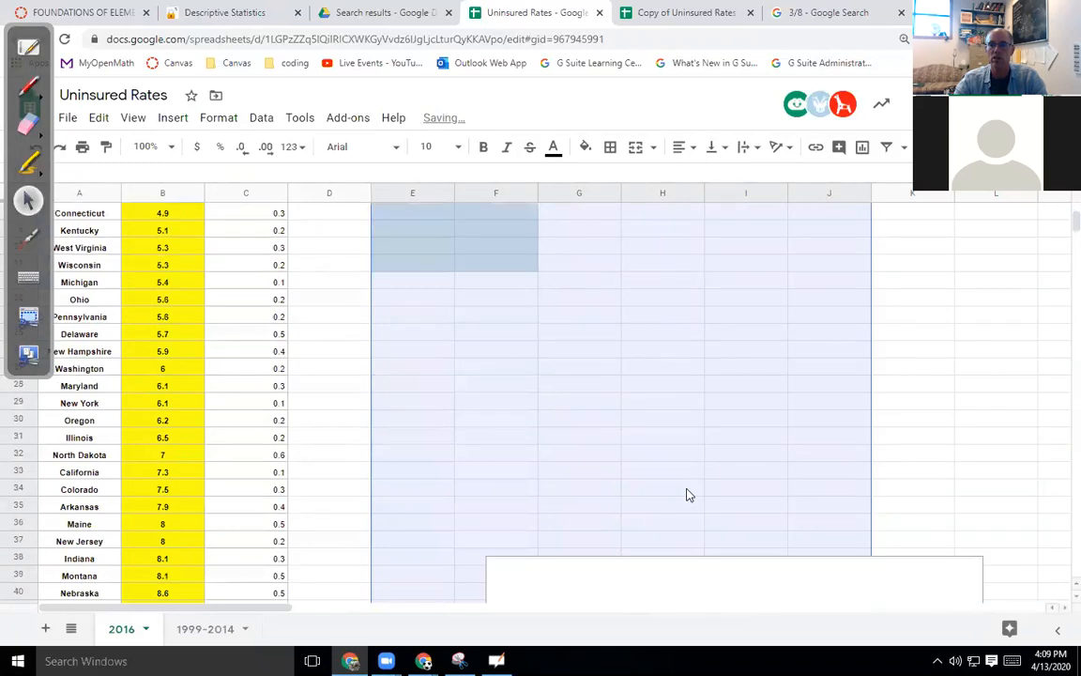
pyautogui.scroll(-3, 694, 481)
pyautogui.click(693, 481)
pyautogui.press('Delete')
# Close the original Uninsured Rates spreadsheet, leaving only the copy open.
pyautogui.scroll(-3, 694, 482)
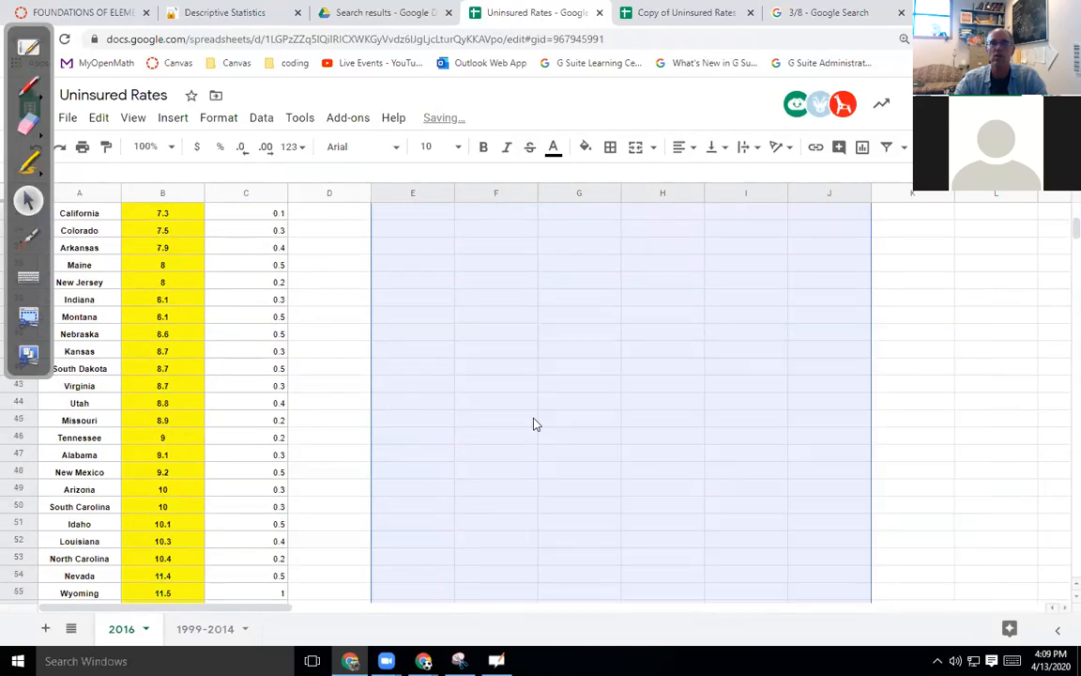
pyautogui.scroll(15, 533, 424)
pyautogui.click(392, 334)
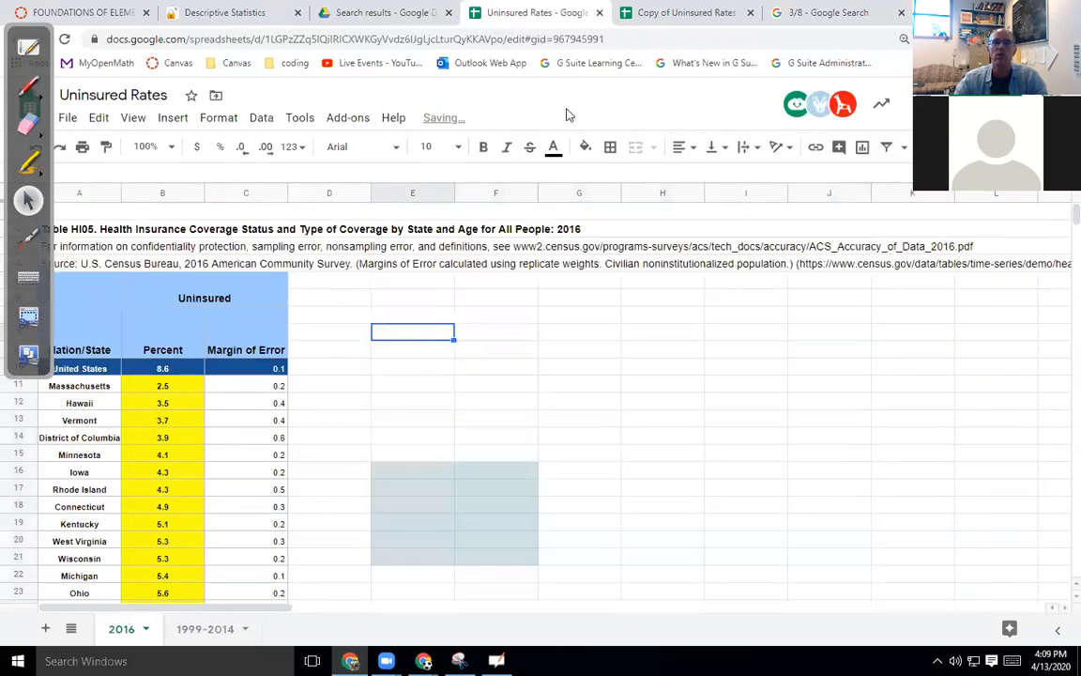
pyautogui.click(599, 12)
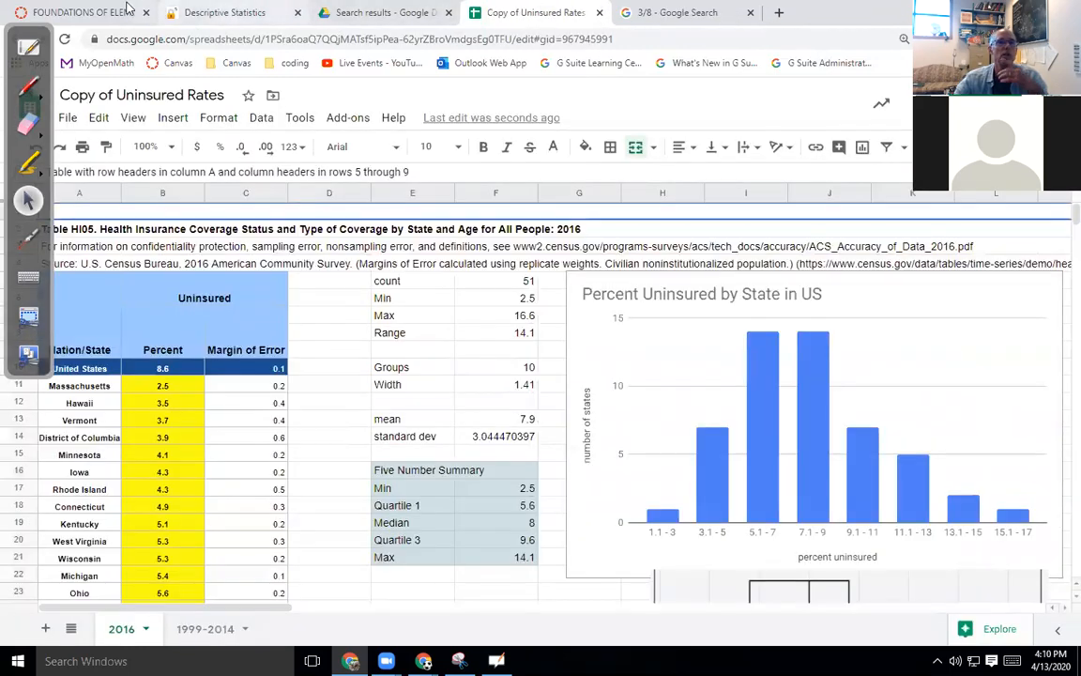
pyautogui.click(129, 8)
# Browse the Week 1 and Week 2 Descriptive Statistics modules, then switch to Student View.
pyautogui.scroll(-3, 345, 357)
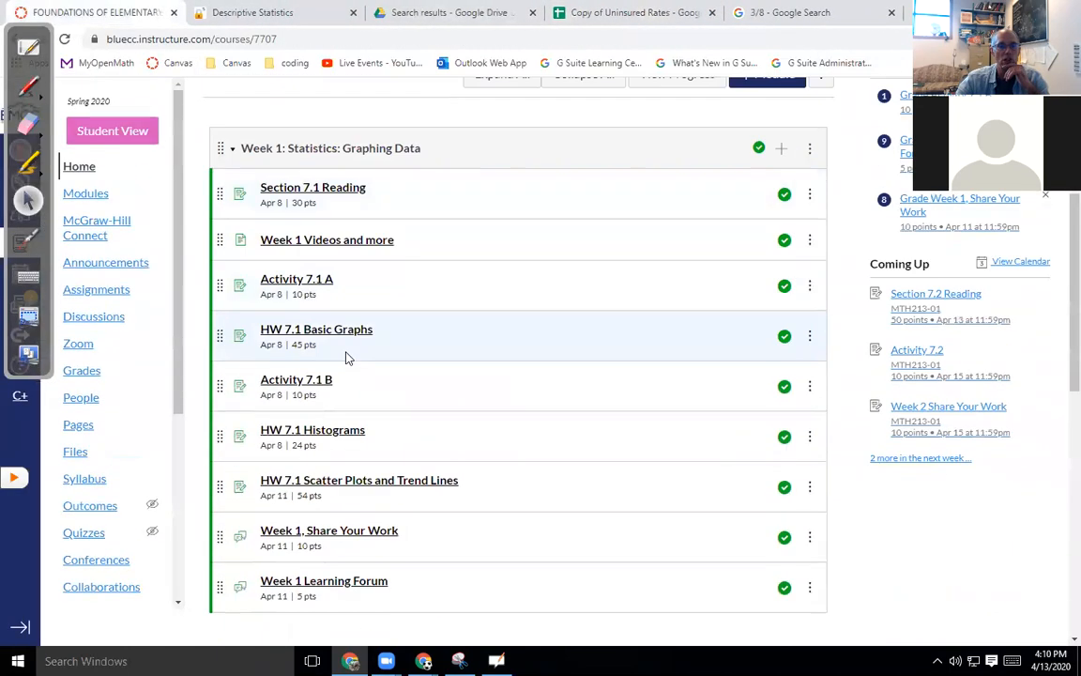
pyautogui.scroll(-3, 345, 356)
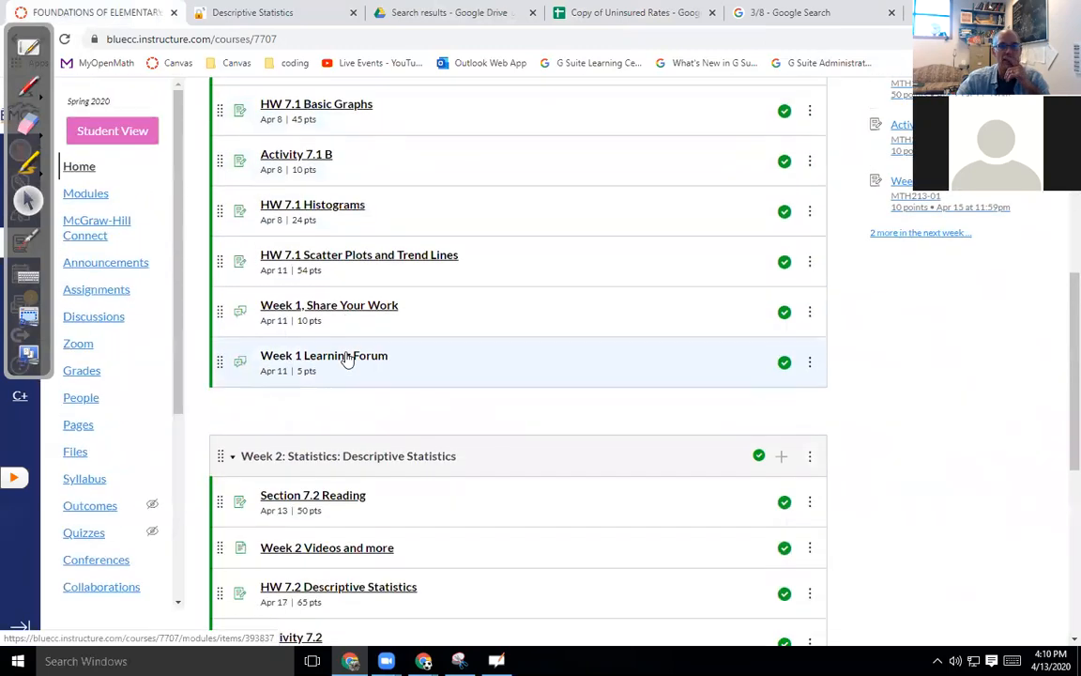
pyautogui.scroll(-2, 345, 358)
pyautogui.scroll(3, 345, 366)
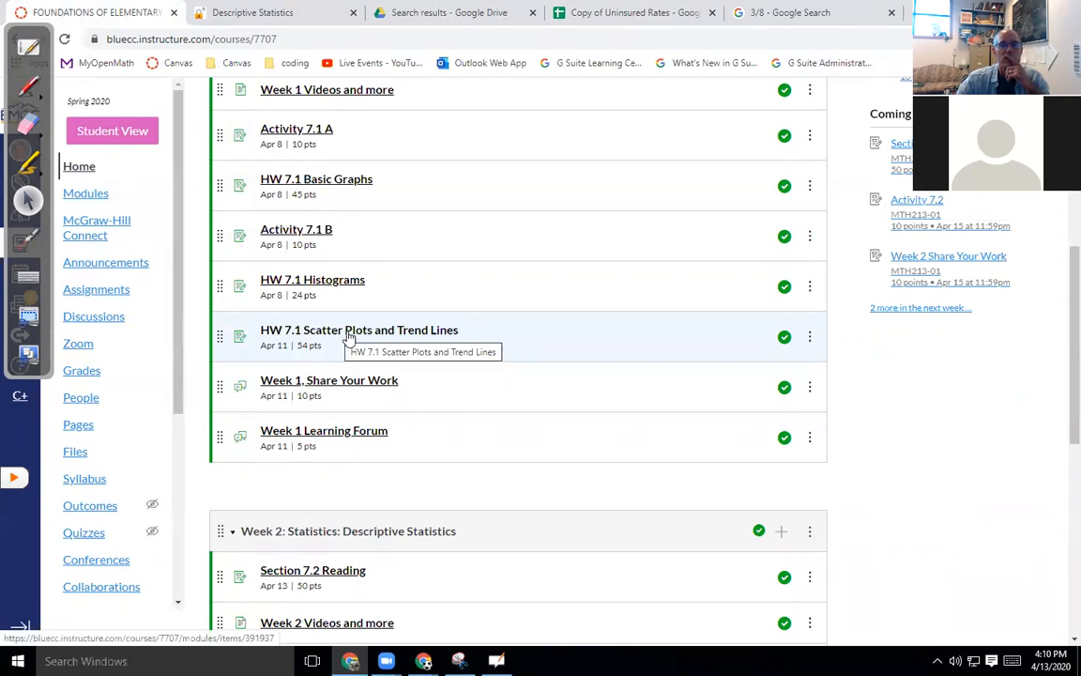
pyautogui.click(116, 138)
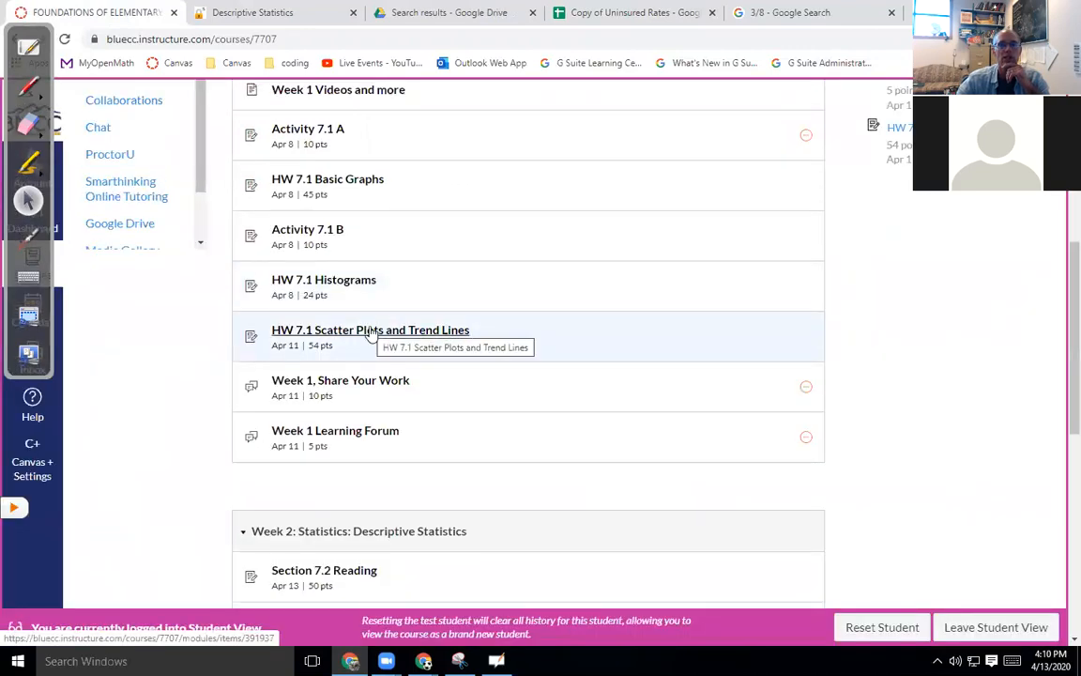
pyautogui.click(383, 389)
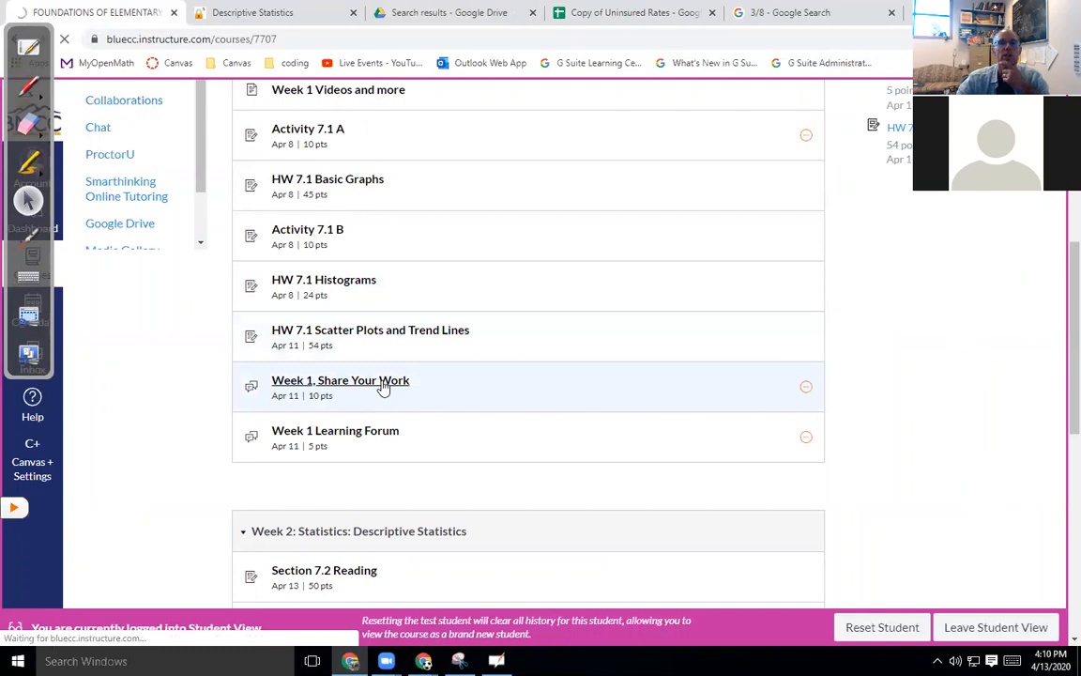
pyautogui.scroll(-3, 383, 389)
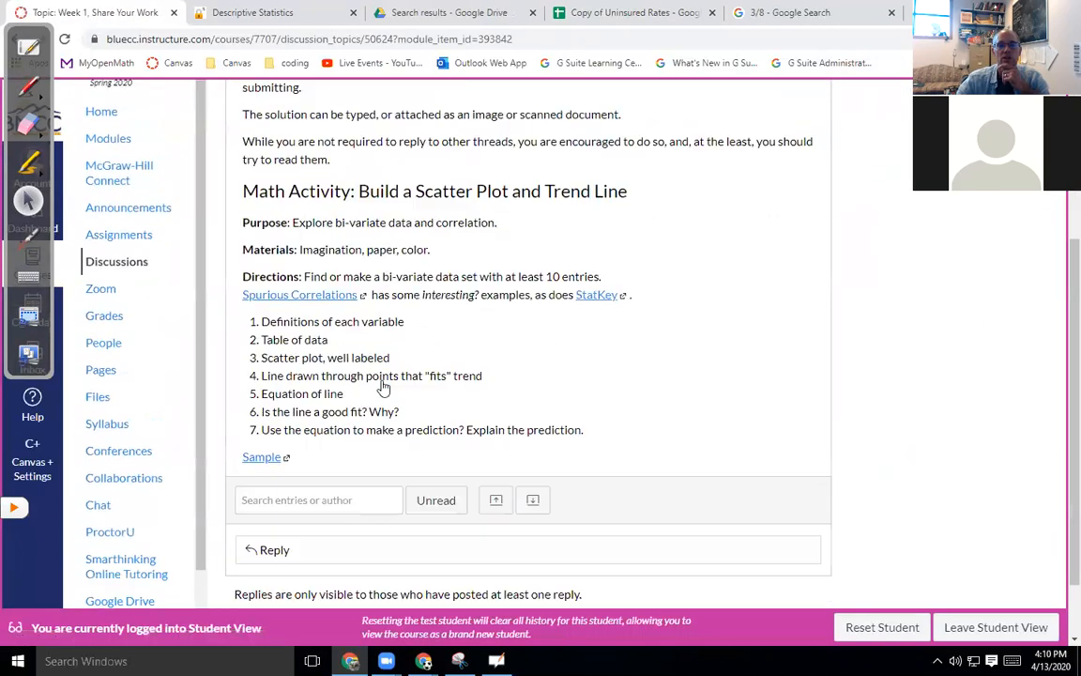
pyautogui.scroll(-1, 383, 388)
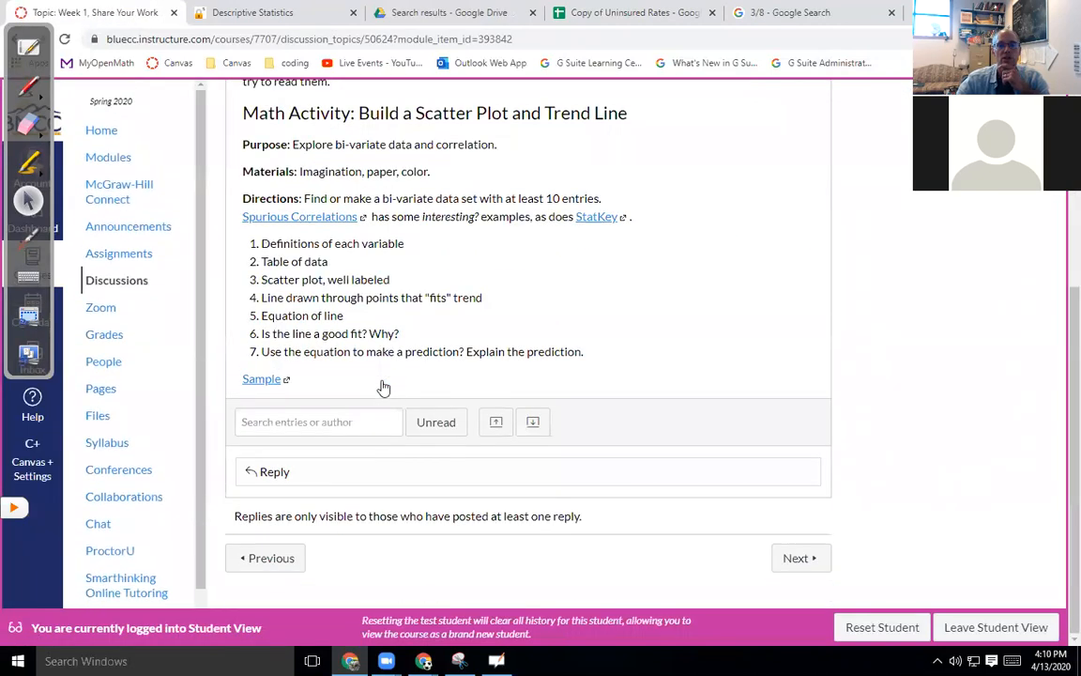
pyautogui.click(285, 473)
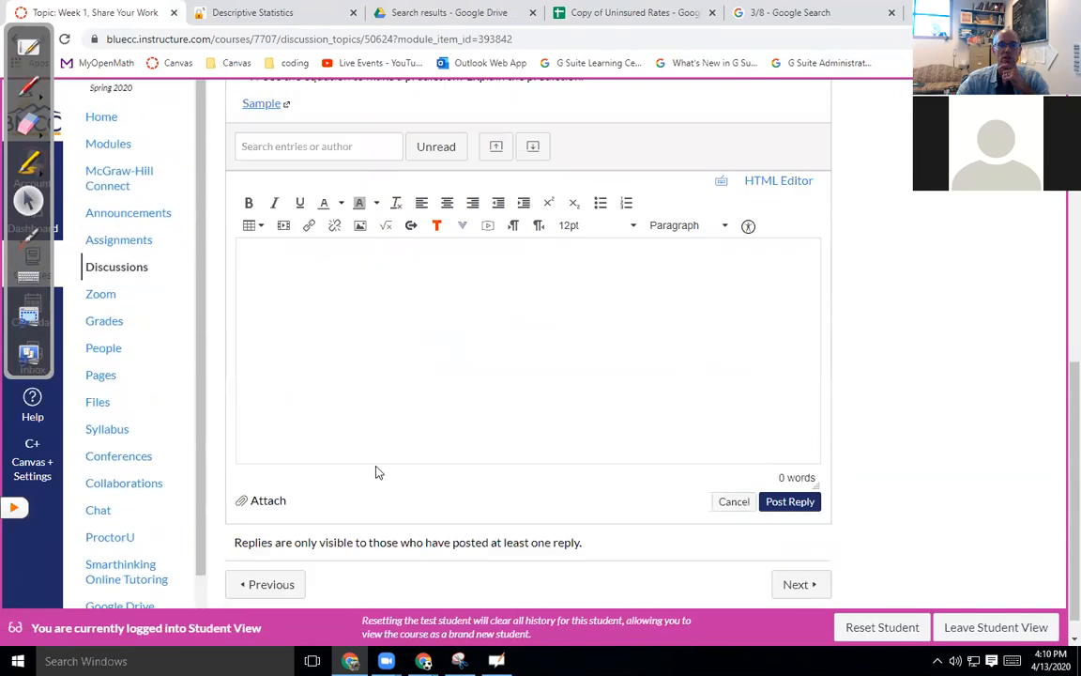
pyautogui.scroll(5, 374, 466)
pyautogui.scroll(-5, 364, 248)
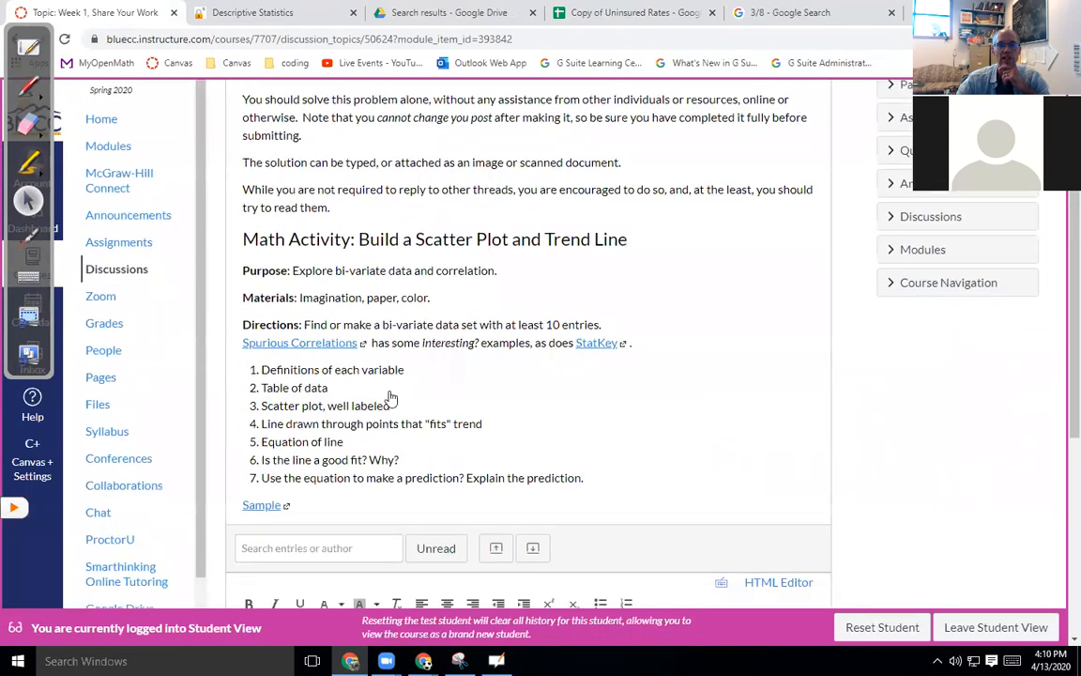
pyautogui.scroll(10, 365, 361)
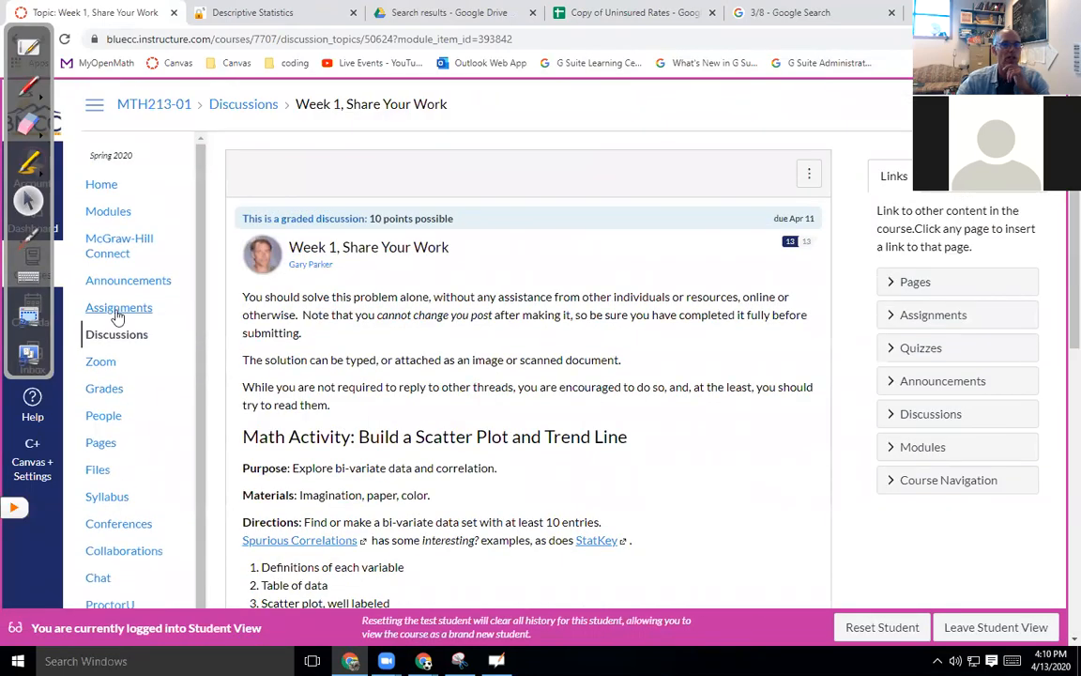
pyautogui.click(41, 36)
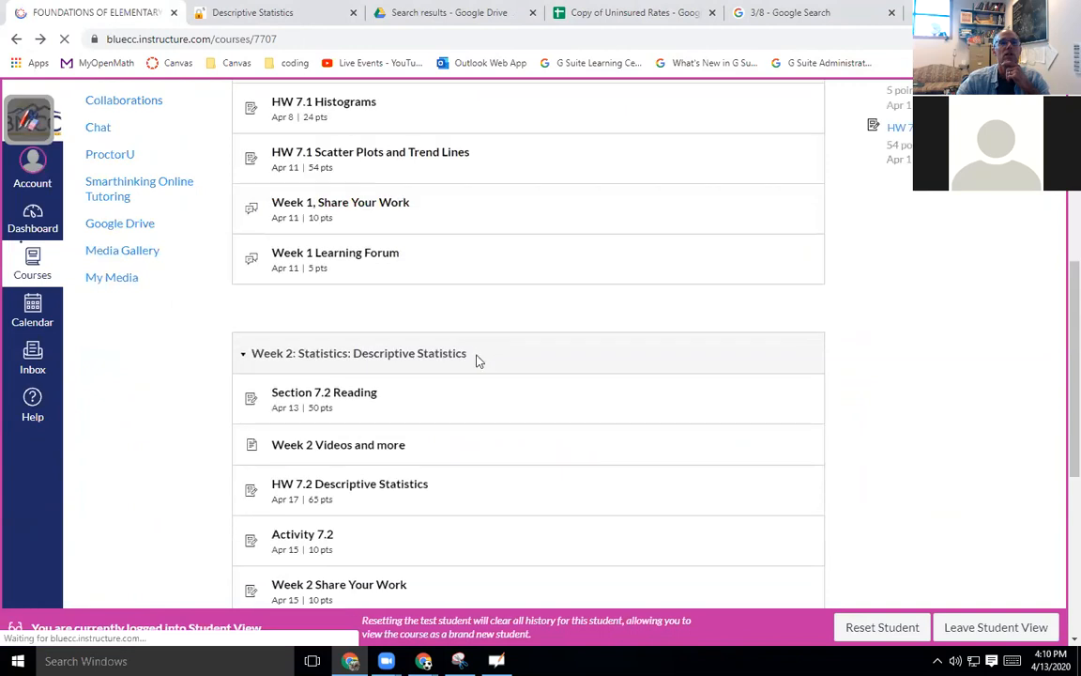
# Open HW 7.1 Scatter Plots and Trend Lines, go back to course Home, then reopen it from the modules.
pyautogui.click(345, 329)
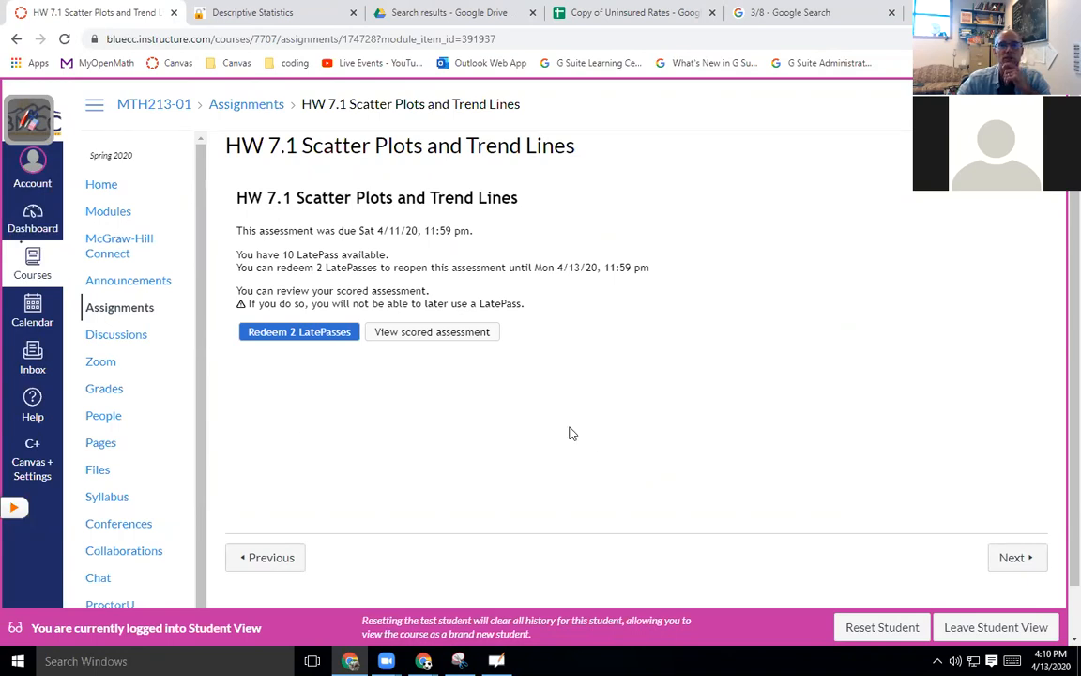
pyautogui.click(103, 185)
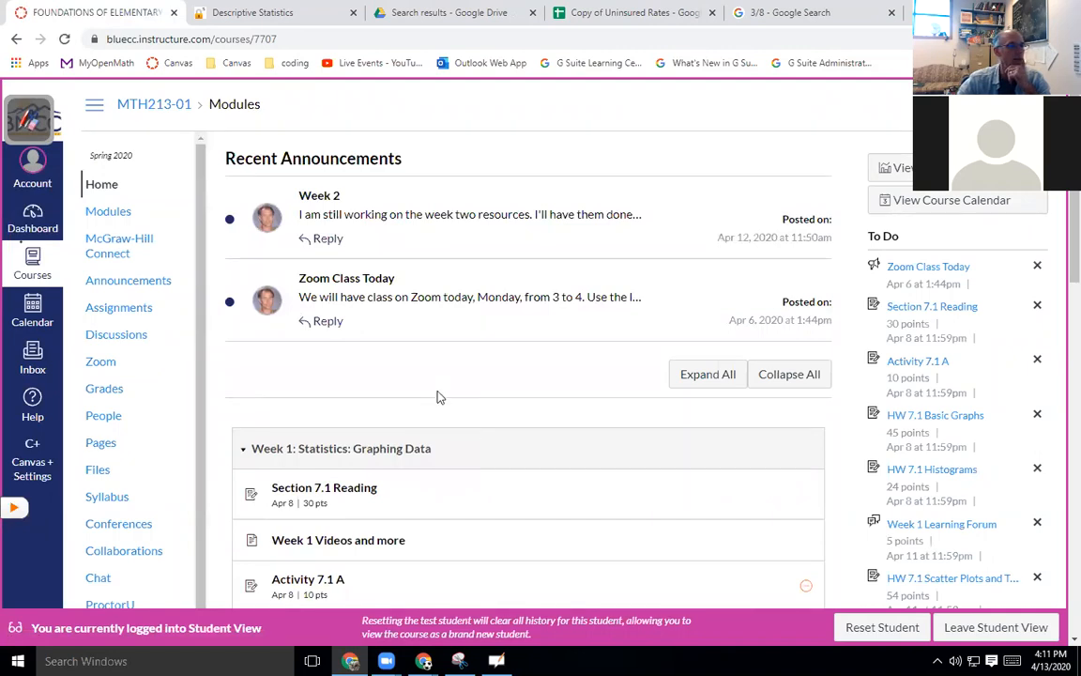
pyautogui.scroll(-7, 438, 397)
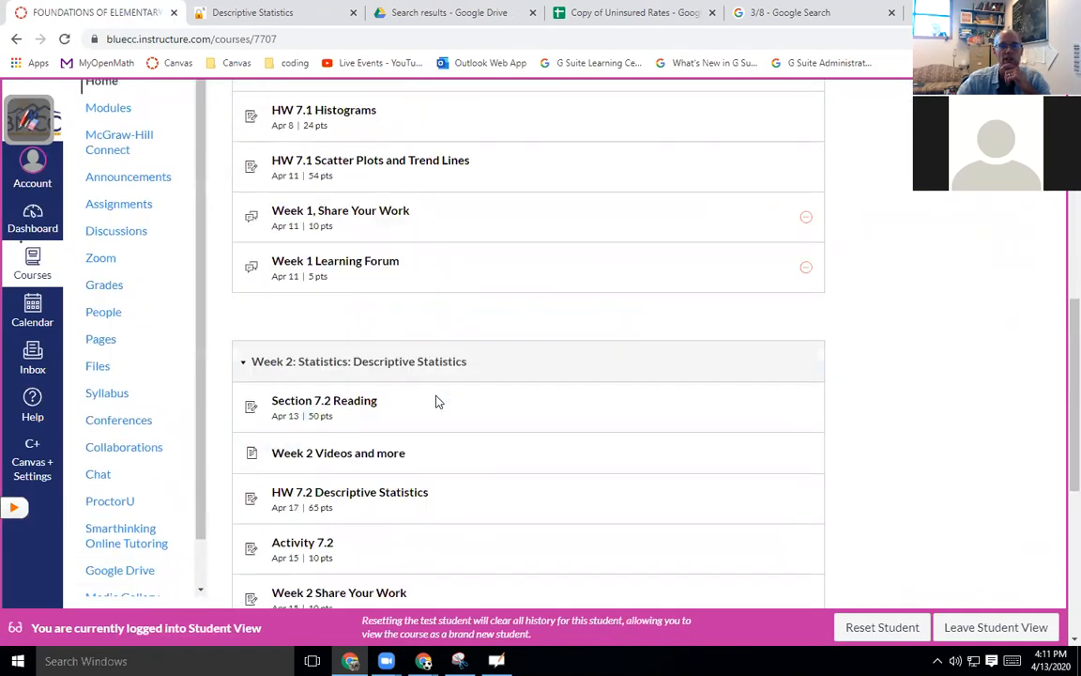
pyautogui.scroll(-1, 437, 402)
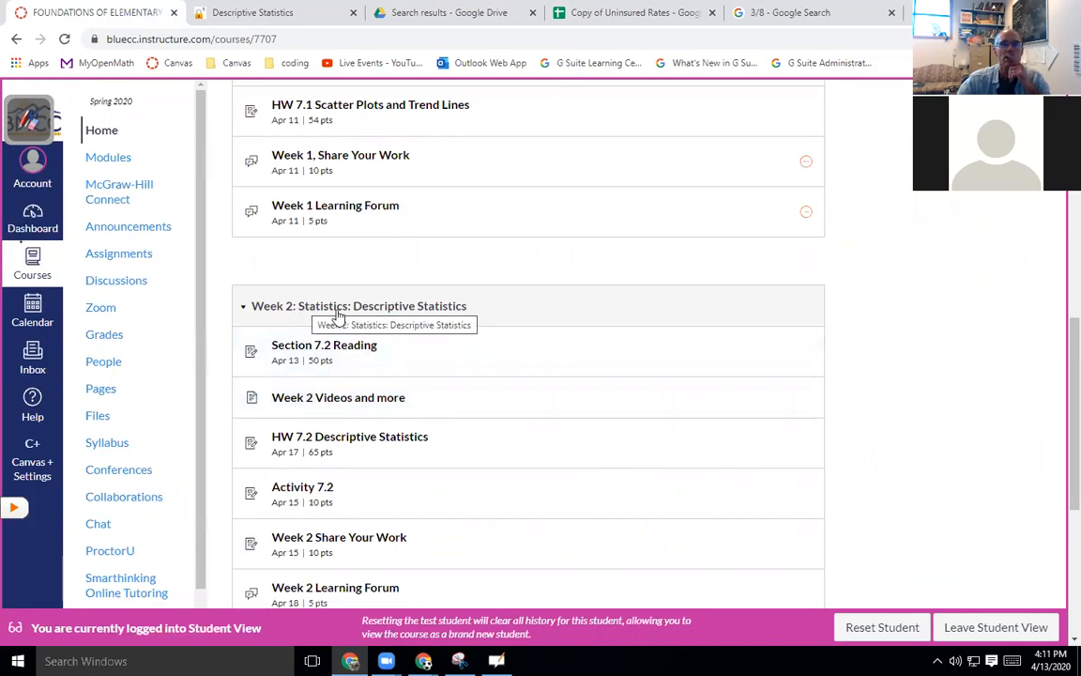
pyautogui.scroll(7, 339, 317)
pyautogui.scroll(-4, 339, 319)
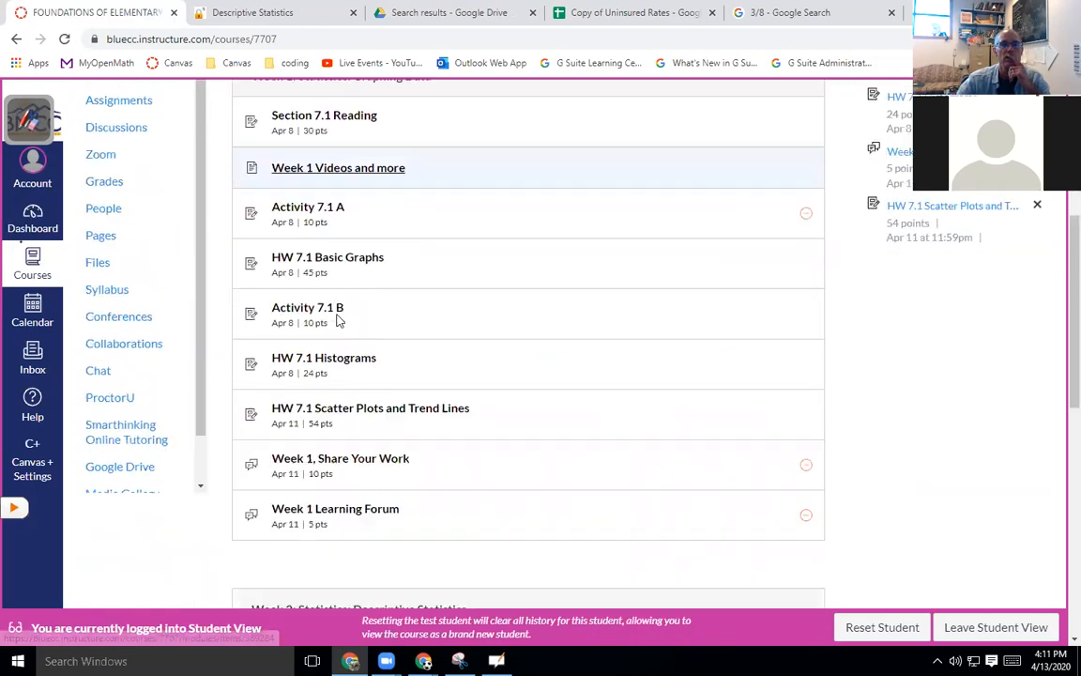
pyautogui.click(375, 407)
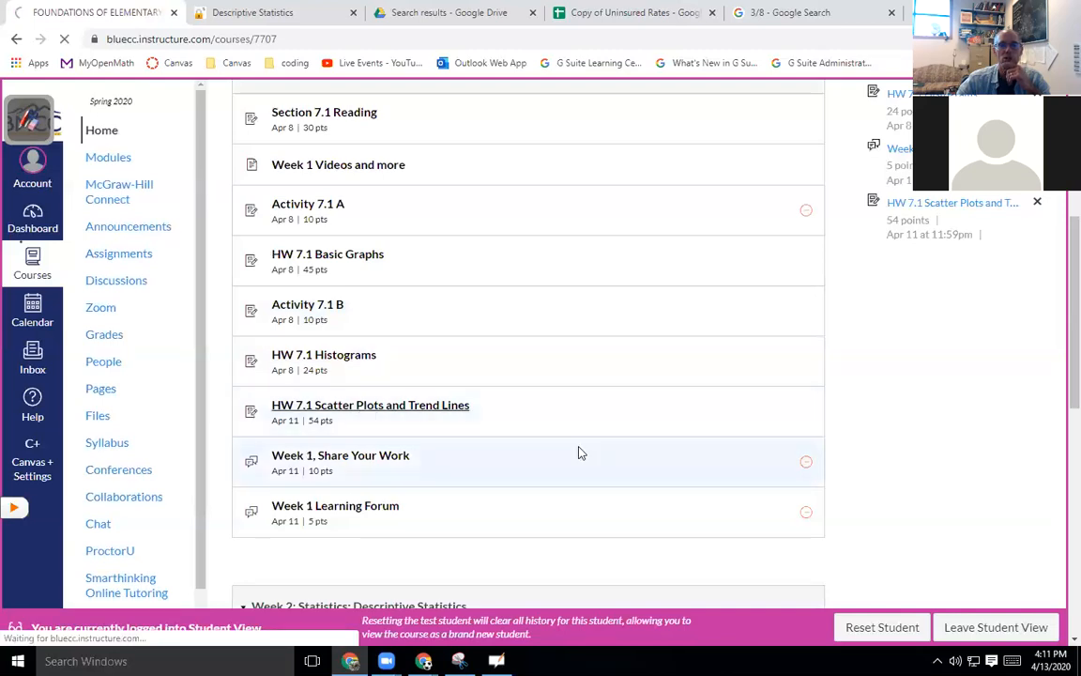